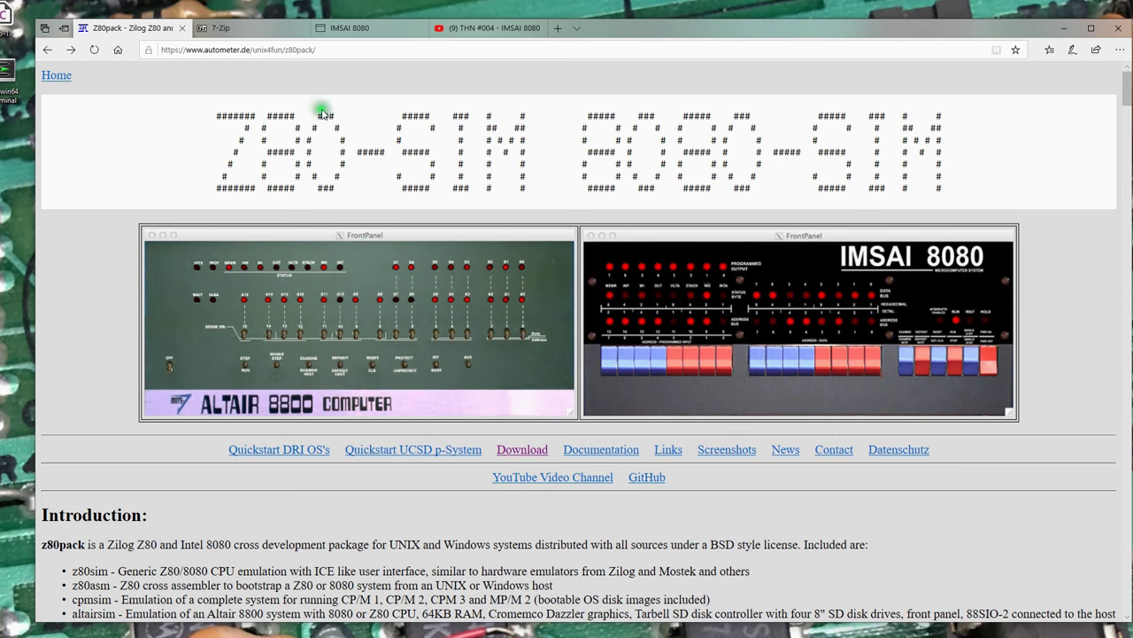
From the z80pack downloads, save the Colossal Cave adventure version B03 archive adv-b03.tgz in the Disk Images\images folder
click(523, 449)
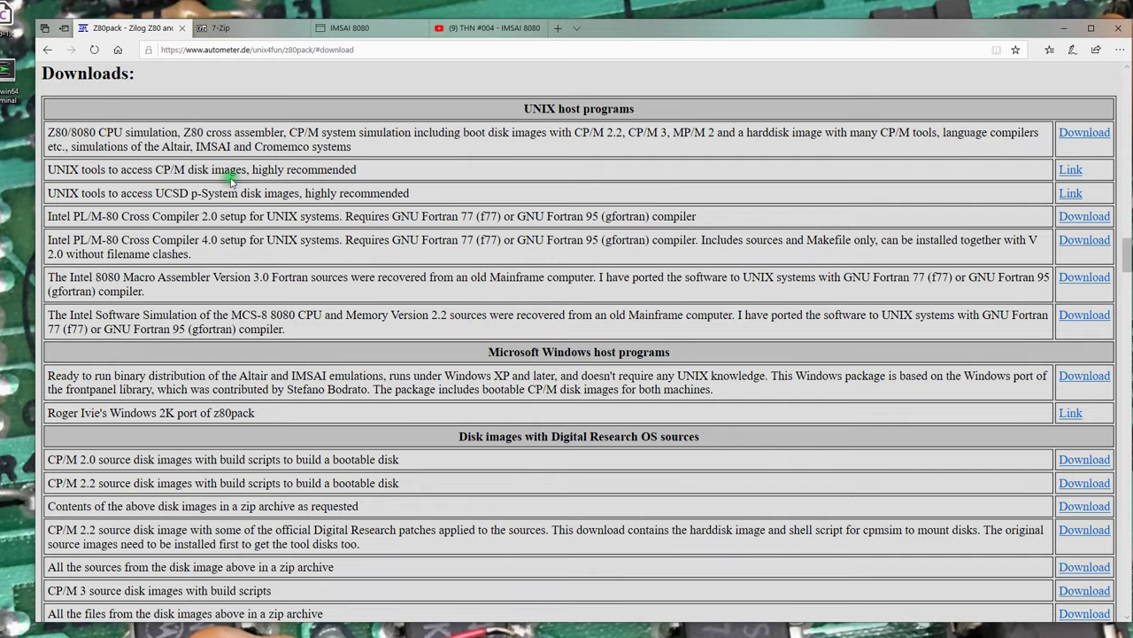
scroll(567, 309, down, 5)
scroll(567, 308, down, 8)
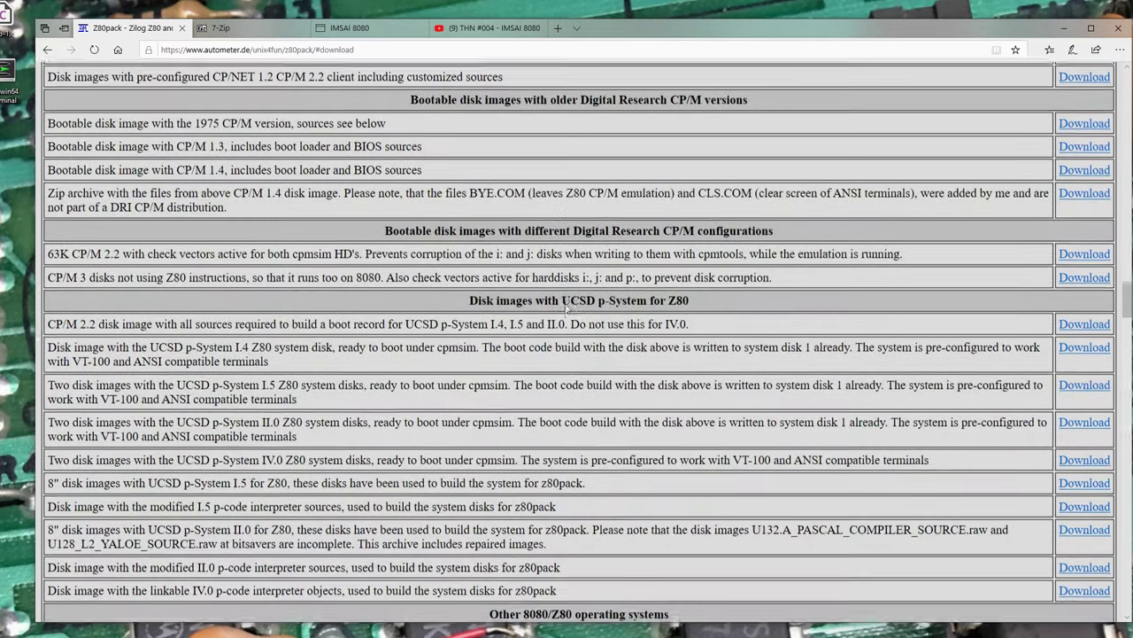
scroll(567, 308, down, 4)
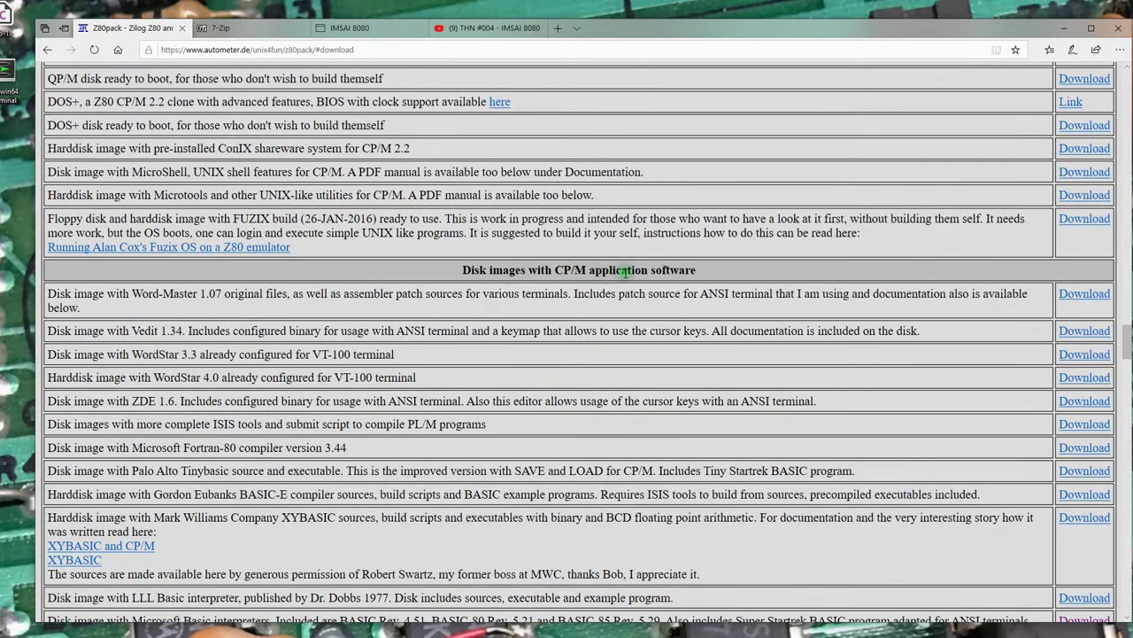
scroll(620, 276, down, 3)
scroll(625, 277, down, 3)
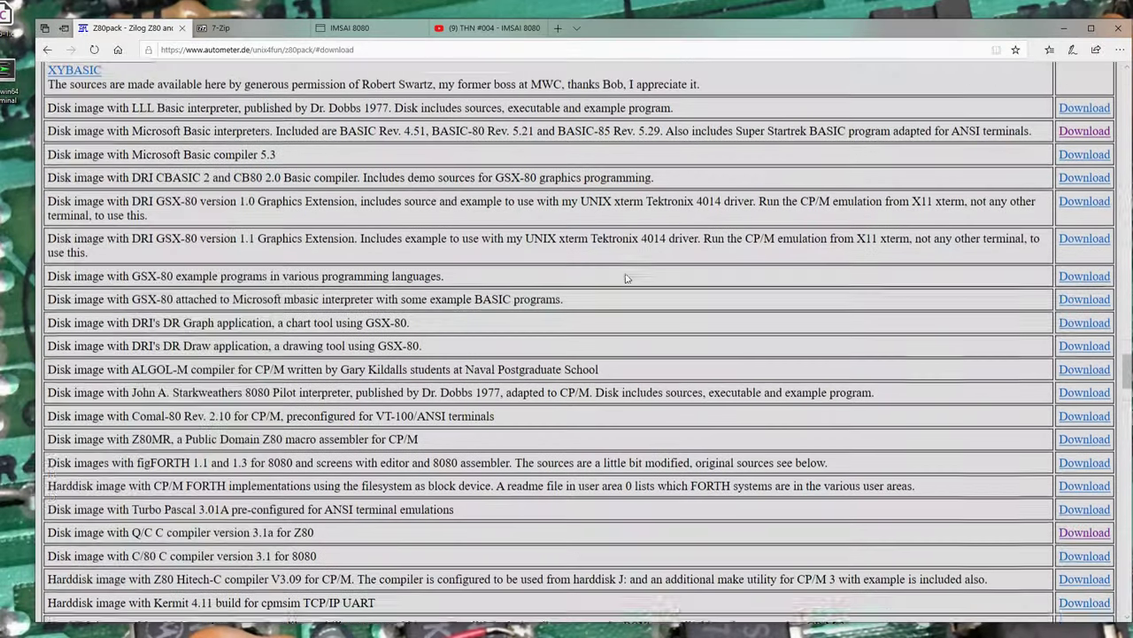
scroll(626, 278, down, 3)
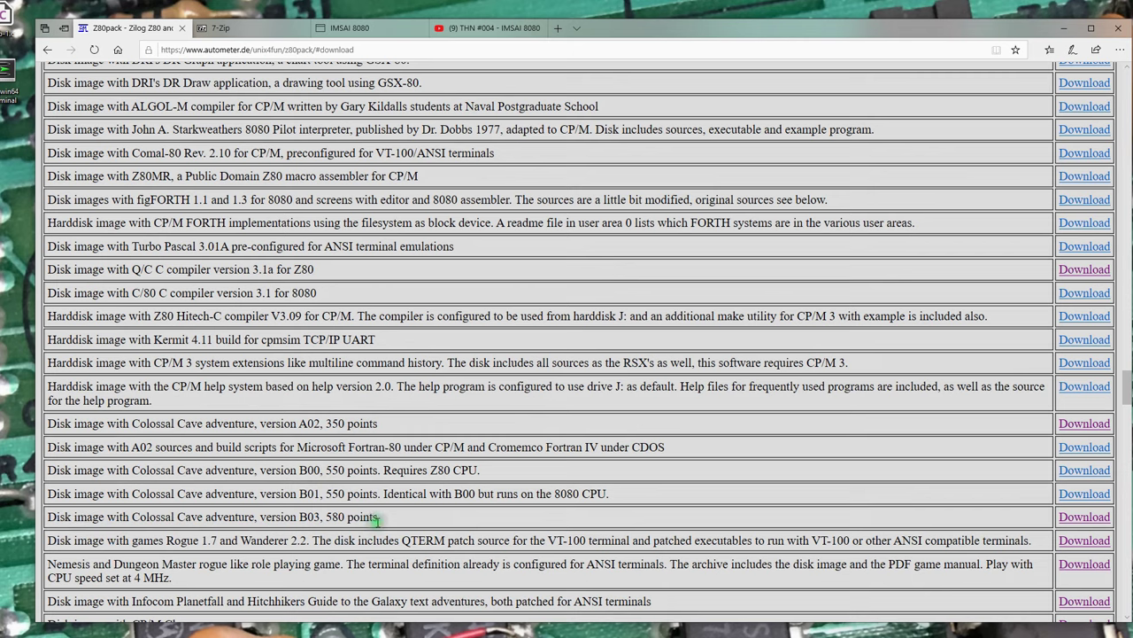
click(1087, 519)
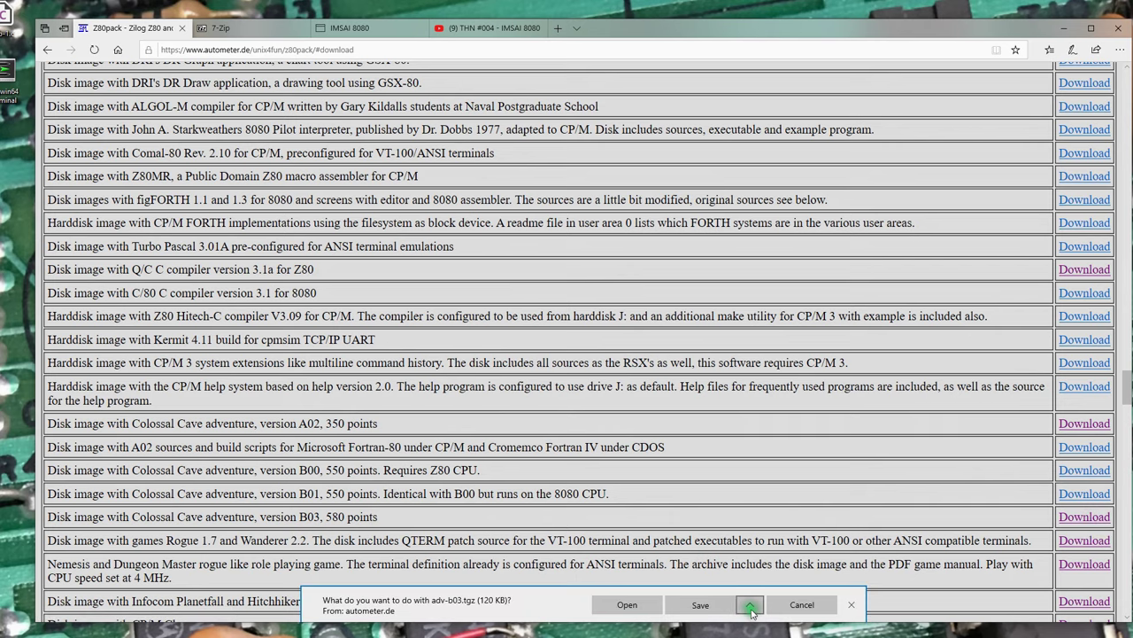
click(749, 605)
click(699, 586)
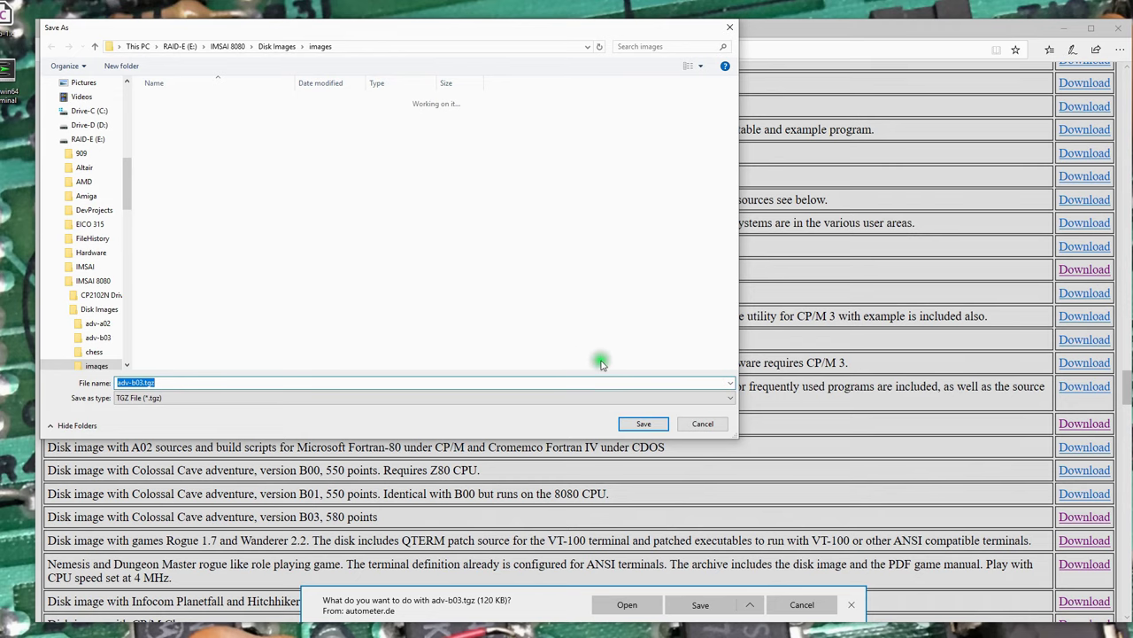
click(646, 423)
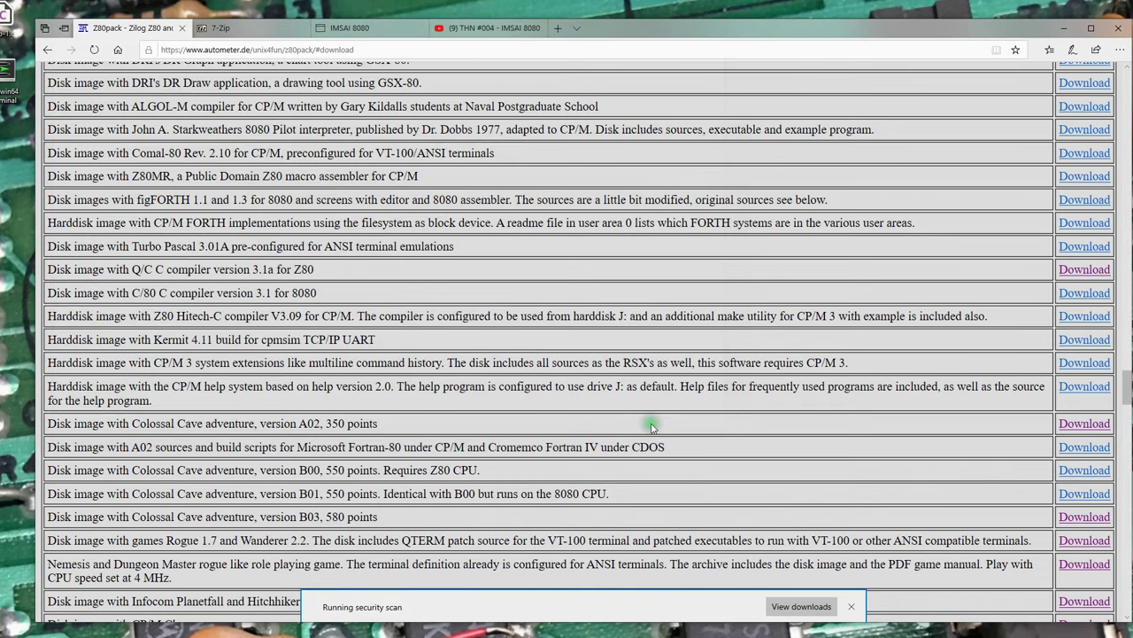
click(850, 610)
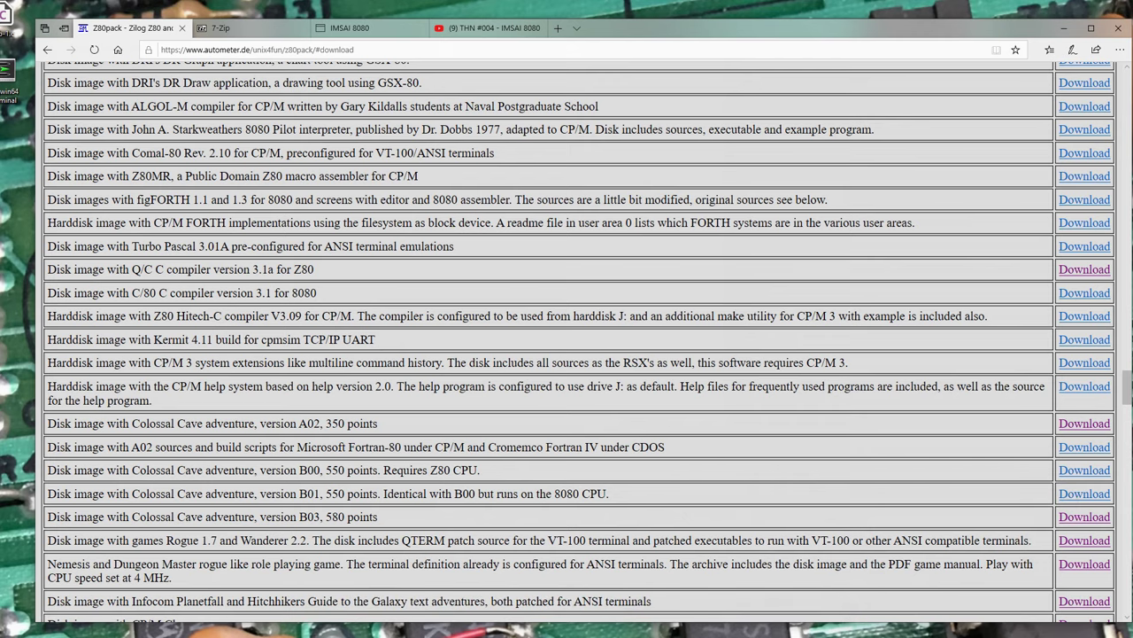
View the saved archive in the images folder and bring up the 7-Zip website
key(alt+Tab)
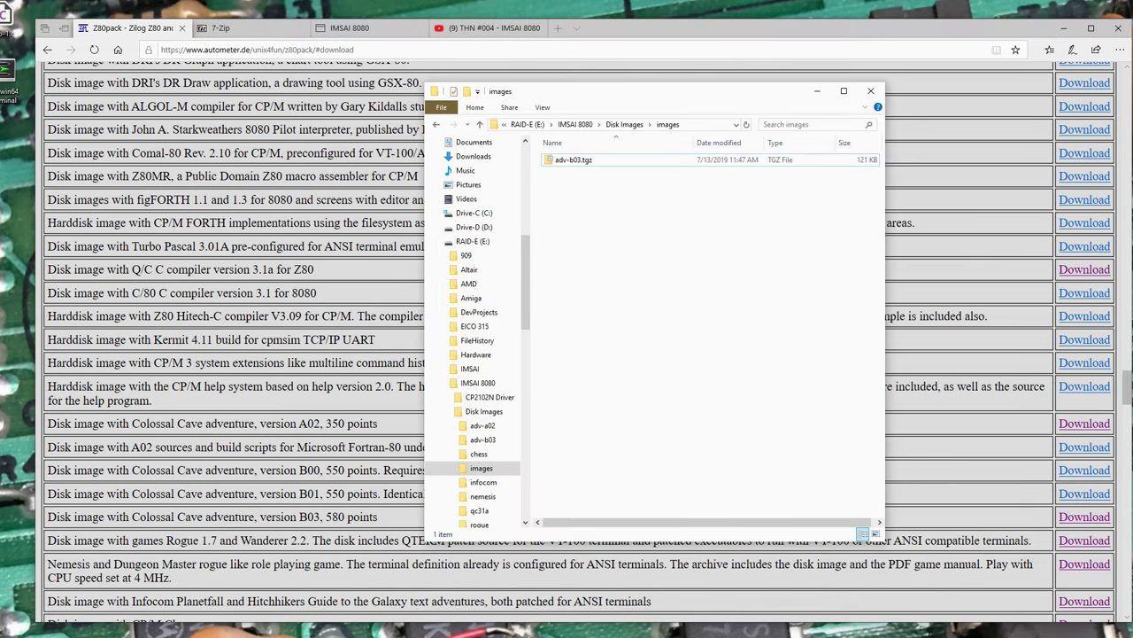
click(592, 174)
click(221, 34)
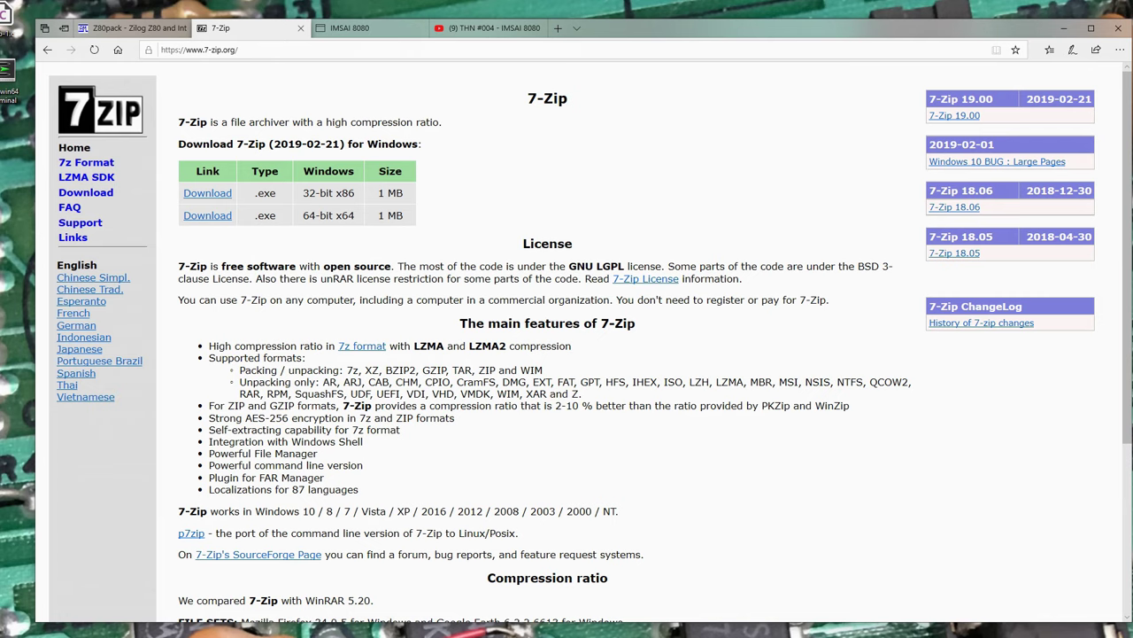
Extract adv-b03.tgz with 7-Zip into its own adv-b03 subfolder inside the images folder
click(576, 162)
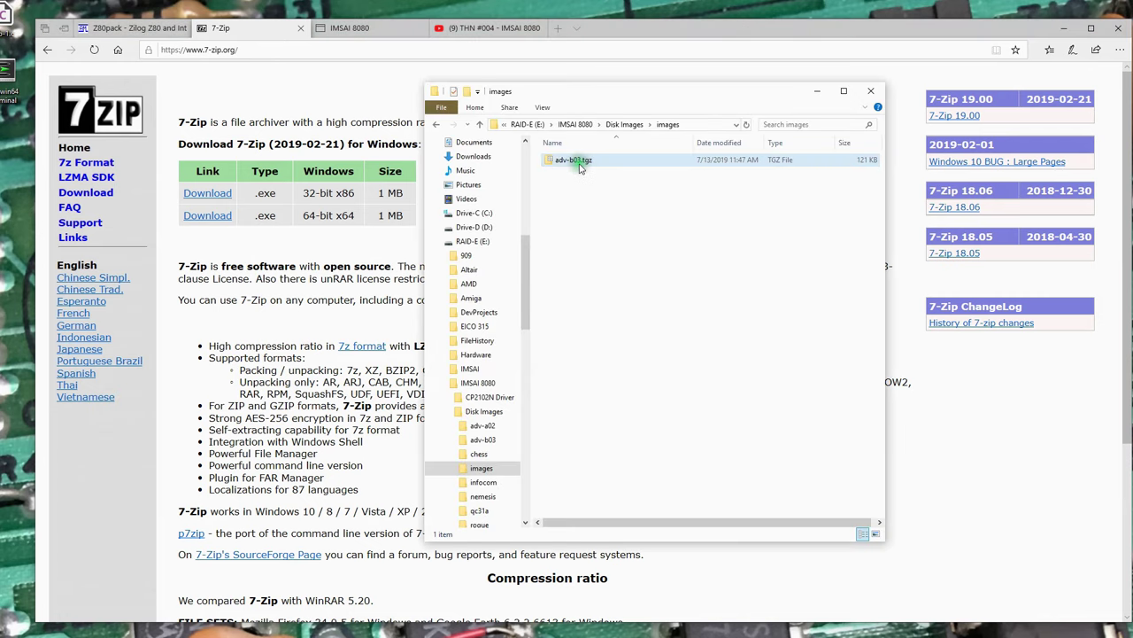
right_click(581, 166)
mouse_move(602, 186)
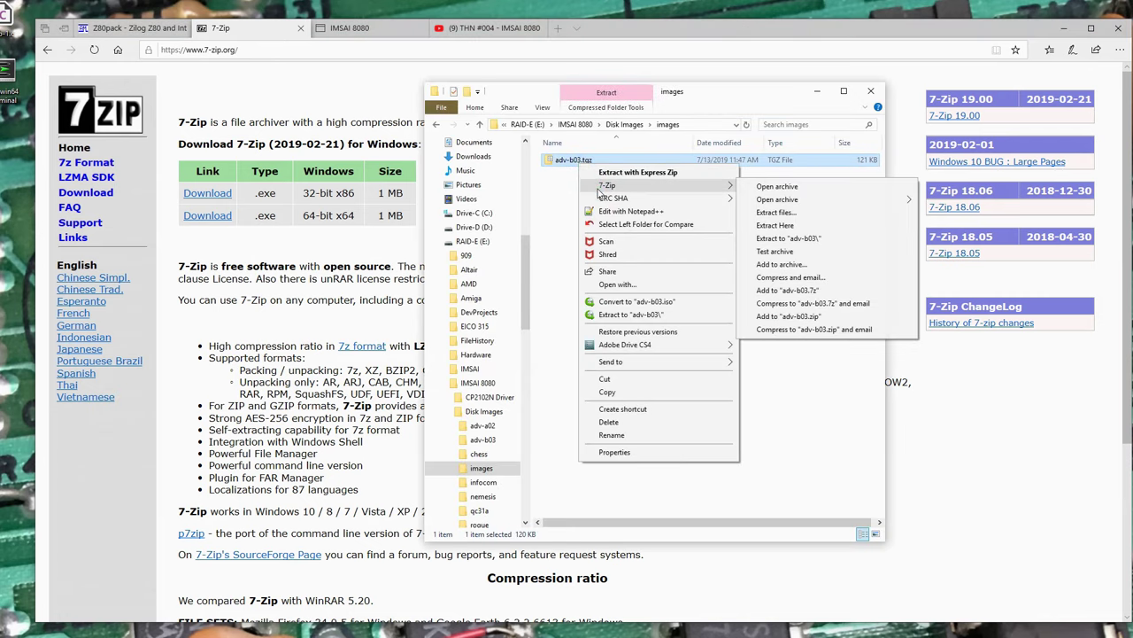
click(806, 240)
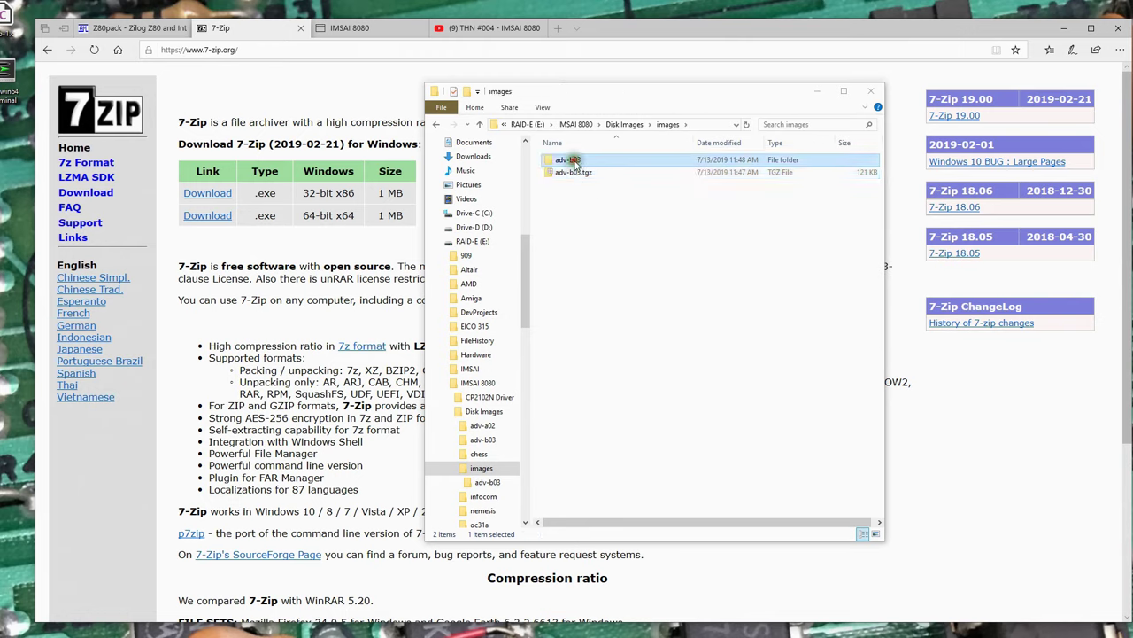
Open the extracted adv-b03 folder and unpack adv-b03.tar in place with 7-Zip
double_click(568, 159)
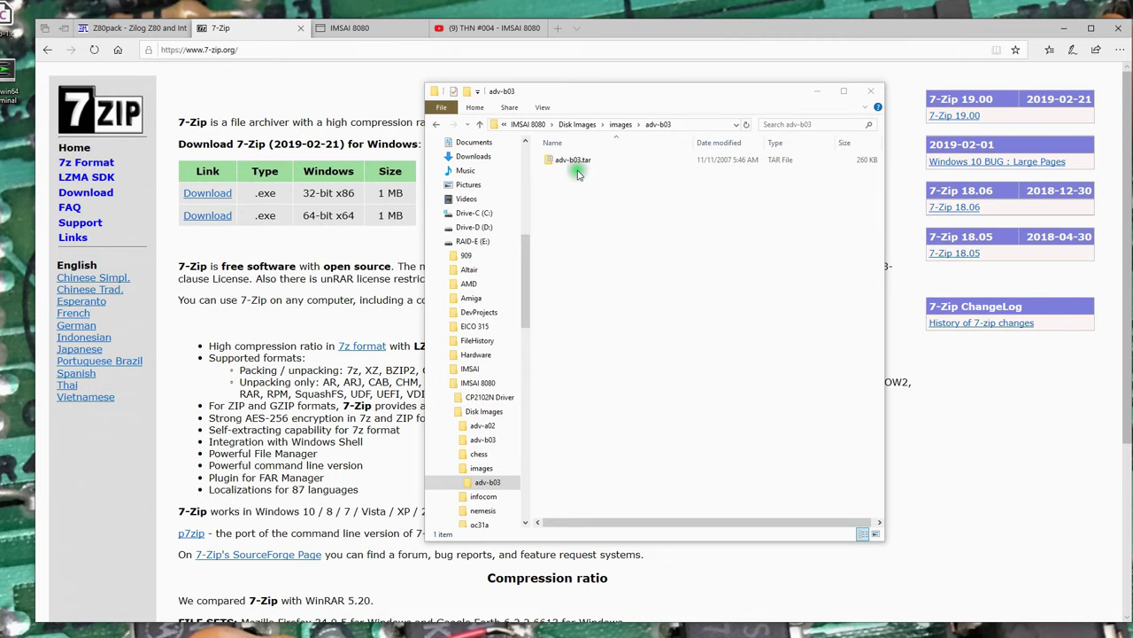
right_click(586, 163)
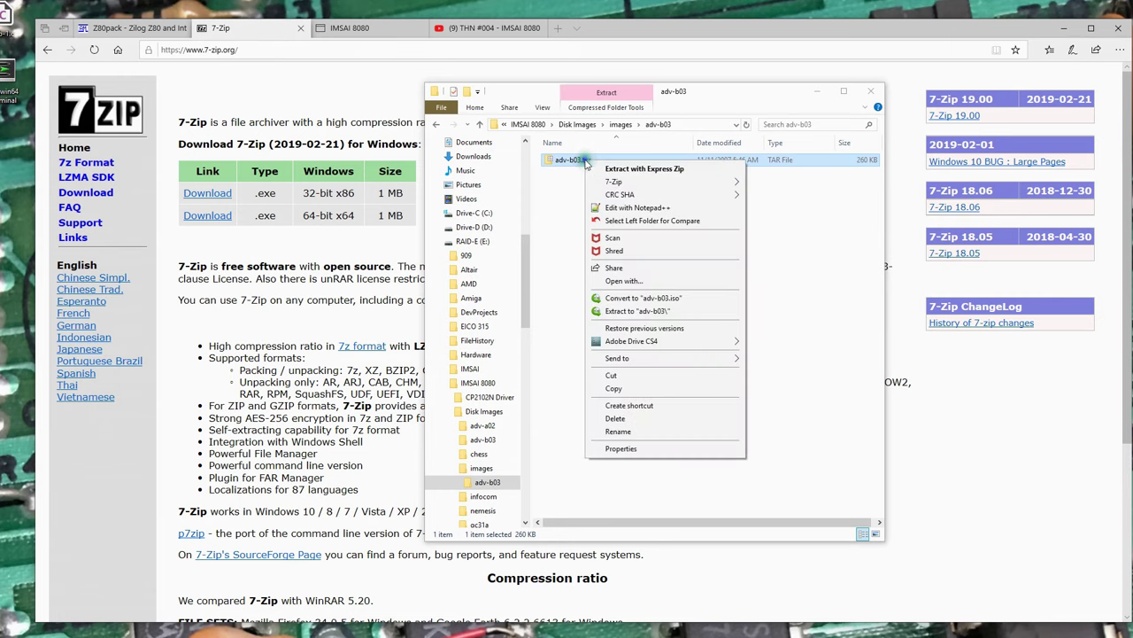
mouse_move(600, 182)
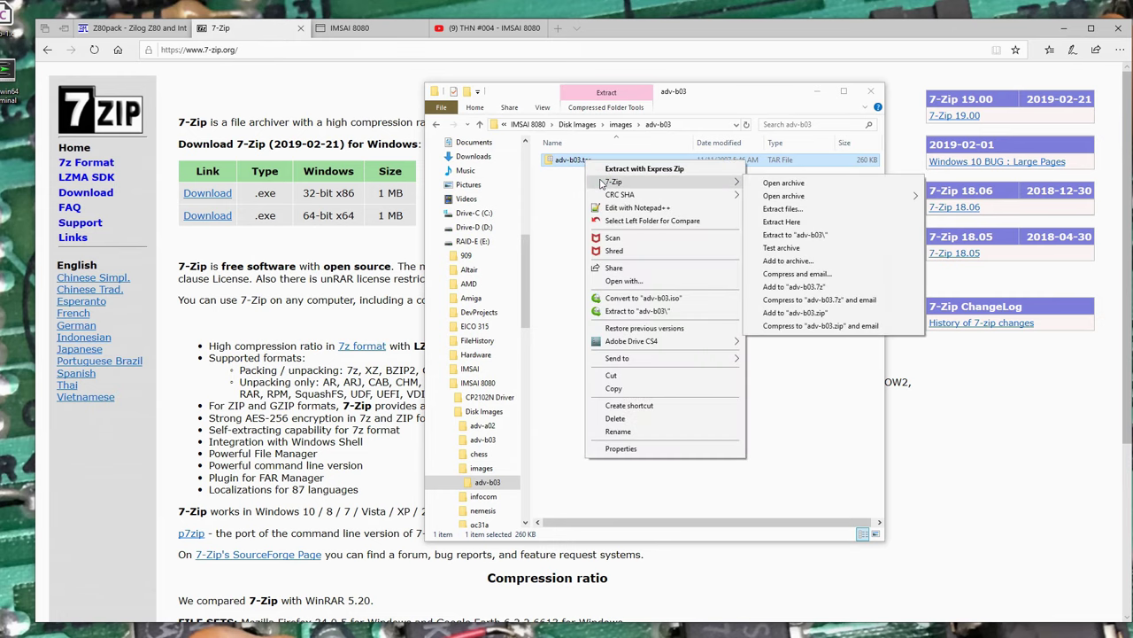
click(800, 223)
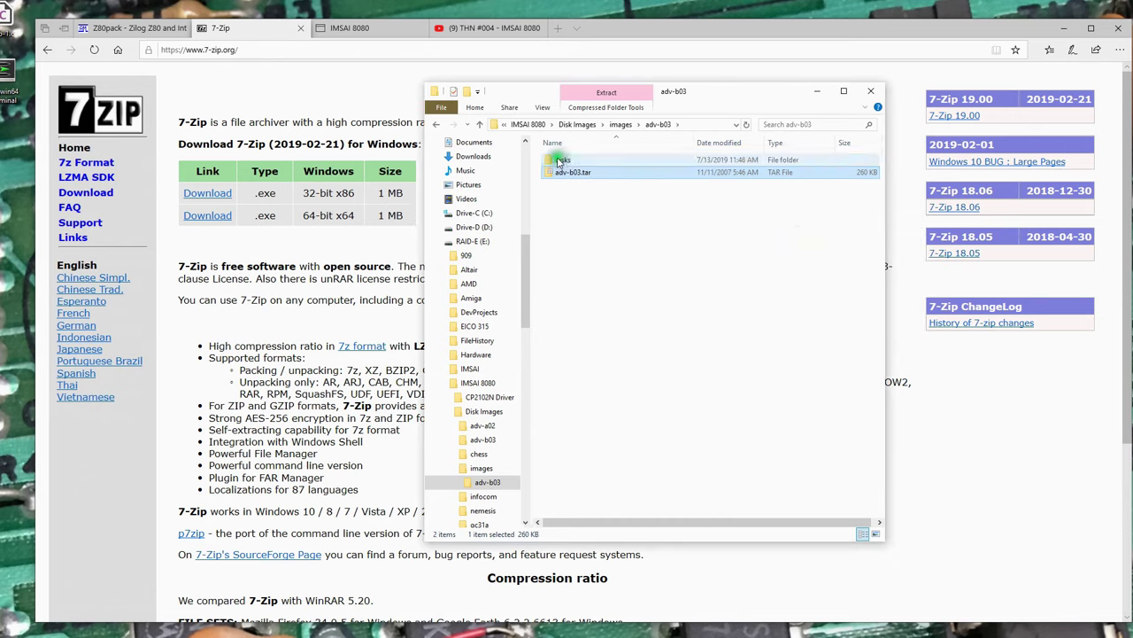
Open the extracted disks\library folder to inspect the disk image it contains
double_click(563, 160)
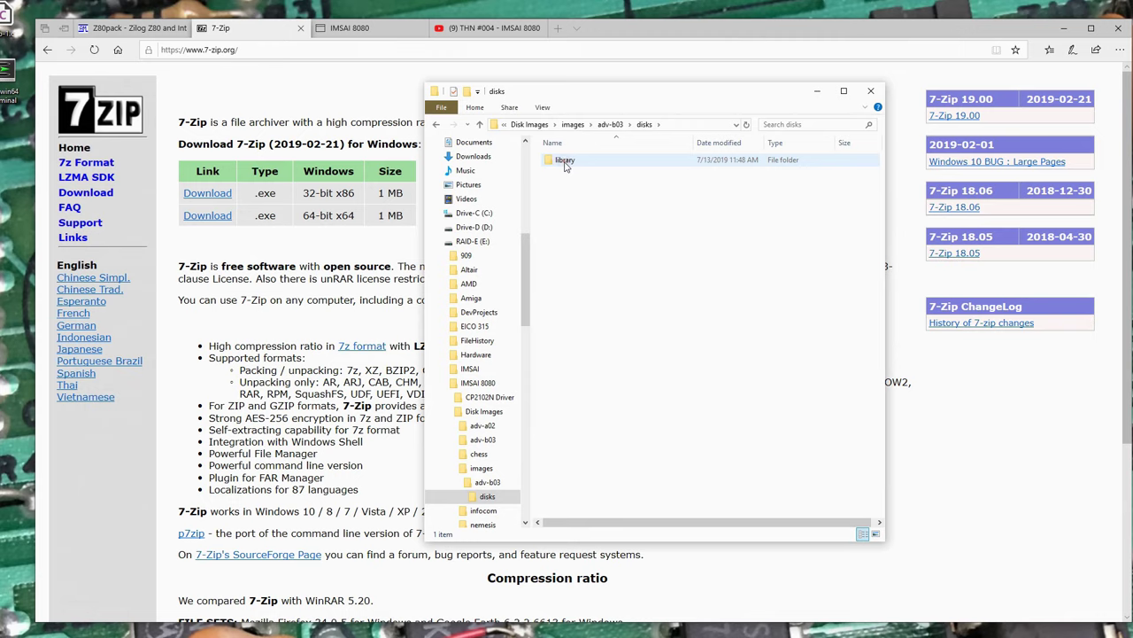
double_click(565, 160)
click(558, 162)
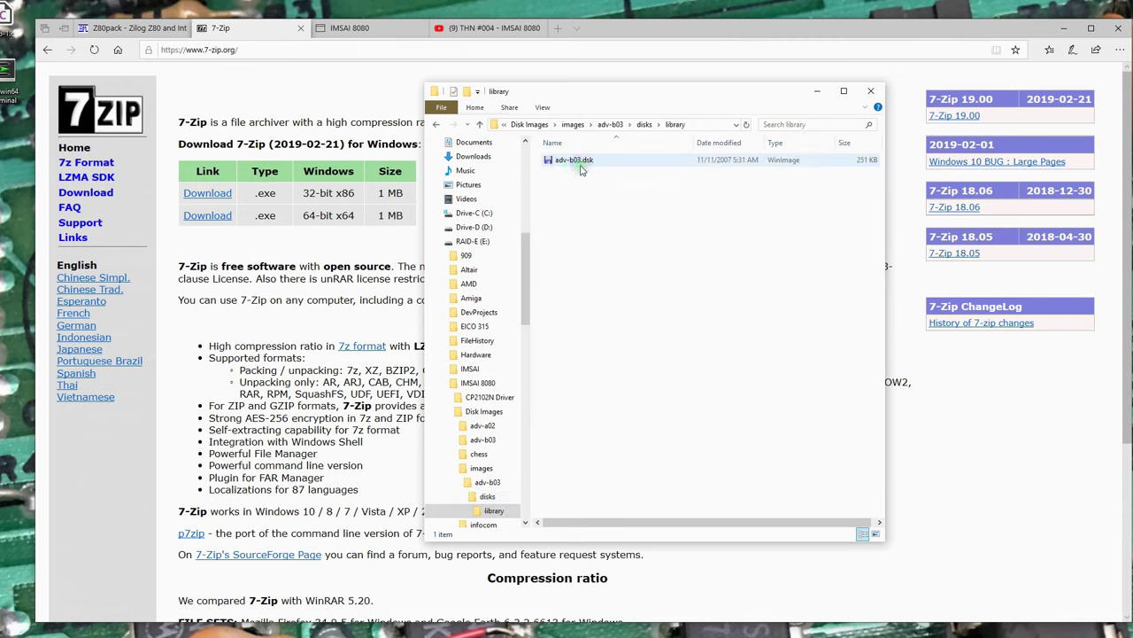
click(591, 146)
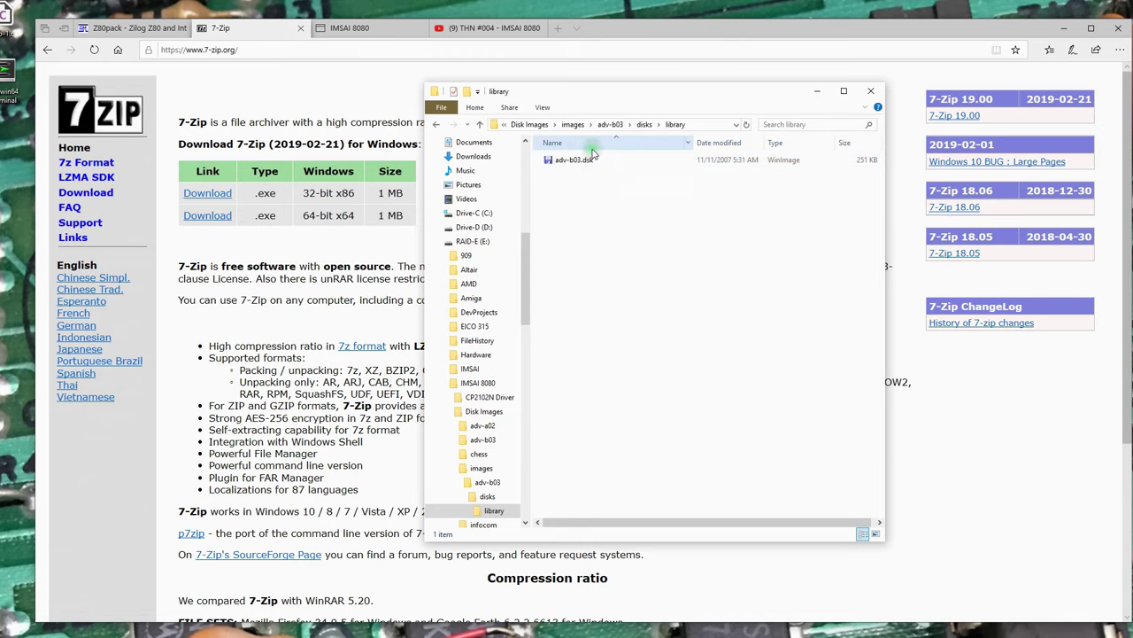
Switch to the IMSAI 8080 web console and send several blank lines to the TTY terminal
click(359, 27)
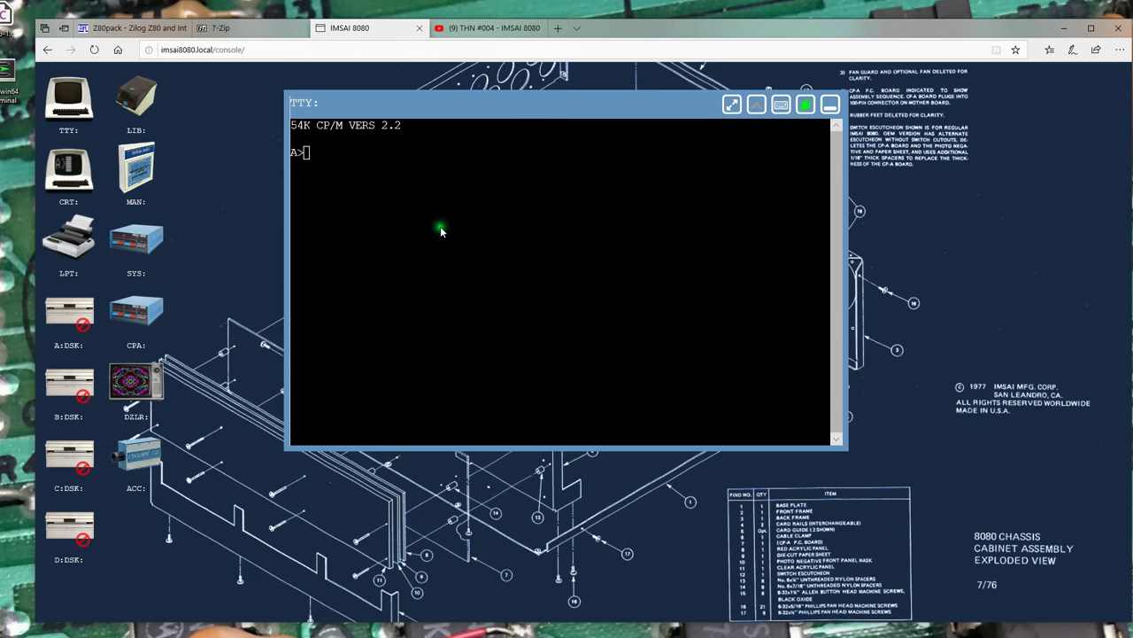
click(457, 111)
key(Return)
key(Return)
key(Return)
key(Return)
key(Return)
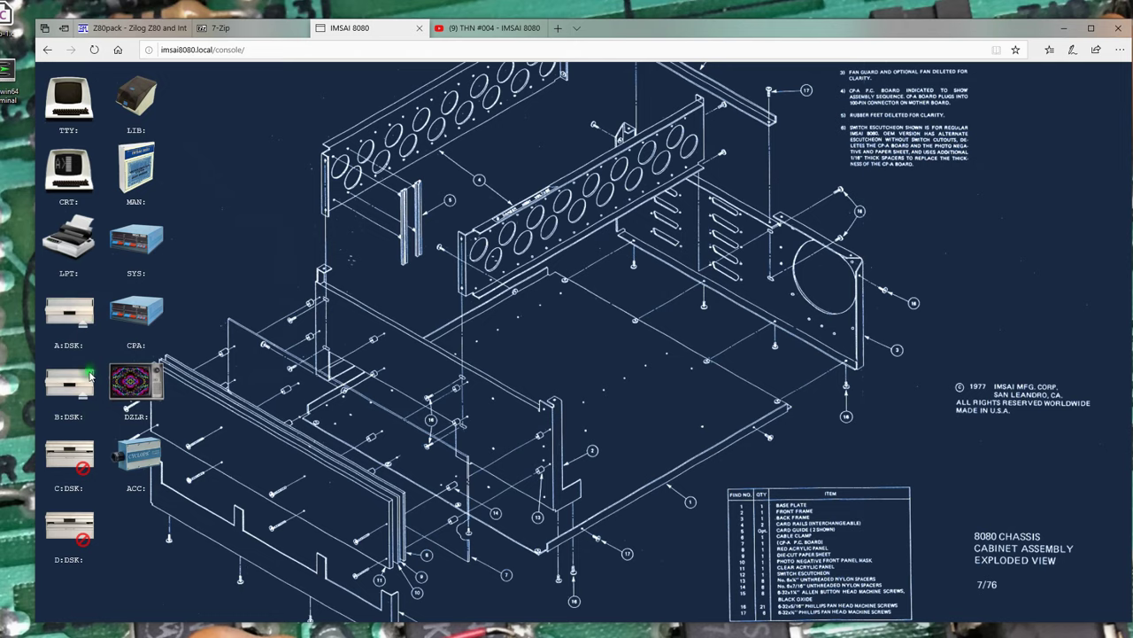
Reopen the TTY terminal and enter blank lines to check that the CP/M A> prompt responds
click(78, 111)
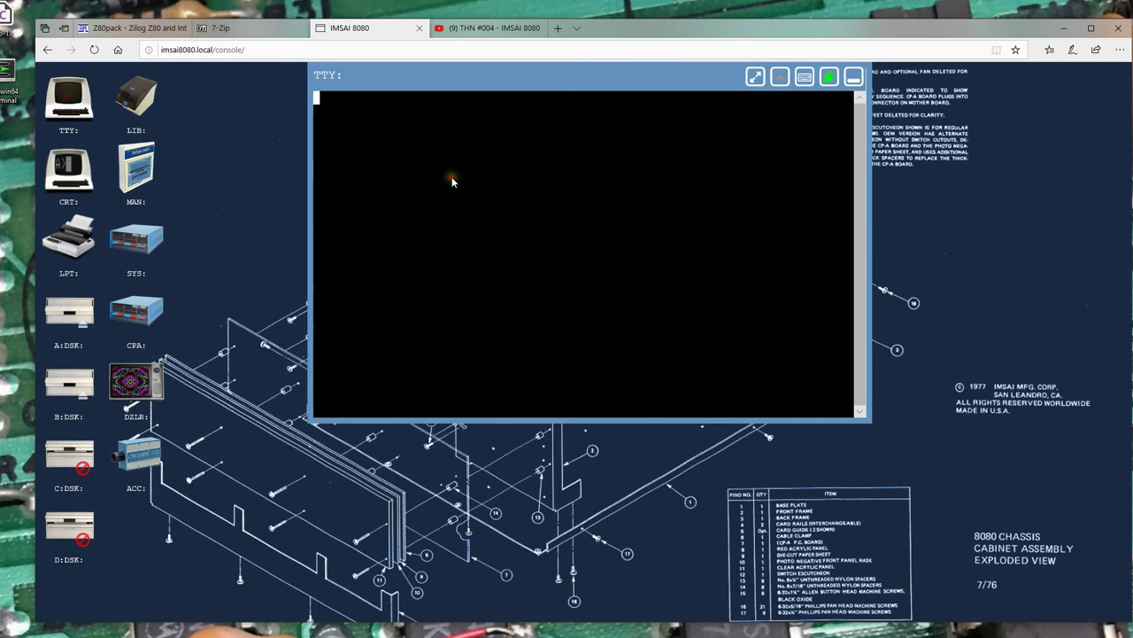
key(Return)
key(Return)
key(Return)
key(Return)
key(Return)
key(Return)
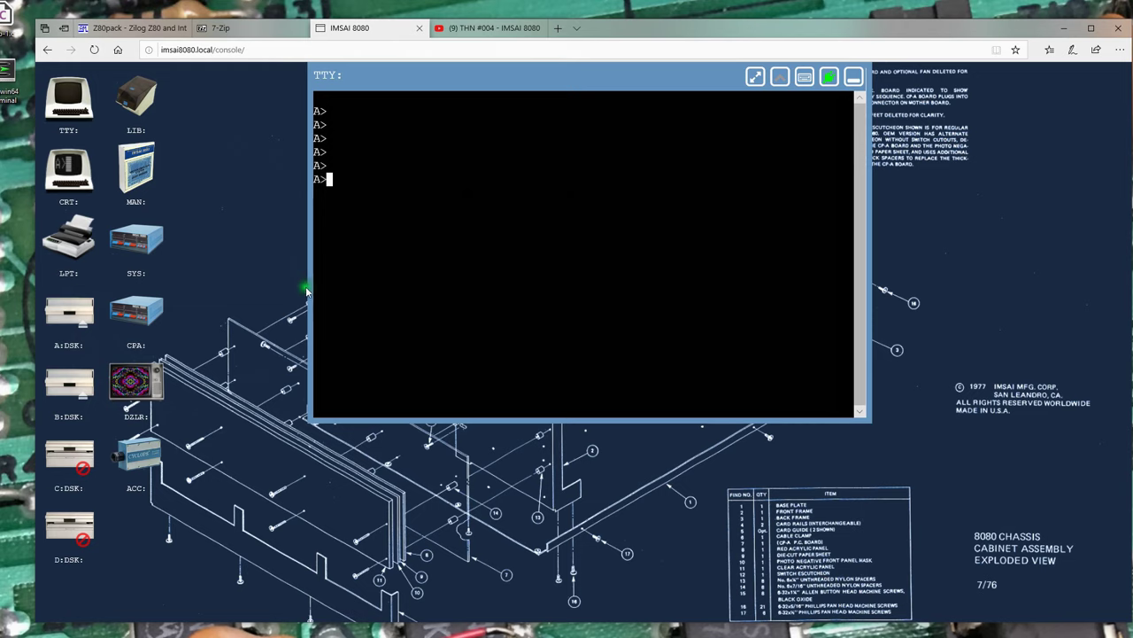
Open the LIB disk library, move its window clear of the TTY terminal and minimize the terminal
double_click(139, 104)
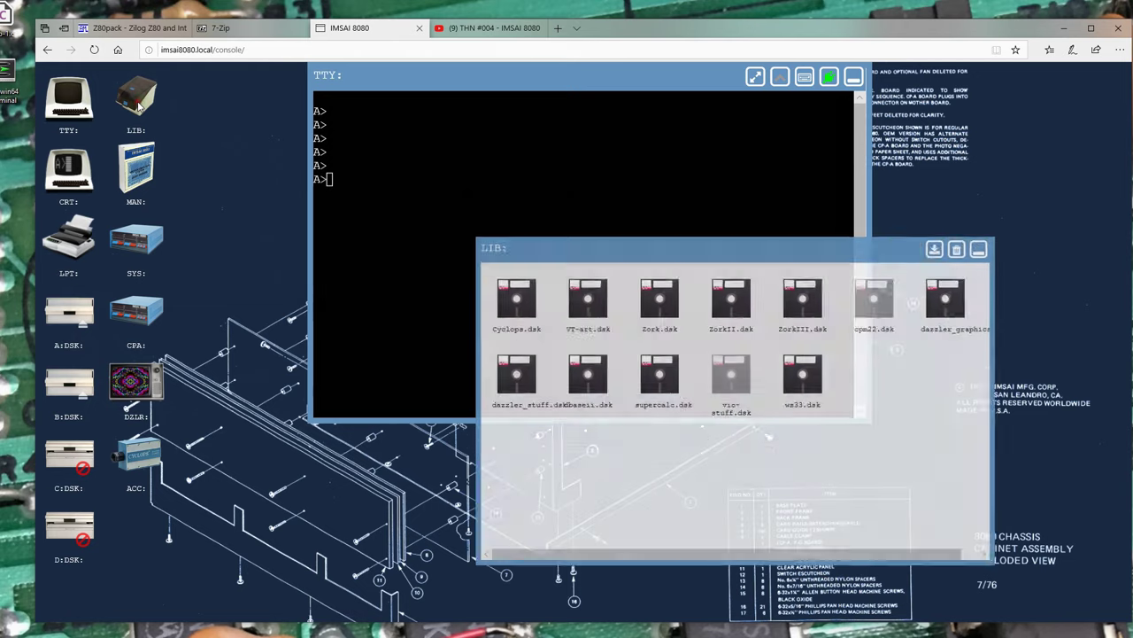
drag(610, 281, 203, 104)
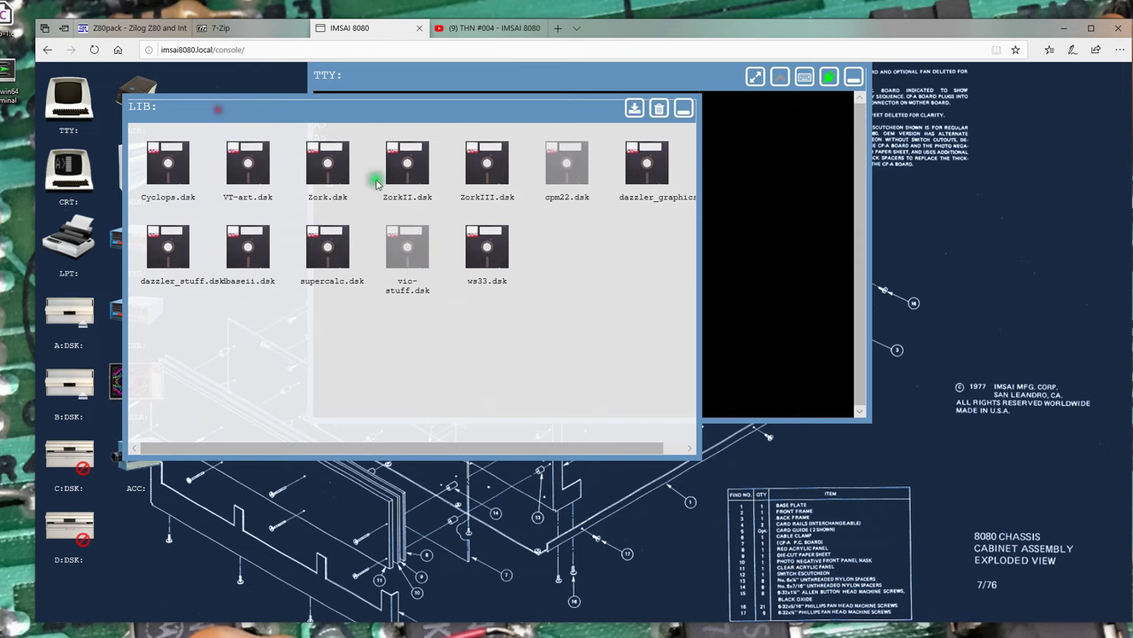
click(854, 78)
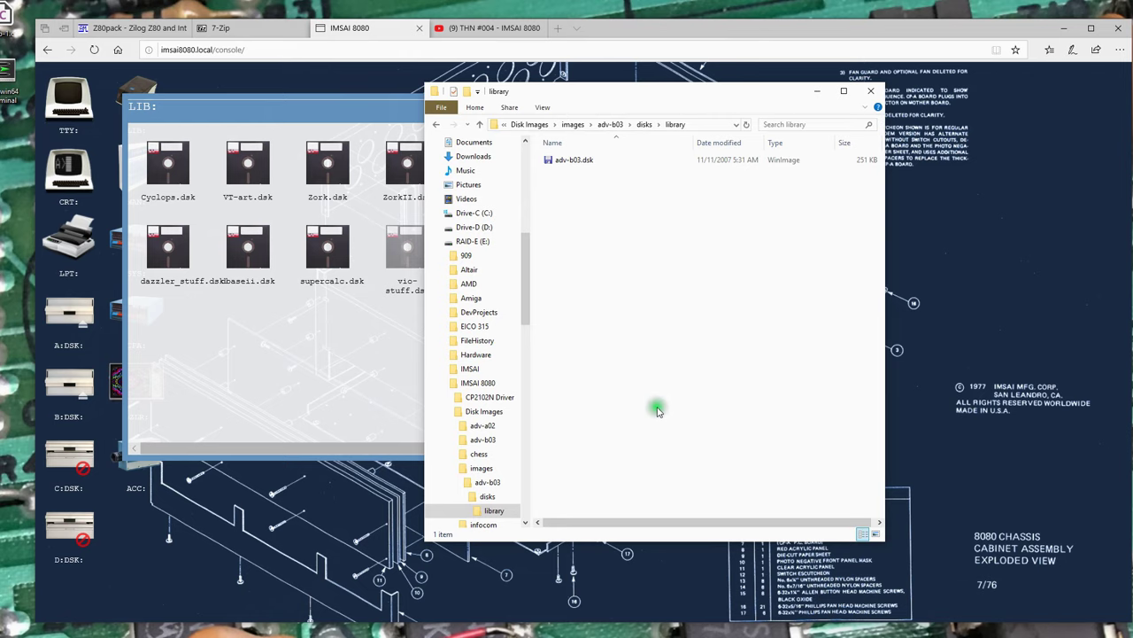
Place the file window beside the disk library and try to upload adv-b03.dsk to it
drag(582, 97, 805, 101)
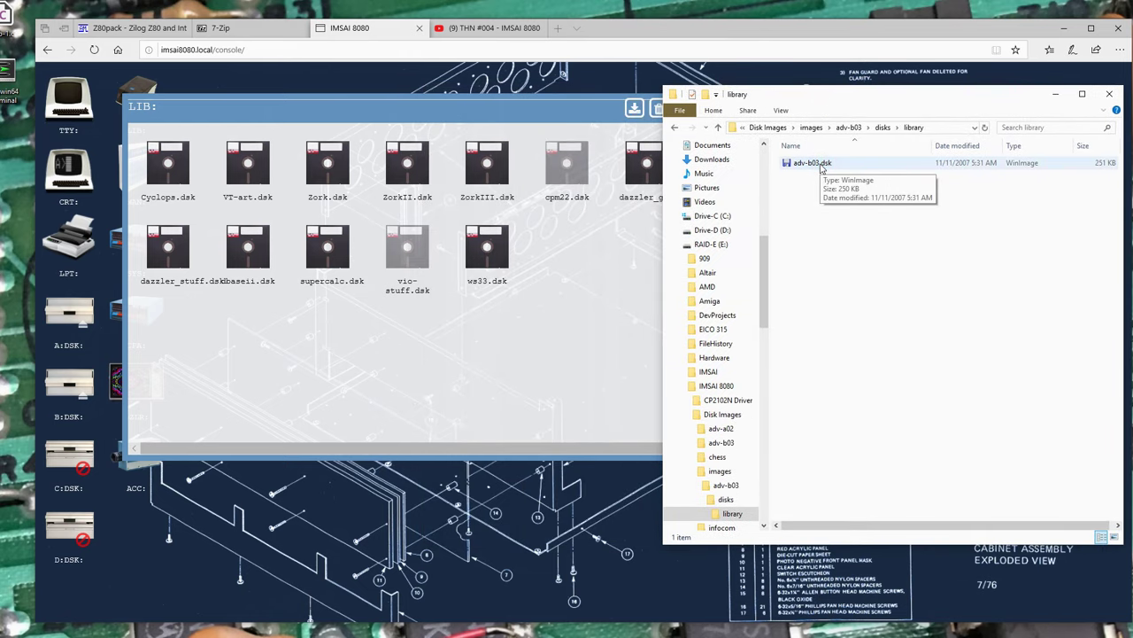
drag(821, 168, 581, 283)
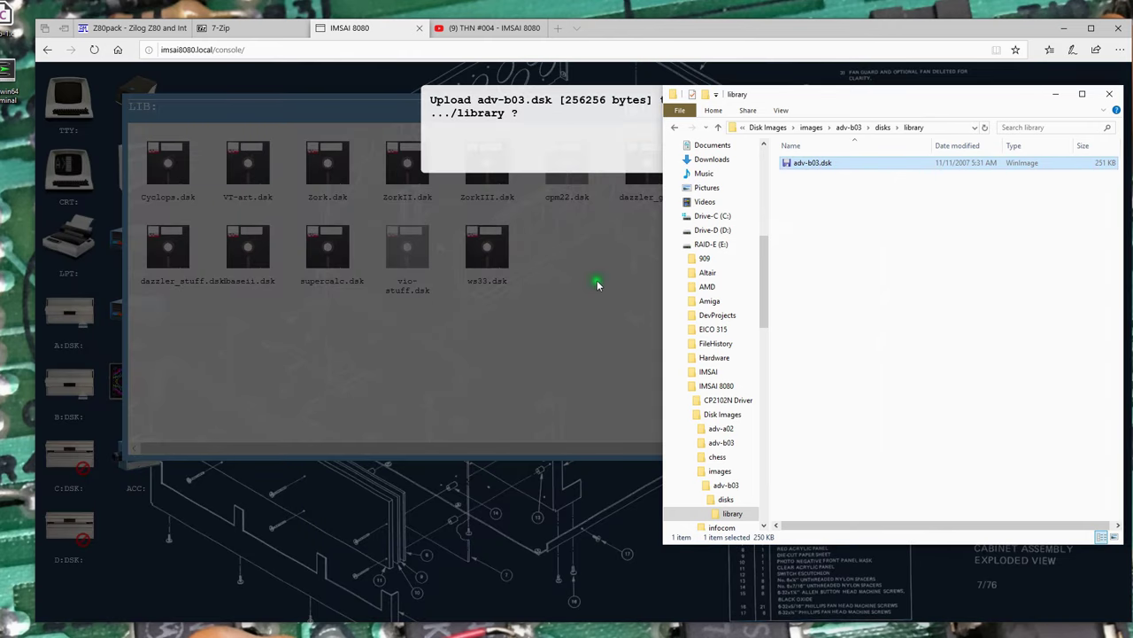
click(610, 137)
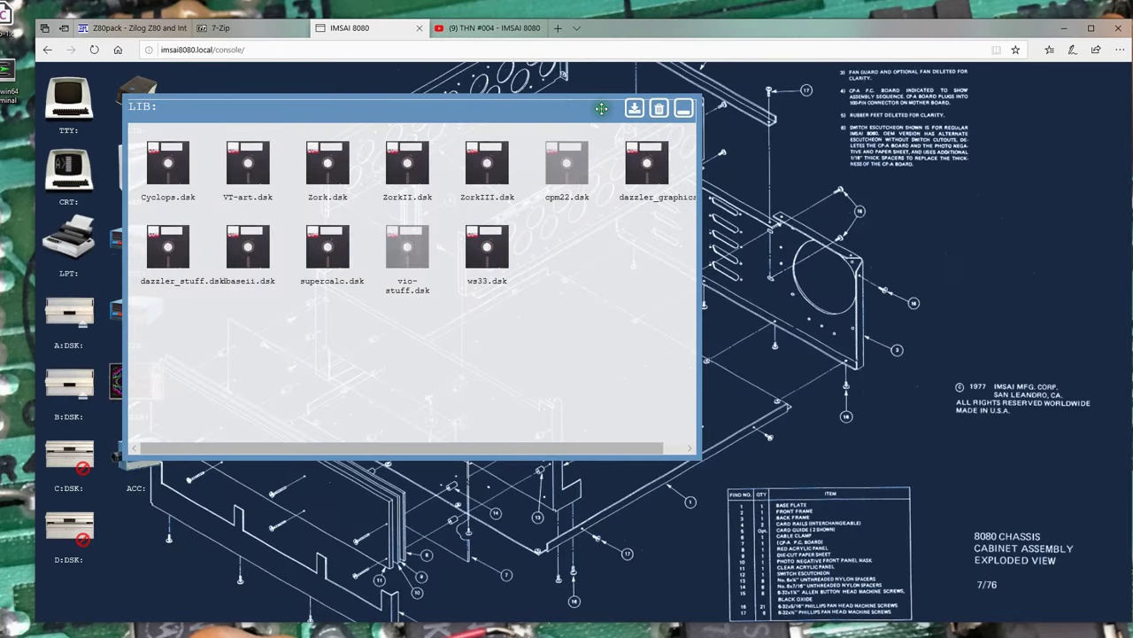
Rearrange the windows and upload adv-b03.dsk from the extracted folder to the LIB disk library, accepting the upload request
drag(601, 108, 632, 89)
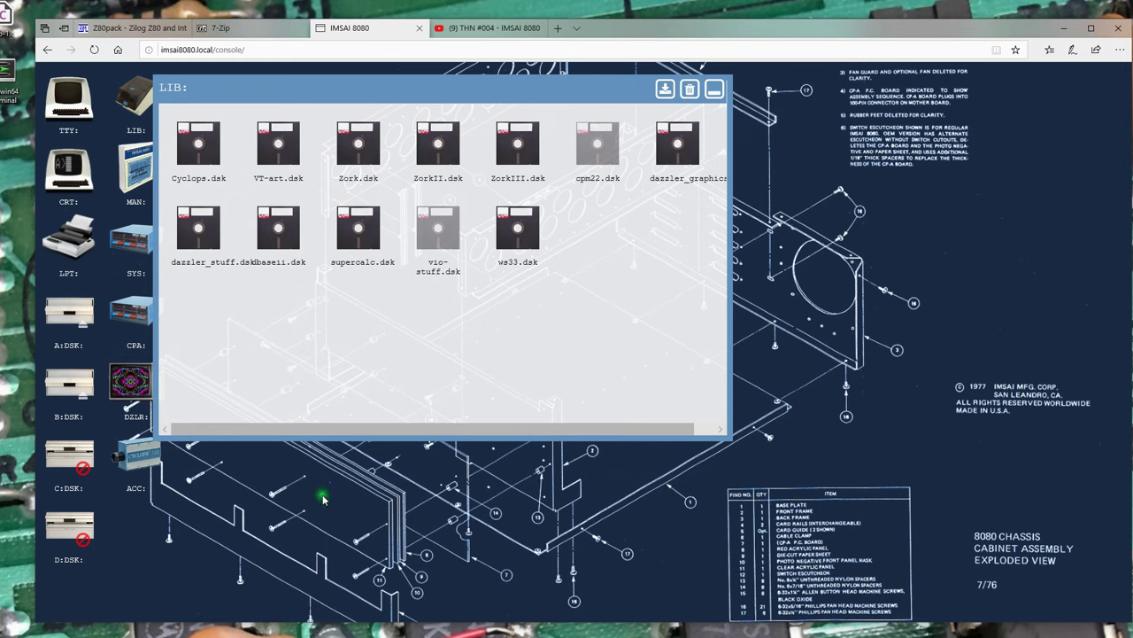
key(alt+Tab)
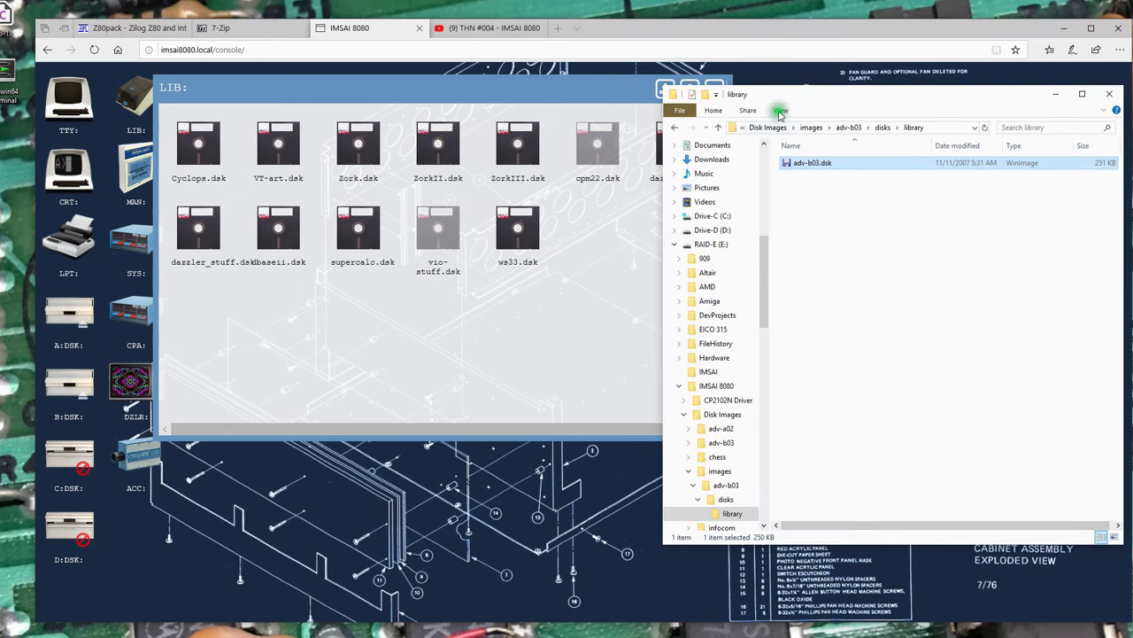
drag(939, 93, 939, 115)
drag(819, 186, 592, 379)
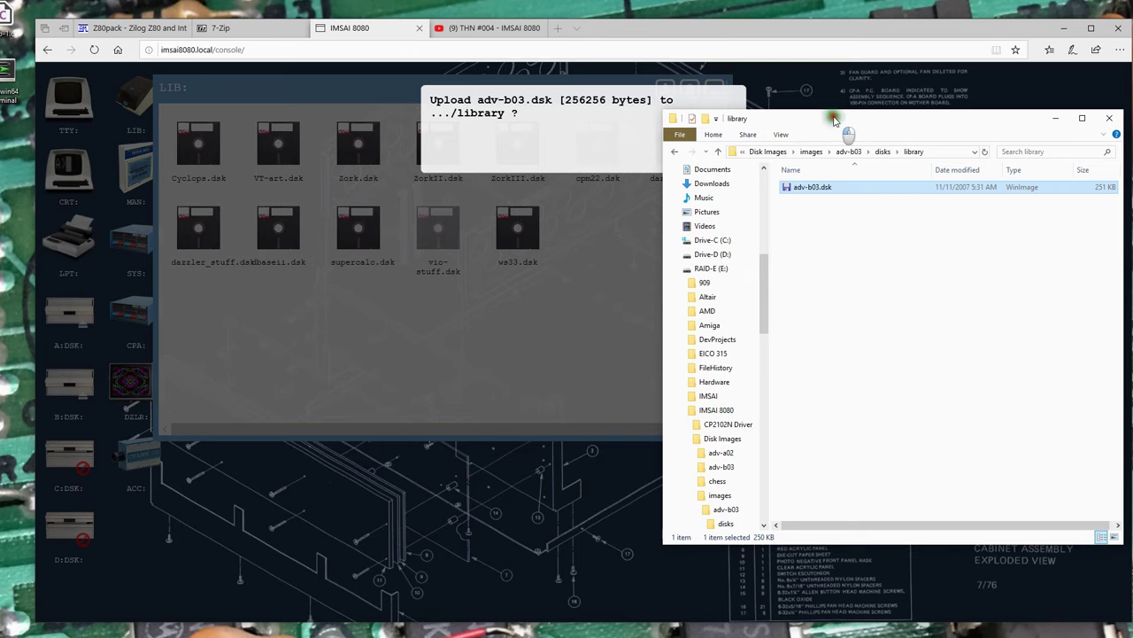
drag(847, 114, 927, 243)
click(731, 164)
click(726, 158)
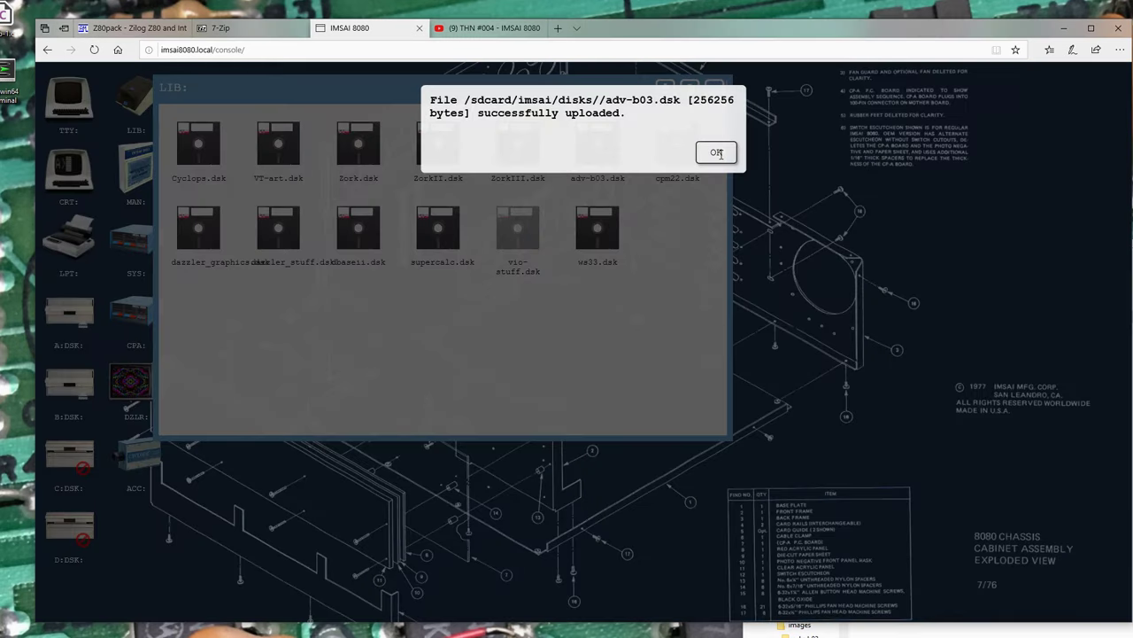
Dismiss the upload notice, move the LIB disk library clear of the device icons and mount adv-b03.dsk in drive C
click(716, 151)
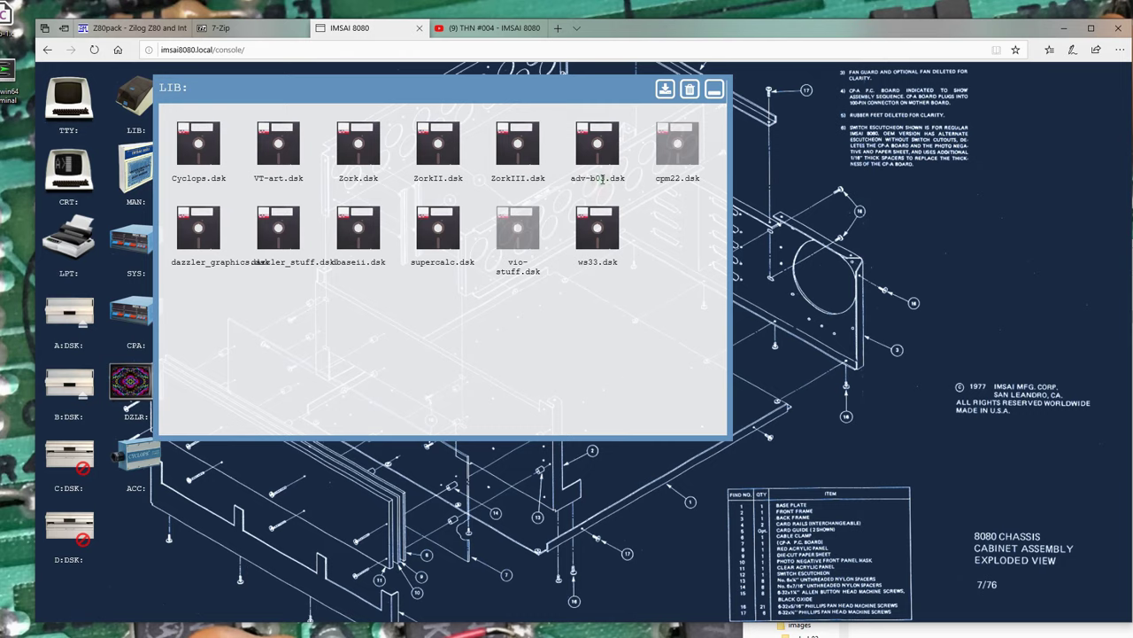
drag(494, 89, 772, 107)
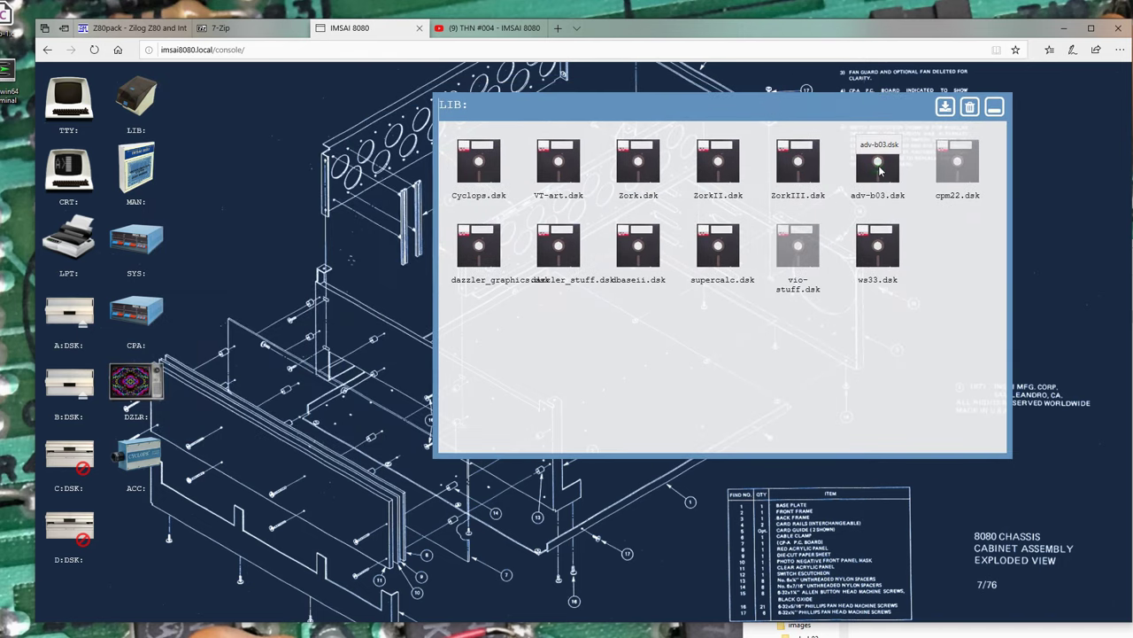
drag(879, 171, 74, 462)
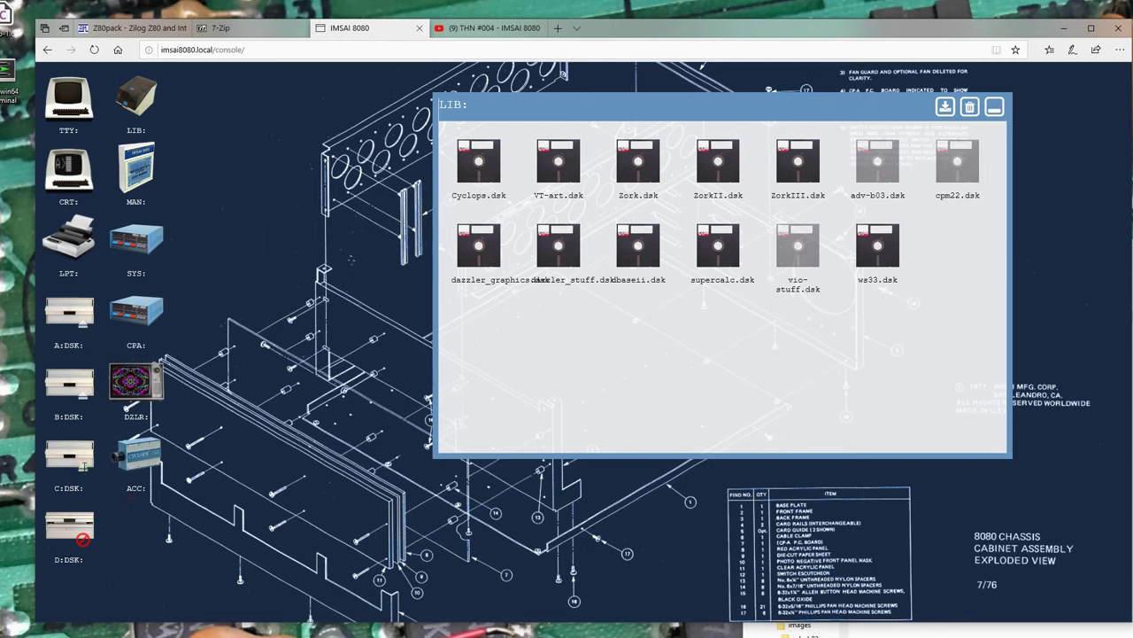
drag(82, 466, 83, 394)
mouse_move(82, 458)
mouse_down()
mouse_move(82, 470)
mouse_move(171, 307)
mouse_move(879, 207)
mouse_move(880, 172)
mouse_move(71, 431)
mouse_move(82, 468)
mouse_up()
Reopen the TTY terminal, switch CP/M to drive C: and list the files on it with dir
click(64, 108)
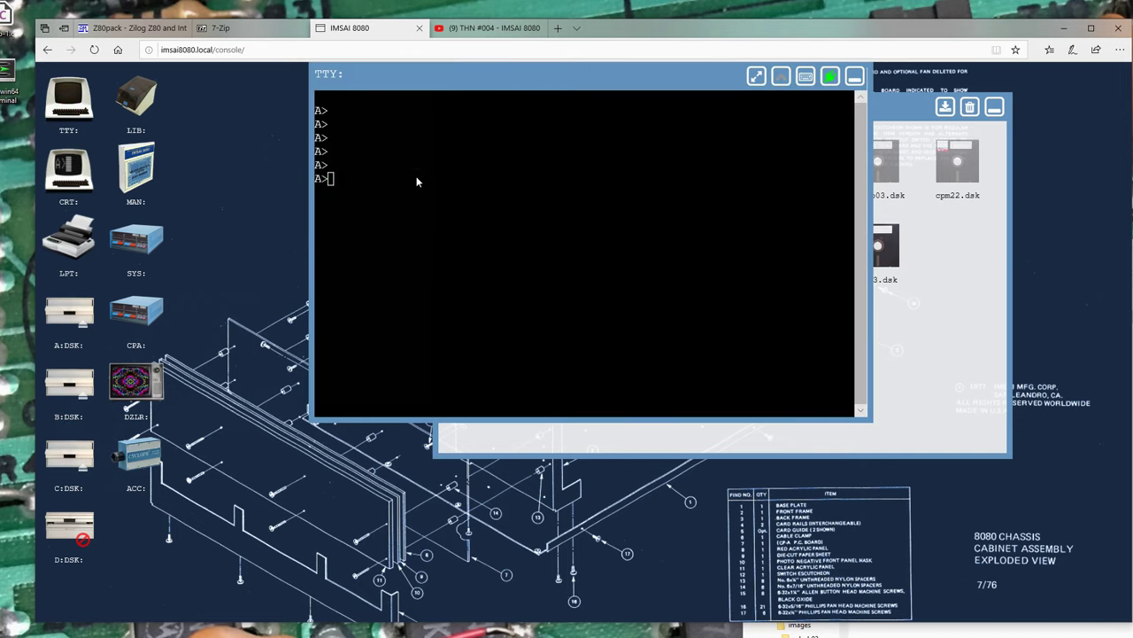
key(Return)
key(Return)
text(c:\)
key(Return)
text(c:)
key(Return)
text(dir)
key(Return)
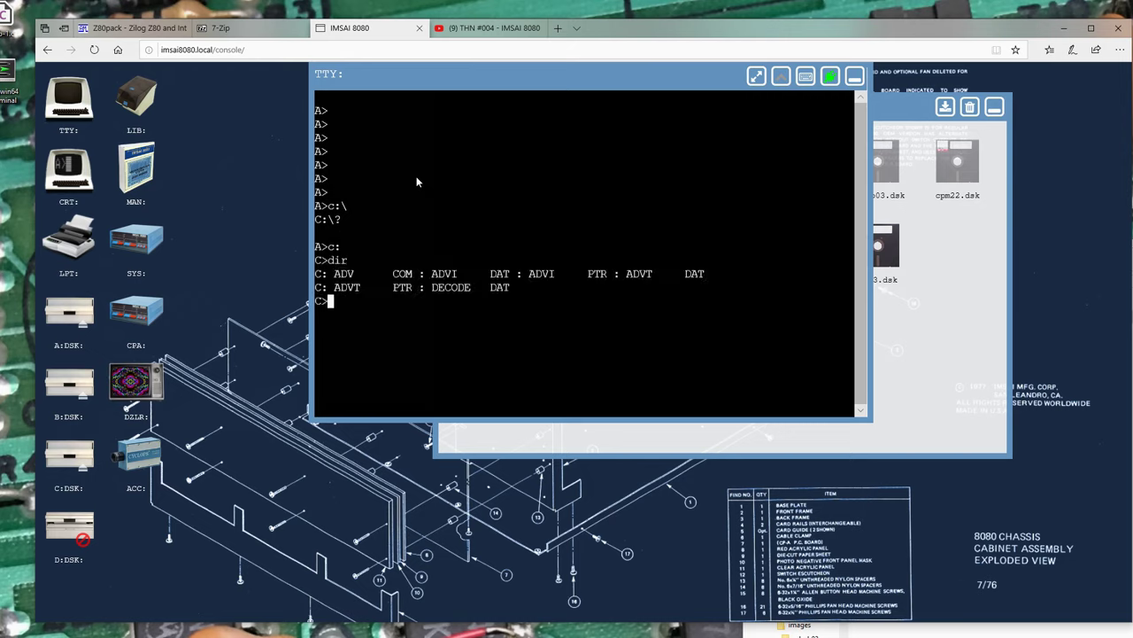
Run adv from drive C, answer n to the instructions question and enter "go building"
click(420, 172)
text(adv)
key(Return)
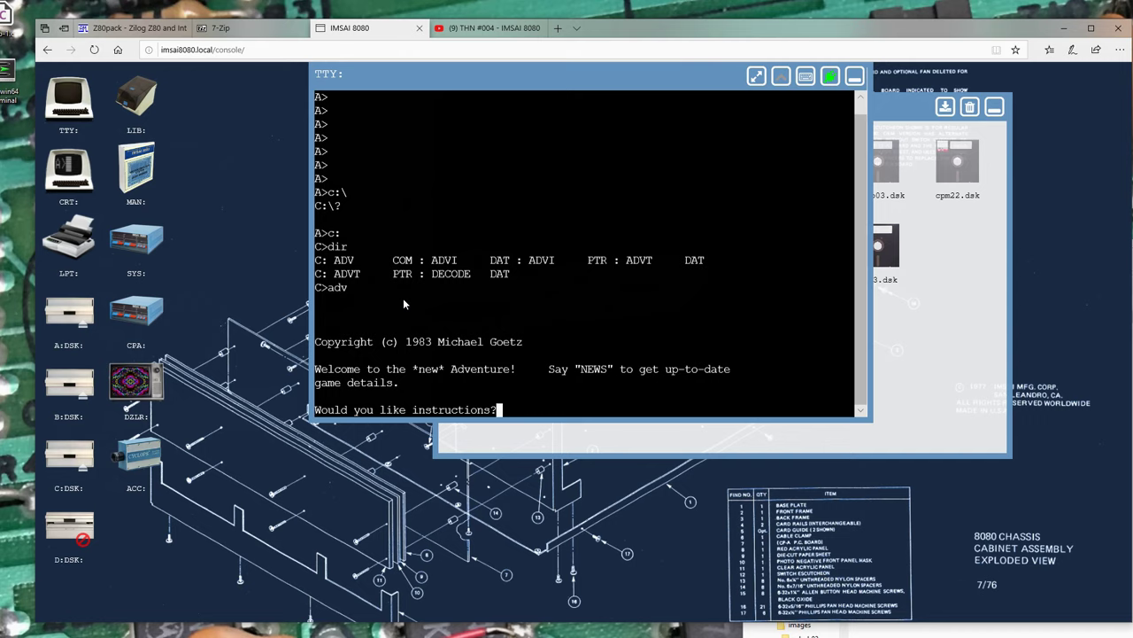
text(n)
key(Return)
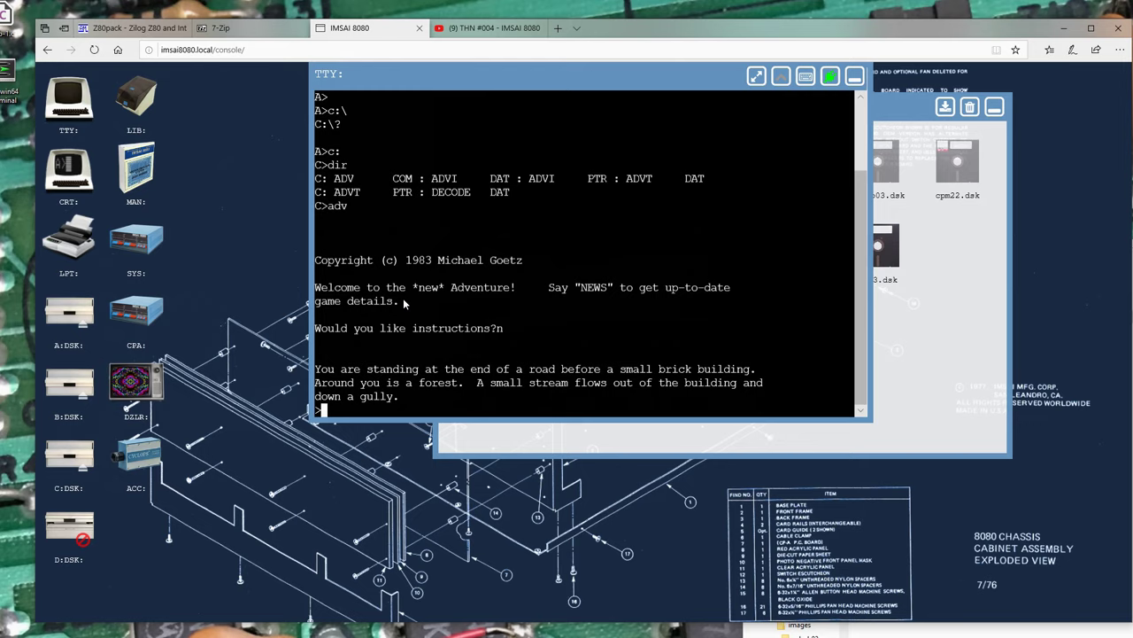
text(go building)
key(Return)
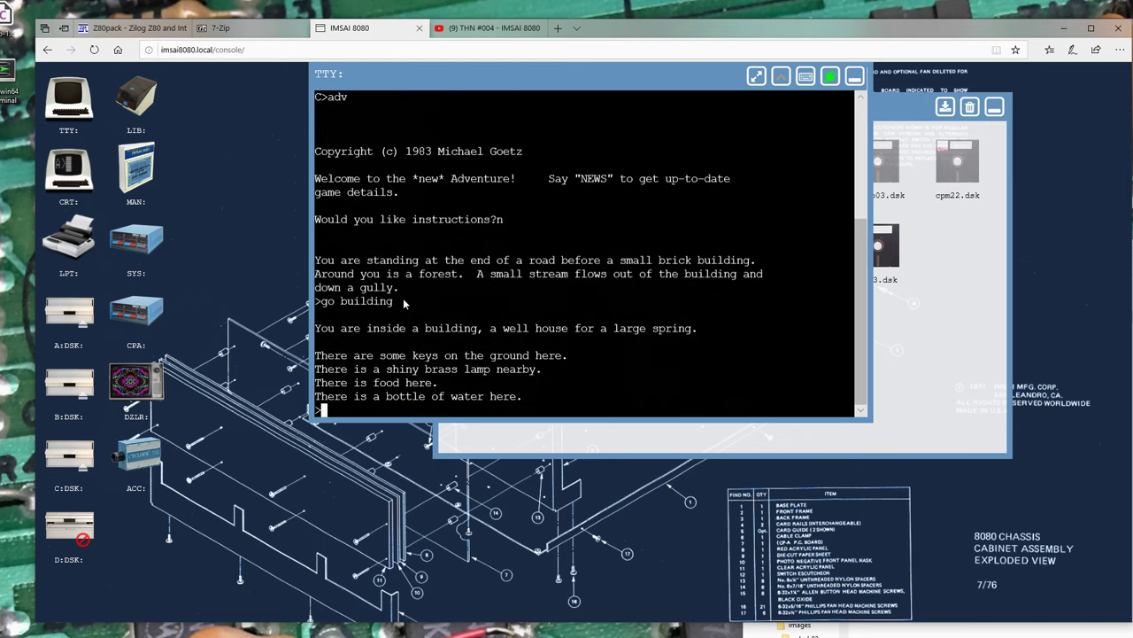
Pick up the keys, lamp and food in the well house and try to get the water
text(get keys)
key(Return)
text(ge)
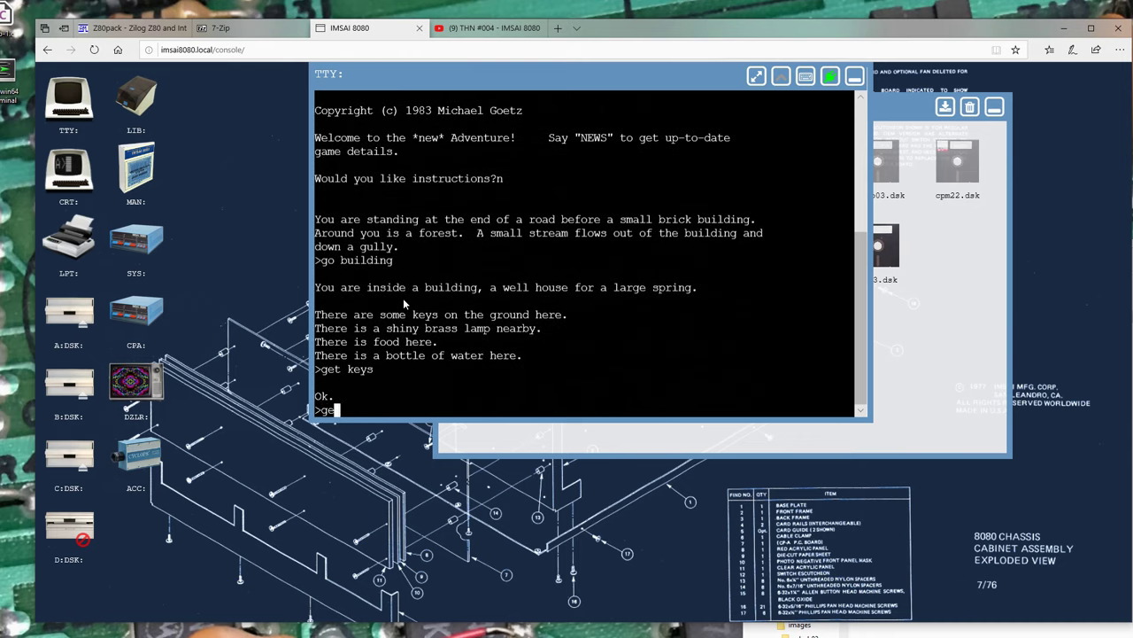
text(t lamp)
key(Return)
text(get )
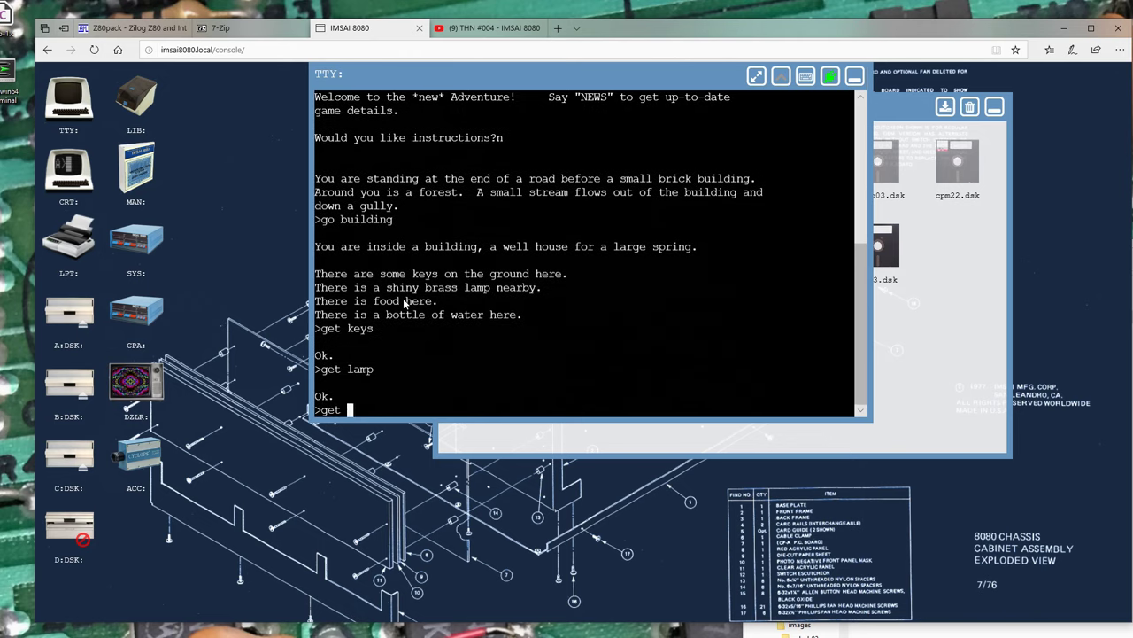
text(food)
key(Return)
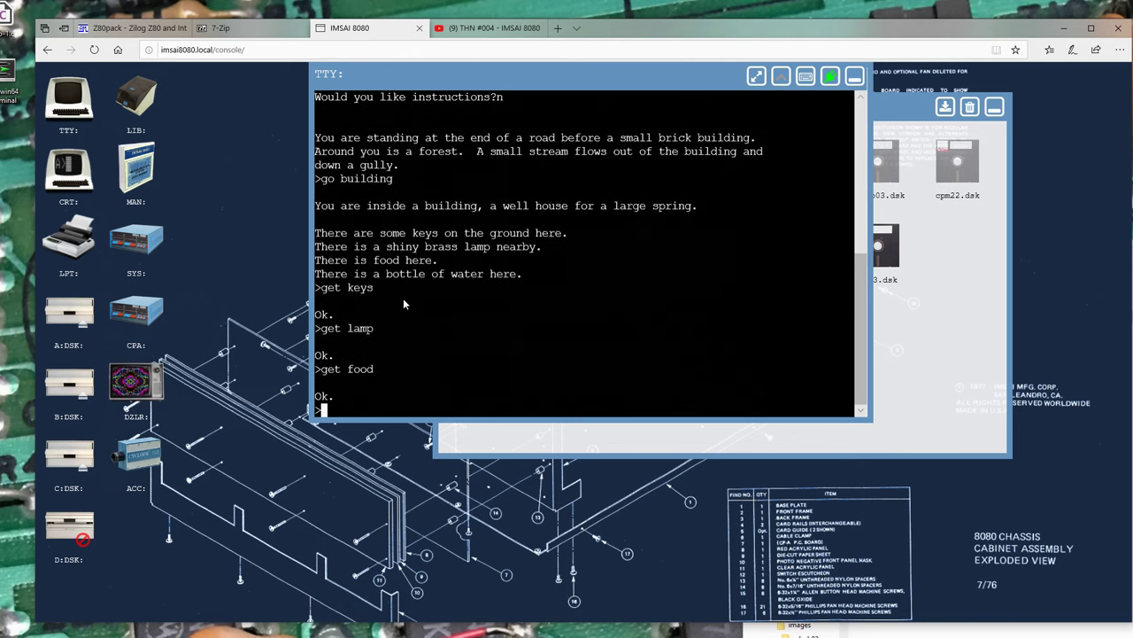
text(get water)
key(Return)
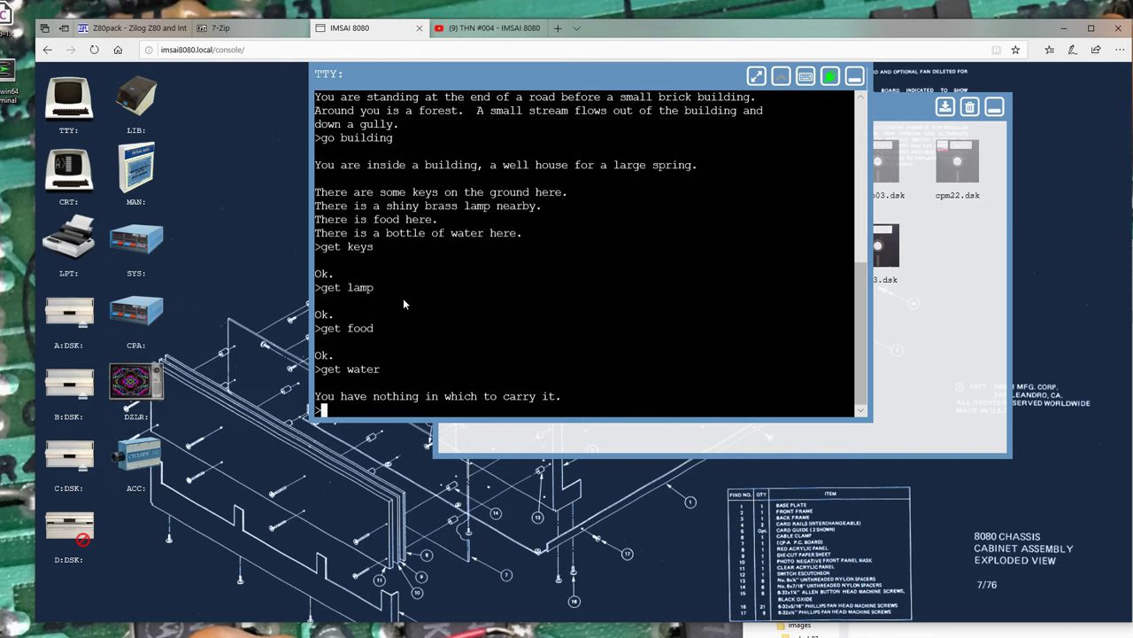
Look around the well house, exit the building and look around again outside
text(look)
key(Return)
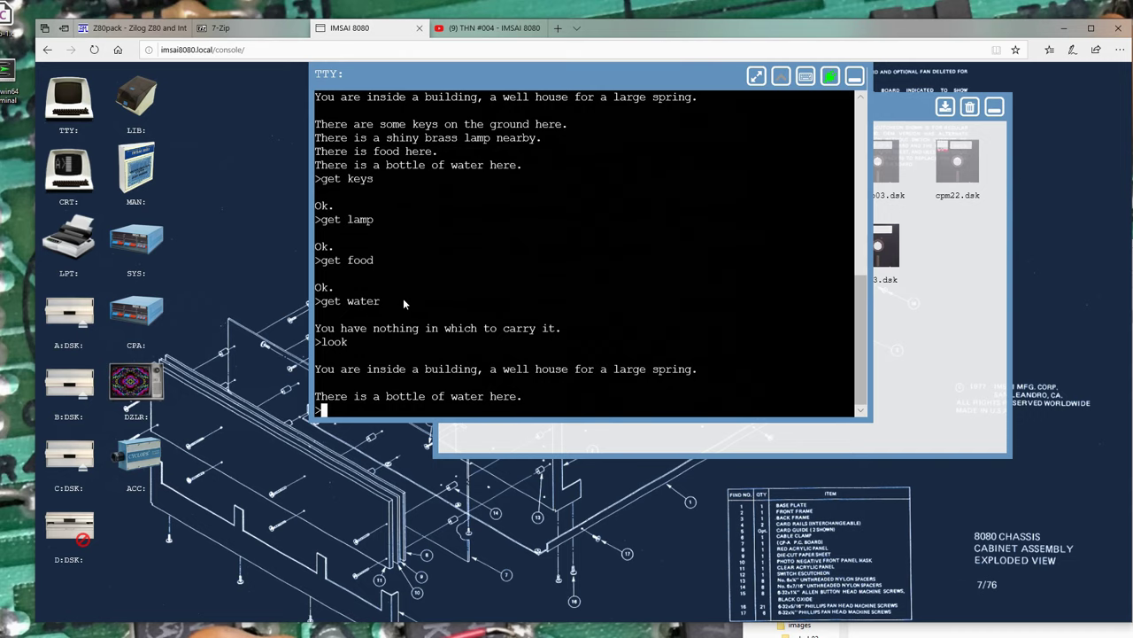
text(exit)
key(Return)
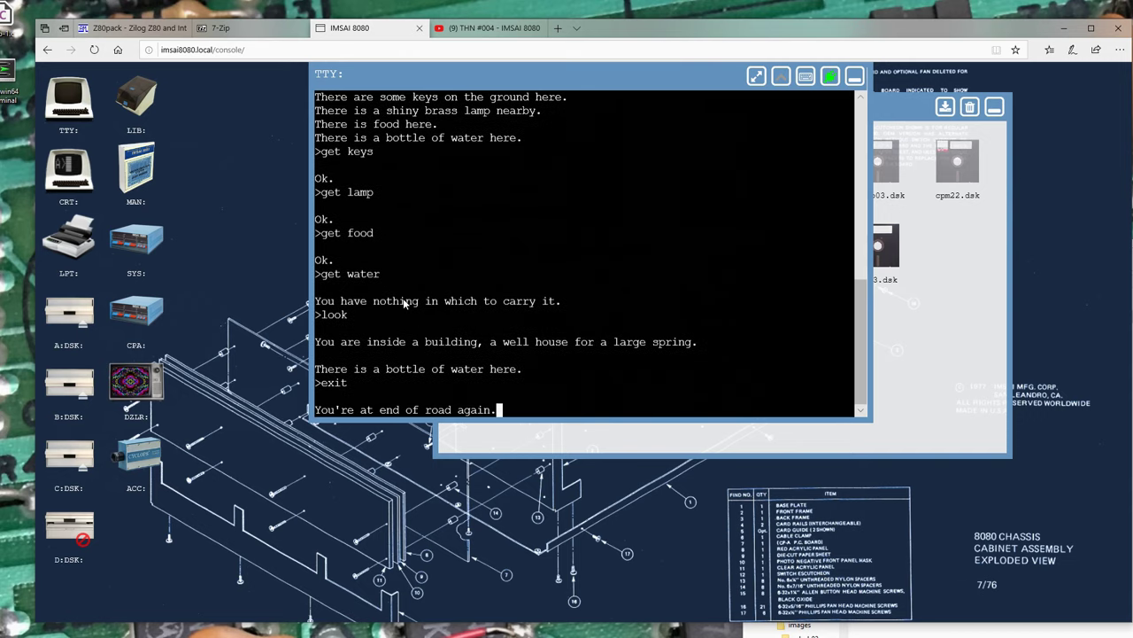
text(look)
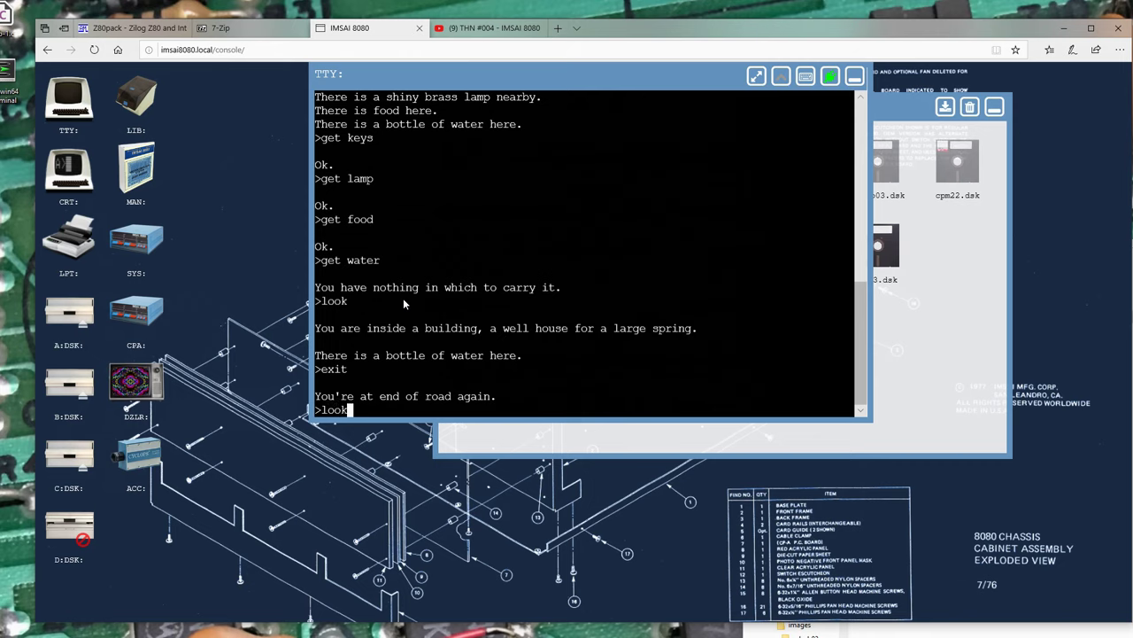
key(Return)
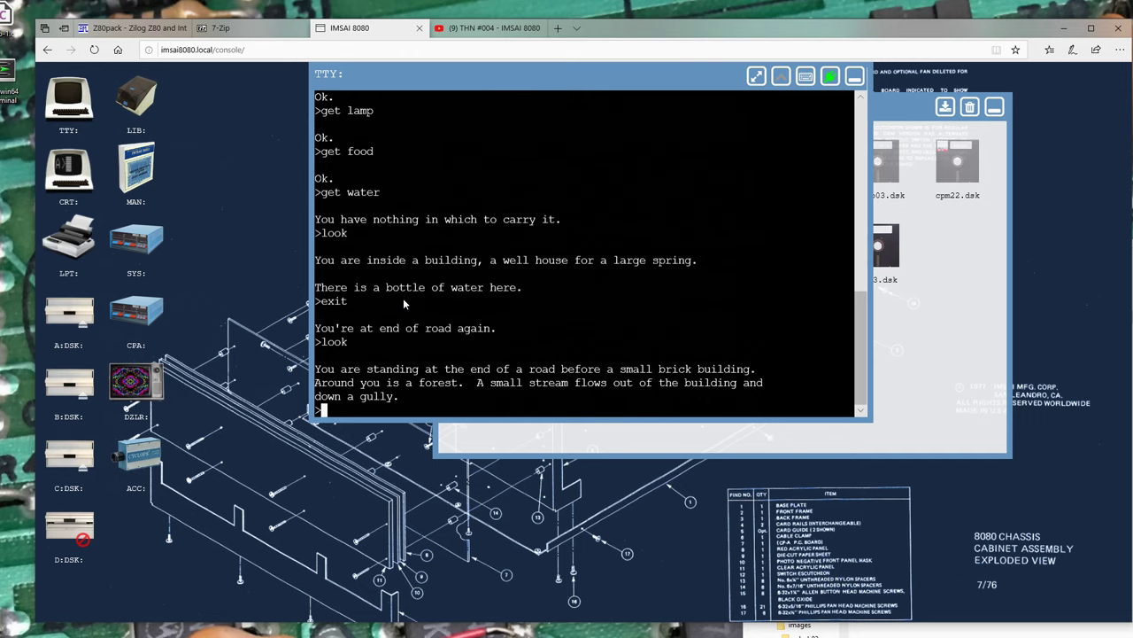
Break out of the game to the C> prompt, move the TTY terminal aside and bring the LIB disk library forward
key(ctrl+c)
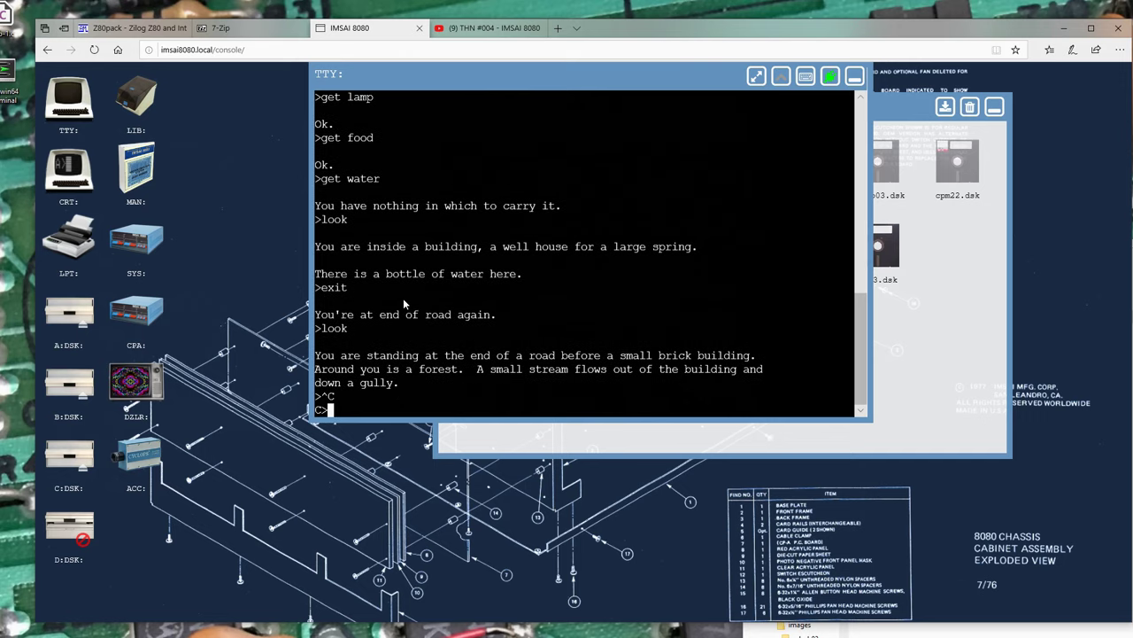
key(Return)
key(Return)
key(Return)
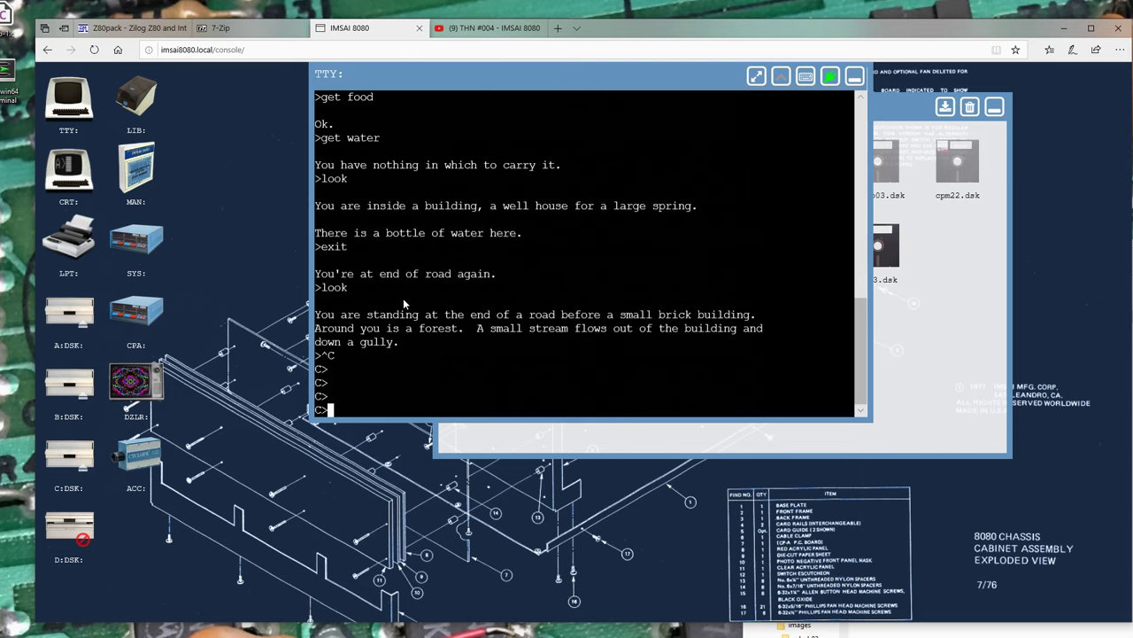
drag(544, 83, 402, 108)
click(788, 103)
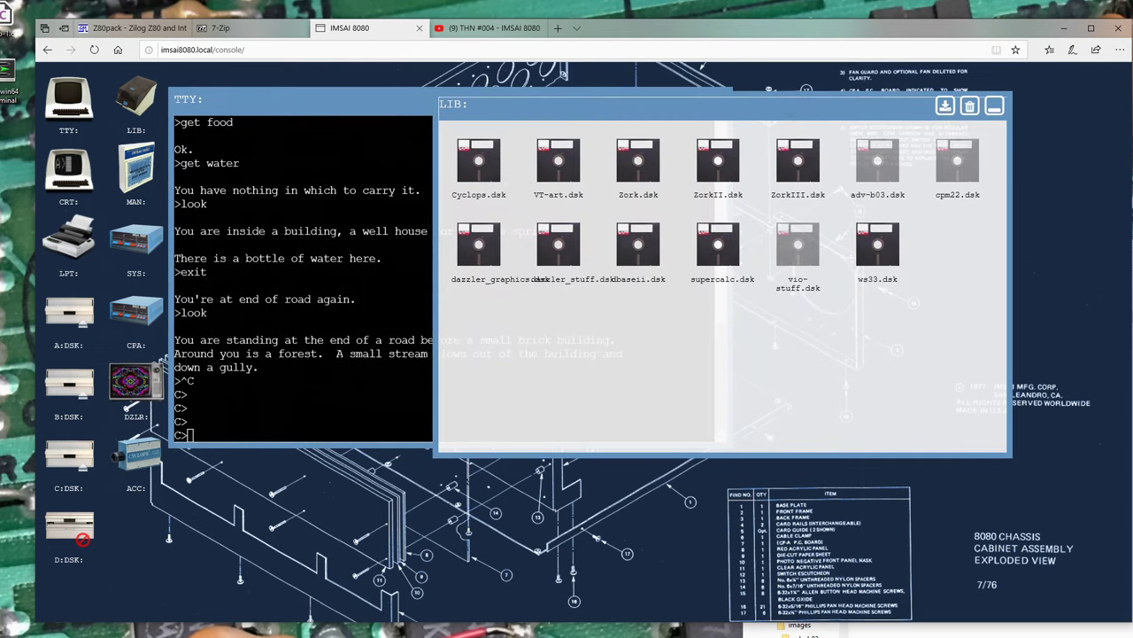
Switch to File Explorer and go up to Disk Images, then open the infocom\disks\library folder
click(797, 627)
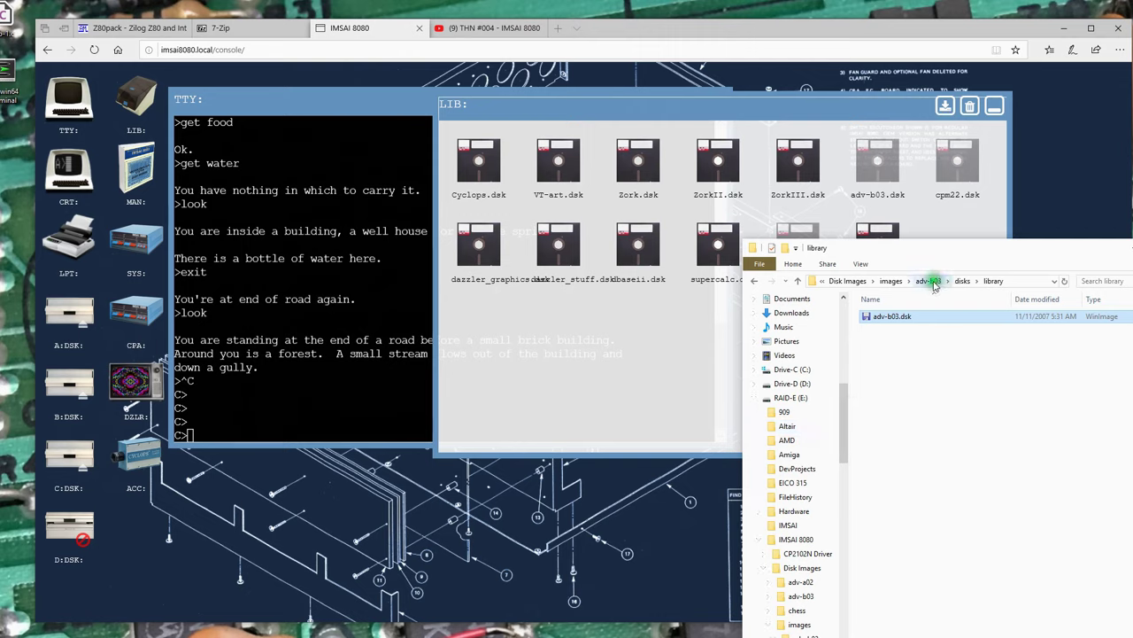
click(890, 282)
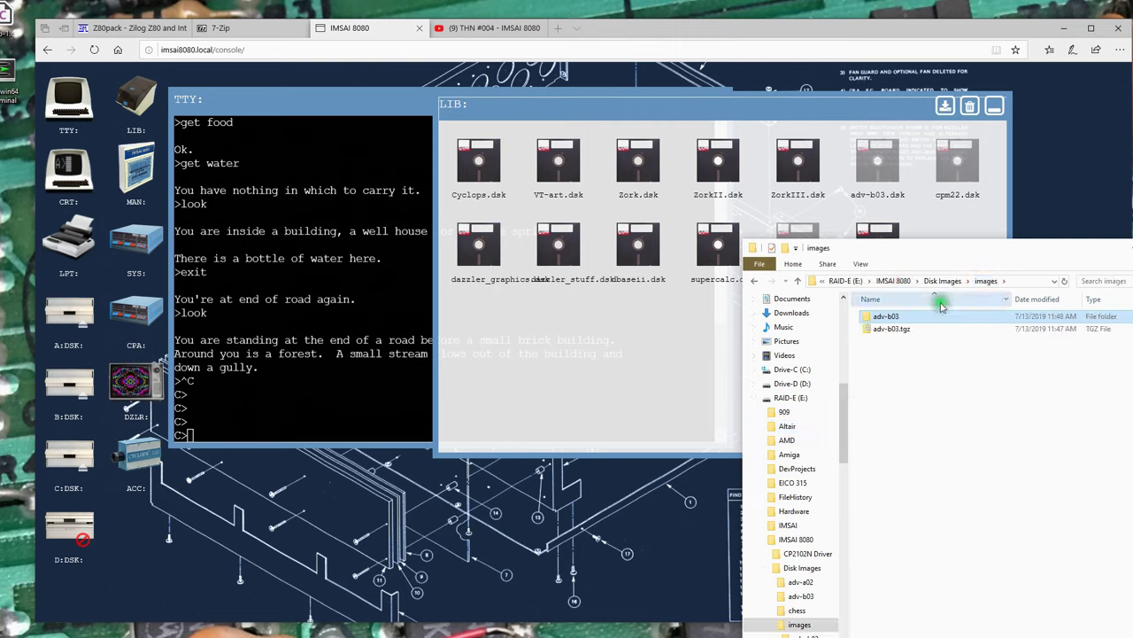
click(987, 280)
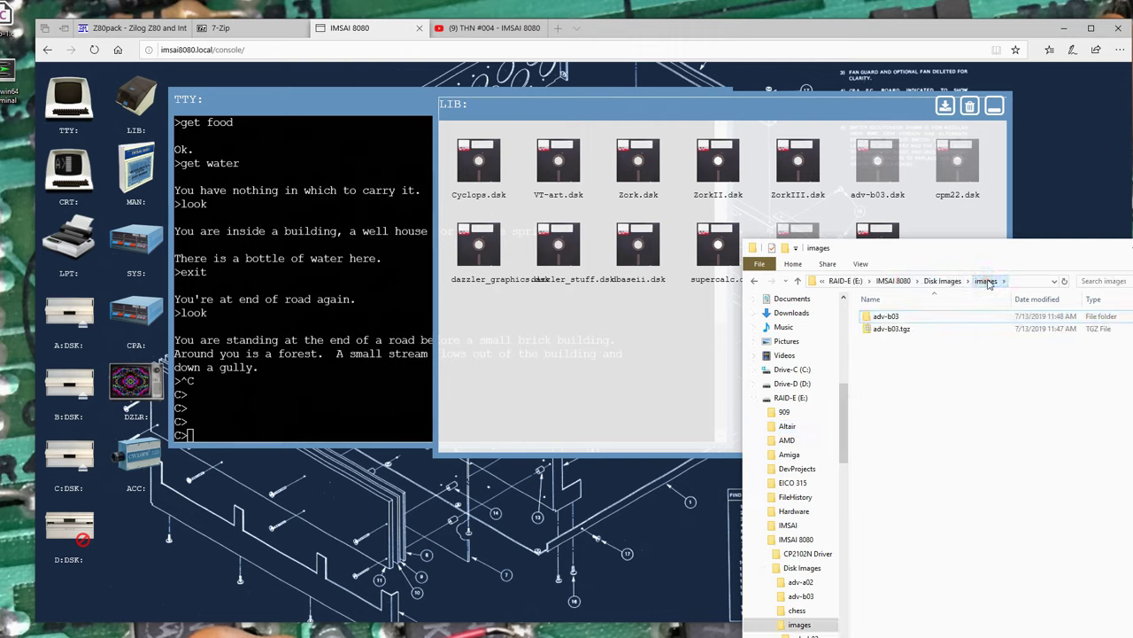
click(946, 281)
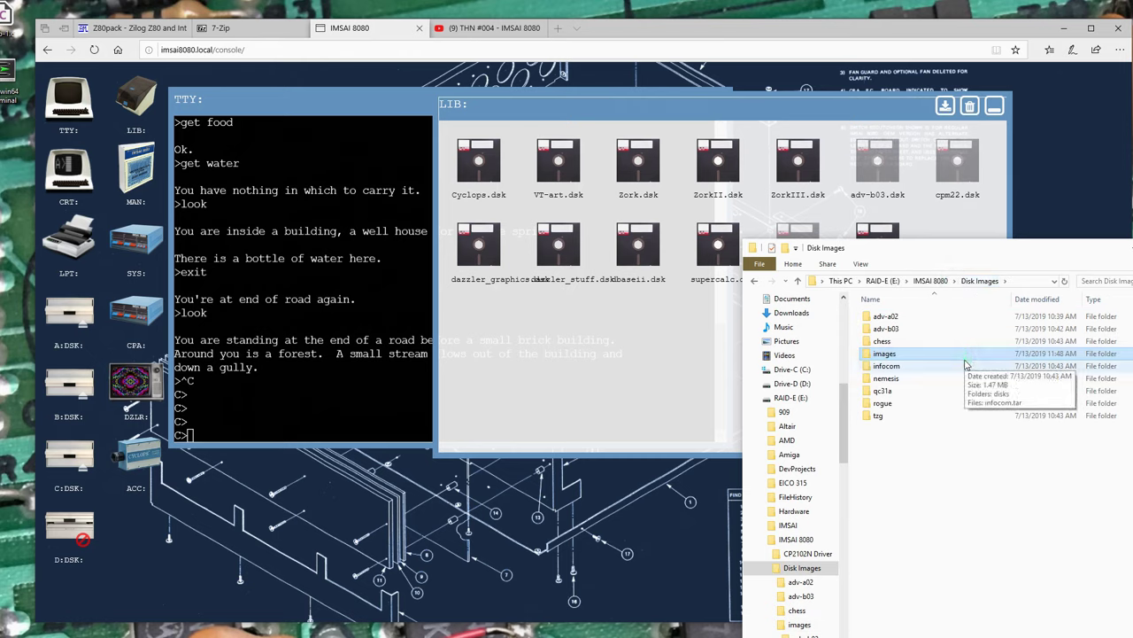
click(888, 368)
double_click(890, 368)
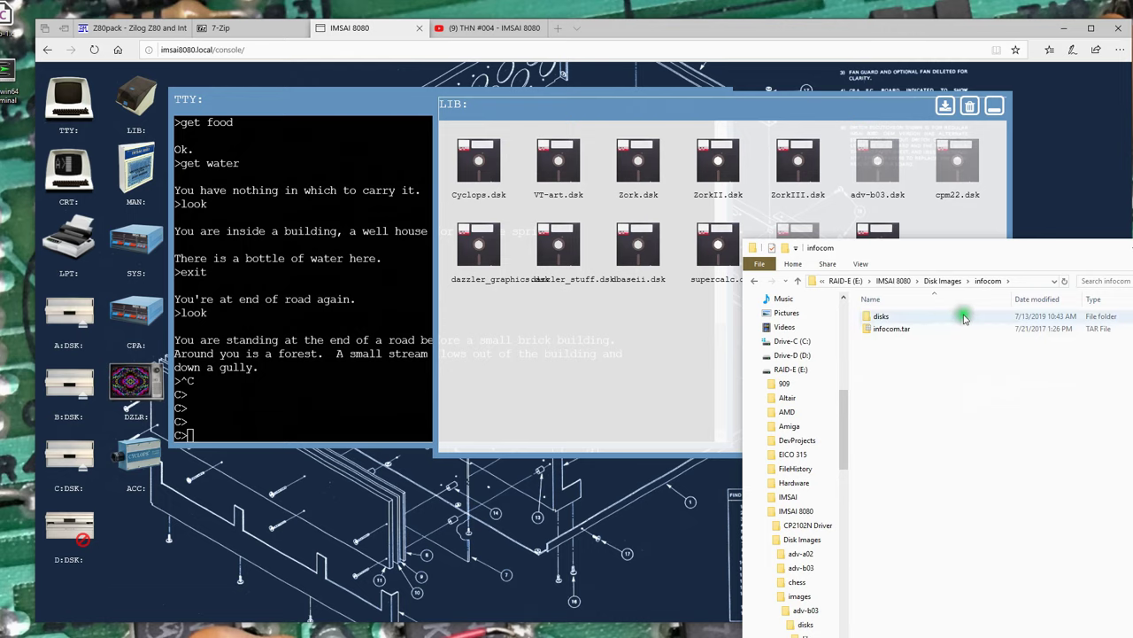
double_click(884, 317)
double_click(880, 319)
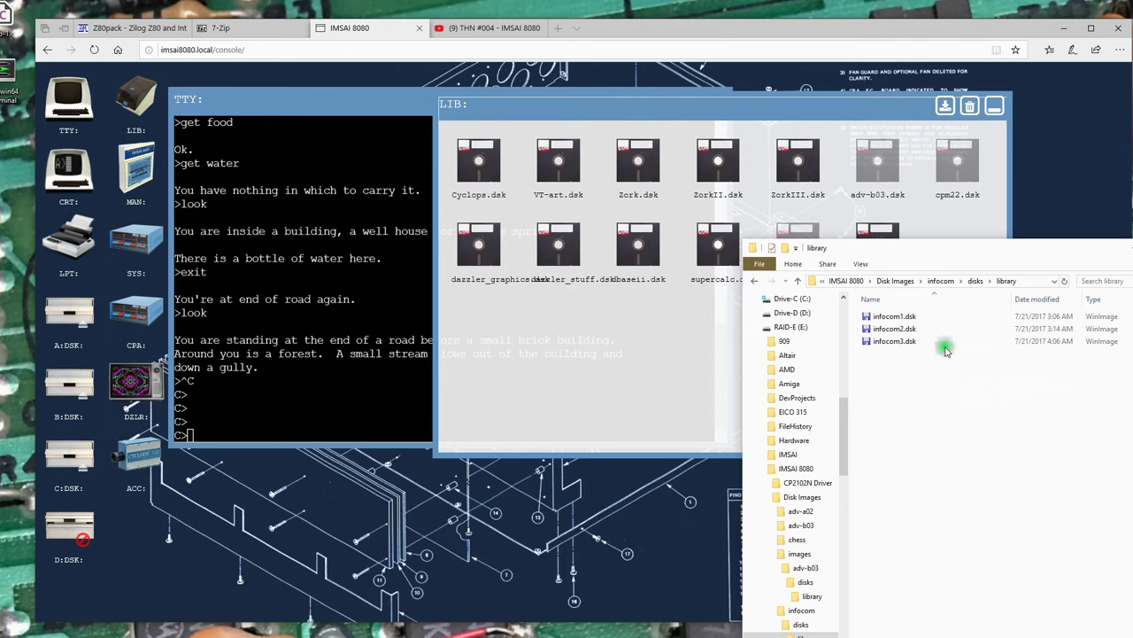
Go back up to the infocom folder to view its contents, and reopen its disks\library subfolder
click(975, 280)
click(940, 280)
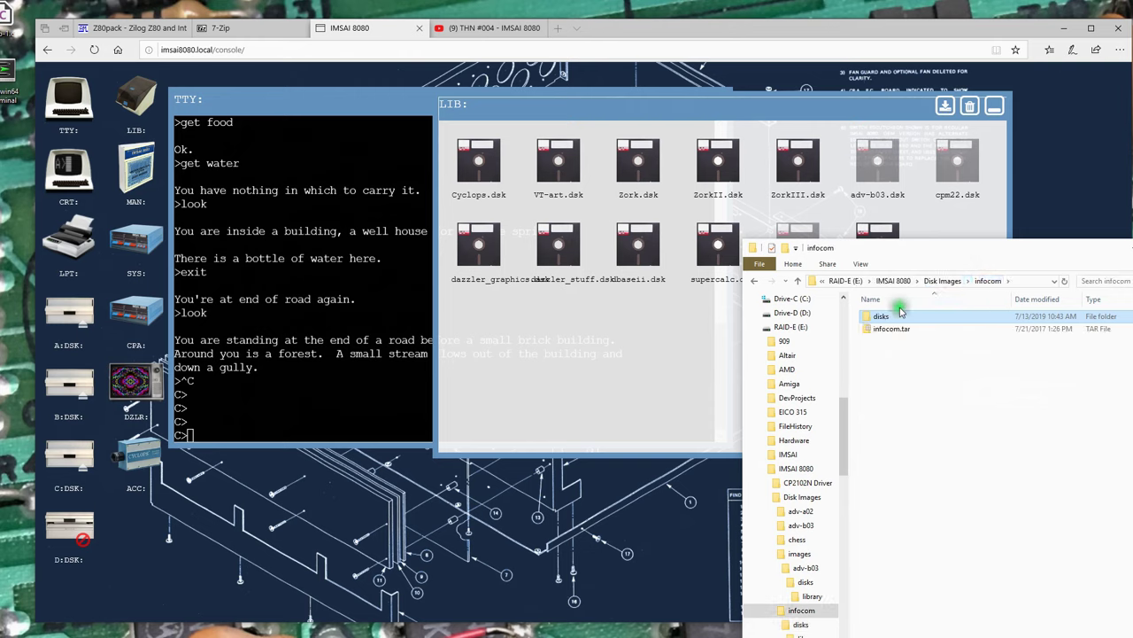
double_click(881, 317)
double_click(884, 317)
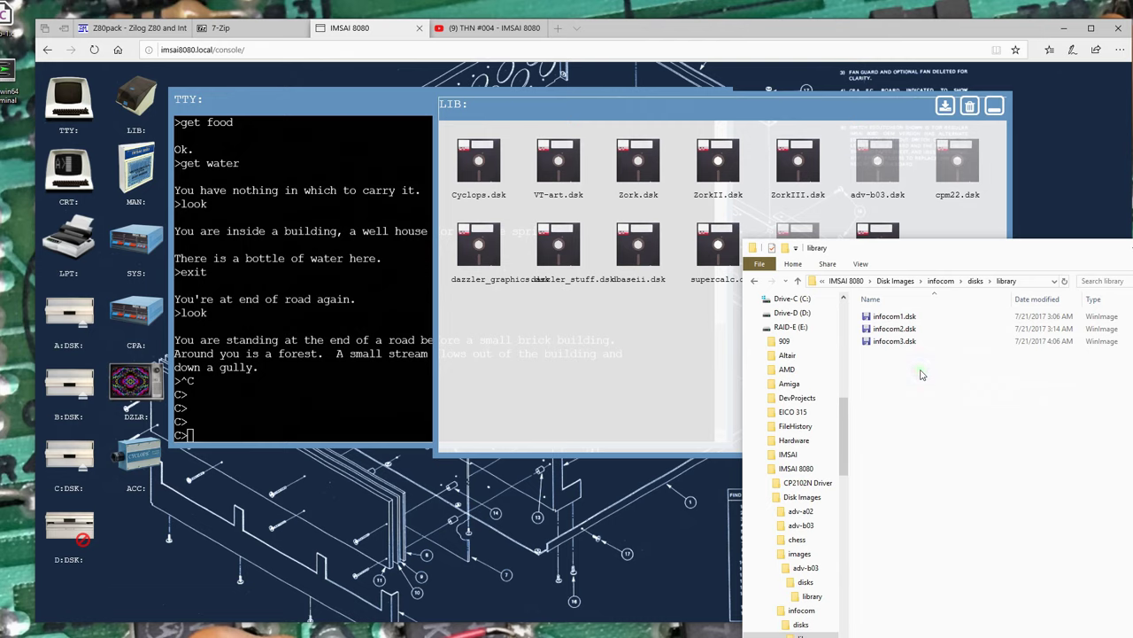
Return to the IMSAI 8080 console and eject the disks from drives C, B and A
click(697, 192)
click(308, 328)
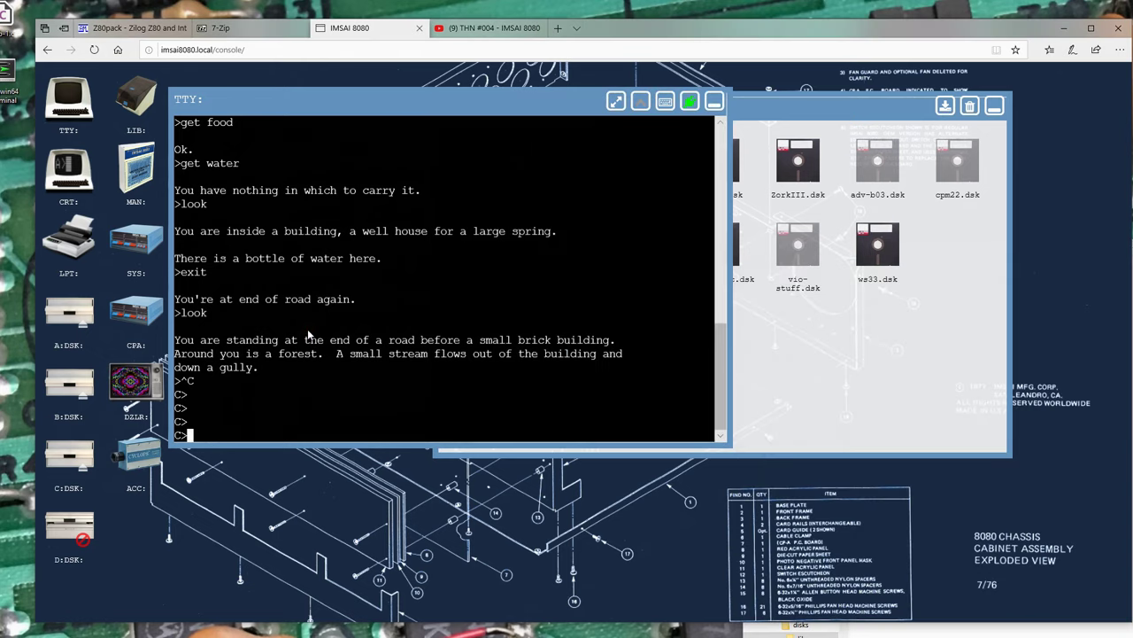
click(81, 464)
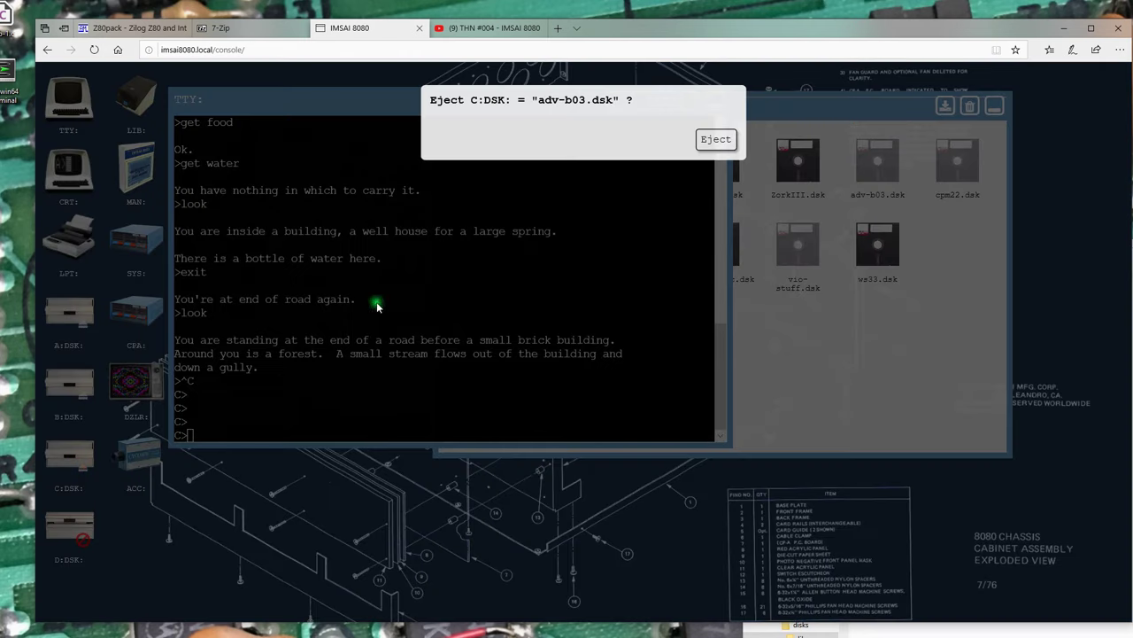
click(715, 139)
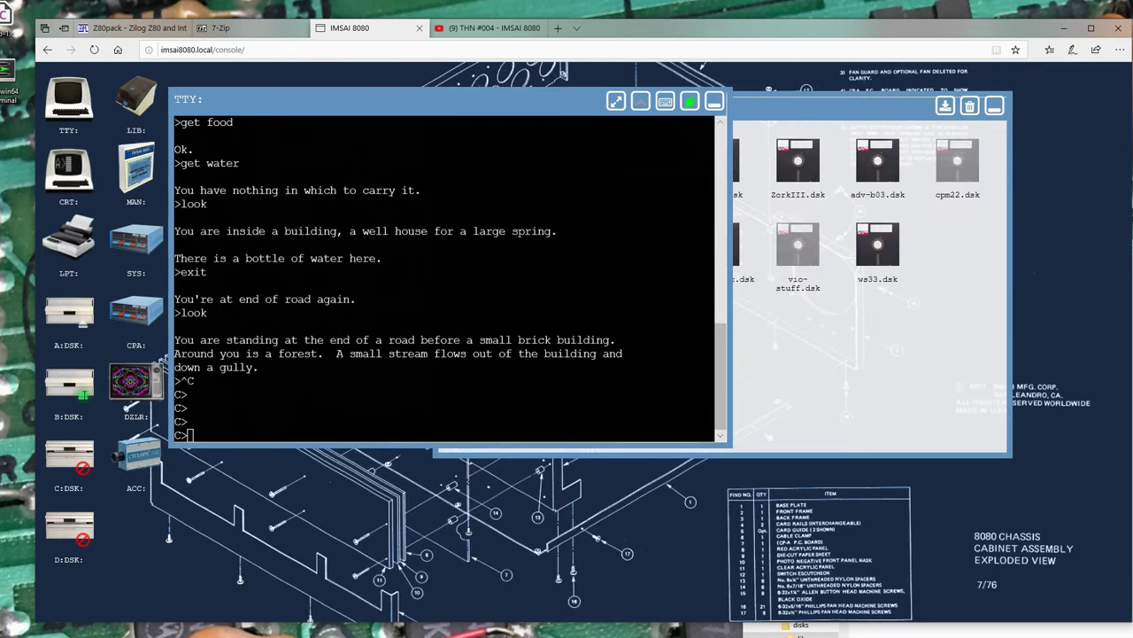
click(84, 393)
click(714, 136)
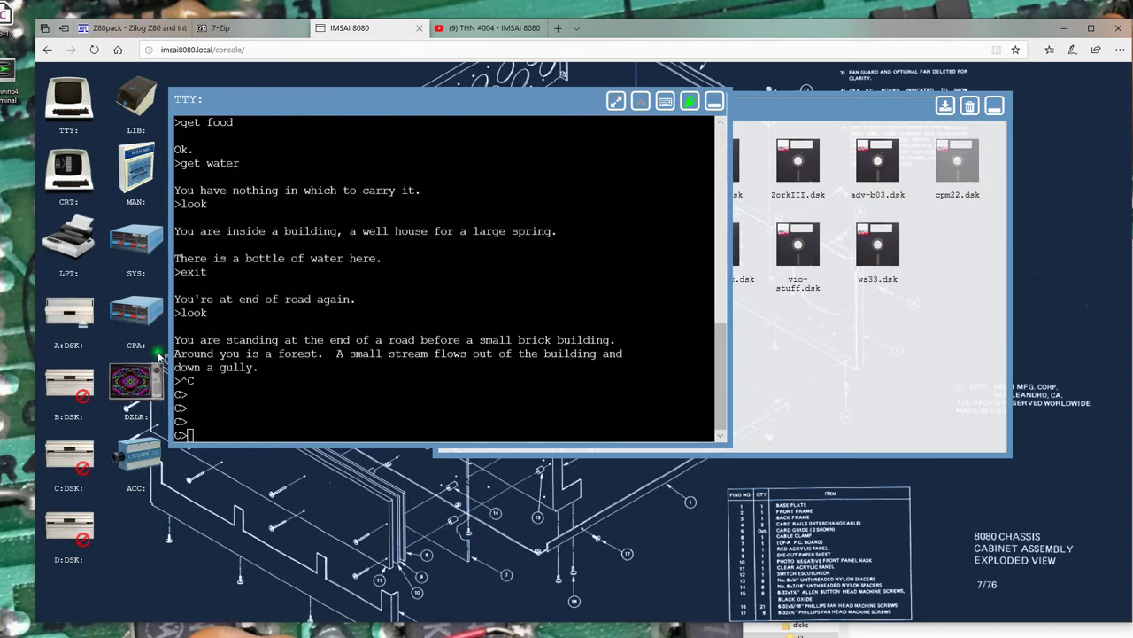
click(84, 323)
click(713, 136)
Bring the LIB disk library forward and upload infocom1.dsk to it from the infocom library folder, accepting the upload request
click(905, 394)
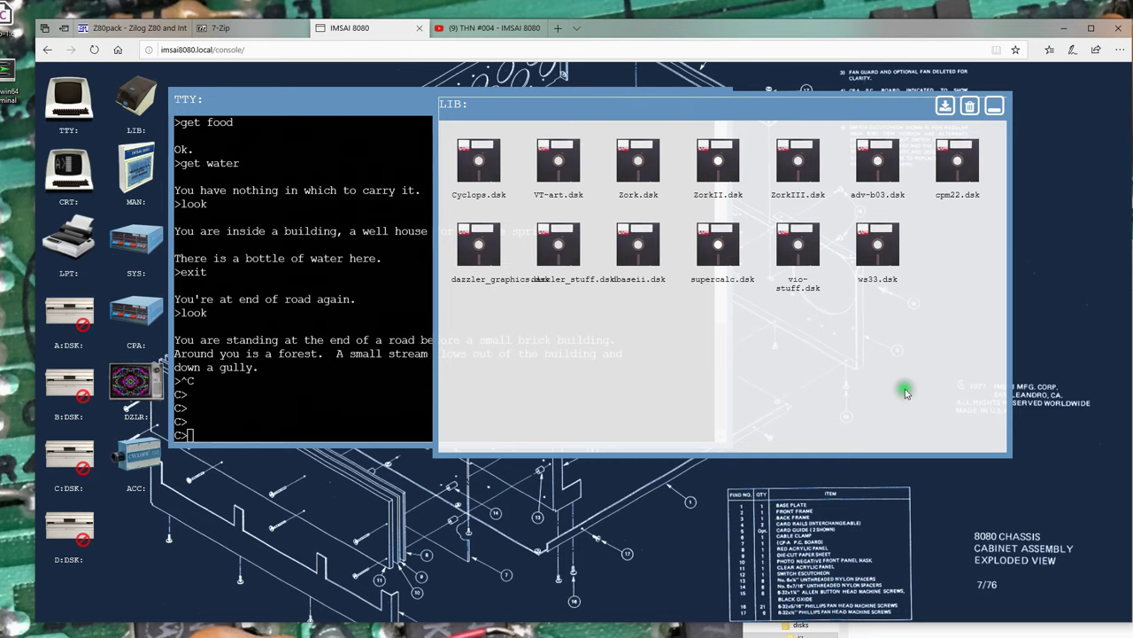
click(624, 380)
key(alt+Tab)
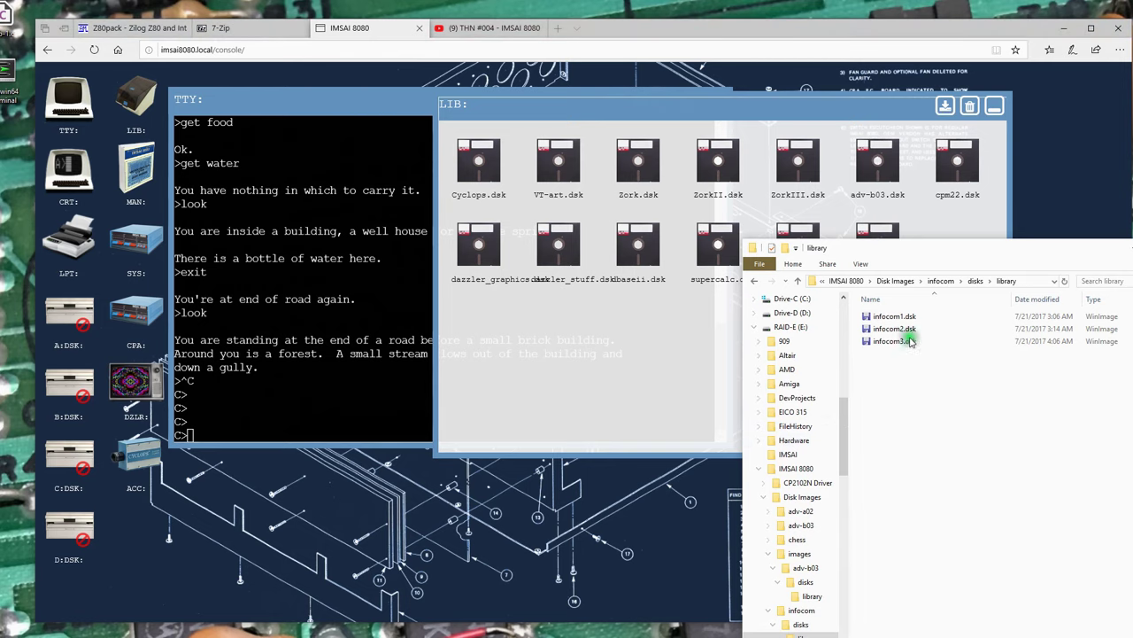
drag(896, 316, 590, 354)
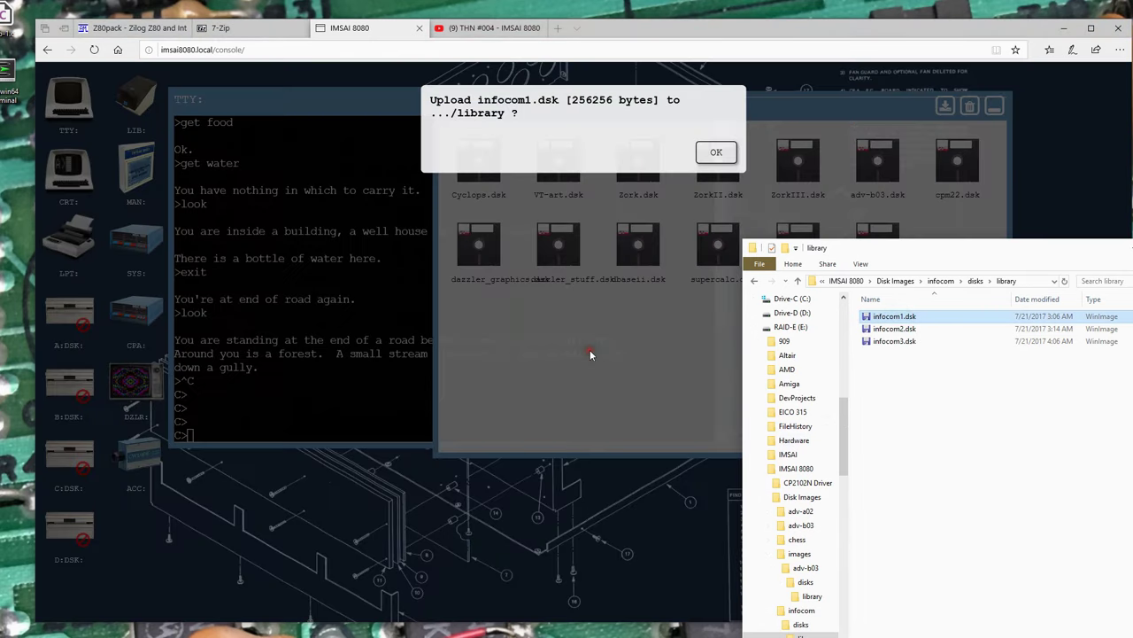
click(716, 151)
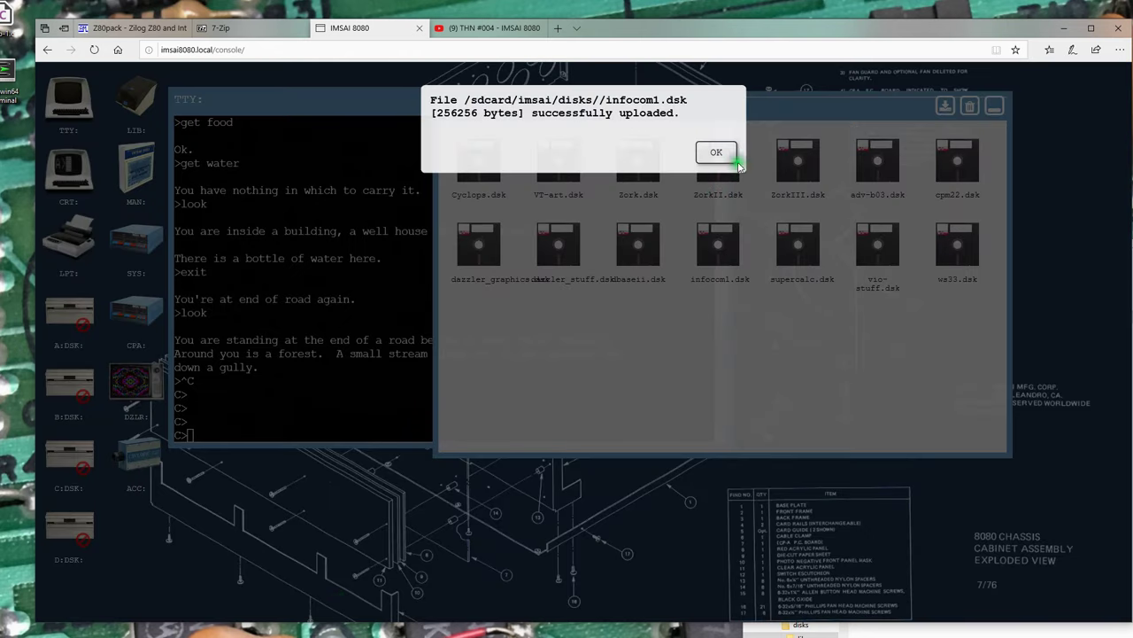
Upload infocom2.dsk and infocom3.dsk from the infocom library folder to the LIB disk library, accepting each upload request
click(735, 159)
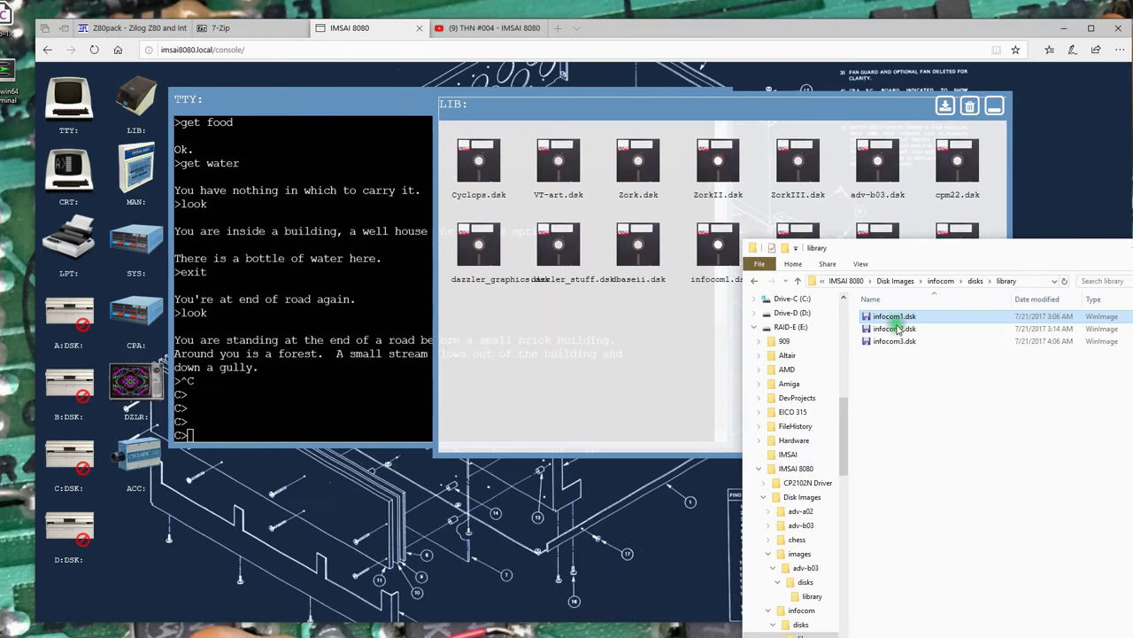
drag(898, 330, 580, 358)
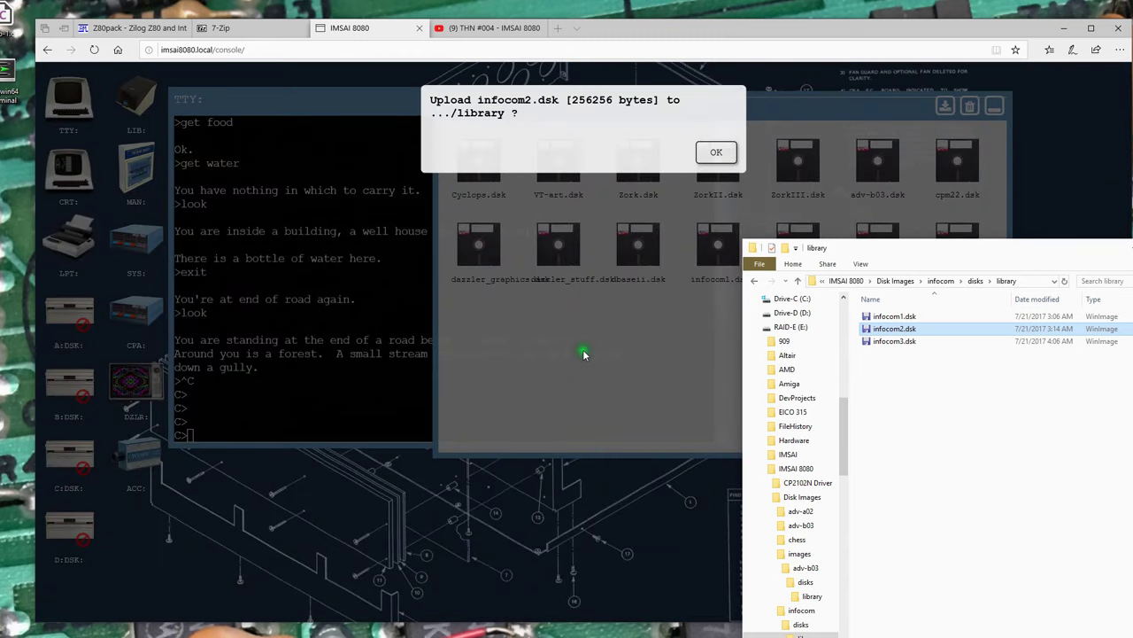
click(708, 154)
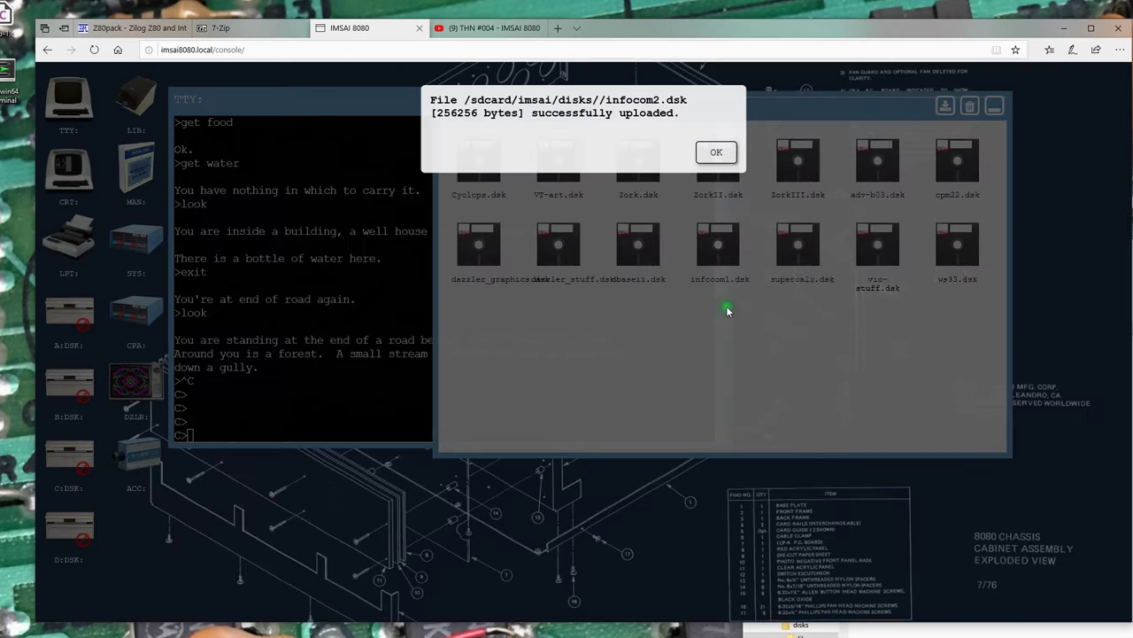
click(715, 152)
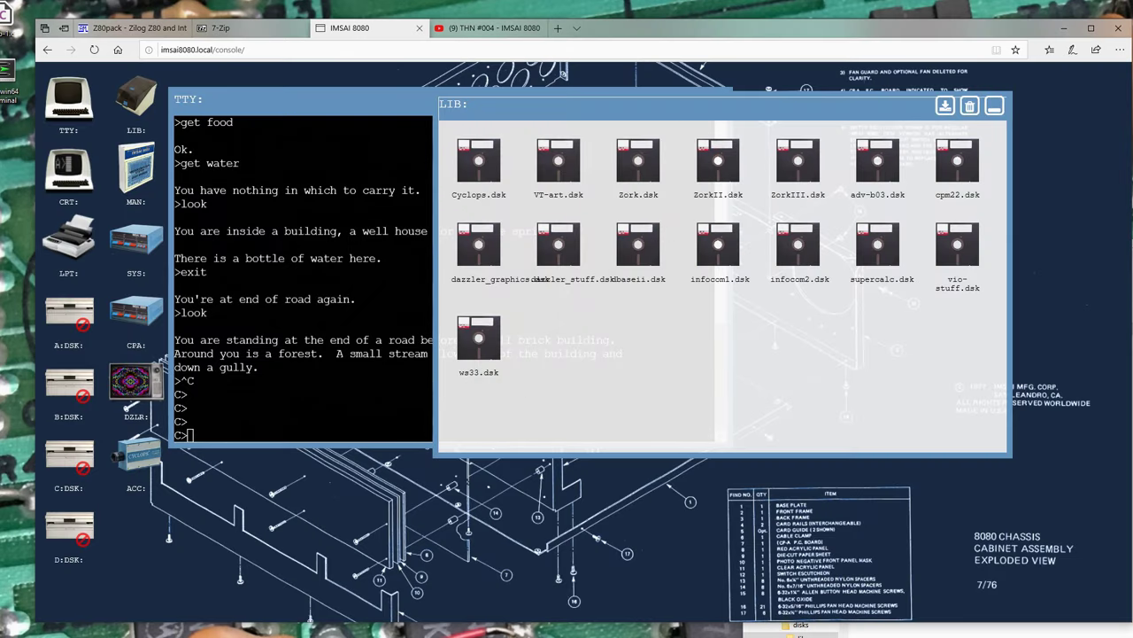
key(alt+Tab)
drag(899, 342, 610, 361)
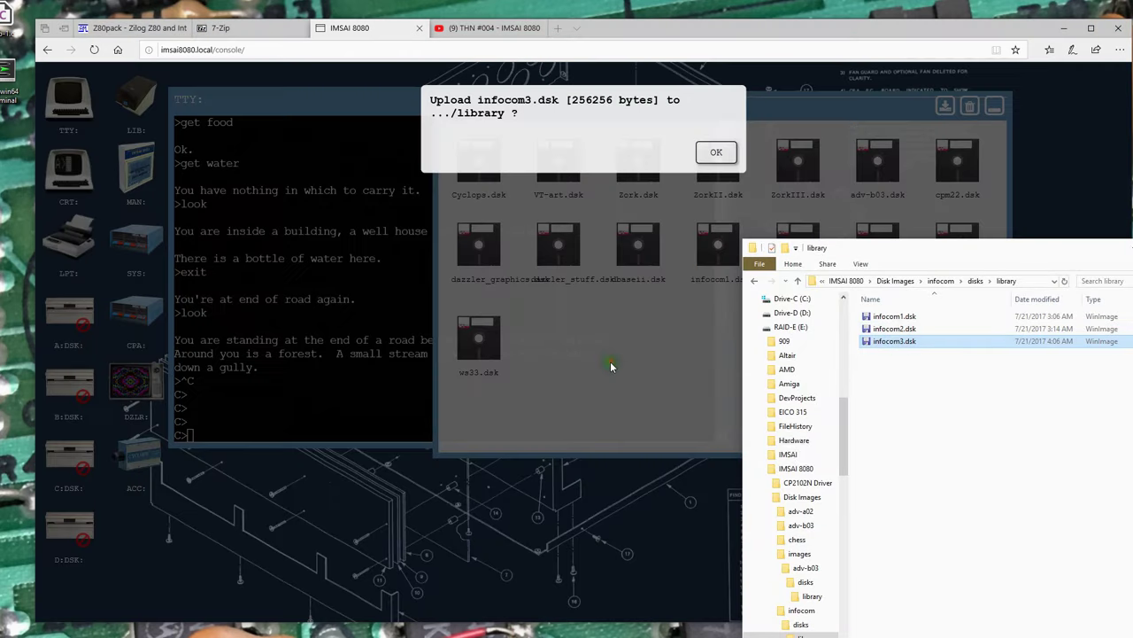
click(716, 153)
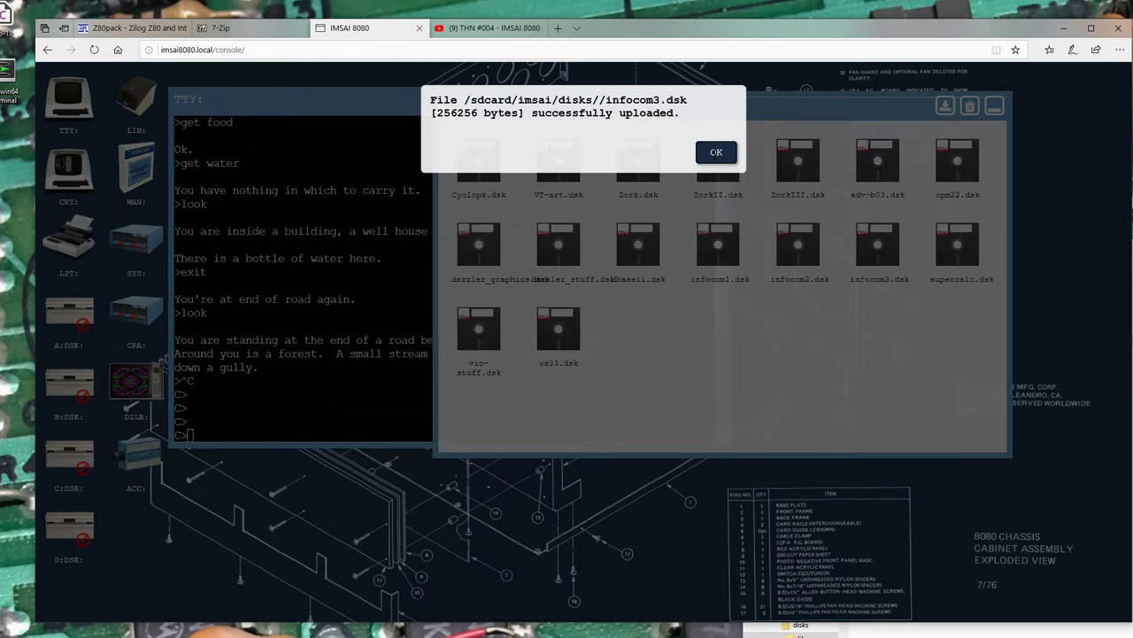
click(717, 153)
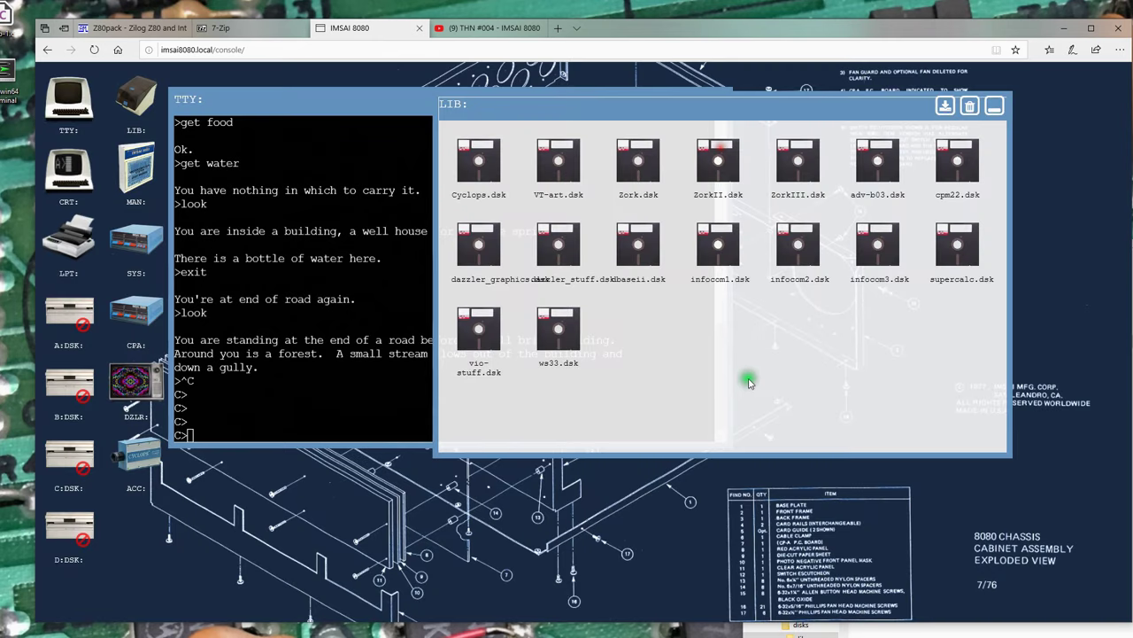
Mount infocom1.dsk in drive A, infocom2.dsk in drive B and infocom3.dsk in drive C from the disk library
click(717, 249)
drag(717, 248, 74, 323)
click(790, 253)
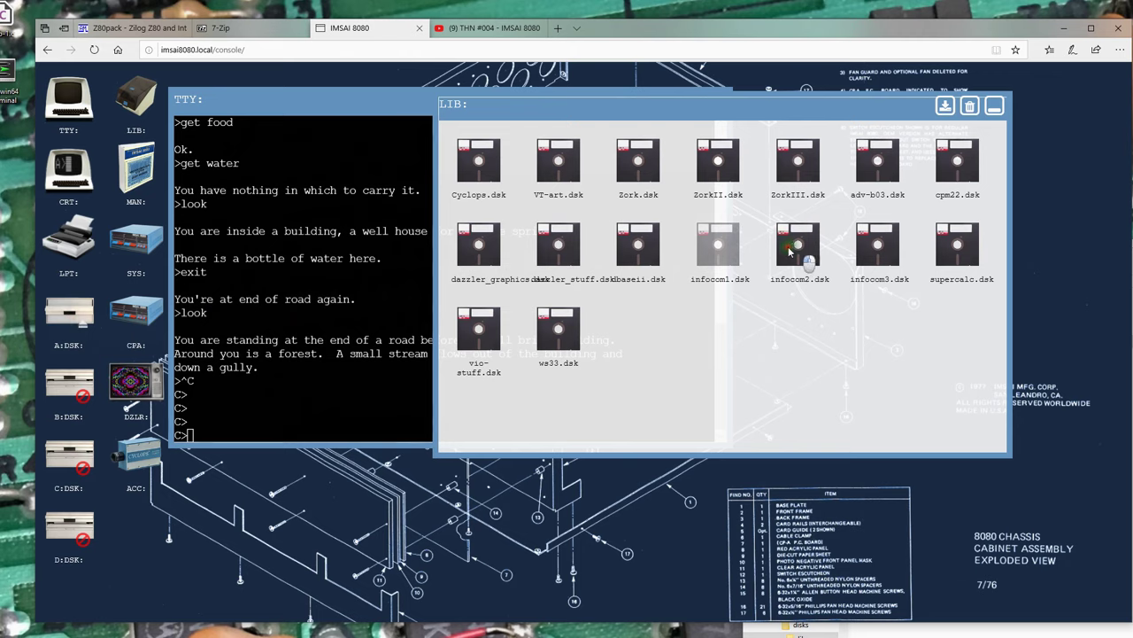
drag(791, 253, 79, 394)
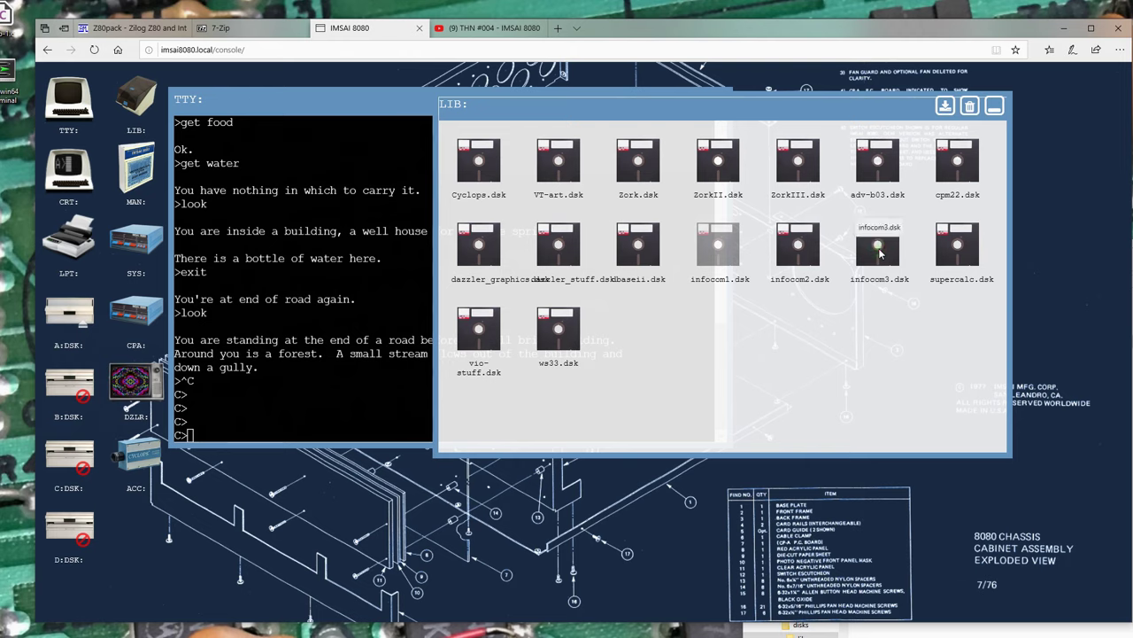
drag(799, 251, 79, 394)
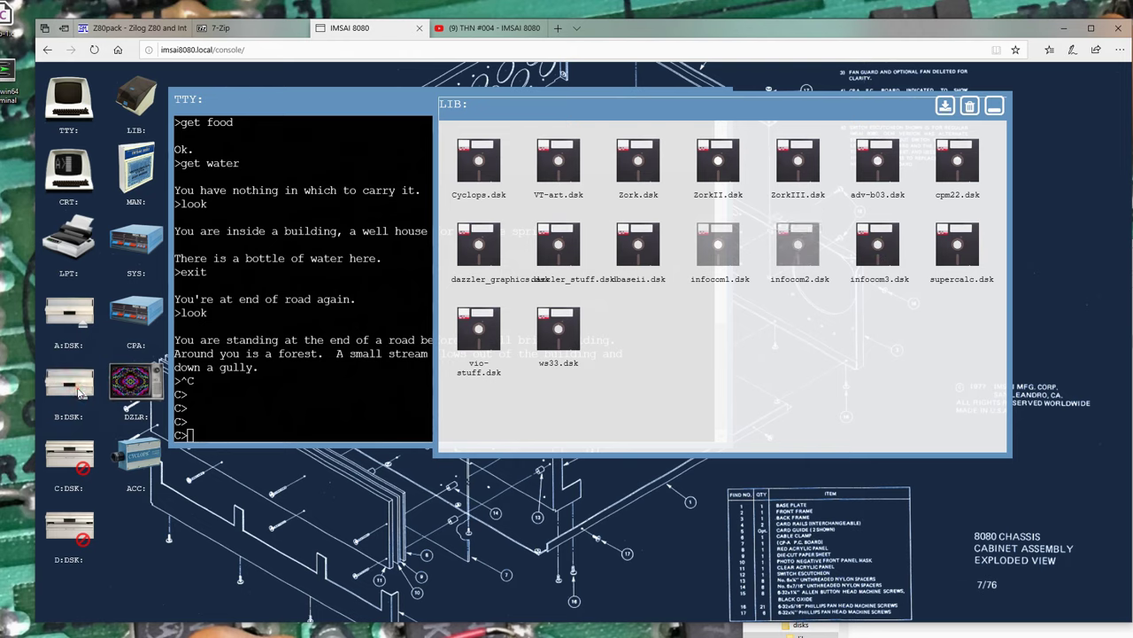
drag(879, 251, 75, 461)
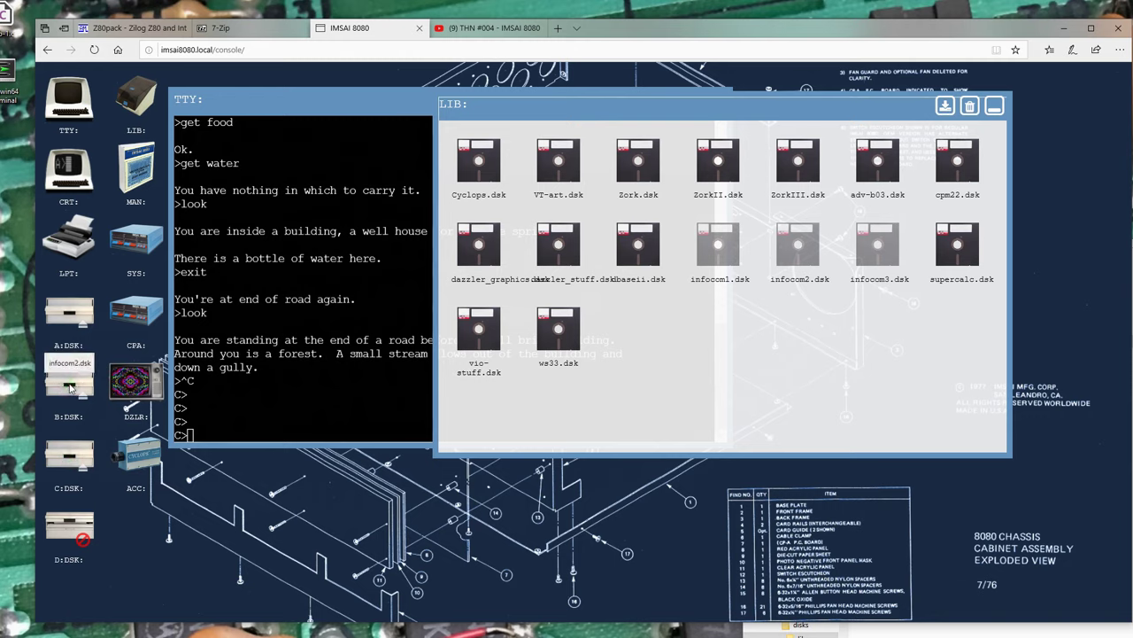
Bring the TTY terminal forward, switch to drive A and list its directory with dir
click(284, 409)
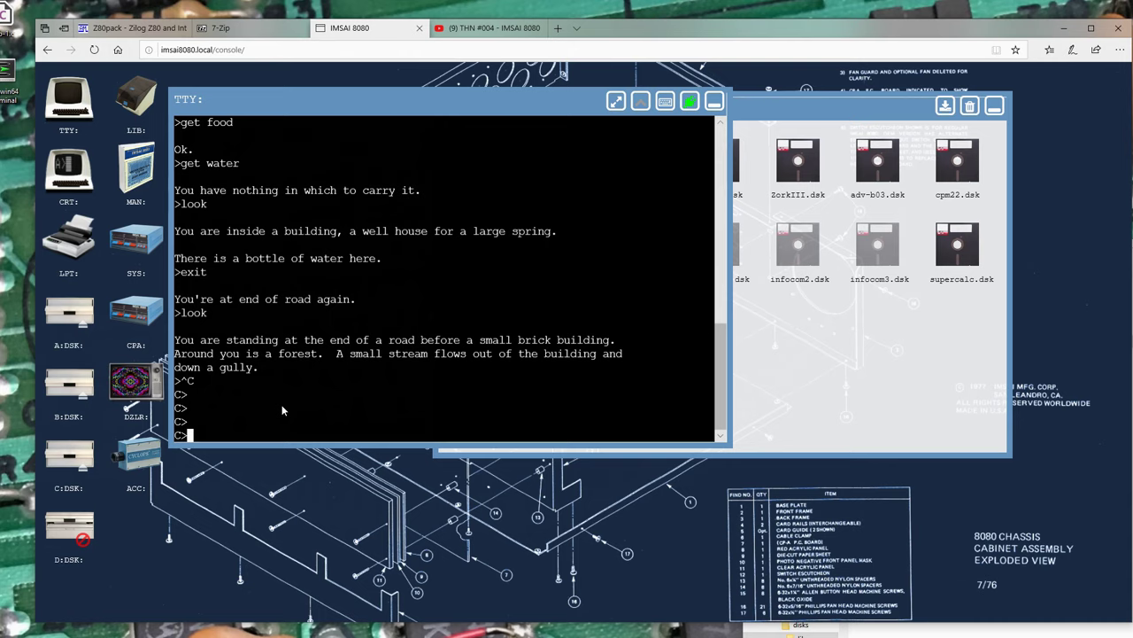
key(Return)
key(Return)
key(Return)
key(Return)
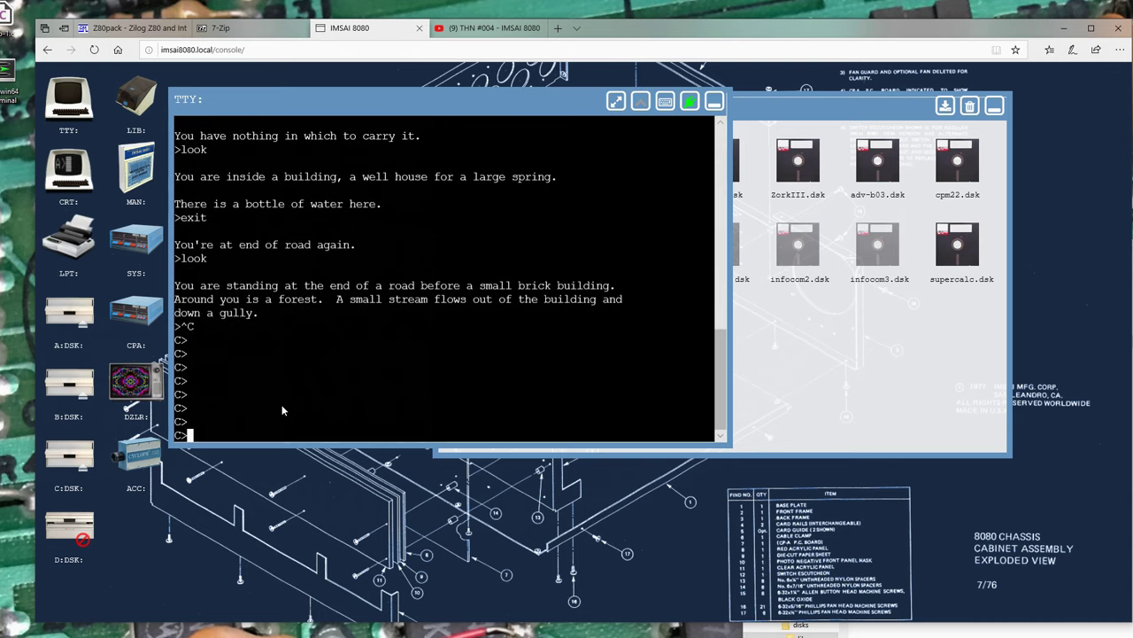
key(Return)
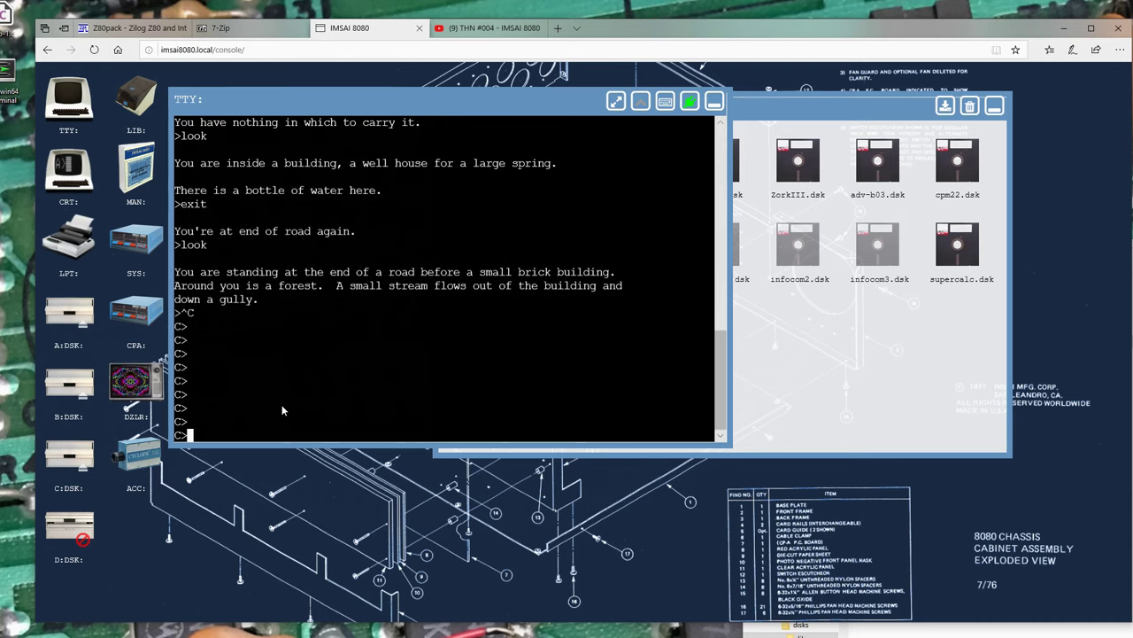
text(a:)
key(Return)
key(Return)
key(Return)
text(dir)
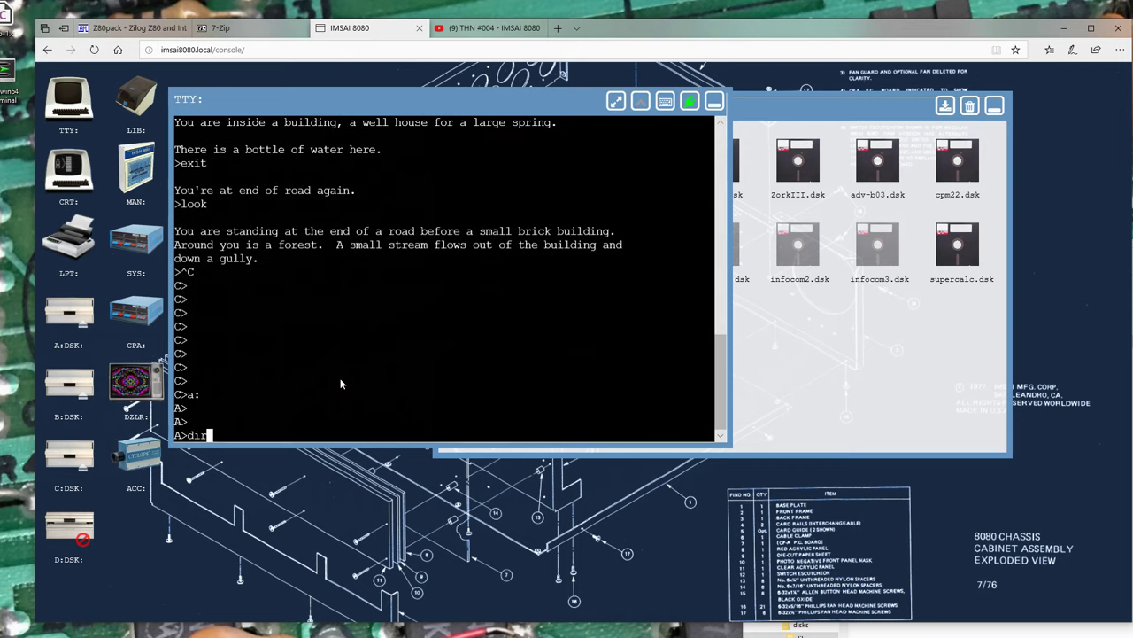
key(Return)
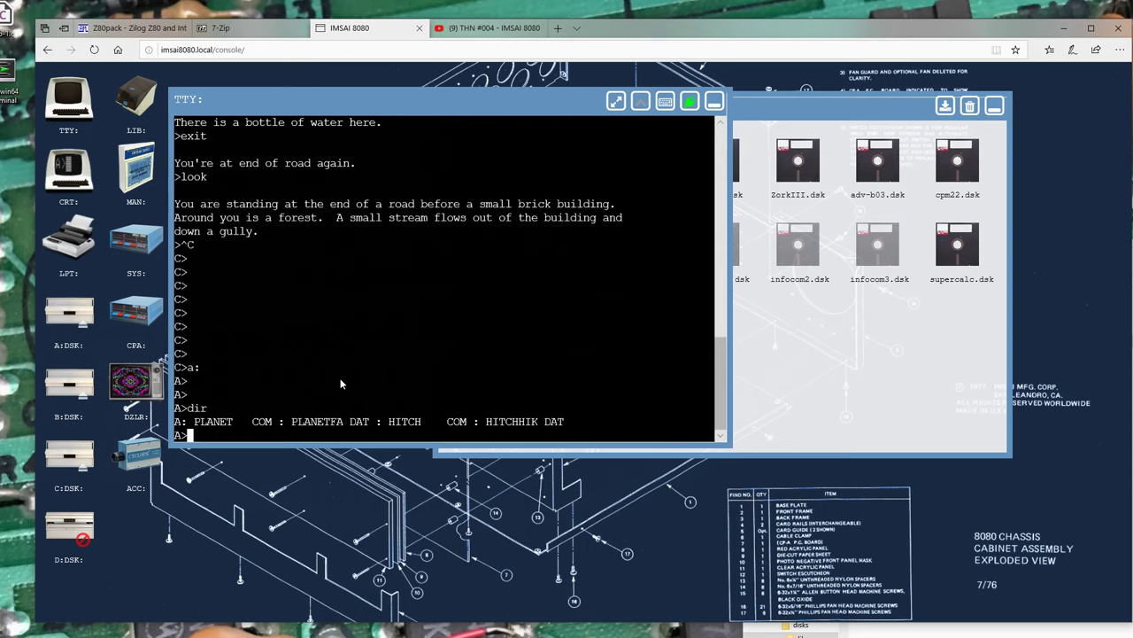
Start the Planetfall game by running the PLANET program from drive A
text(plantet)
key(Return)
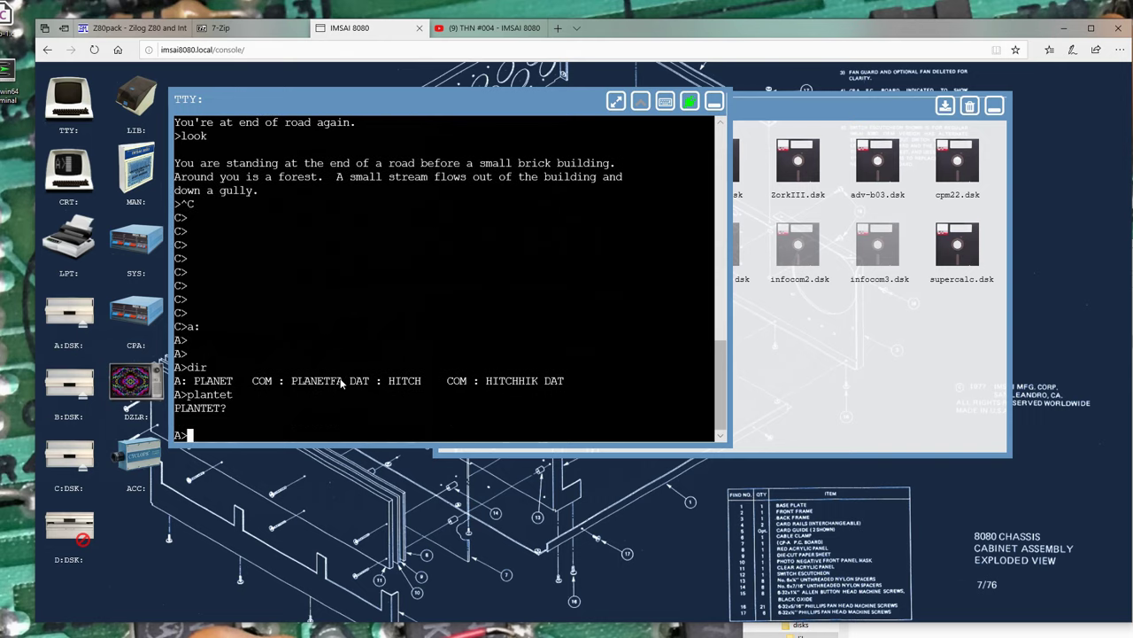
text(planet)
key(BackSpace)
key(BackSpace)
key(BackSpace)
key(BackSpace)
key(BackSpace)
key(BackSpace)
text(PLANET)
key(Return)
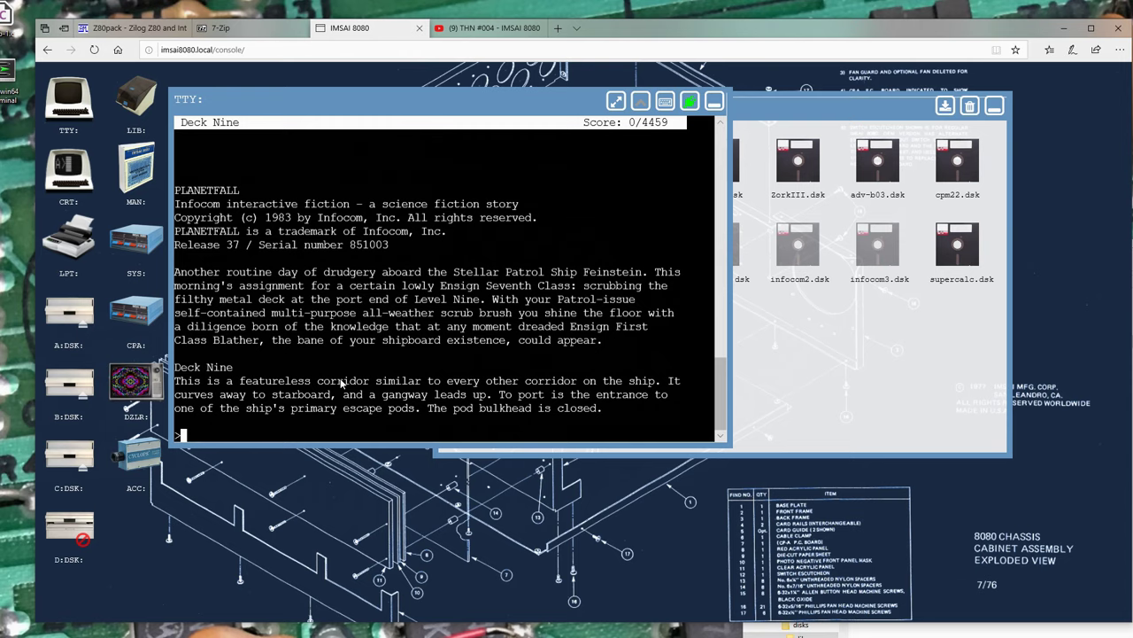
Try the EXIT command in Planetfall, and leave the game with QUIT, answering Y to the confirmation question
key(Return)
text(EXITY)
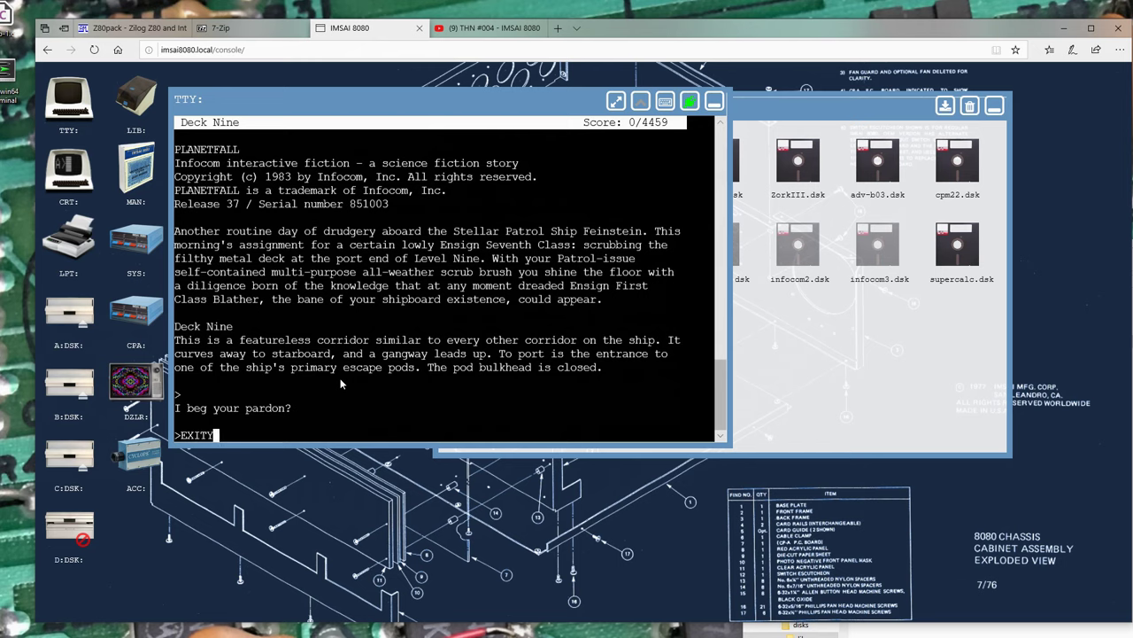
key(BackSpace)
key(Return)
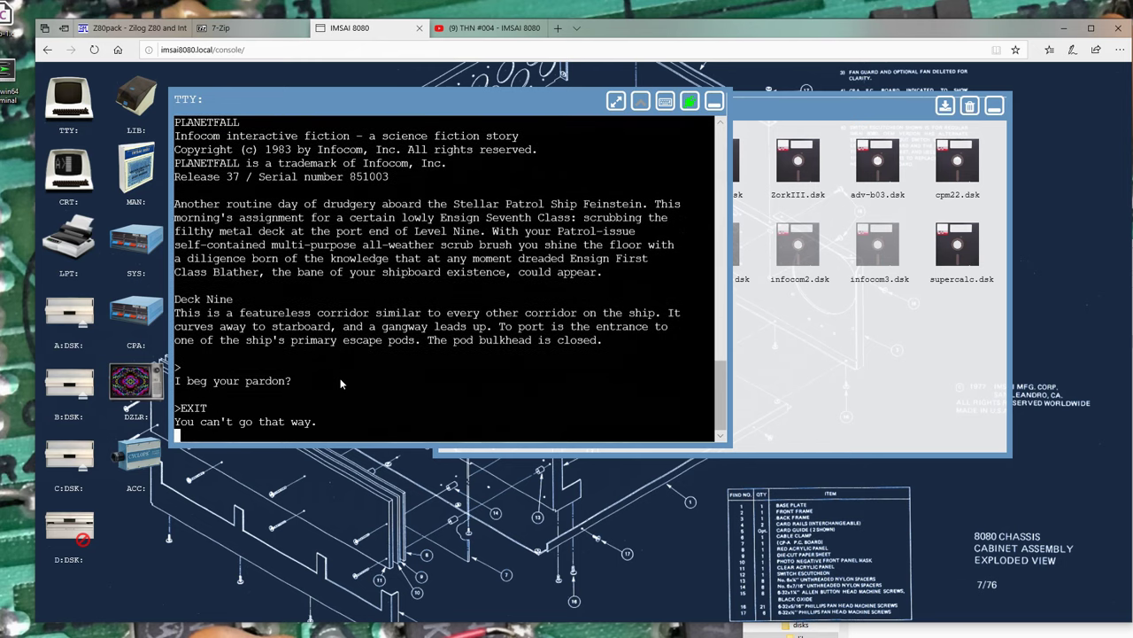
text(QUIT)
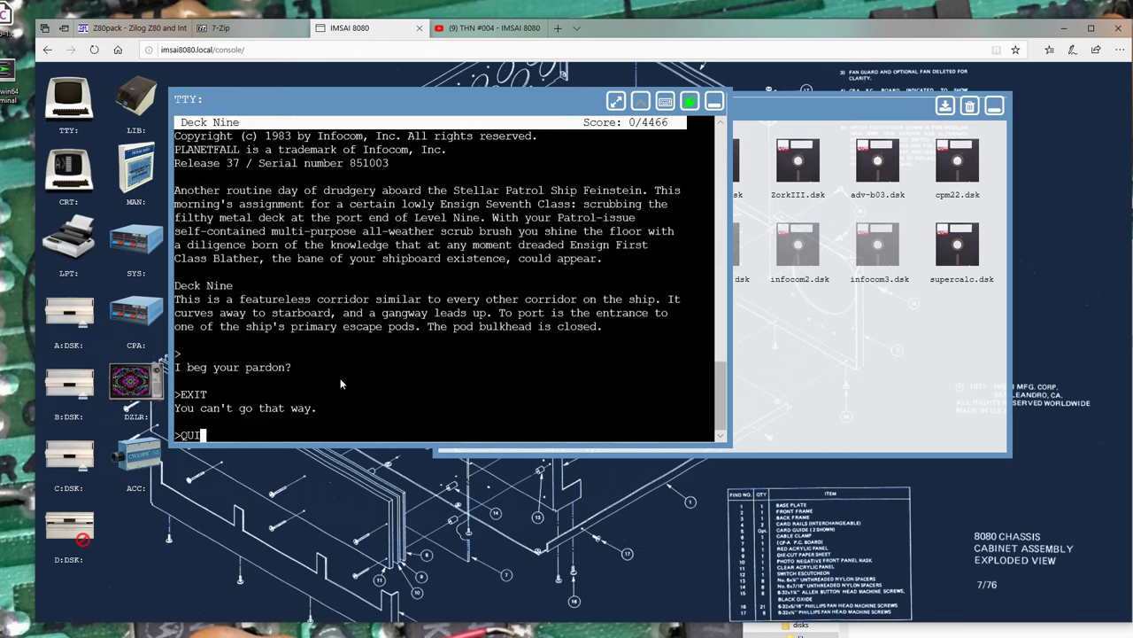
key(Return)
text(Y)
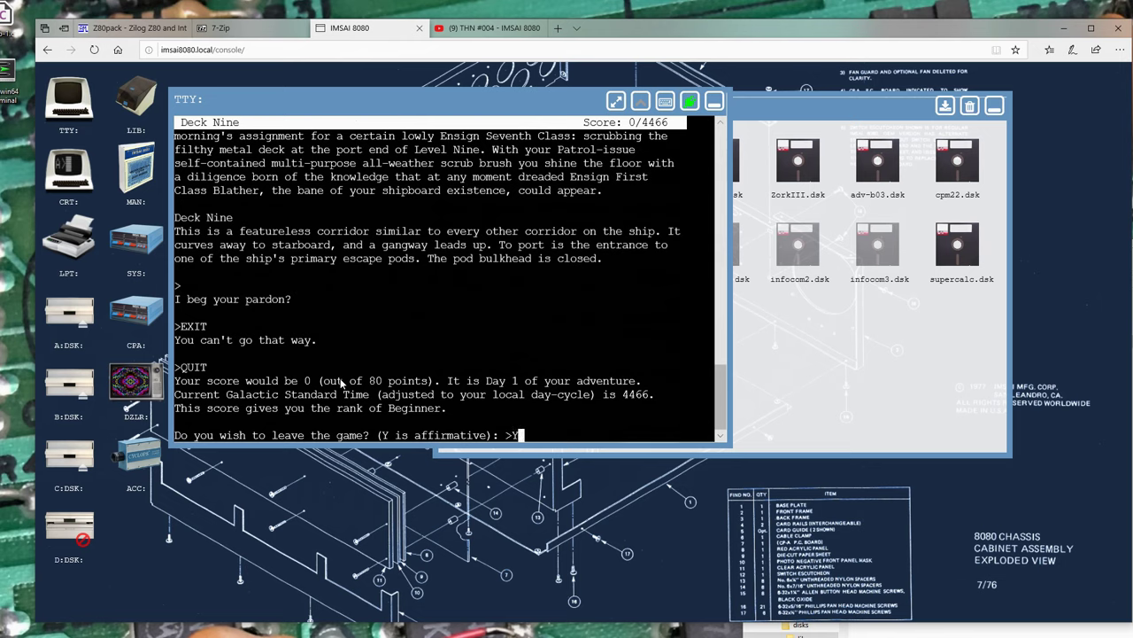
key(Return)
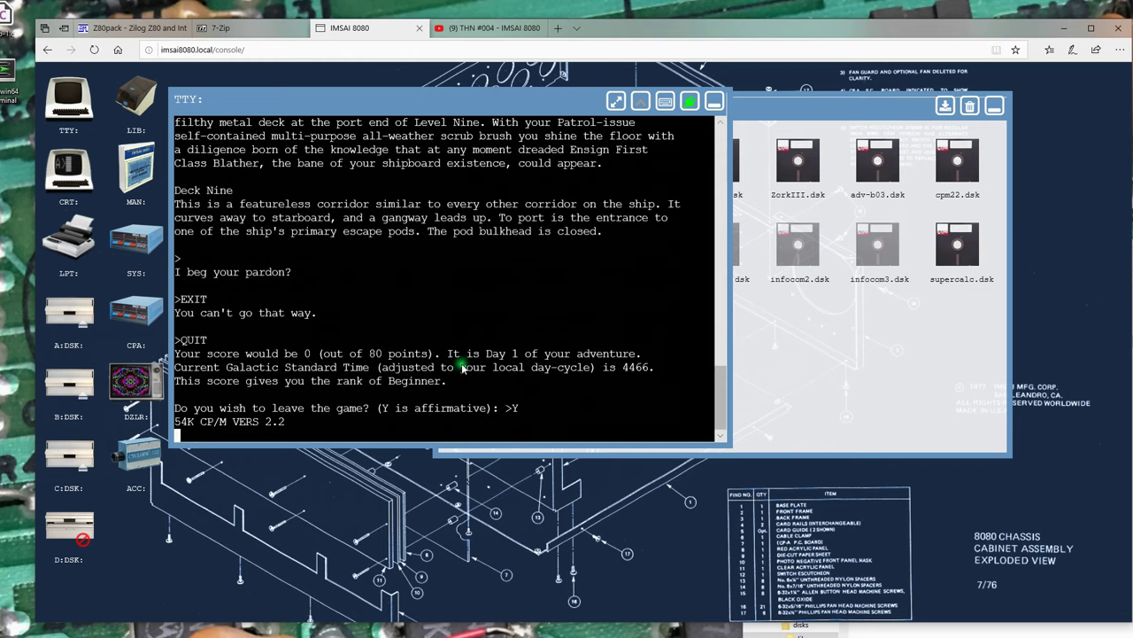
click(363, 333)
click(400, 282)
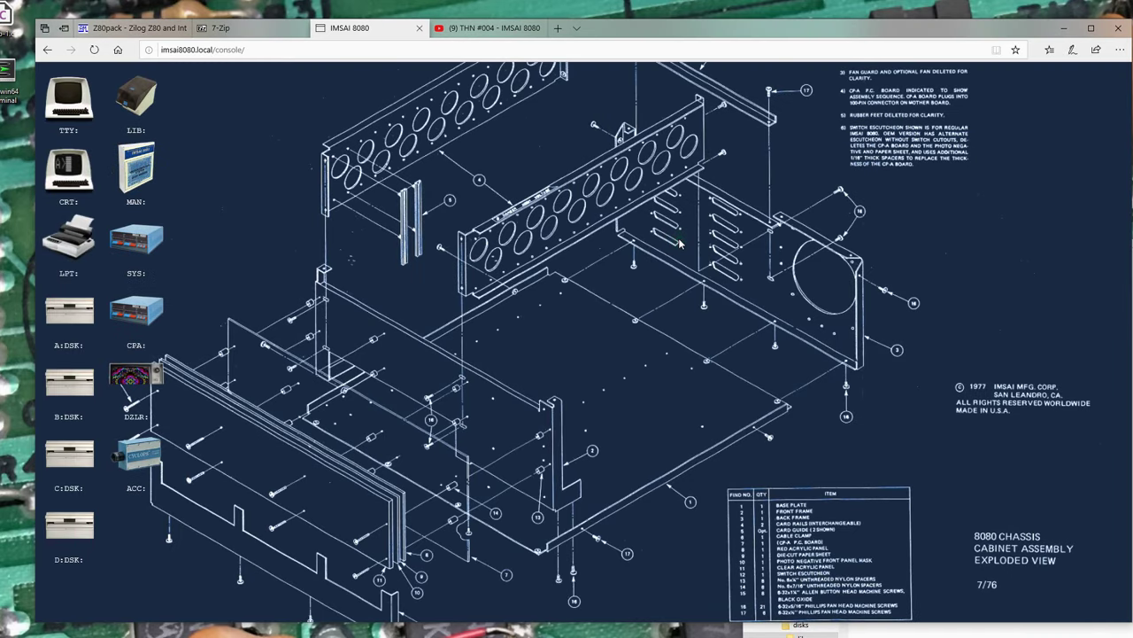
Reopen the TTY terminal window on the reloaded IMSAI 8080 console
click(84, 102)
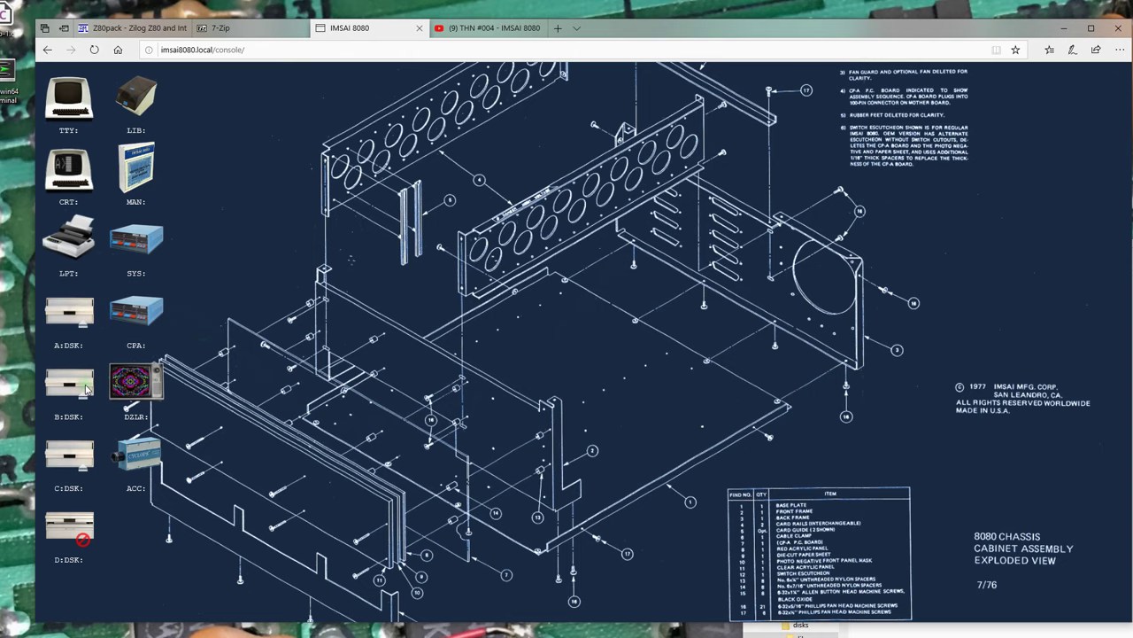
click(76, 106)
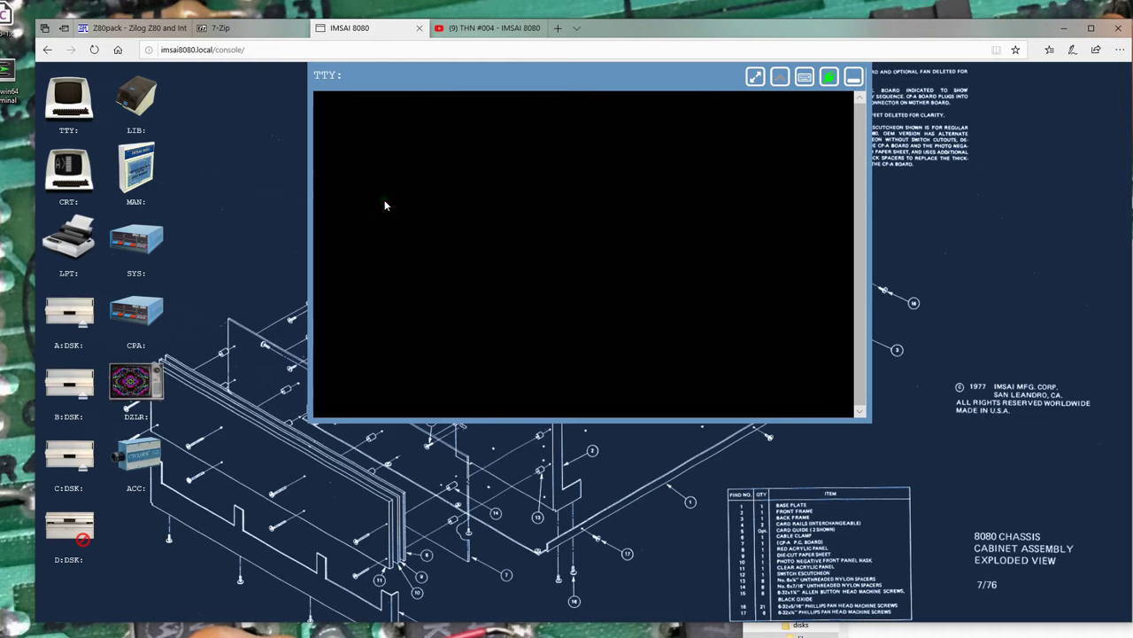
drag(613, 135, 598, 147)
click(596, 152)
click(136, 99)
click(561, 201)
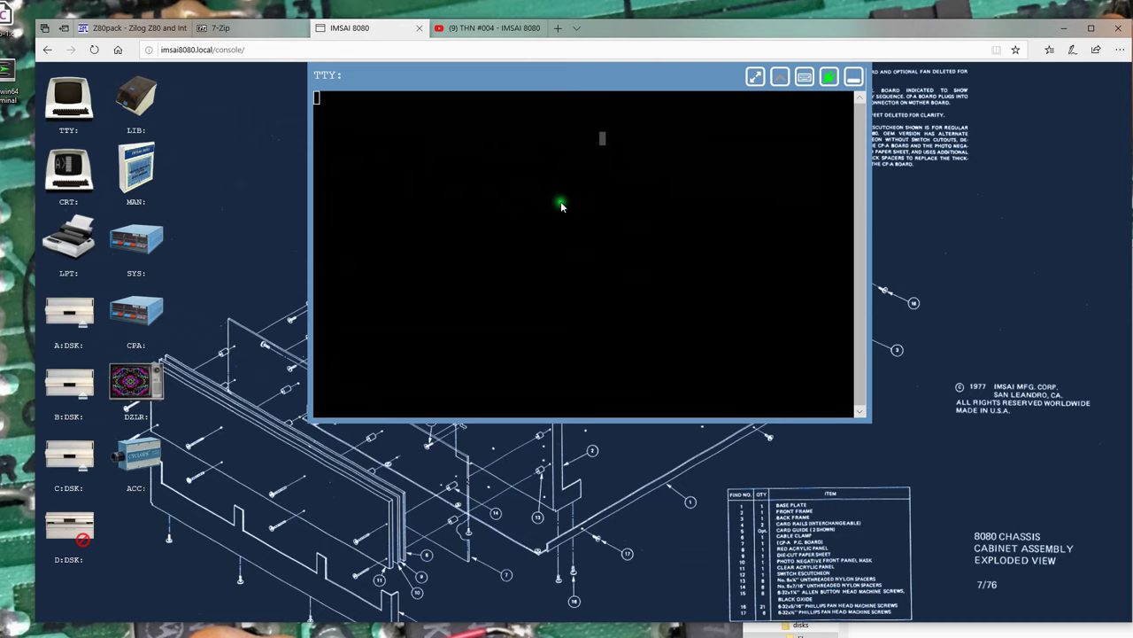
Eject the Infocom disks from drives A, B and C
click(85, 322)
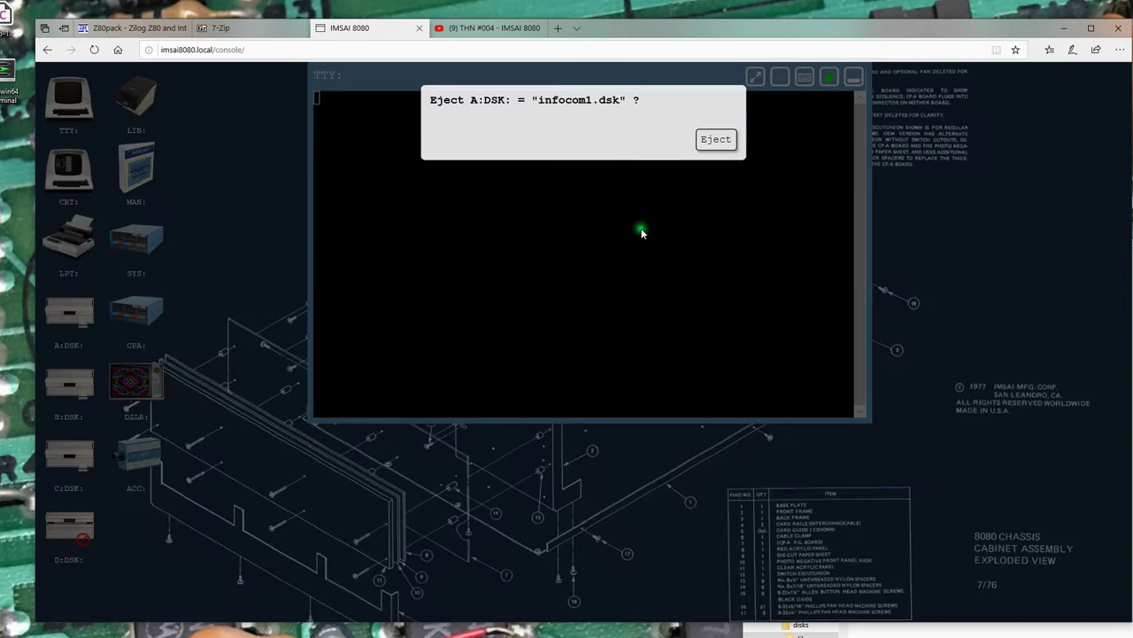
click(706, 139)
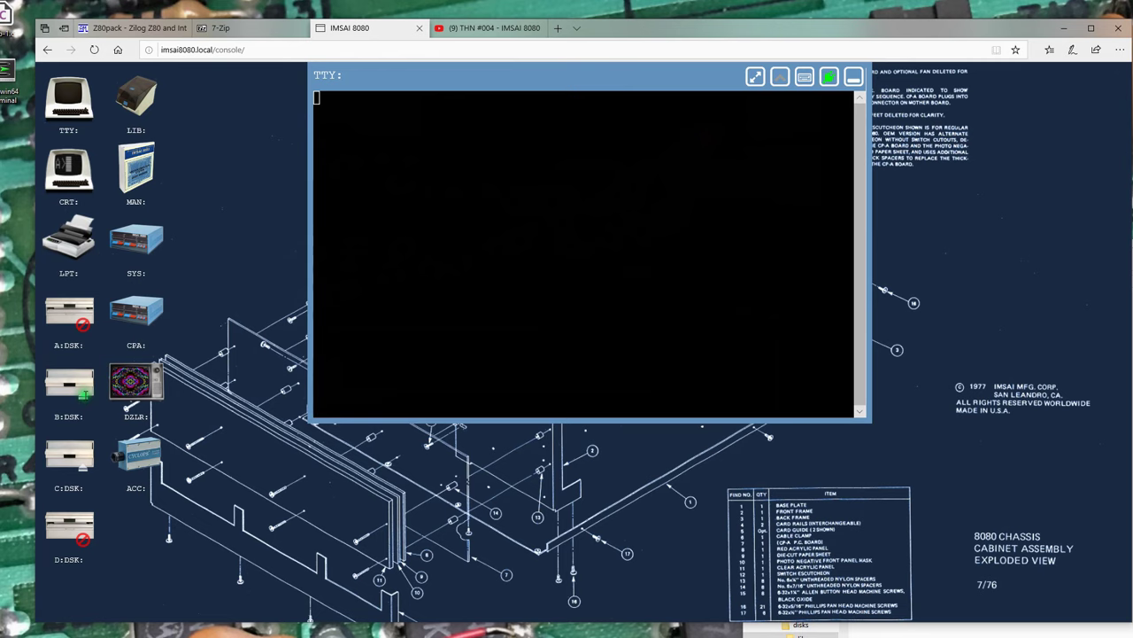
click(79, 386)
click(715, 139)
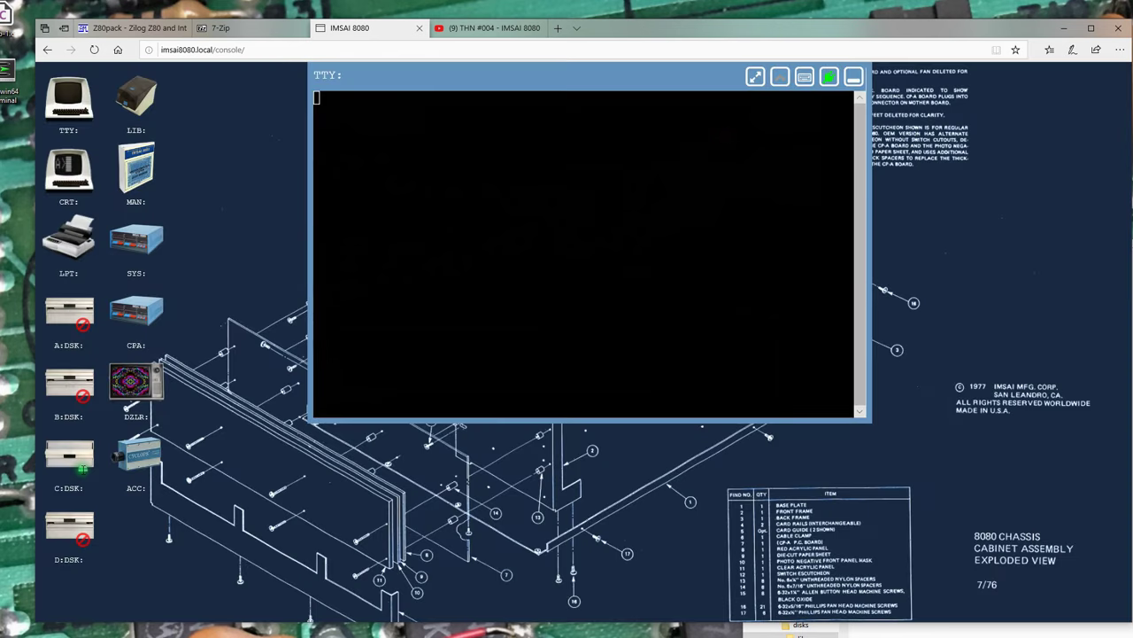
click(82, 467)
click(716, 139)
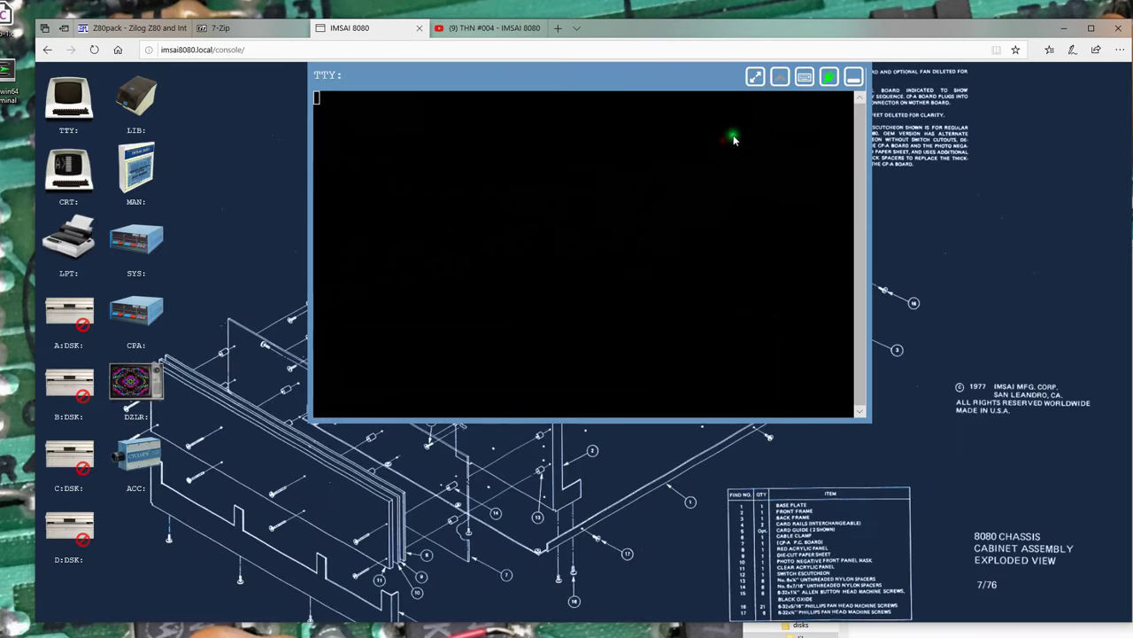
Open the LIB disk library, move its window higher, mount cpm22.dsk in drive A and bring the TTY terminal forward
click(151, 96)
click(147, 102)
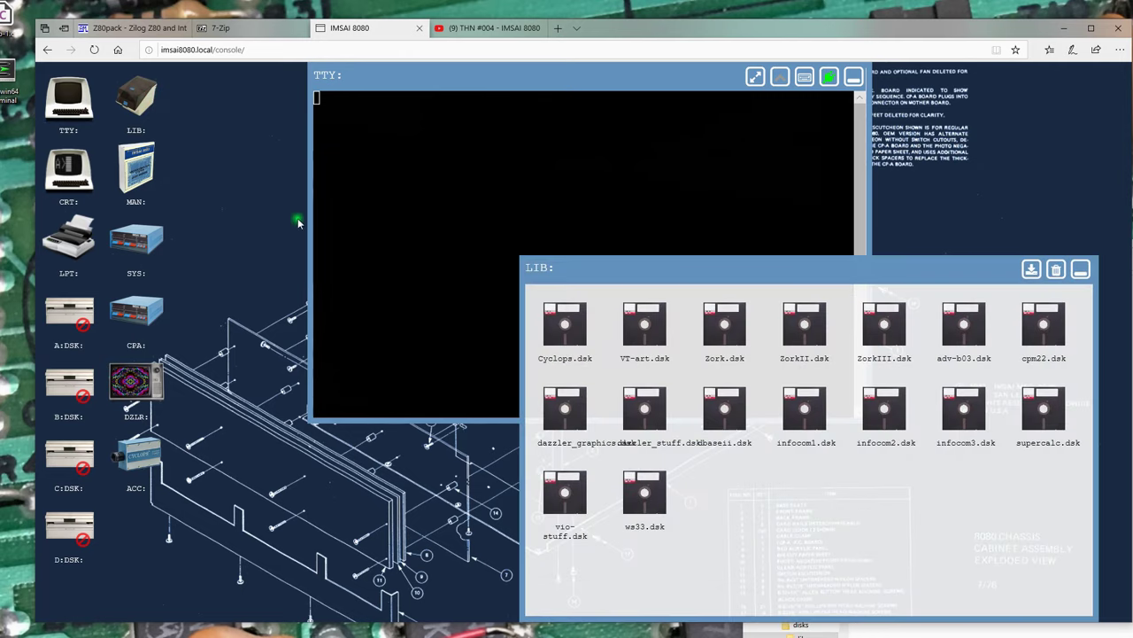
drag(749, 263, 664, 126)
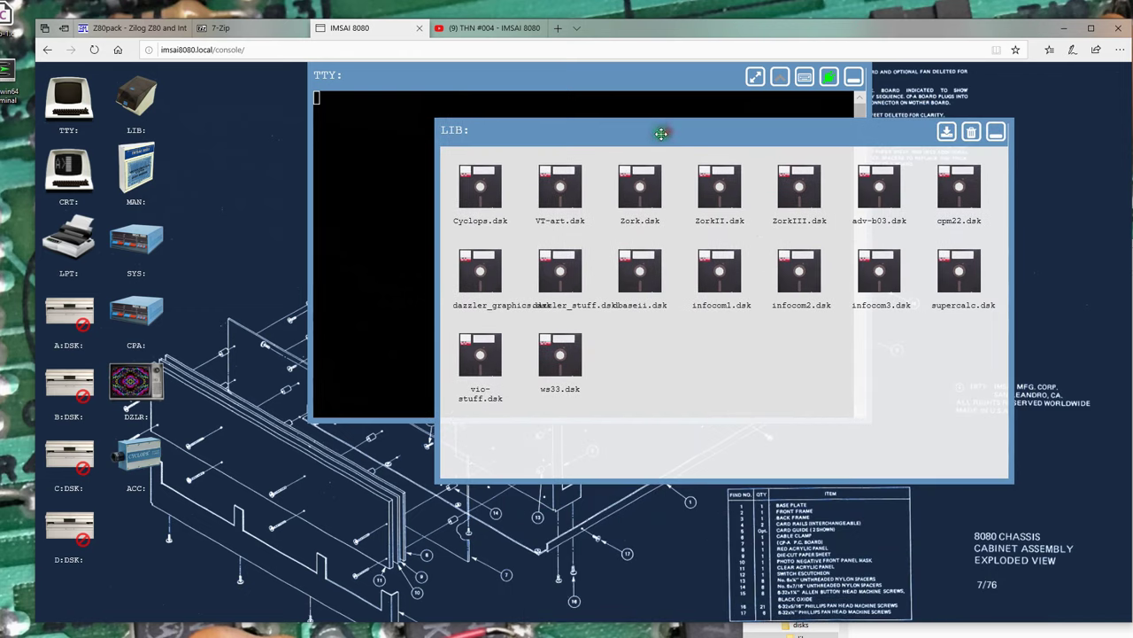
drag(959, 186, 80, 330)
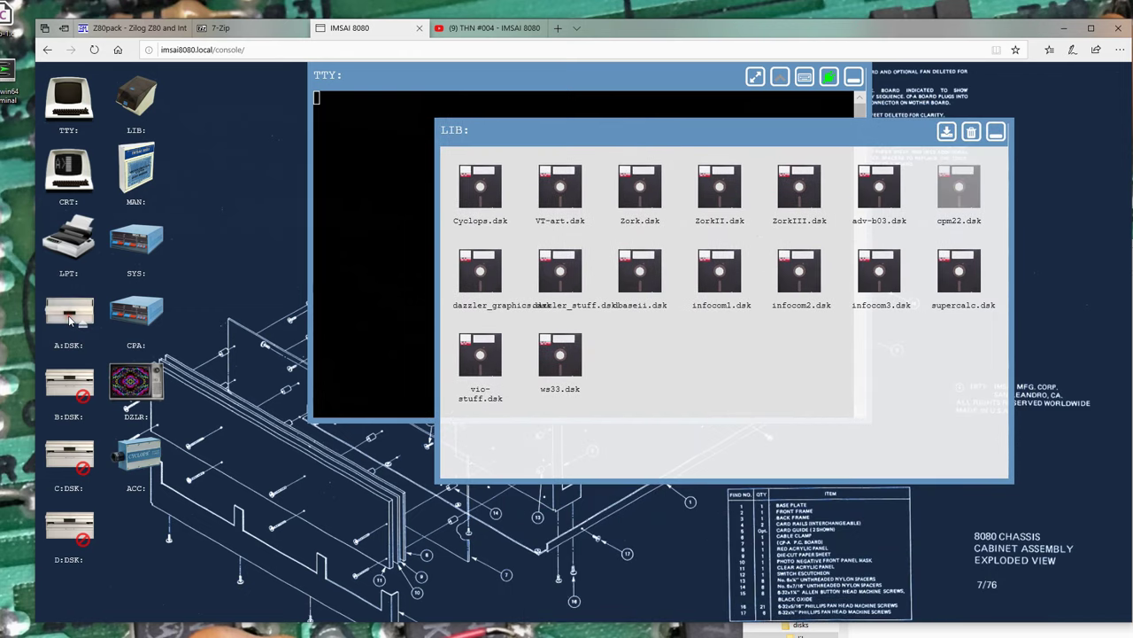
click(389, 366)
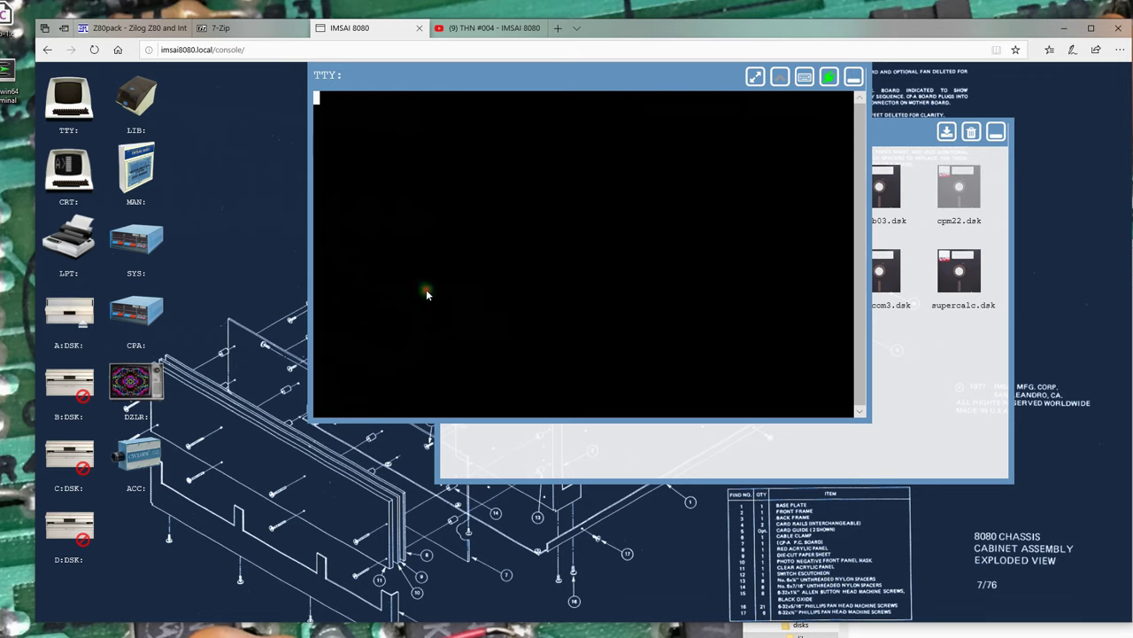
Reload the IMSAI 8080 console page
click(255, 214)
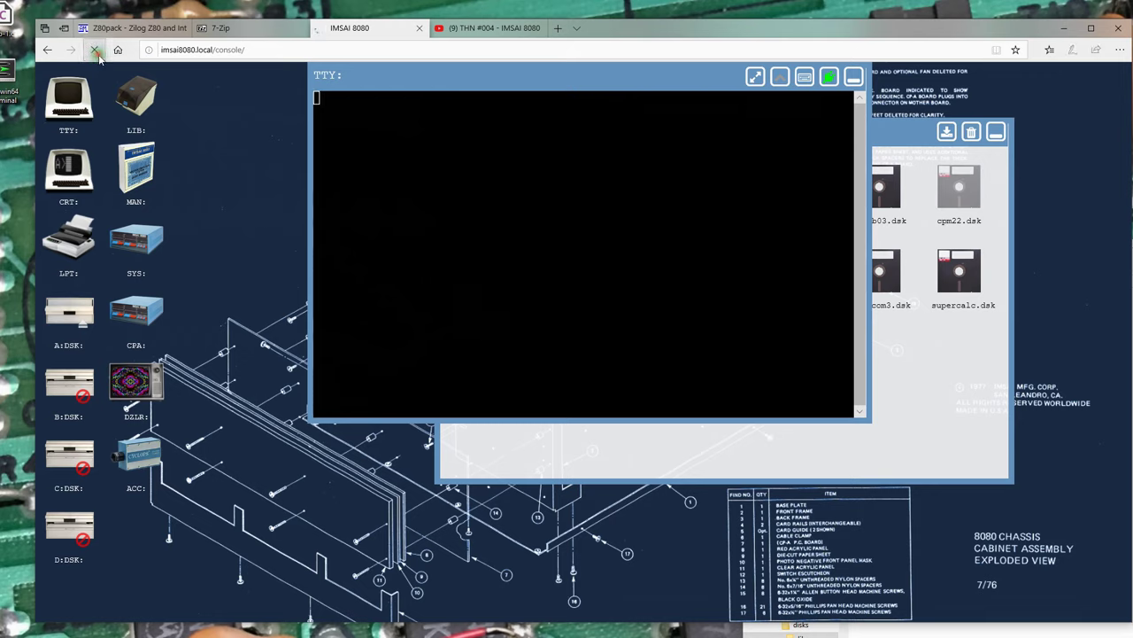
click(94, 51)
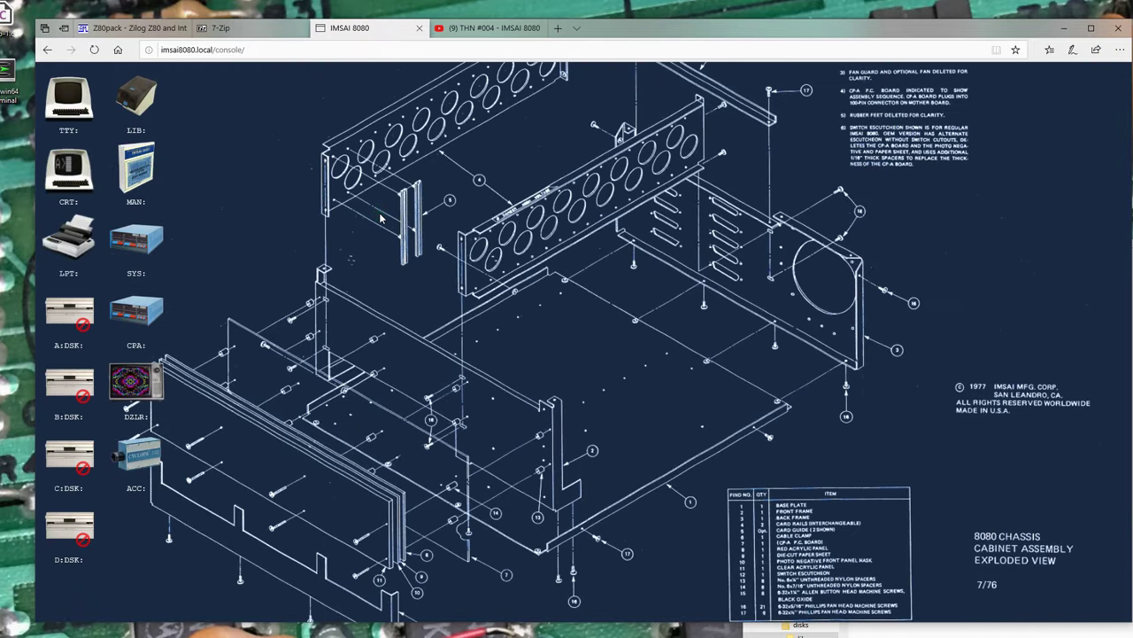
click(141, 100)
drag(723, 274, 684, 135)
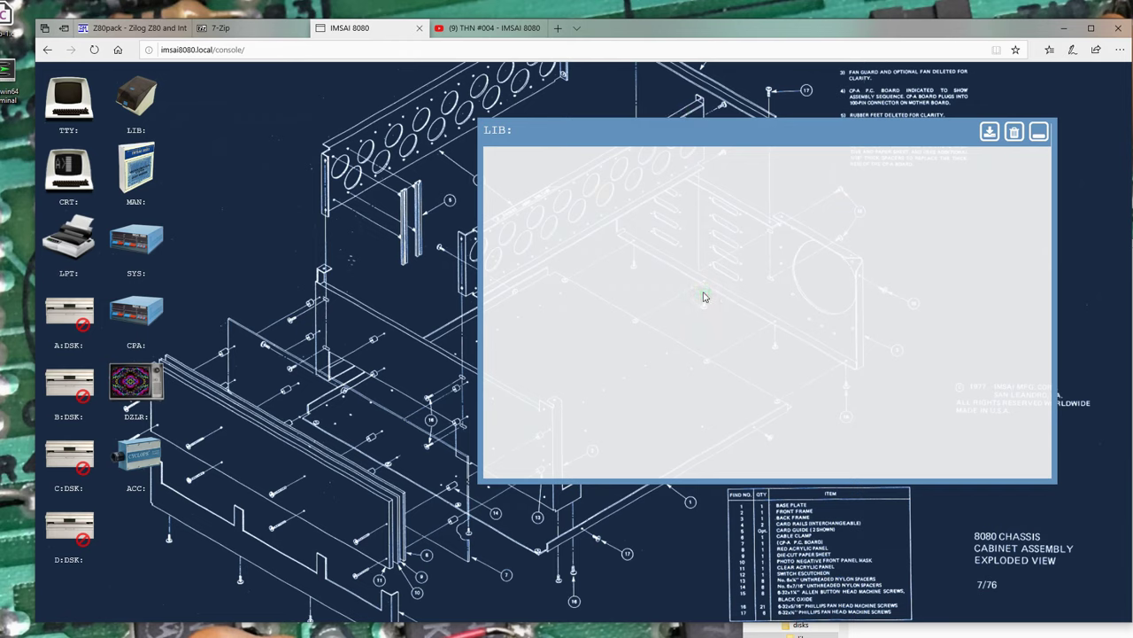
click(1039, 132)
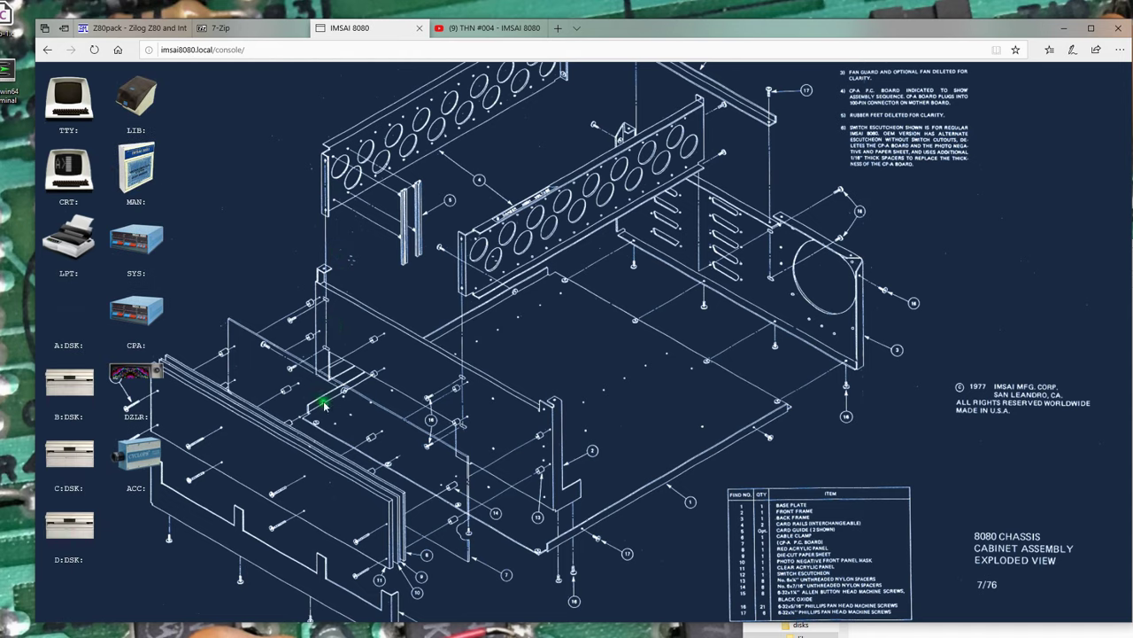
Open the LIB disk library, move its window higher, and reopen the TTY terminal window in front of it
click(140, 107)
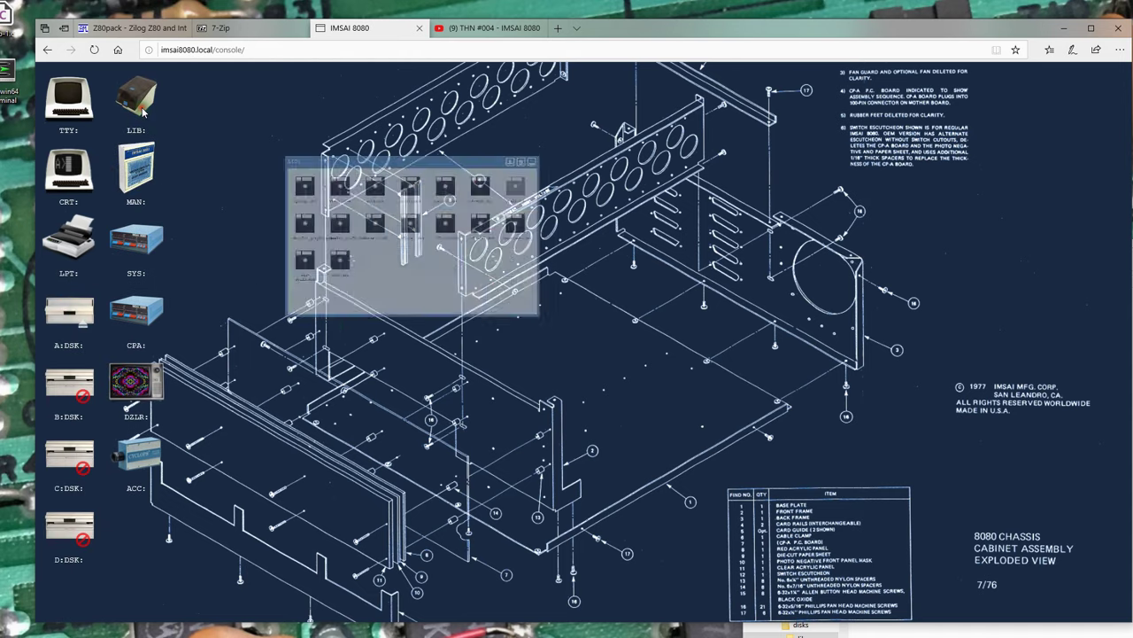
drag(753, 262, 706, 142)
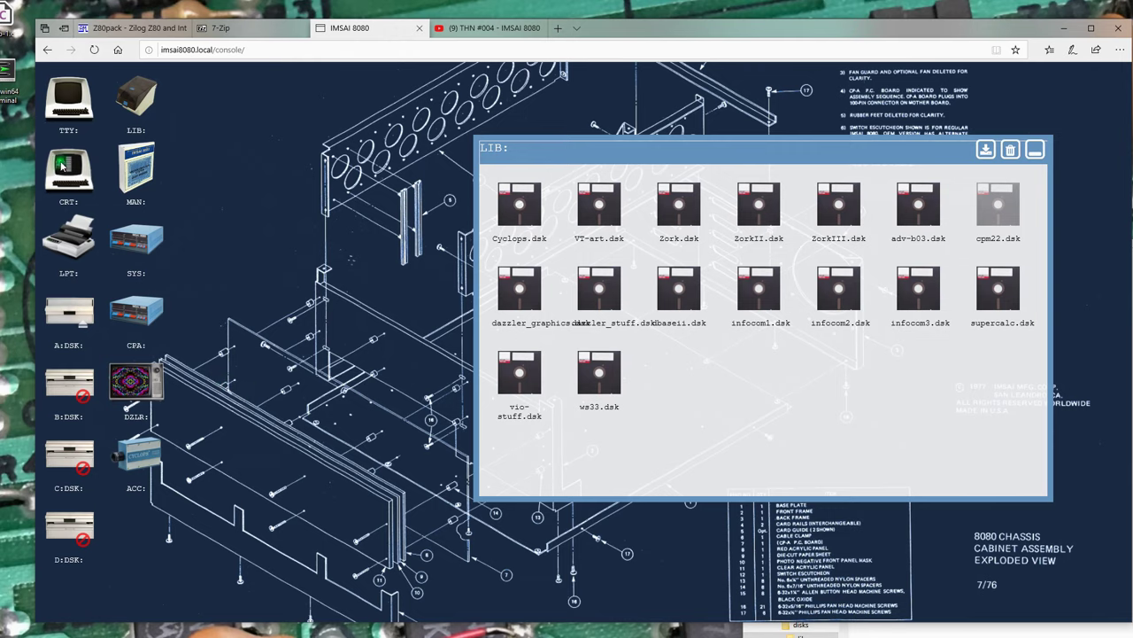
click(67, 98)
click(572, 84)
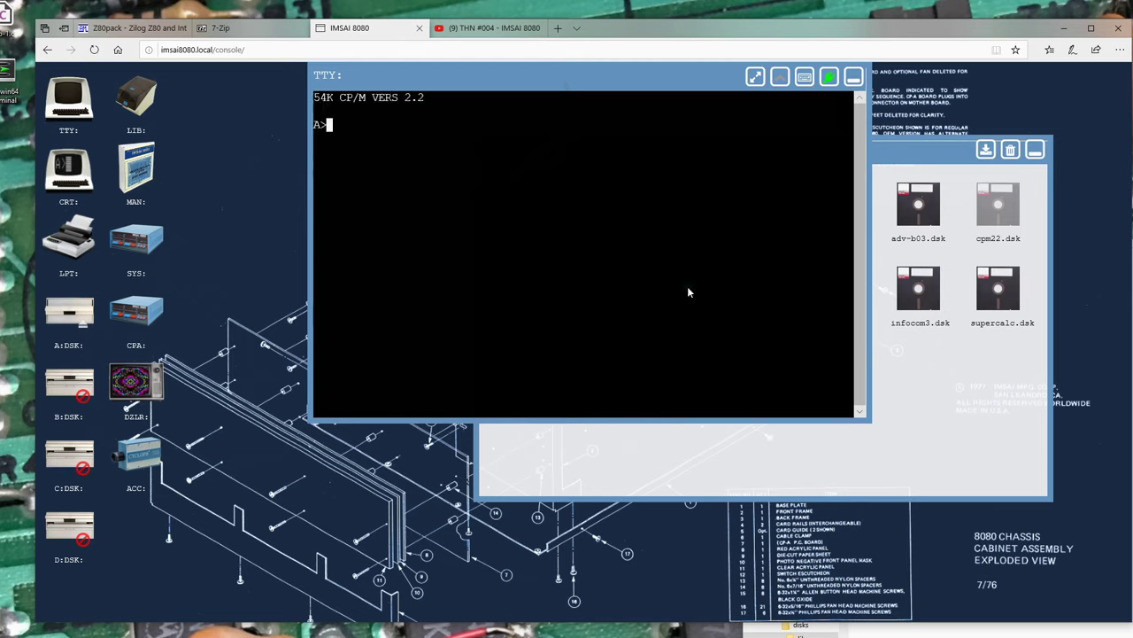
Mount infocom1.dsk in drive B, infocom2.dsk in drive C and infocom3.dsk in drive D from the LIB library
click(926, 150)
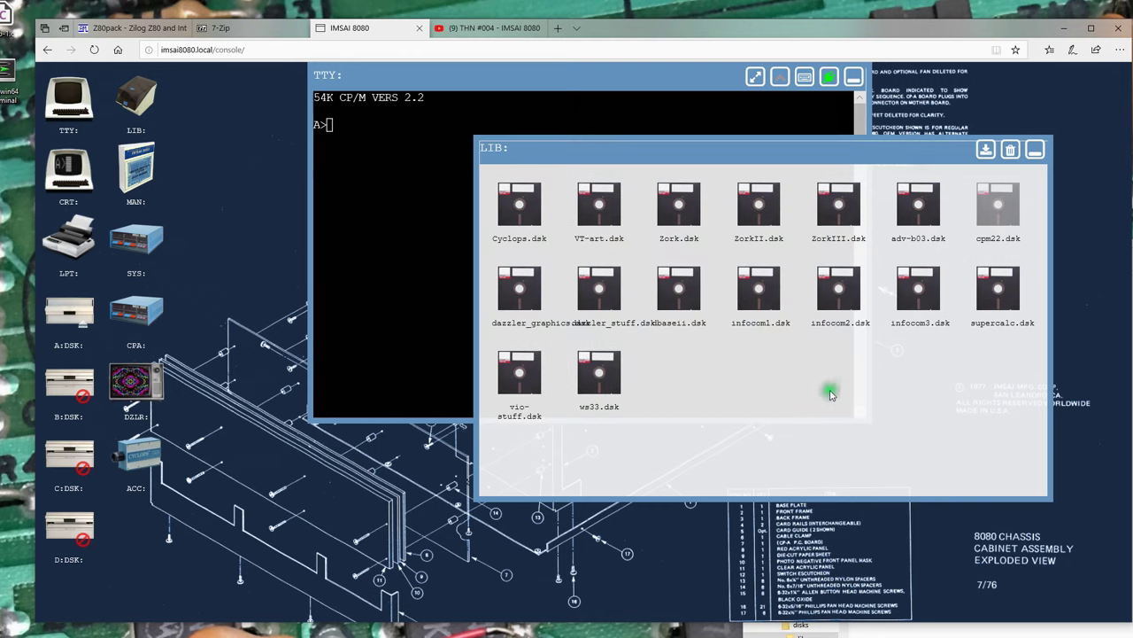
drag(759, 290, 71, 383)
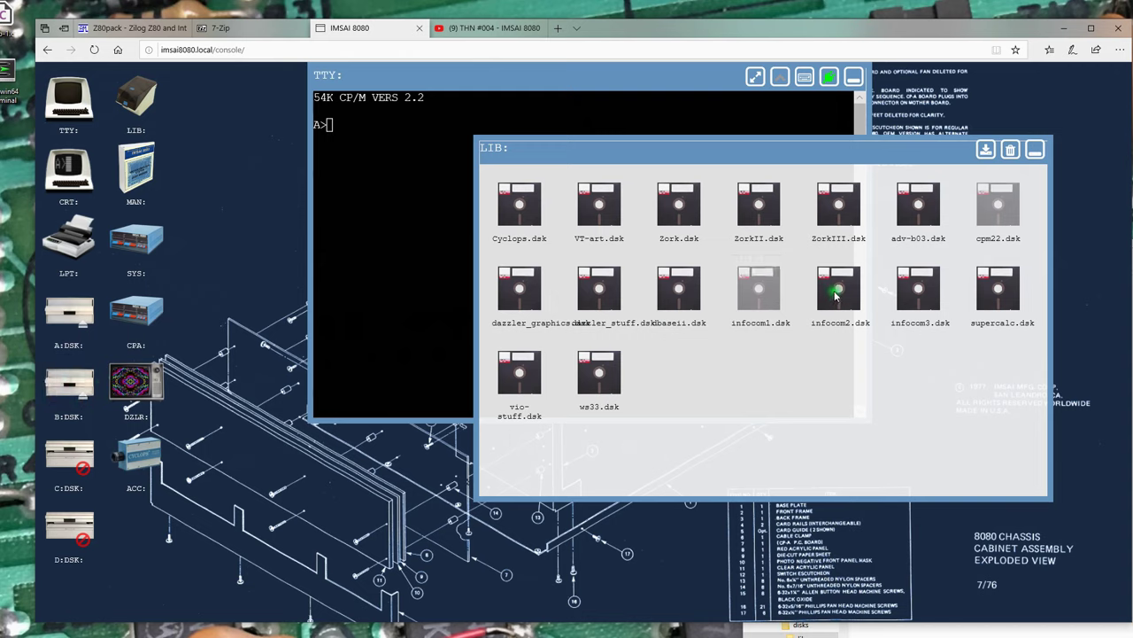
drag(837, 294, 71, 457)
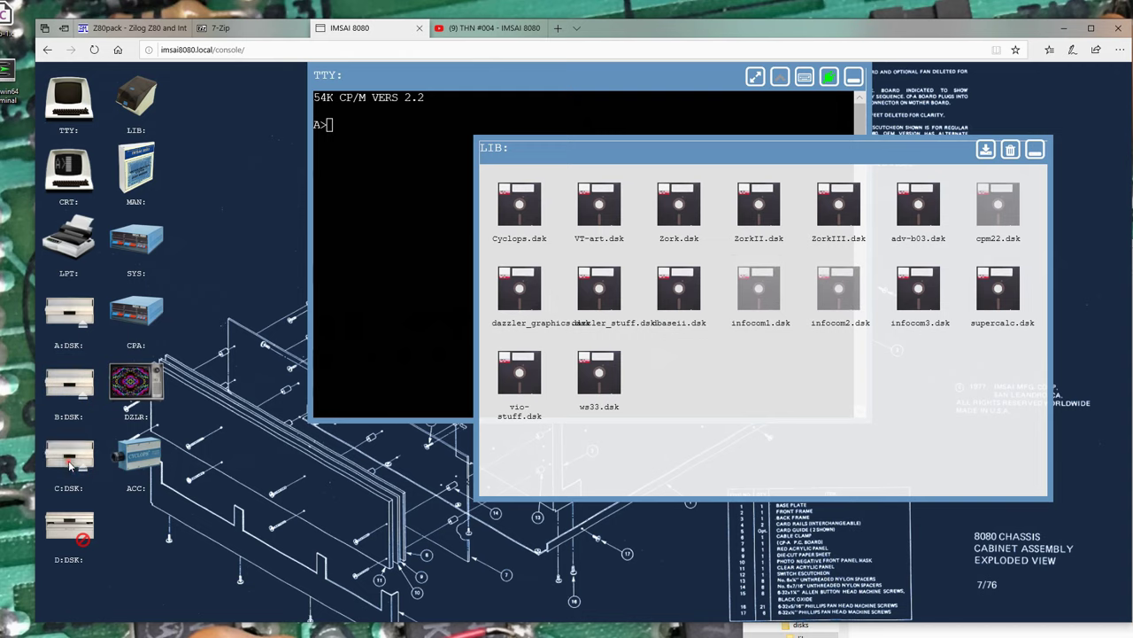
drag(917, 294, 73, 531)
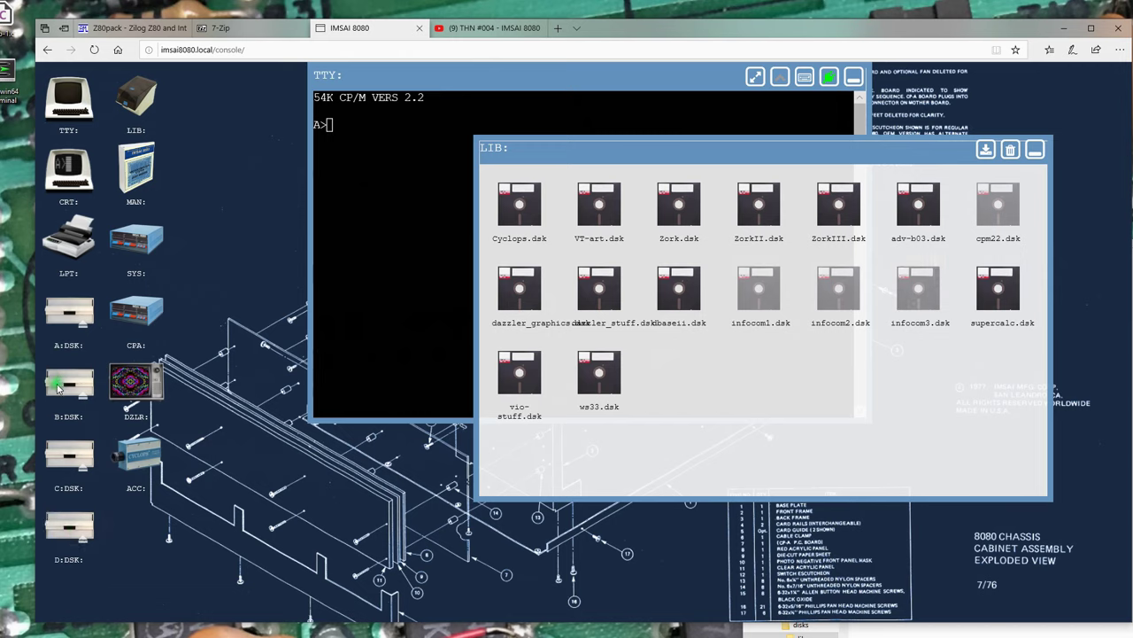
Switch to drive B: in the TTY terminal and list its files with DIR
click(387, 305)
text(B:)
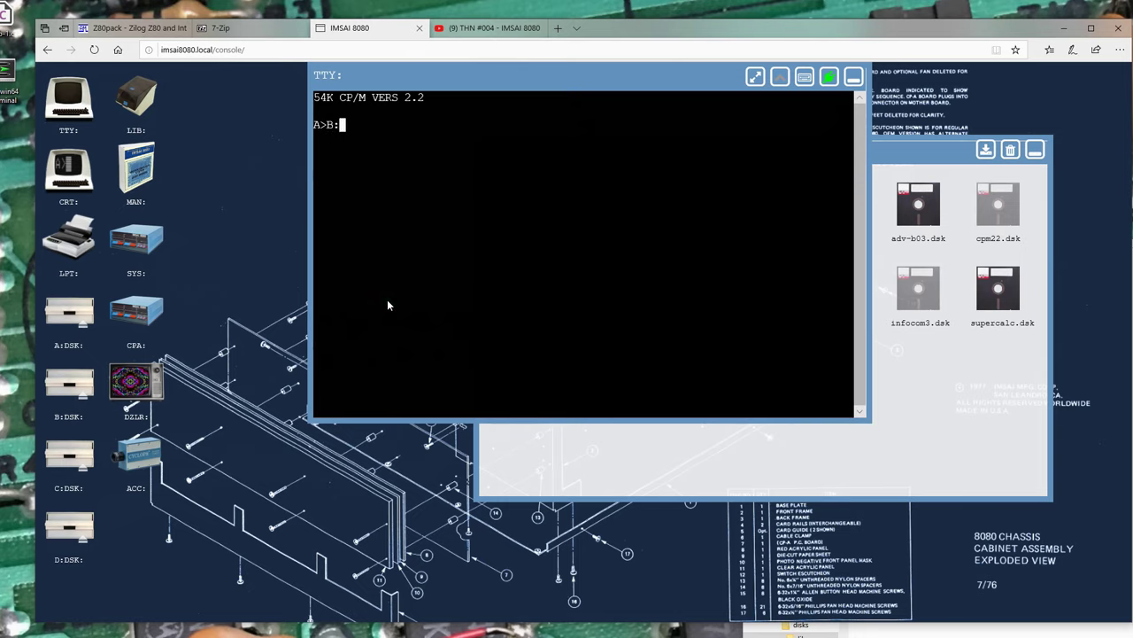
key(Return)
text(DIR)
key(Return)
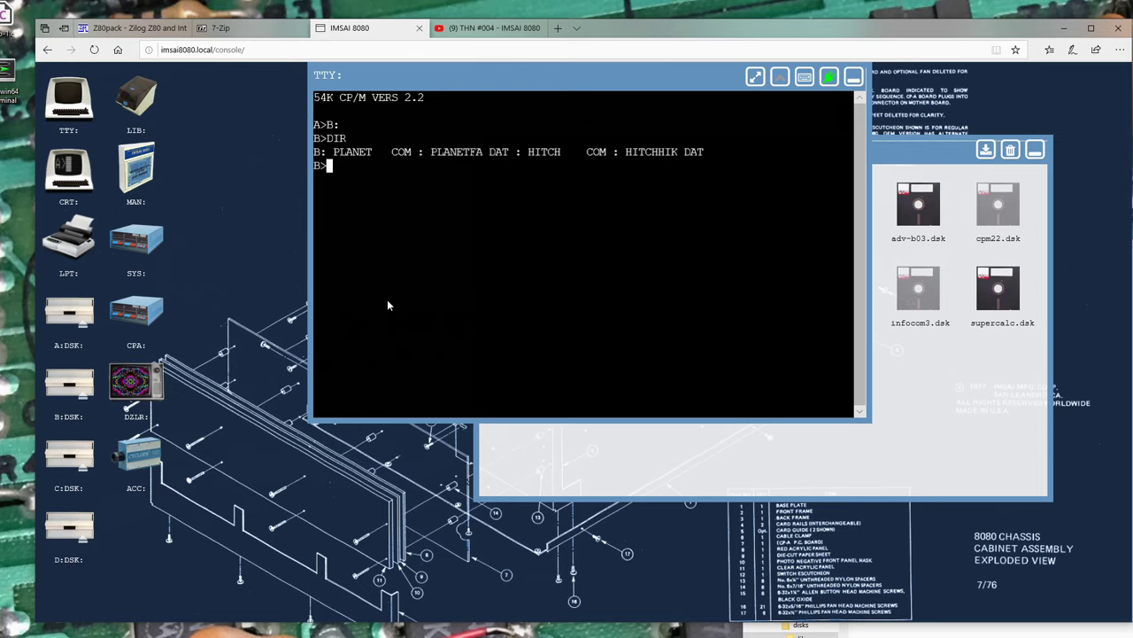
Run PLANET from drive B, and leave the game with QUIT, answering Y to the confirmation question
text(PLANET)
key(Return)
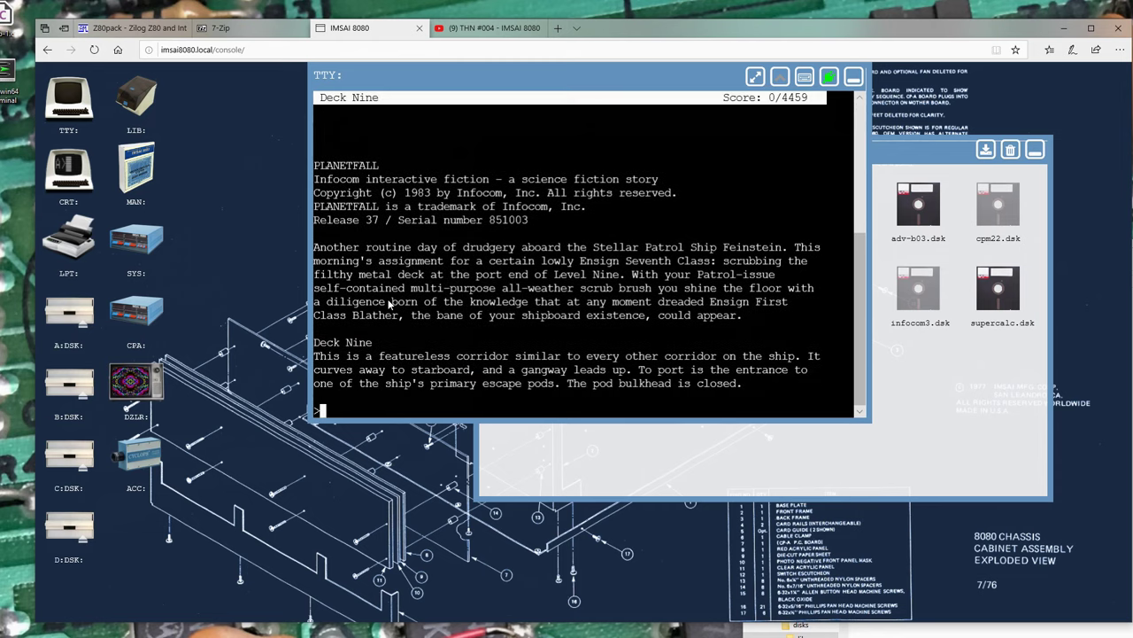
text(QUIT)
key(Return)
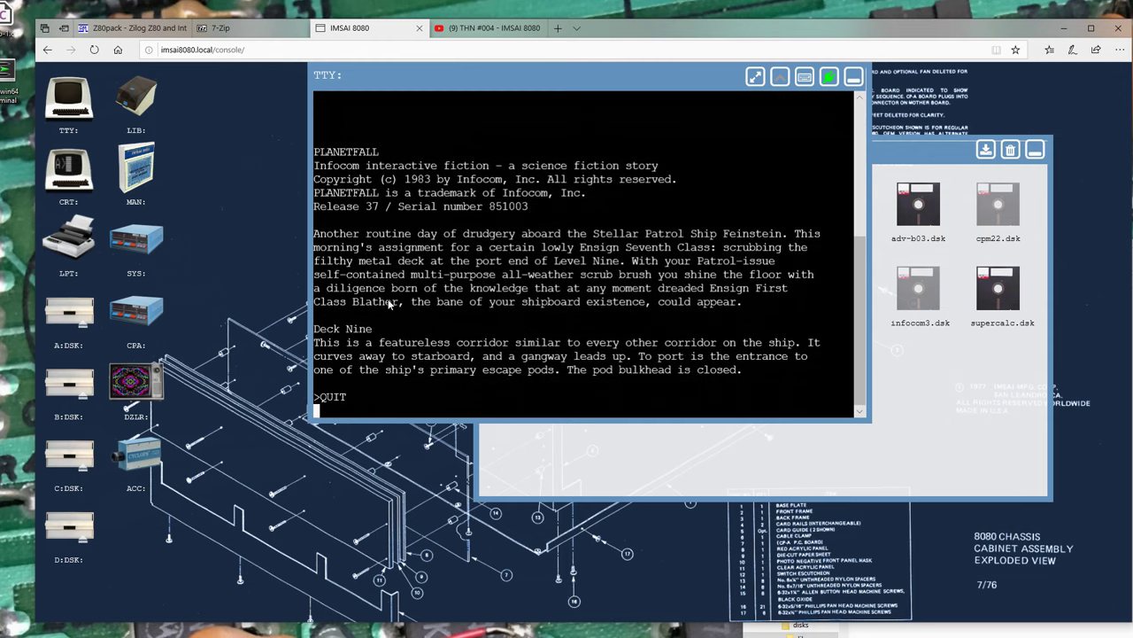
text(Y)
key(Return)
key(Return)
key(Return)
key(Return)
key(Return)
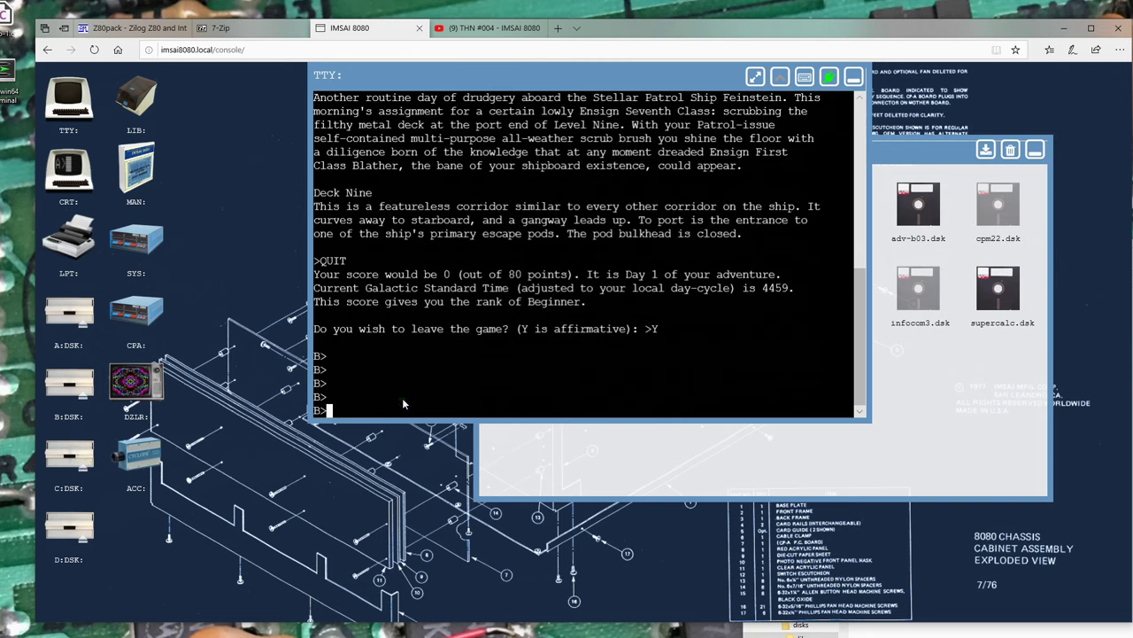
List the files on drive B with DIR and run HITCH to start The Hitchhiker's Guide to the Galaxy
text(DIR)
key(Return)
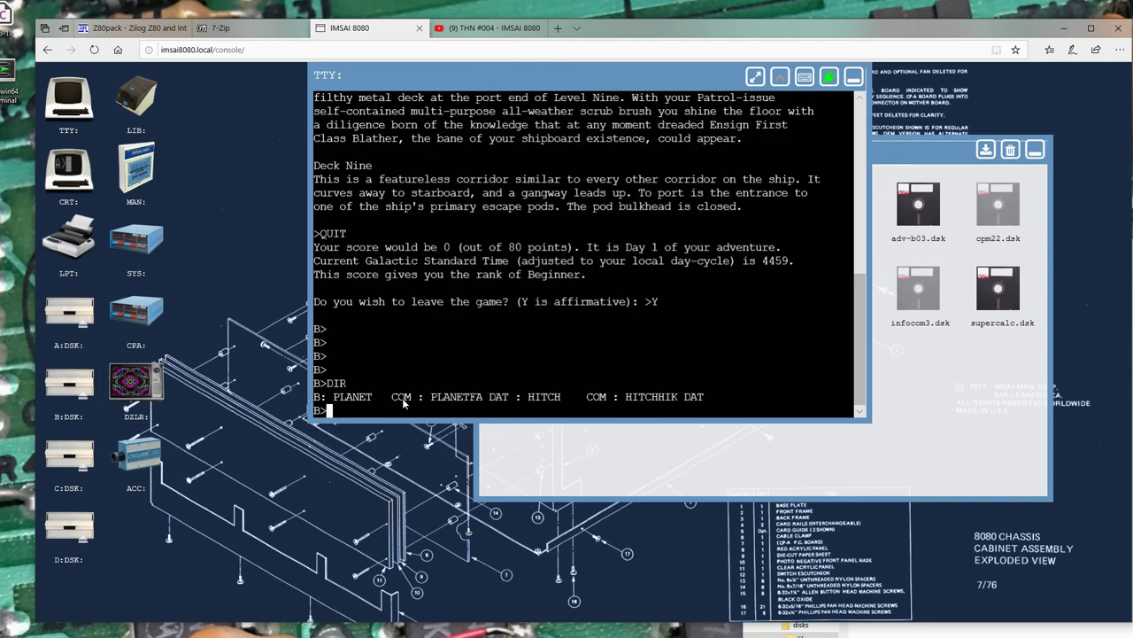
key(Return)
text(HITC)
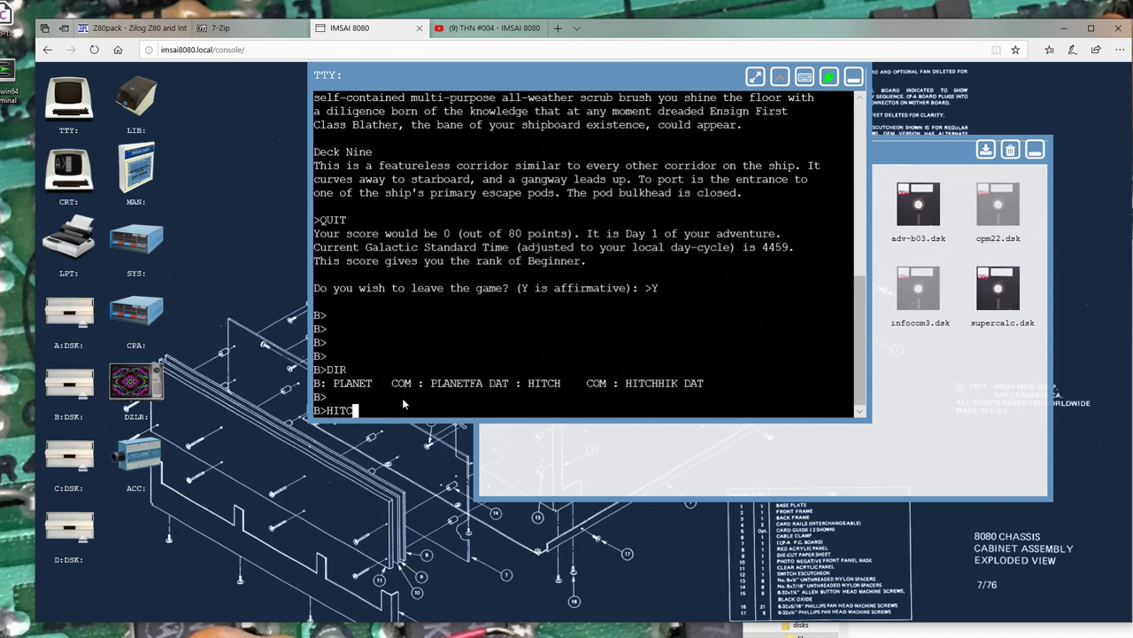
text(H)
key(Return)
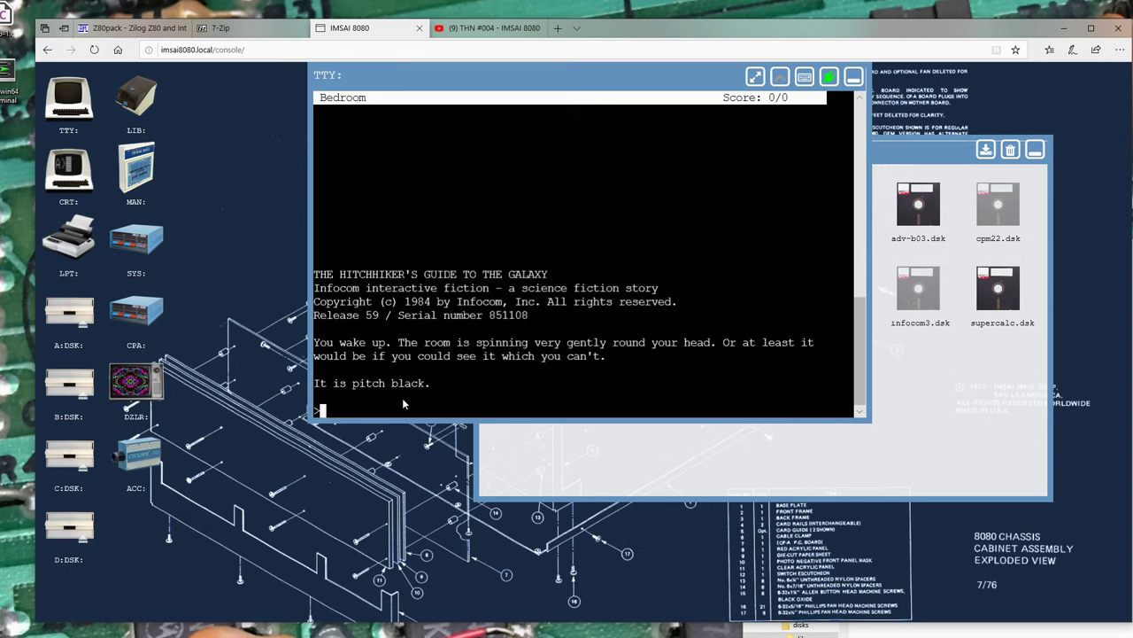
Leave The Hitchhiker's Guide to the Galaxy with QUIT, answering Y to the confirmation, and switch back to drive A:
text(QUIT)
key(Return)
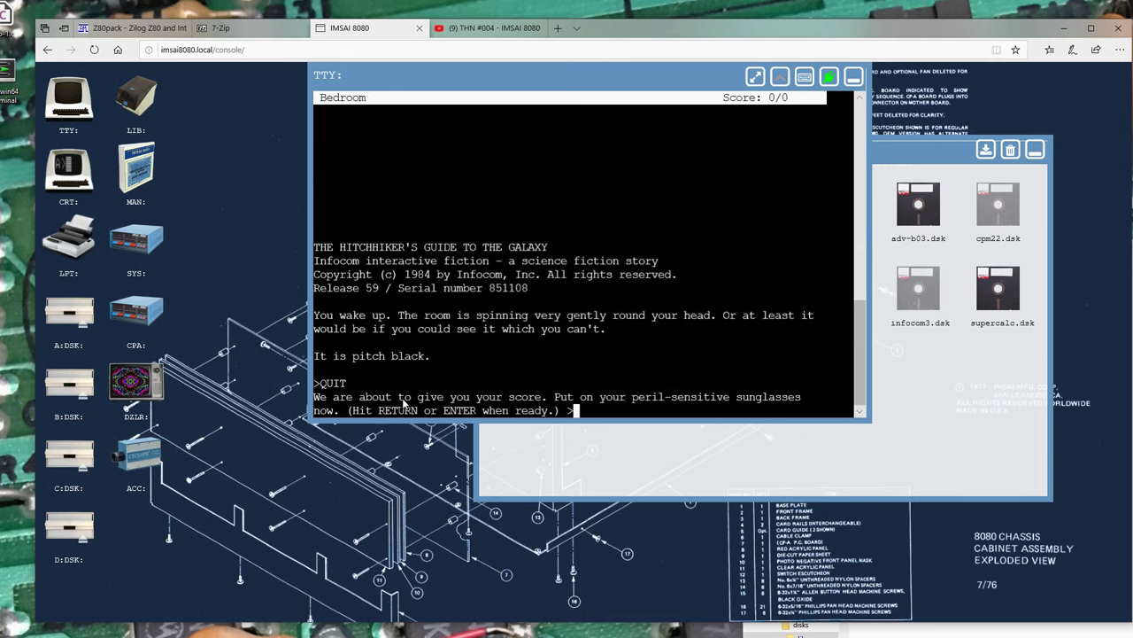
key(Return)
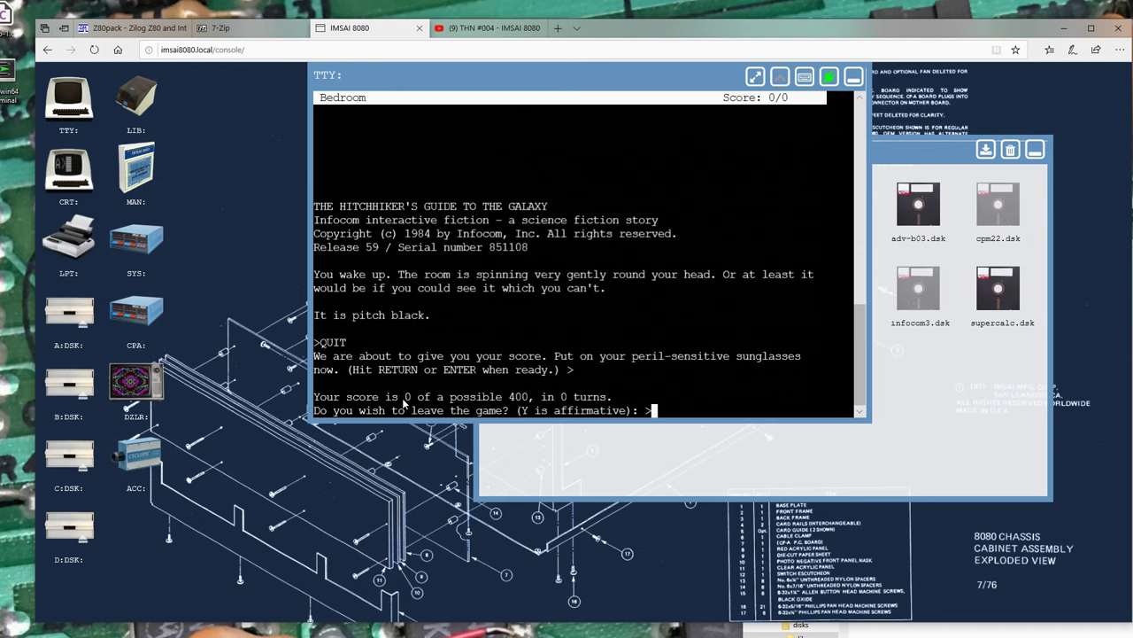
text(Y)
key(Return)
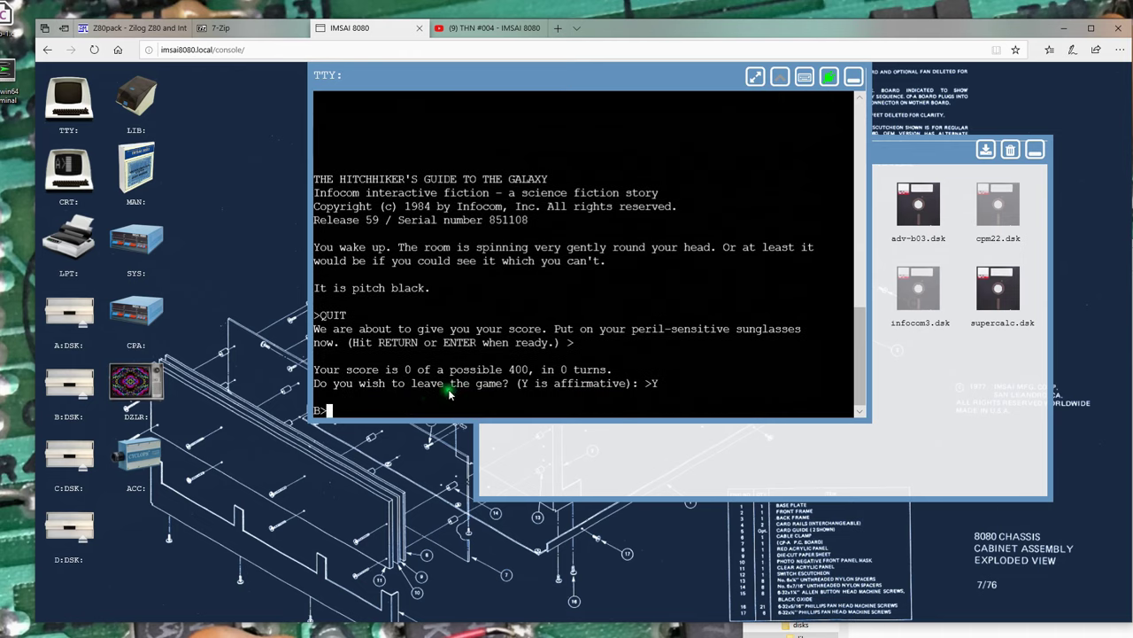
text(A:)
key(Return)
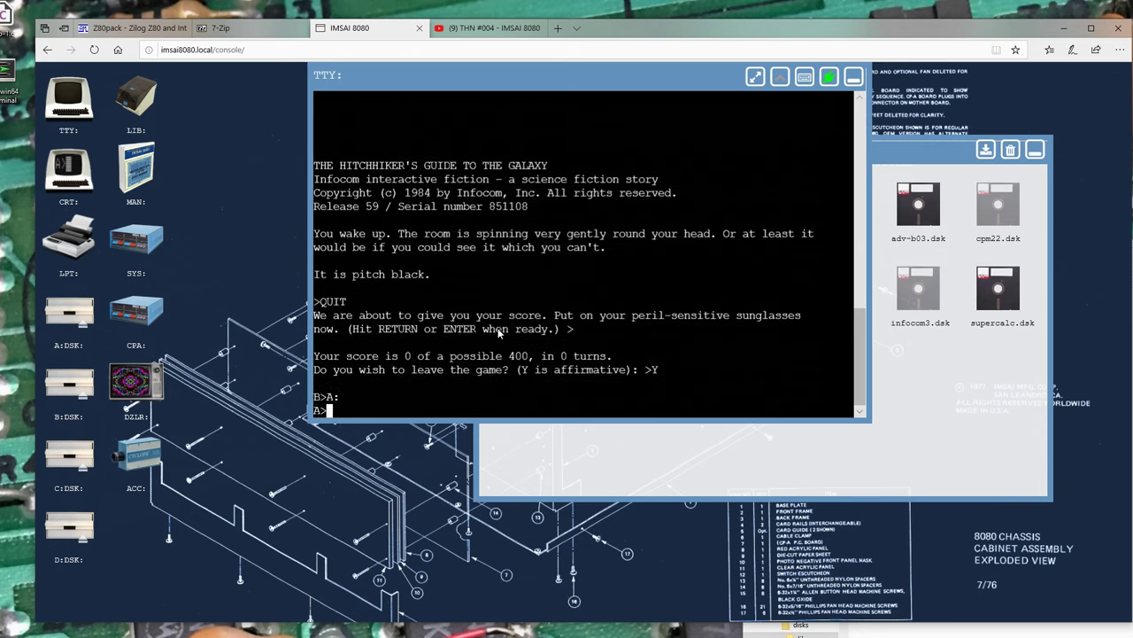
Eject the Infocom disks from drives B, C and D, and bring the LIB library window forward
click(86, 382)
click(715, 139)
click(78, 461)
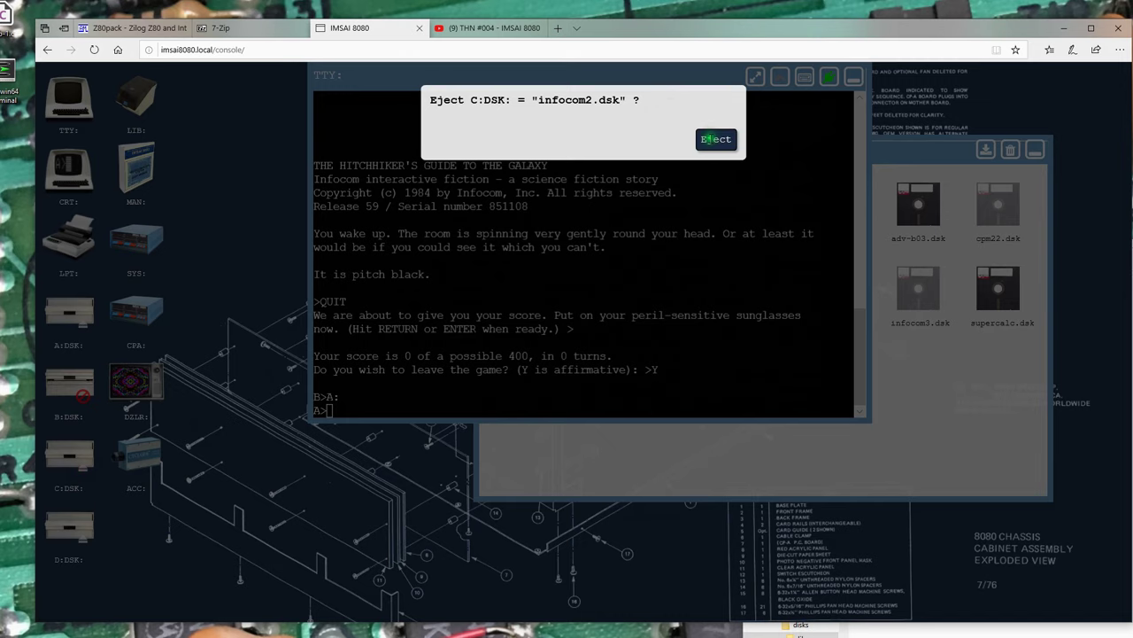
click(716, 139)
click(87, 532)
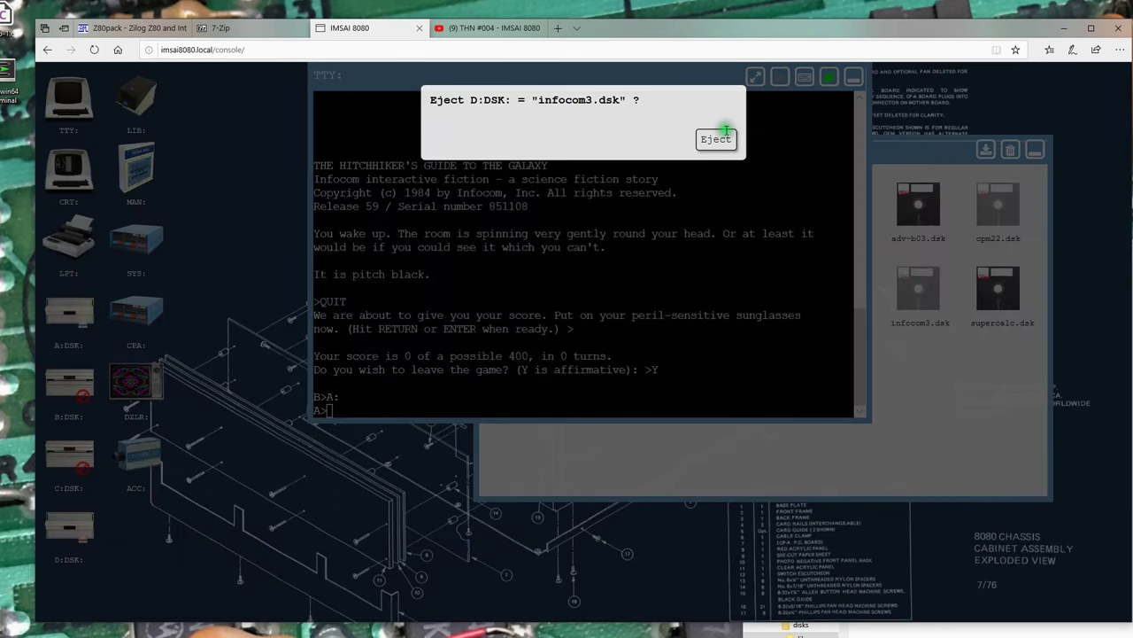
click(715, 139)
click(979, 432)
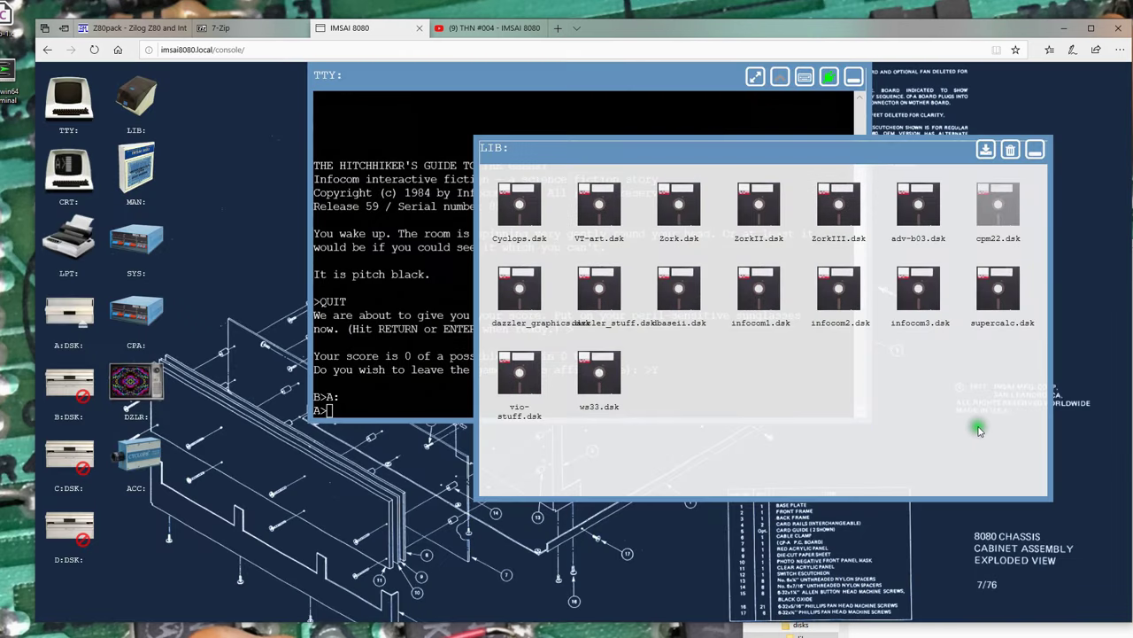
Switch to File Explorer, move its window up over the console, and open the Disk Images folder qc31a\disks\library
key(alt+Tab)
drag(983, 247, 891, 154)
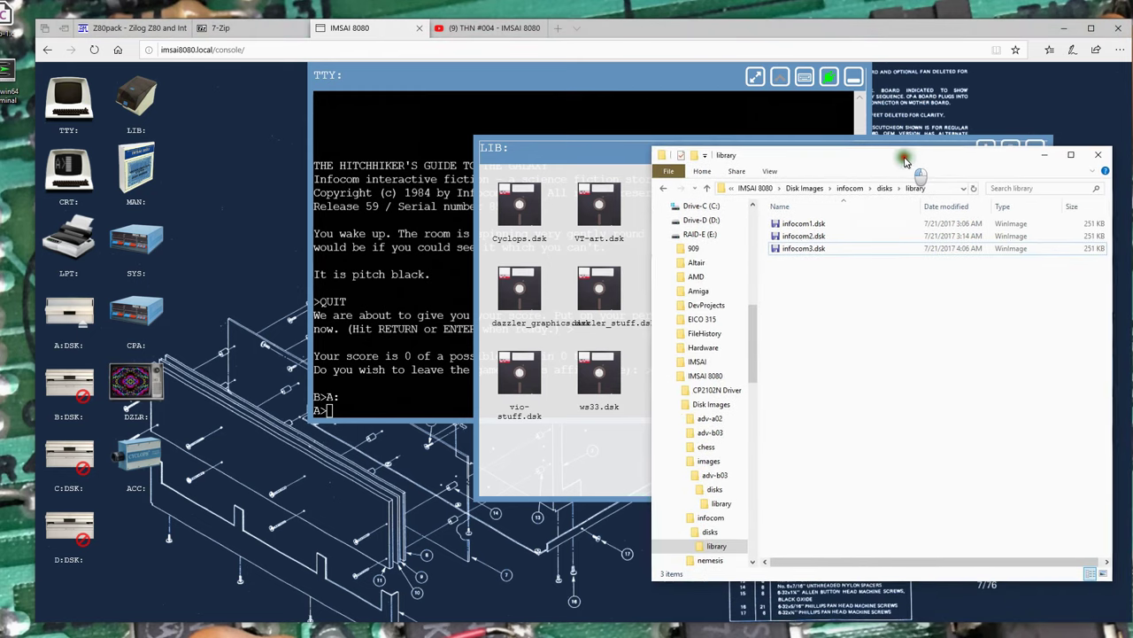
click(856, 189)
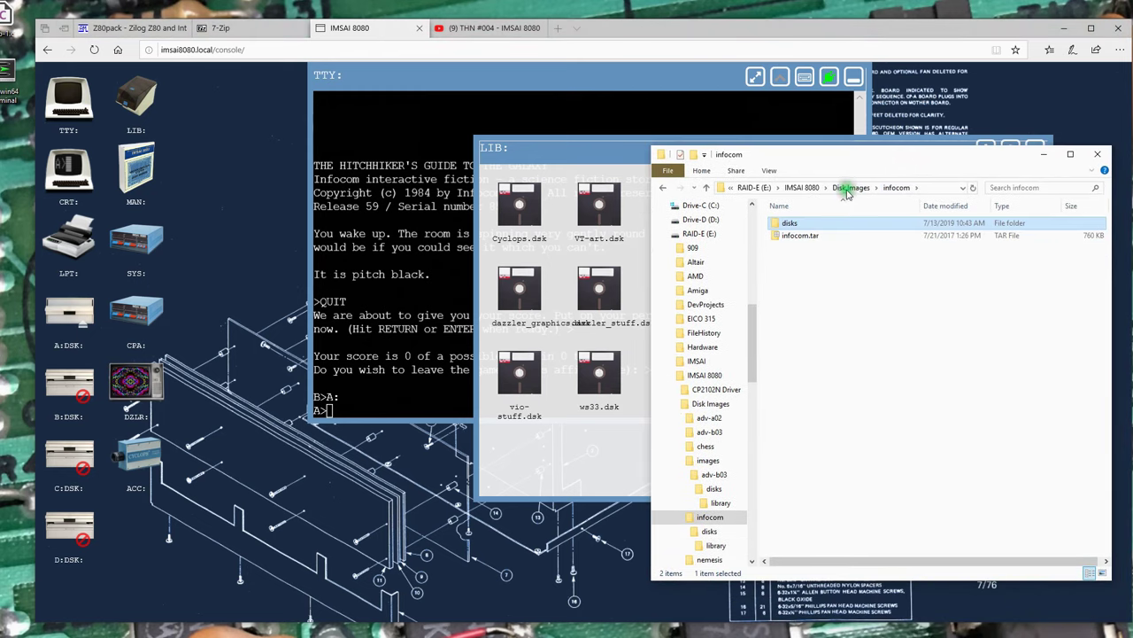
click(845, 189)
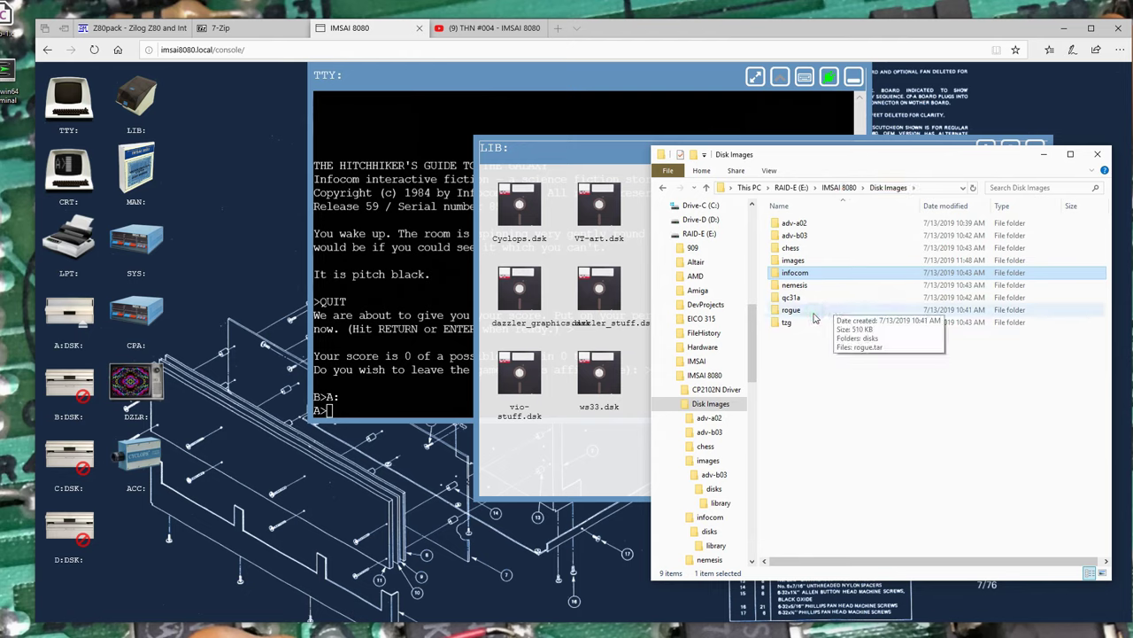
double_click(794, 299)
double_click(806, 226)
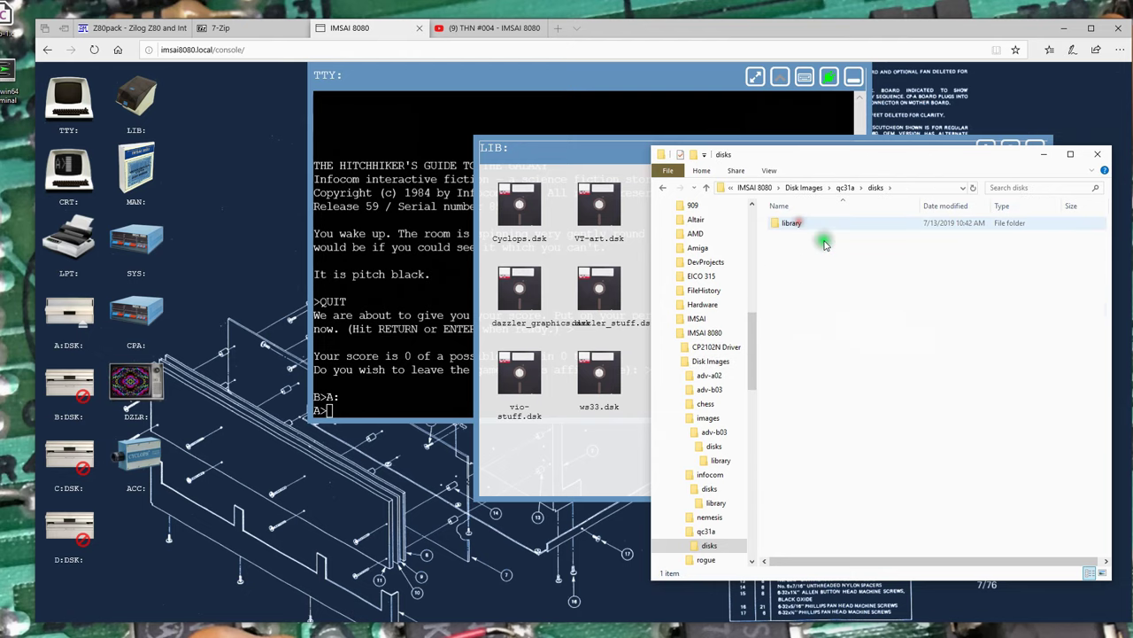
double_click(806, 228)
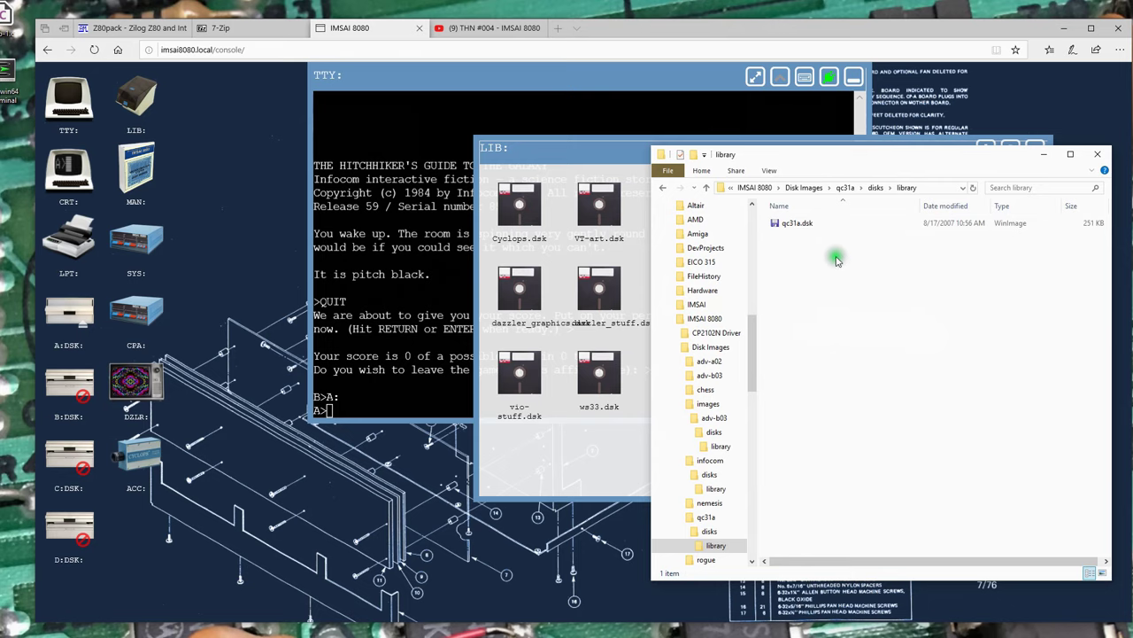
Upload qc31a.dsk to the console's LIB library, minimizing File Explorer to reach and confirm the upload question
drag(803, 223, 590, 478)
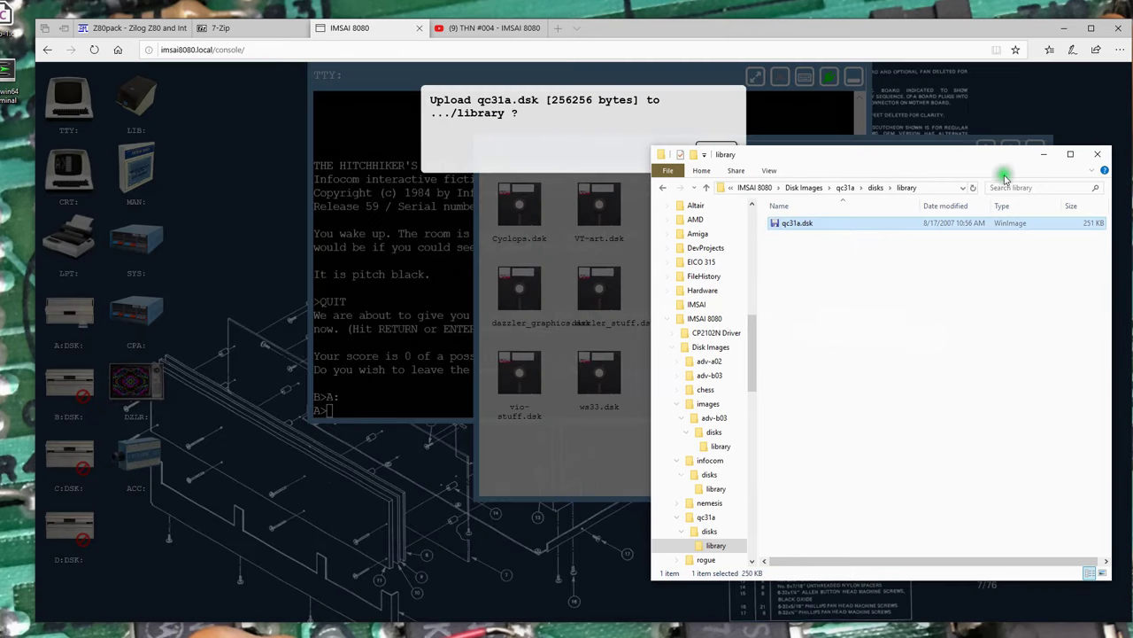
click(1044, 154)
click(726, 157)
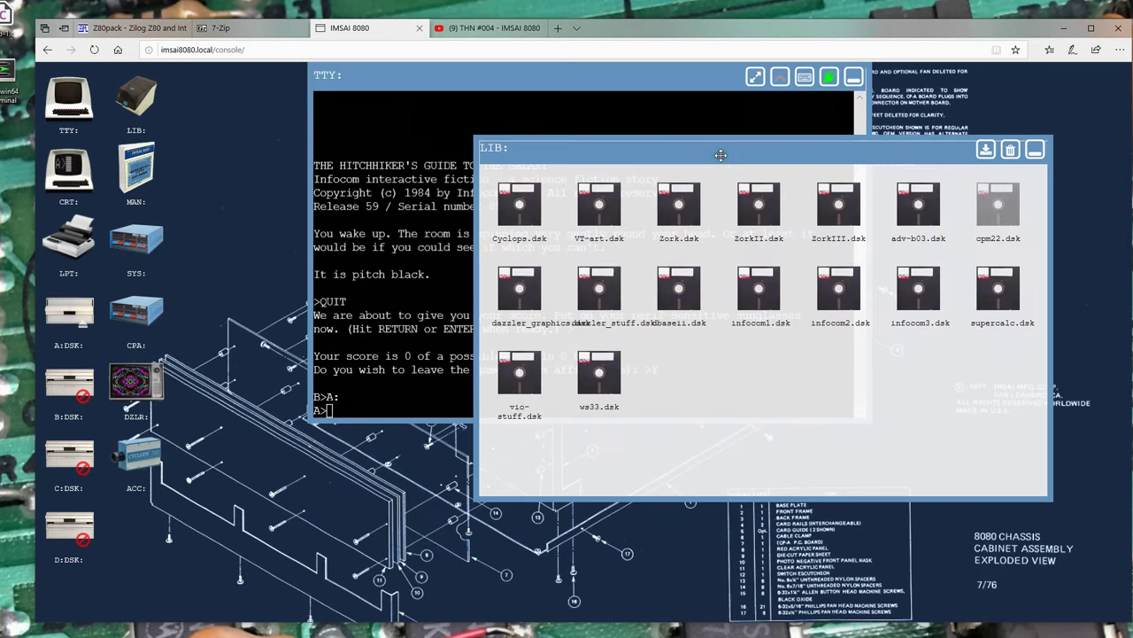
click(715, 153)
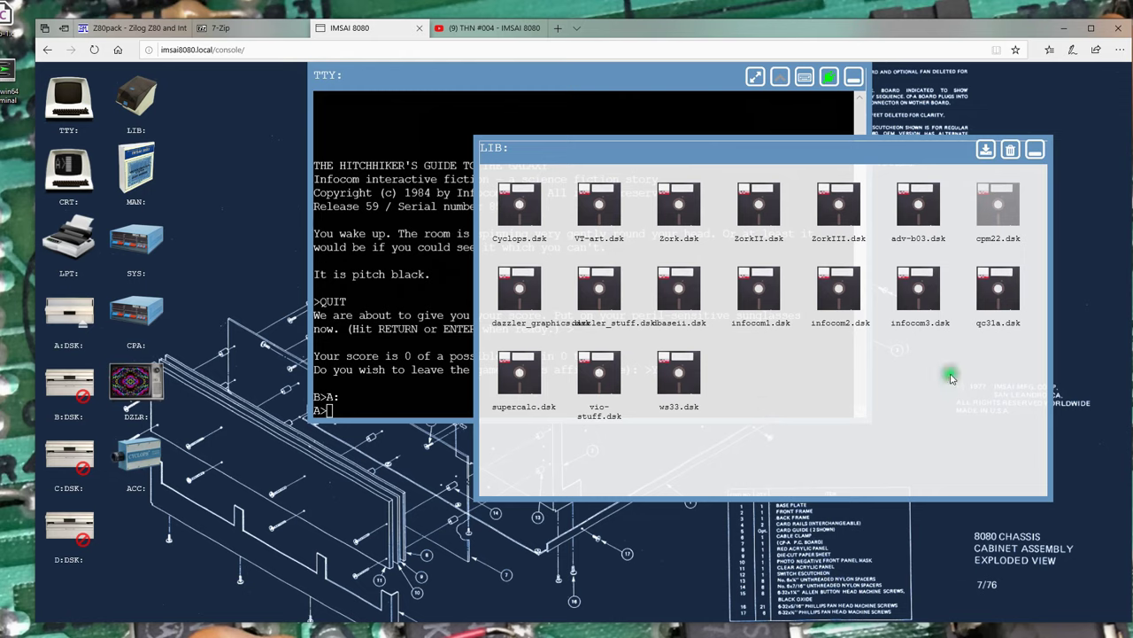
Mount qc31a.dsk from the LIB library in drive B
drag(1003, 304, 77, 399)
drag(999, 292, 69, 382)
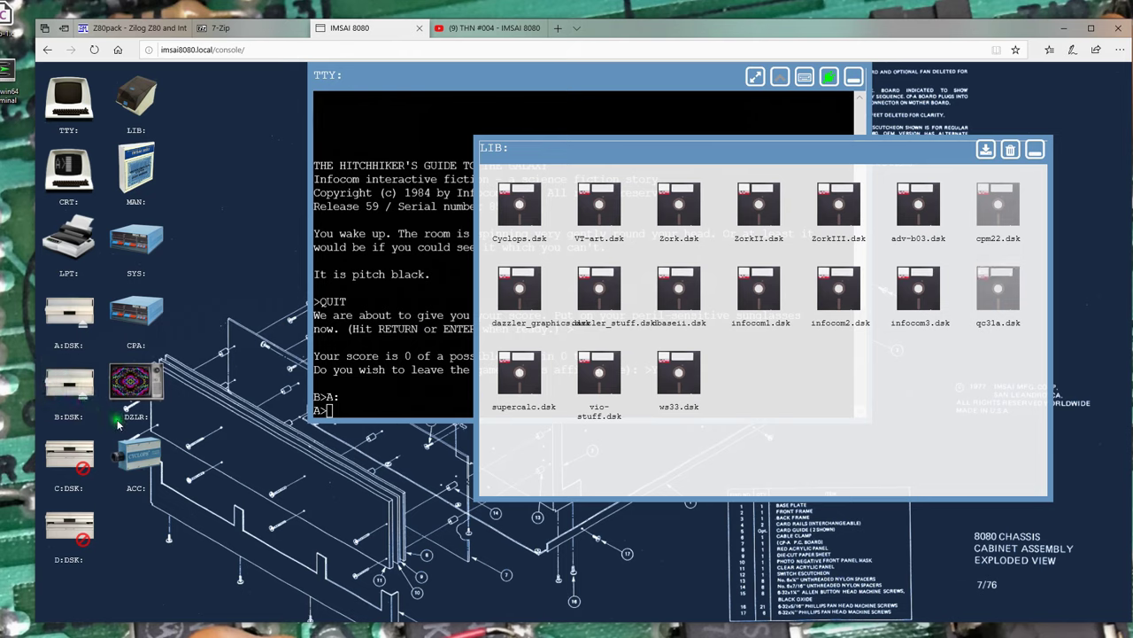
Switch the TTY terminal to drive B and list the files on the qc31a disk with DIR
click(421, 412)
text(B)
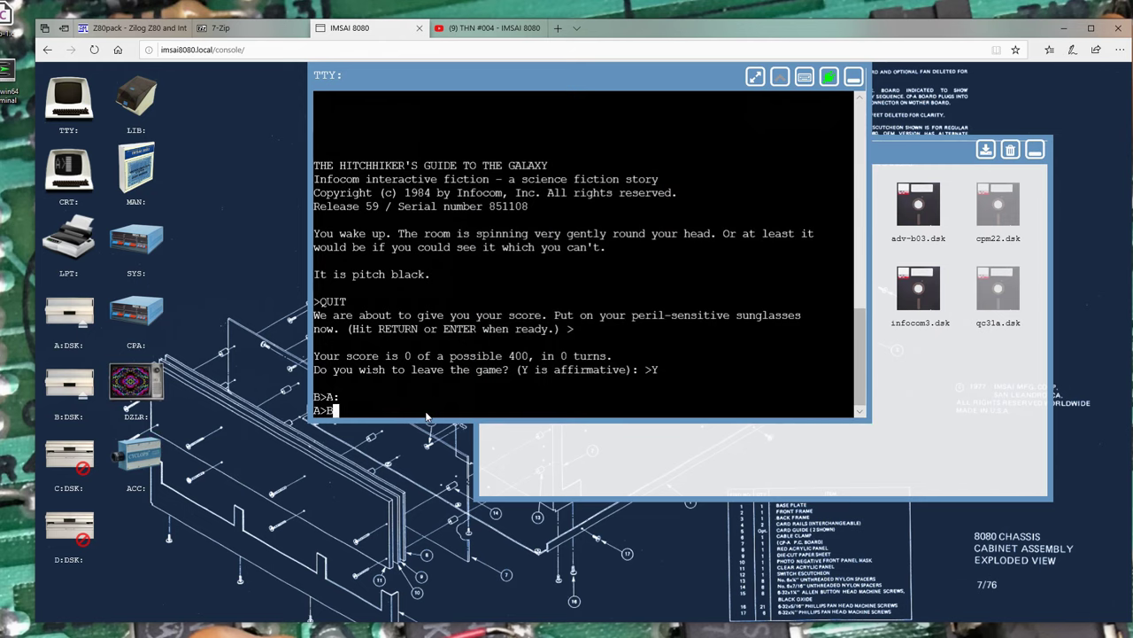
text(:)
key(Return)
text(D)
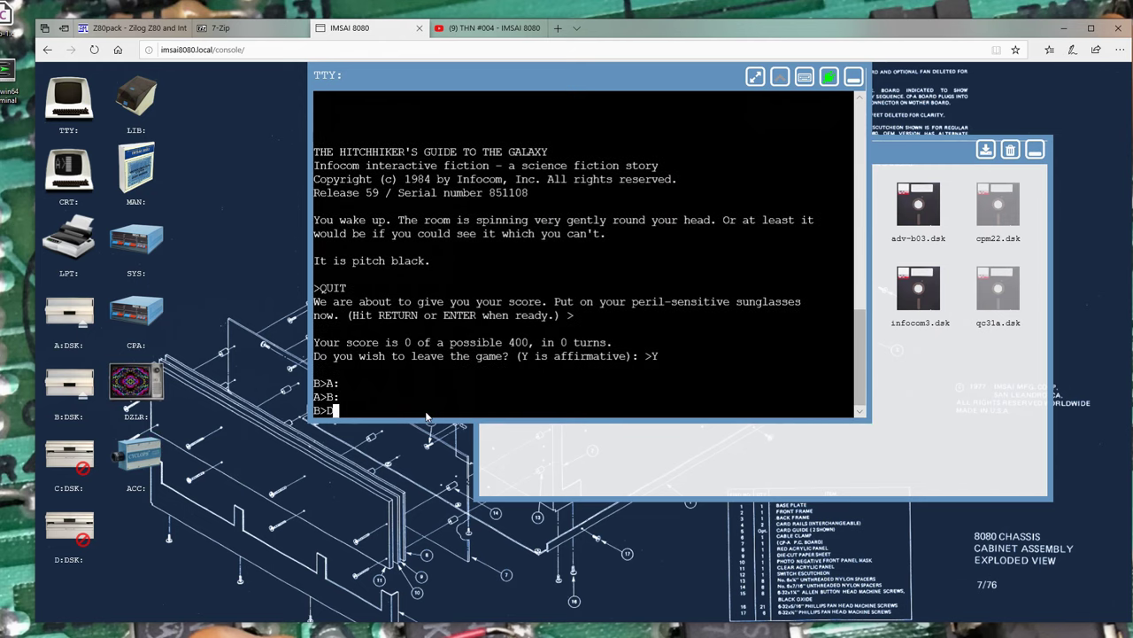
text(IR\)
key(Return)
text(DIR)
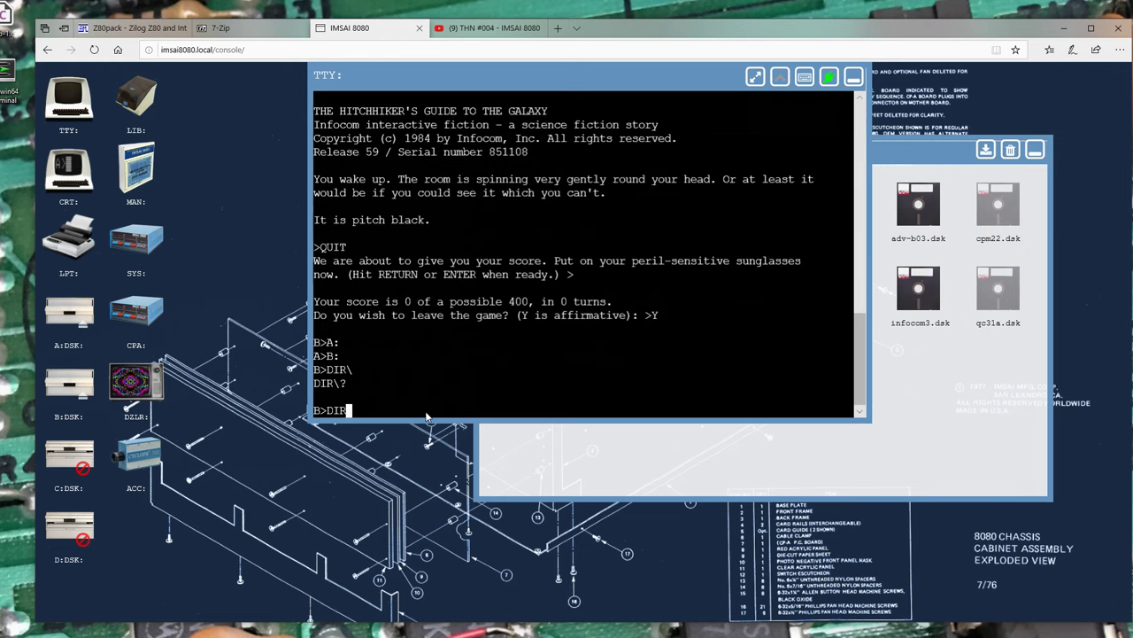
key(Return)
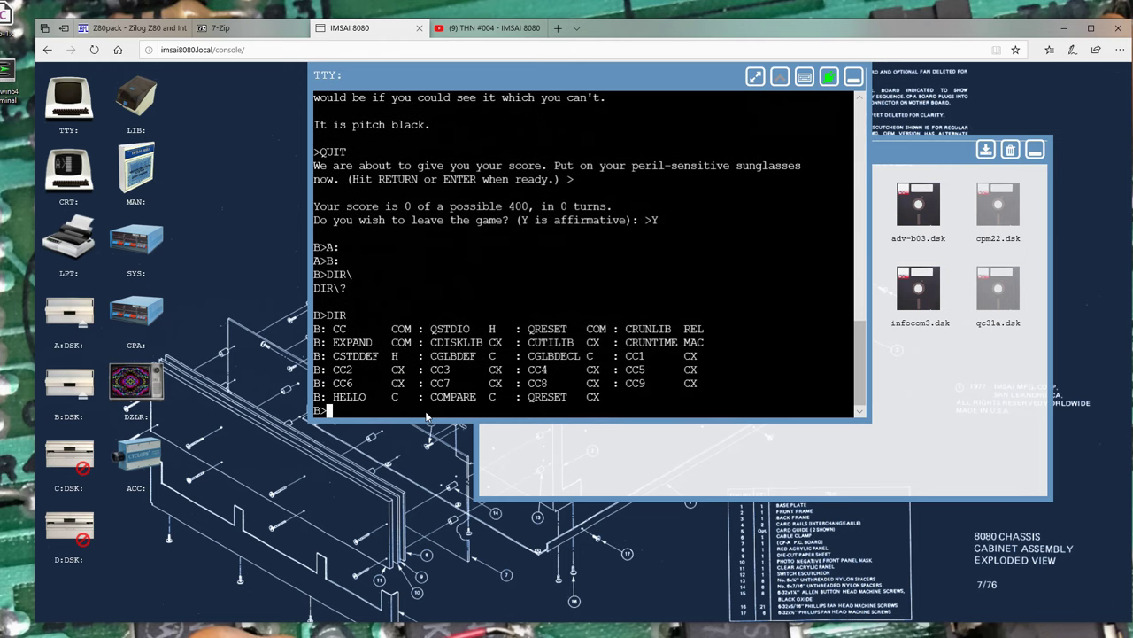
Display the source of HELLO.C and run CC without arguments to see the compiler's usage
text(TYPE HELLO.C)
key(Return)
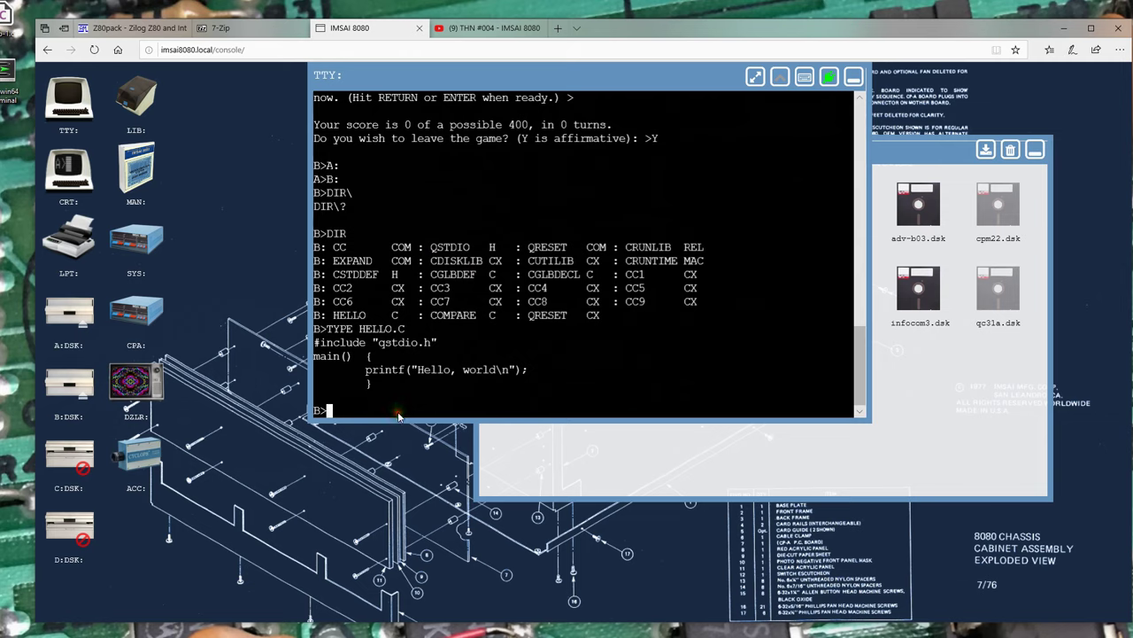
text(CC)
key(Return)
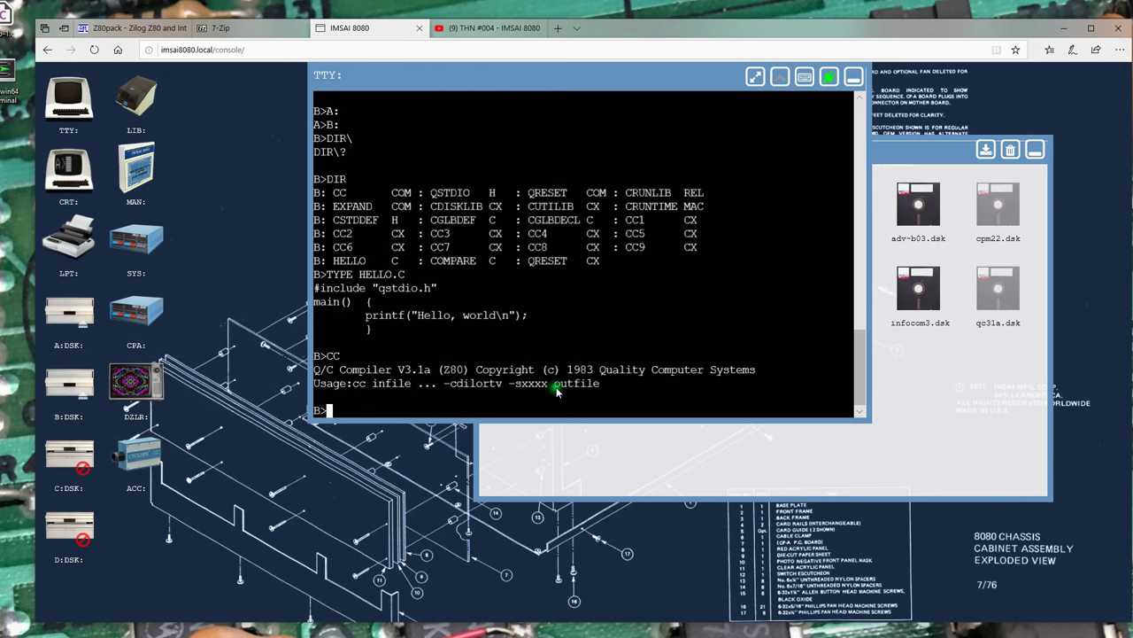
Try to compile HELLO.C with CC, using TEST.COM as the output file
text(CC HELLO.C)
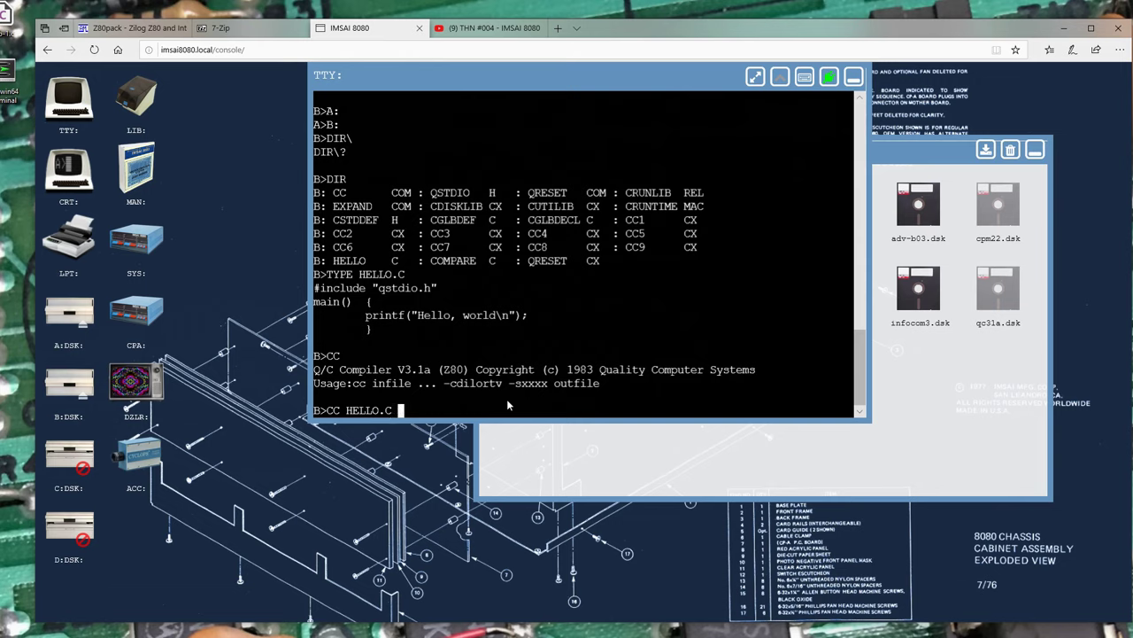
text( TEST.COM)
key(Return)
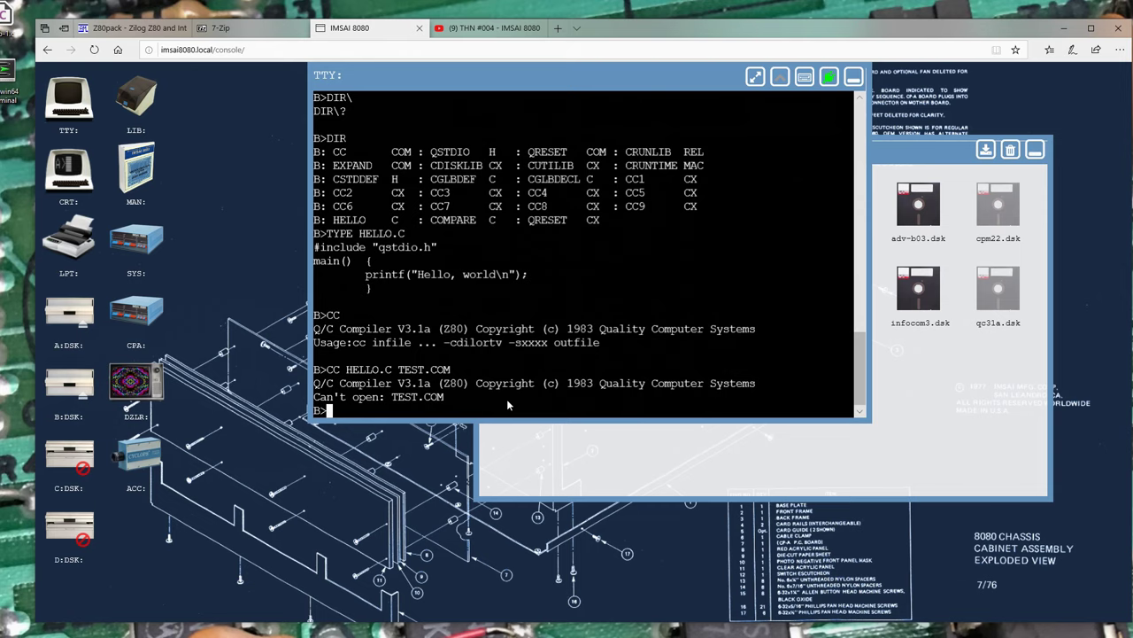
Change to drive A and check the free space on the mounted disks with STAT
text(STAT)
key(Return)
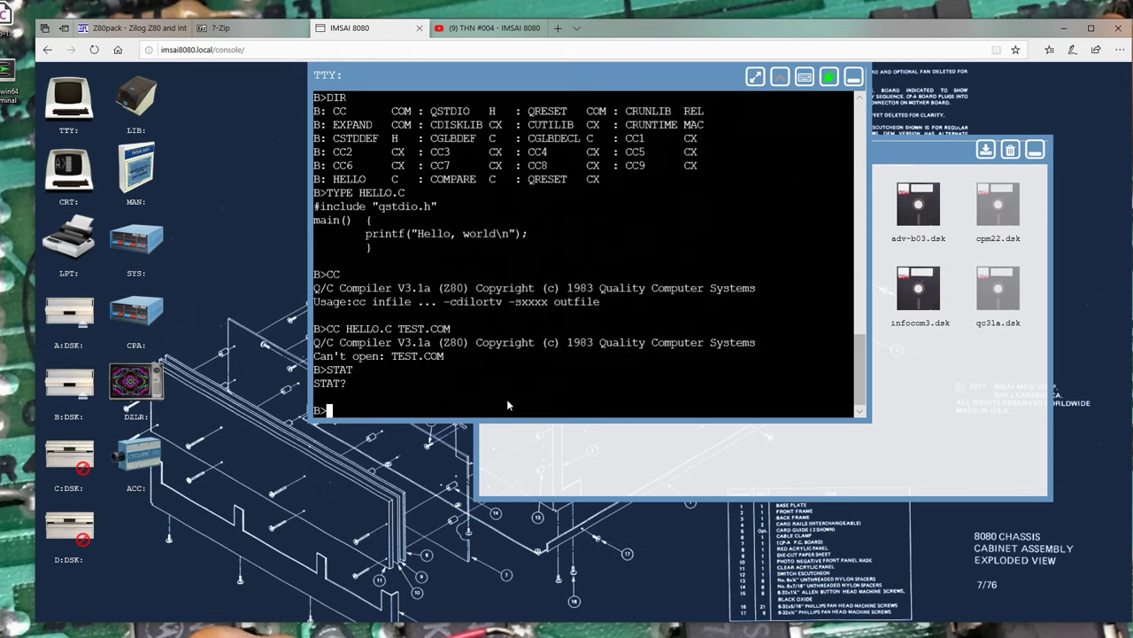
text(A:)
key(Return)
text(STAT)
key(Return)
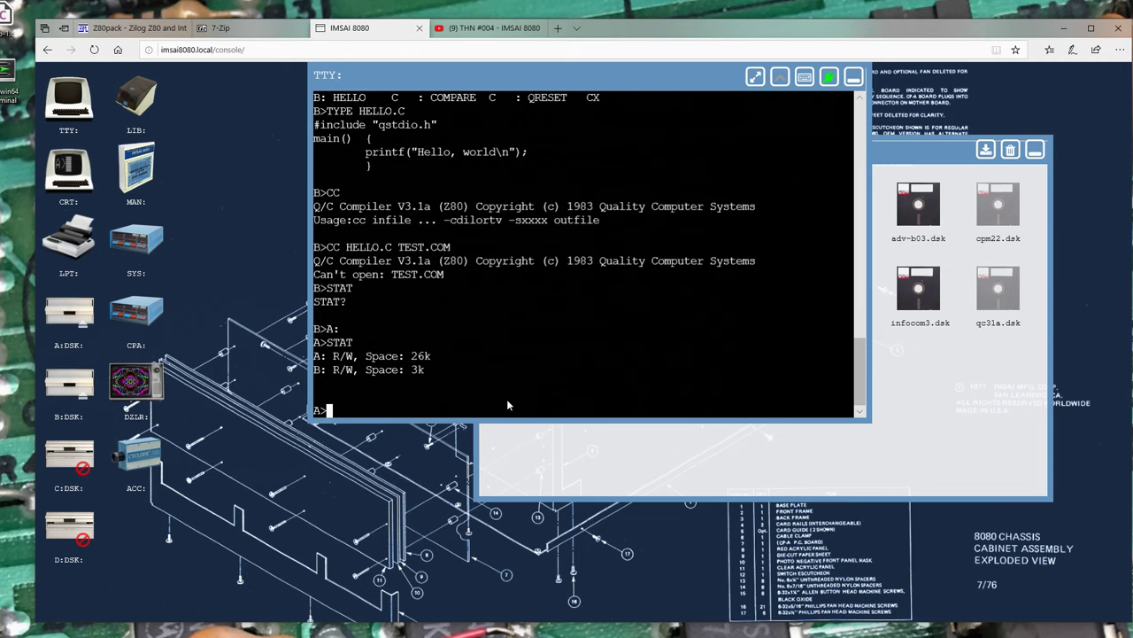
Return to drive B in the terminal and try to compile HELLO.C with A:HELLO.COM as the output file
click(983, 387)
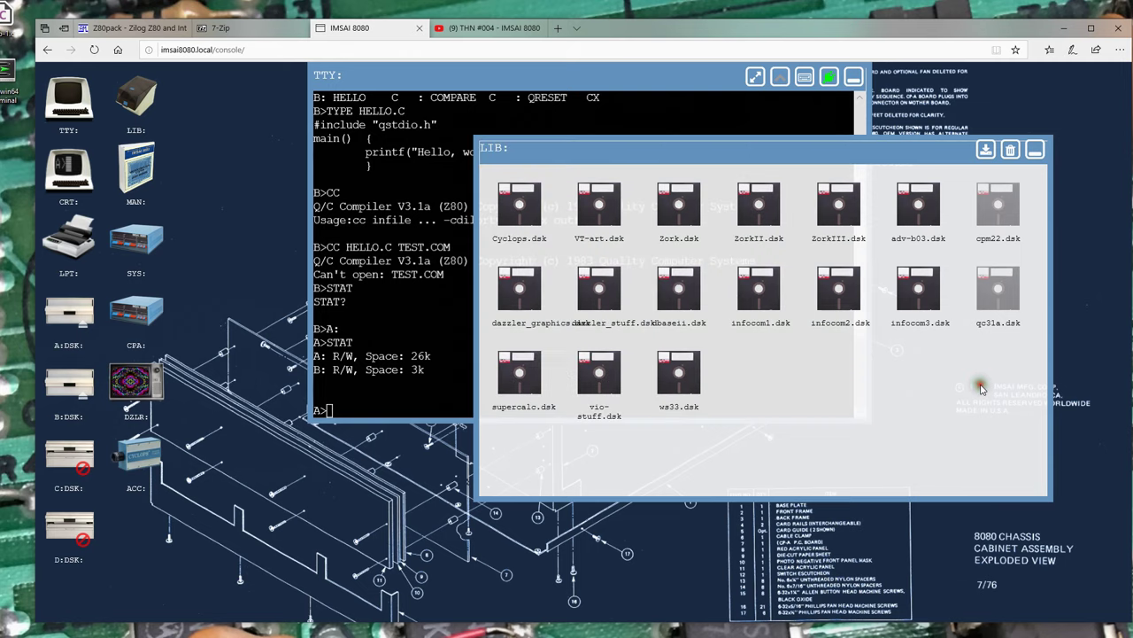
click(406, 415)
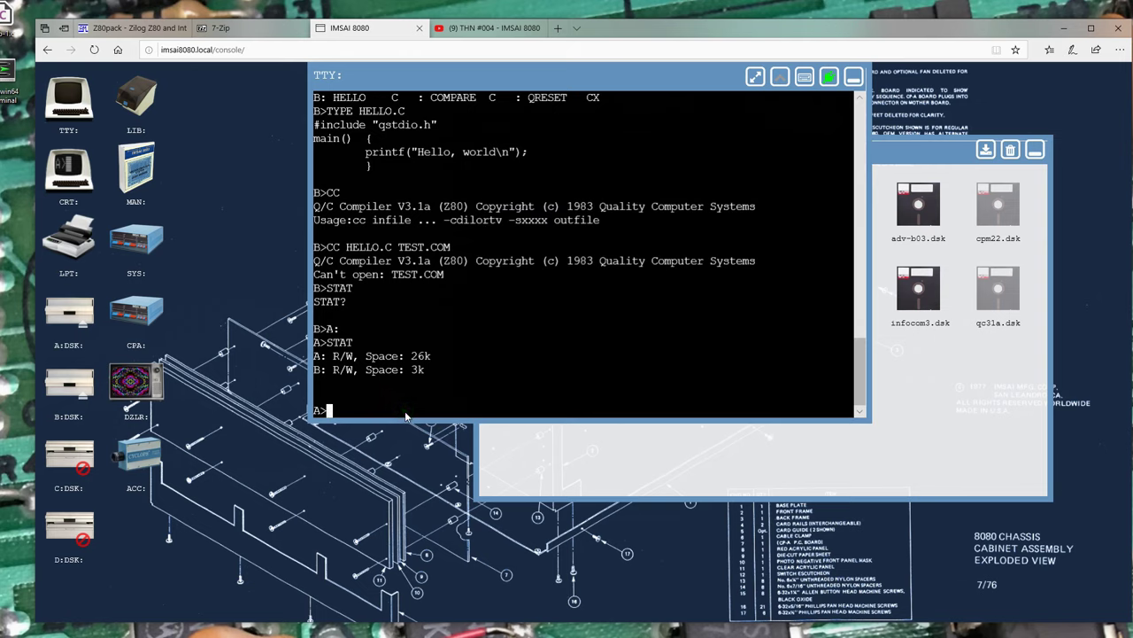
text(B:)
key(Return)
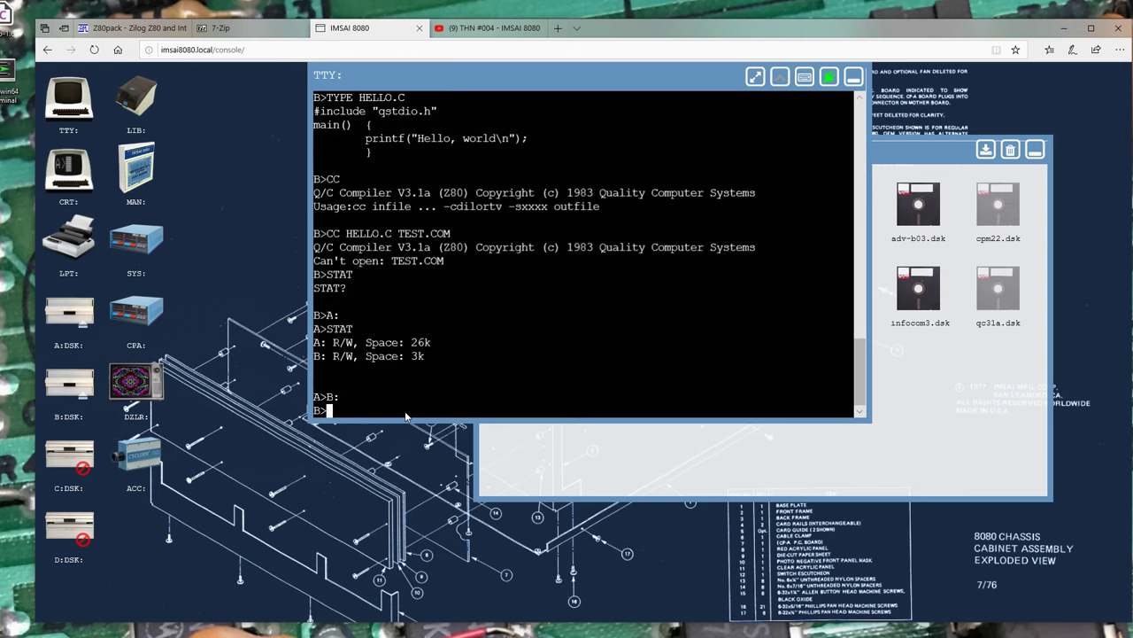
key(Return)
key(Return)
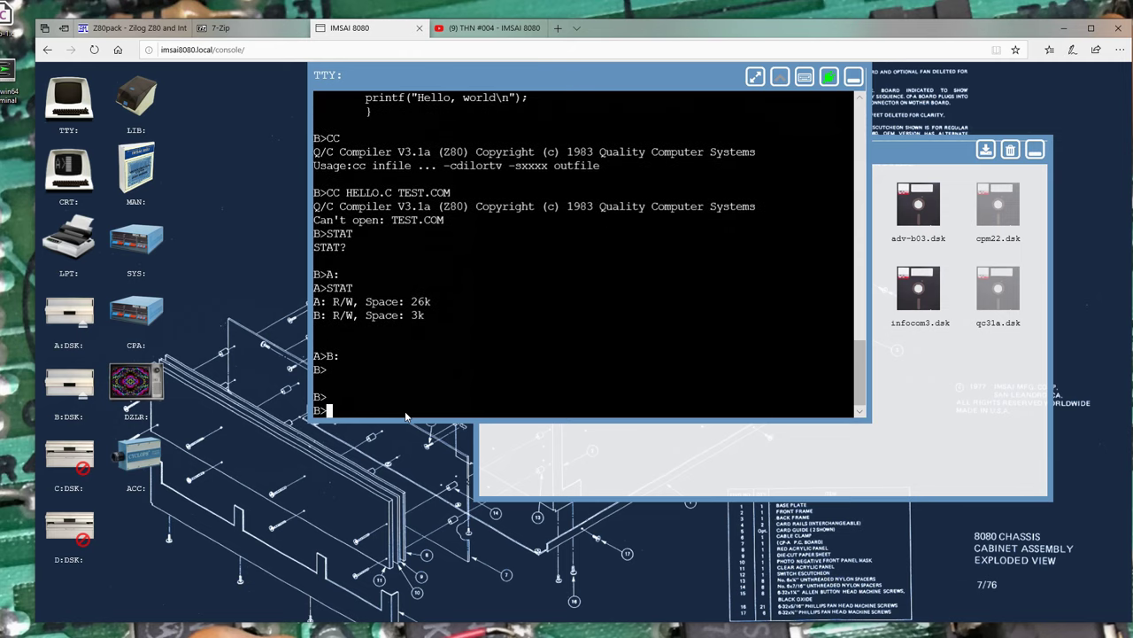
text(CC HELLO.C A:HE)
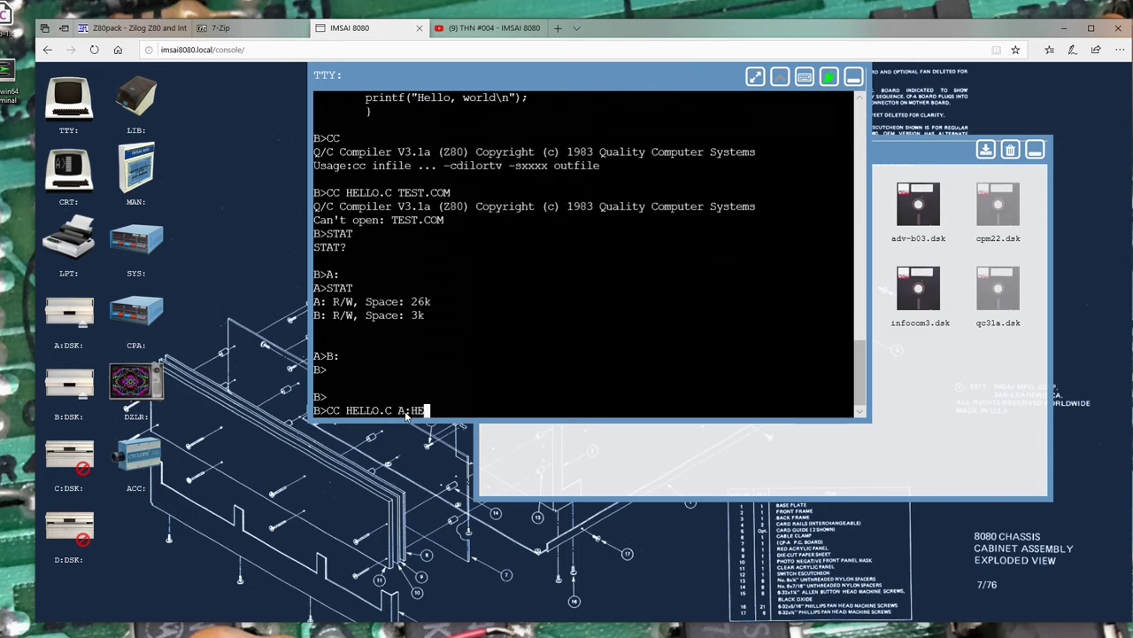
text(LLO.COM)
key(Return)
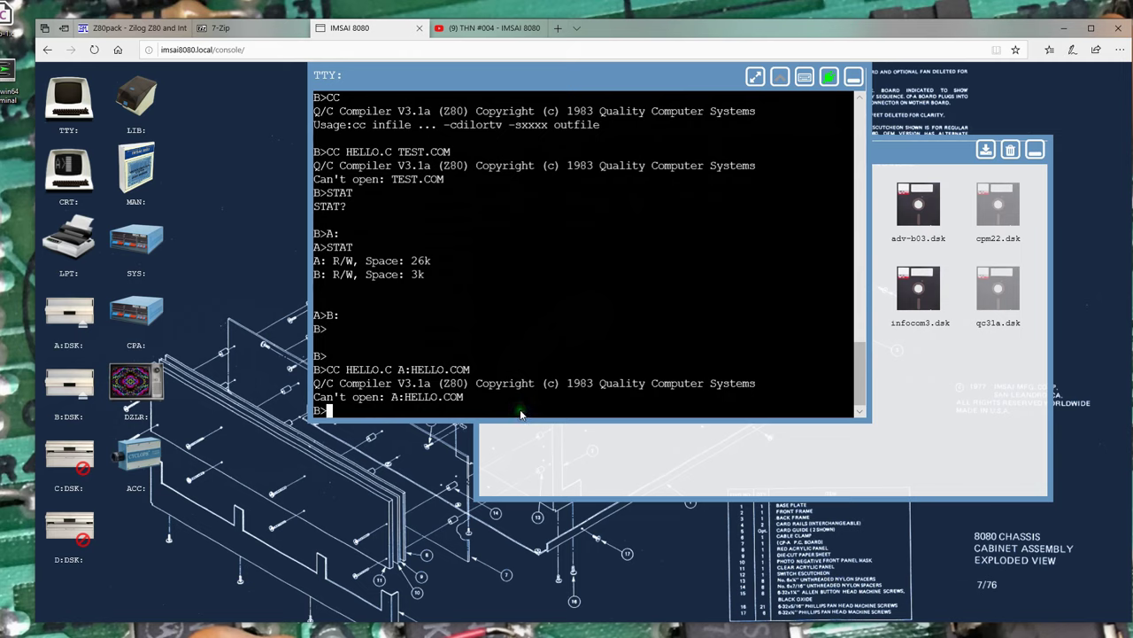
Change the terminal to drive A and eject qc31a.dsk from drive B
text(:)
key(Return)
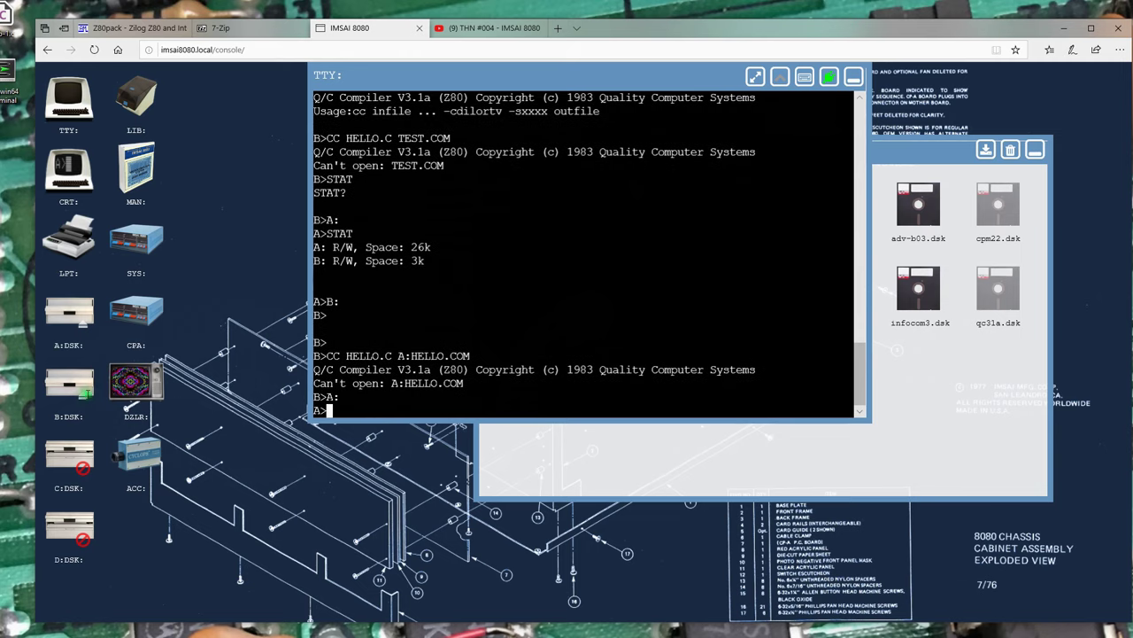
click(81, 395)
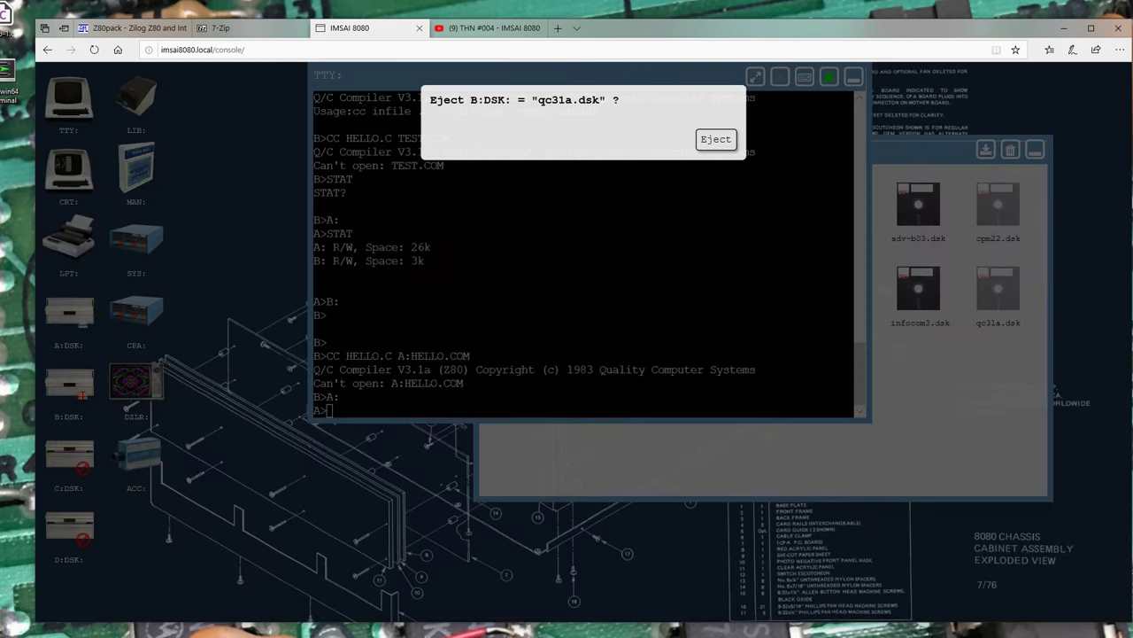
click(717, 141)
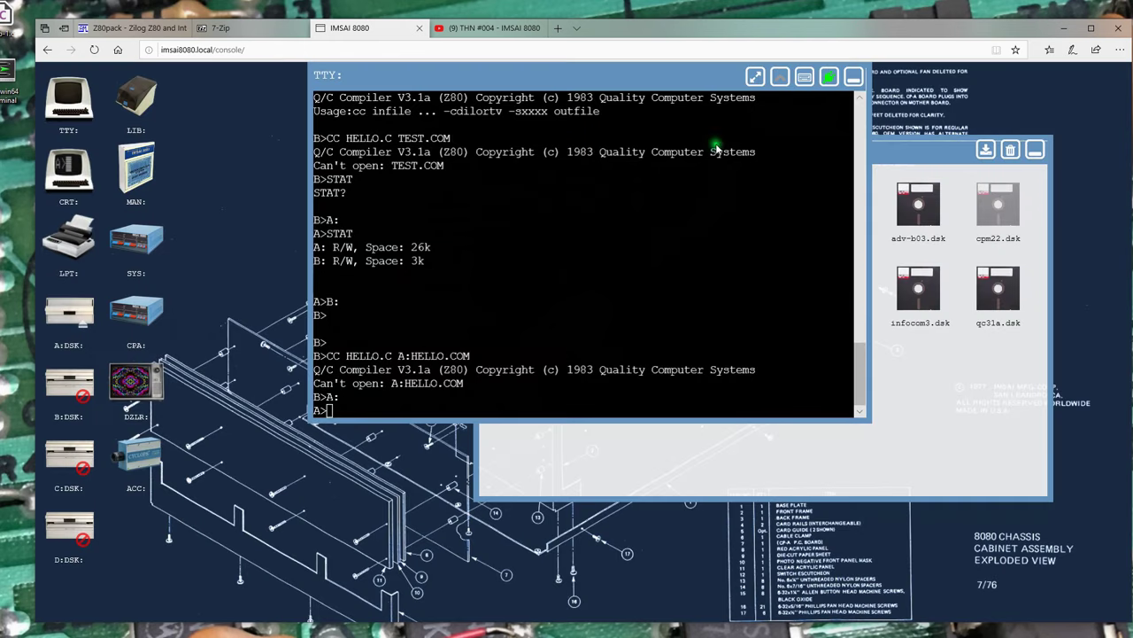
Bring the LIB library window forward, switch to File Explorer and open the Disk Images folder rogue\disks\library
click(964, 431)
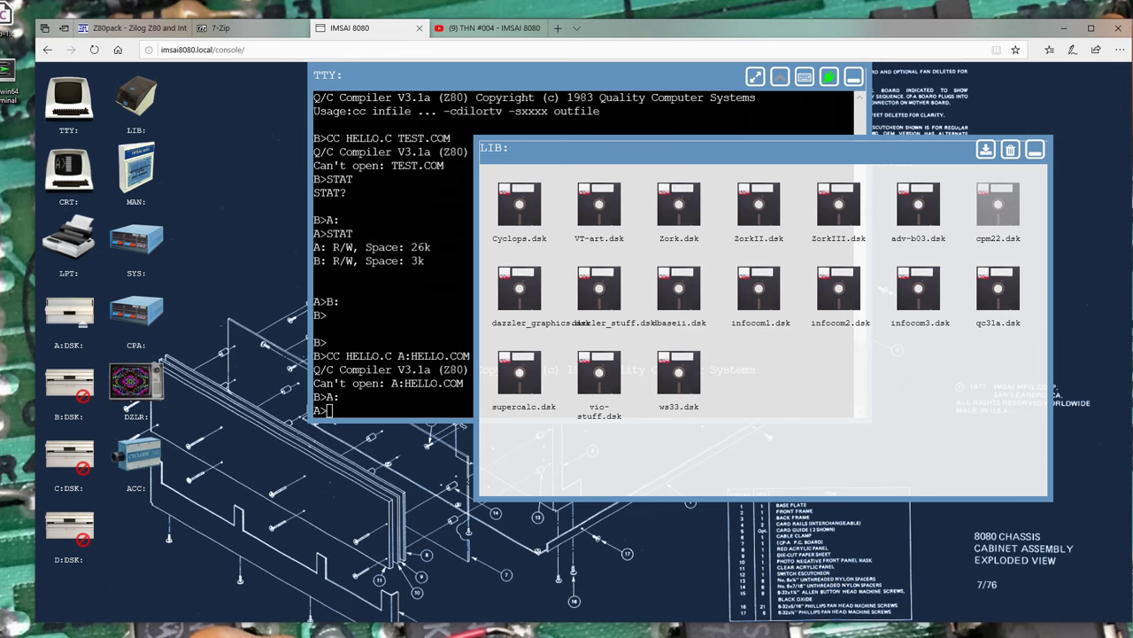
key(alt+Tab)
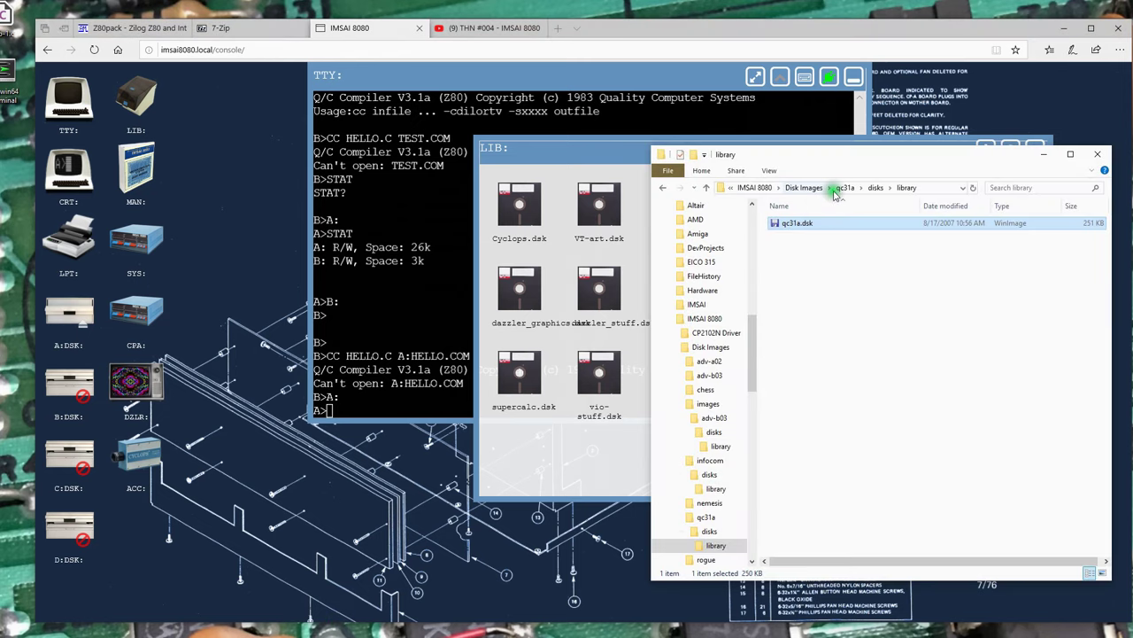
click(804, 187)
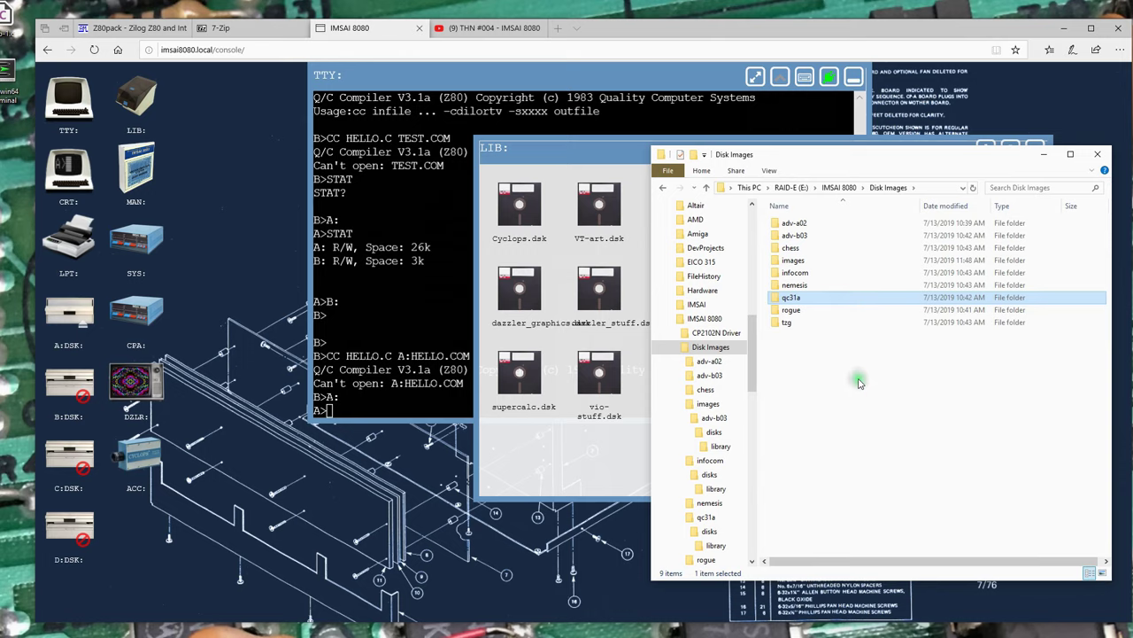
double_click(790, 310)
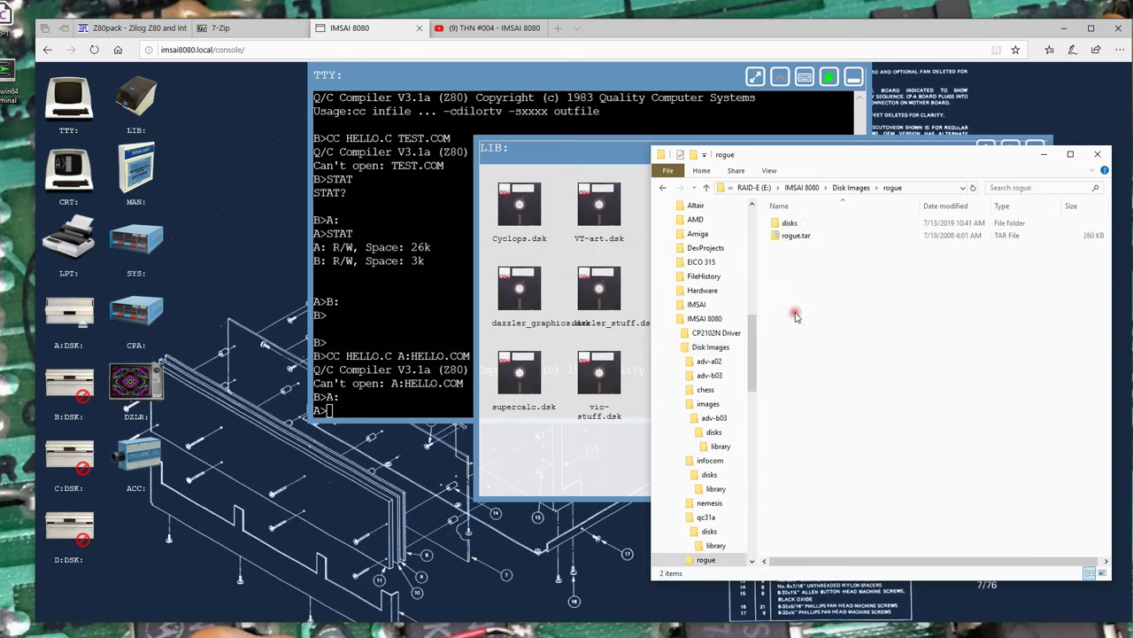
double_click(789, 222)
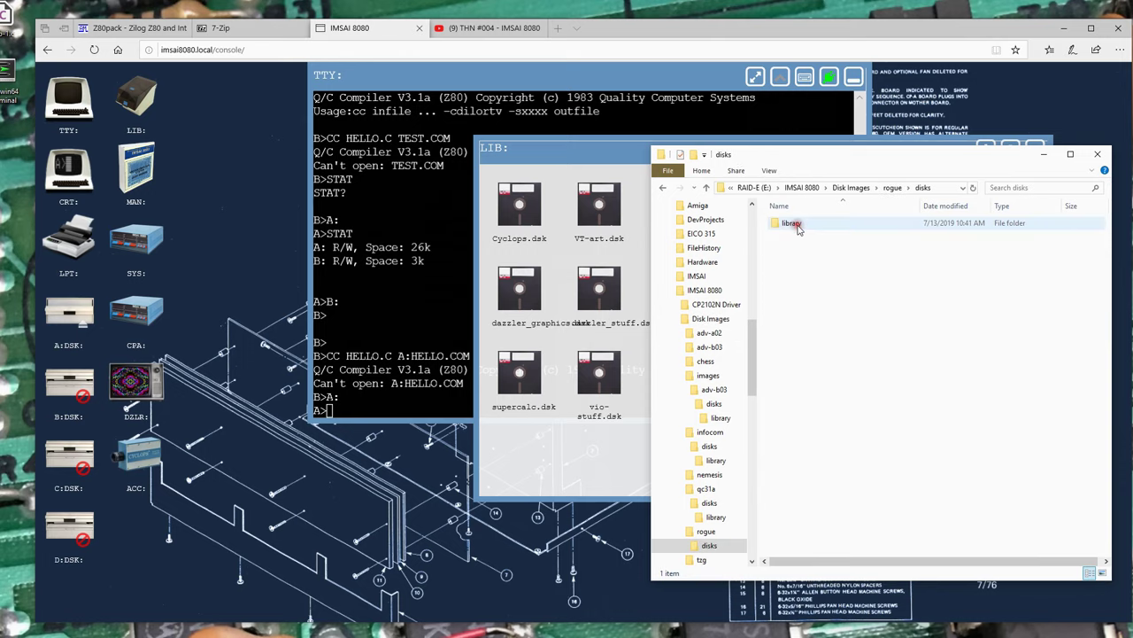
click(797, 225)
double_click(798, 227)
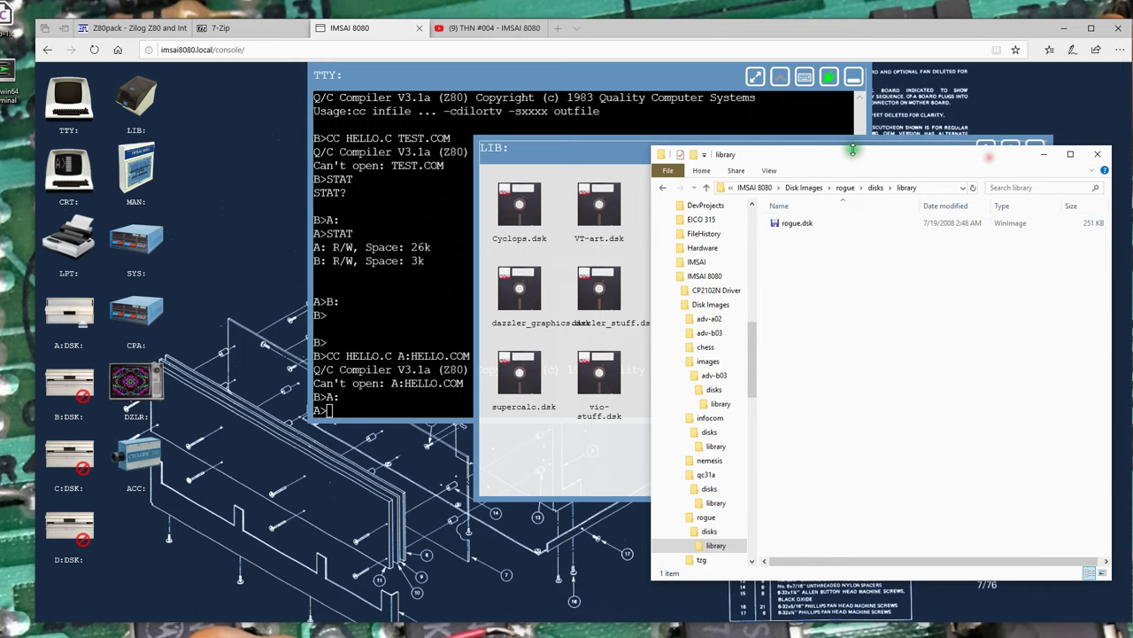
Move File Explorer aside, upload rogue.dsk to the LIB library, and mount it in drive B
drag(856, 158, 1019, 146)
drag(958, 211, 763, 404)
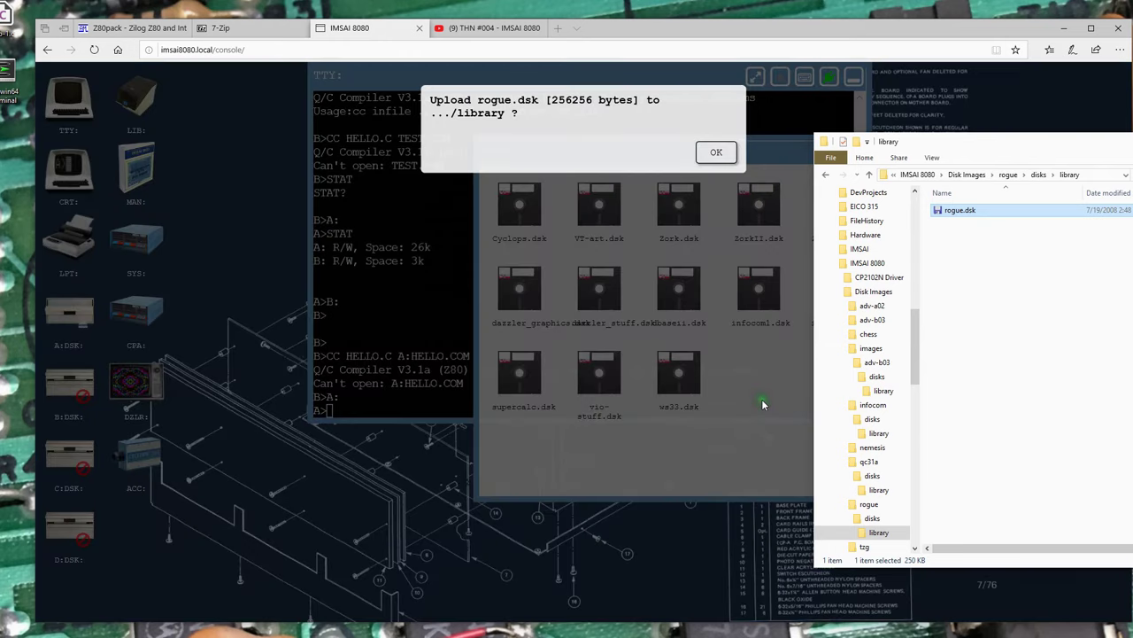
click(714, 154)
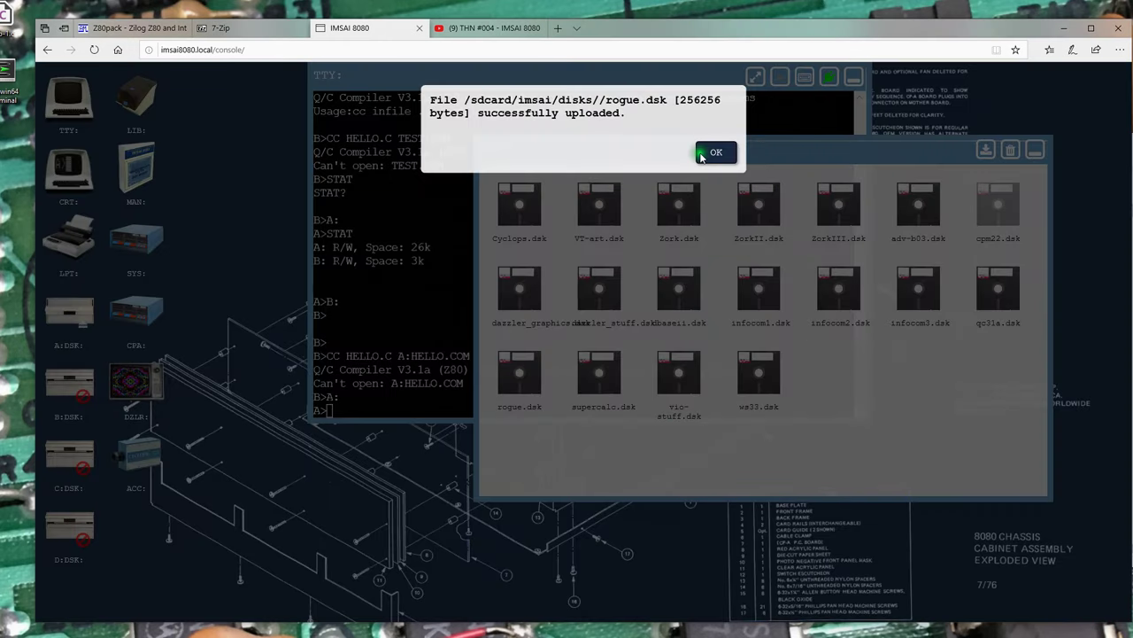
click(714, 155)
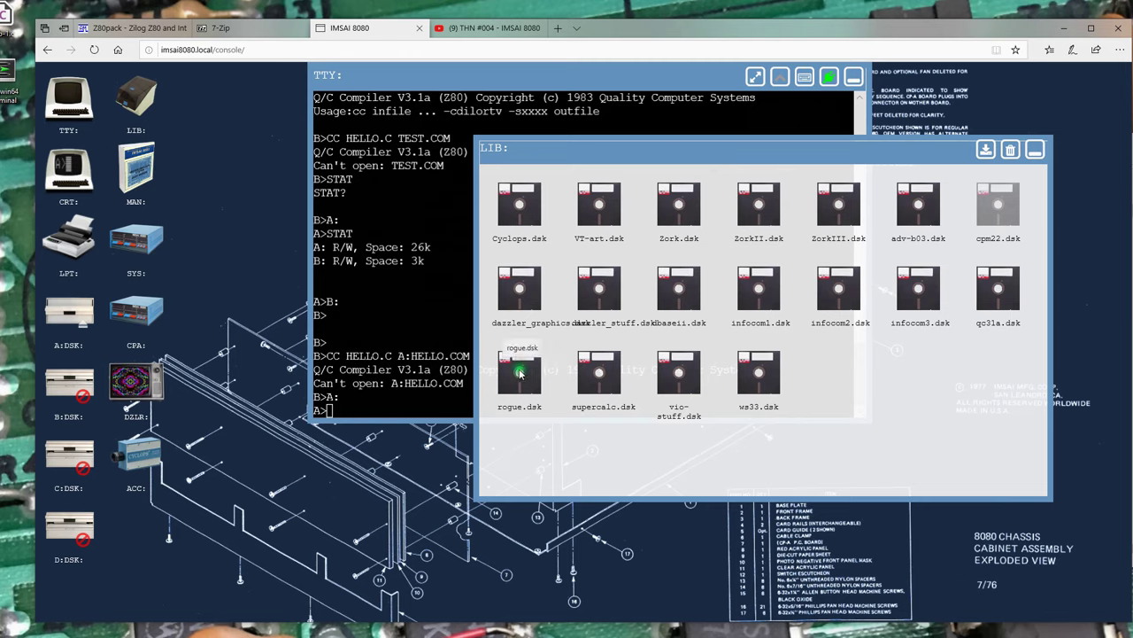
drag(519, 372, 67, 382)
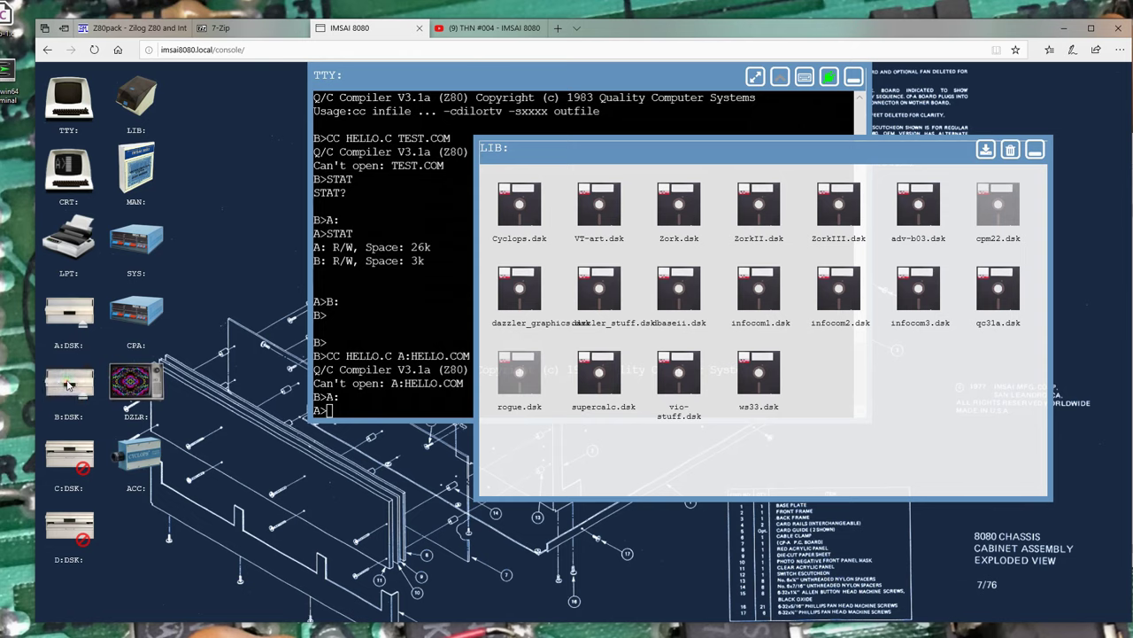
Change the terminal to drive B and list the files on the rogue disk with DIR
click(385, 403)
text(B:)
key(Return)
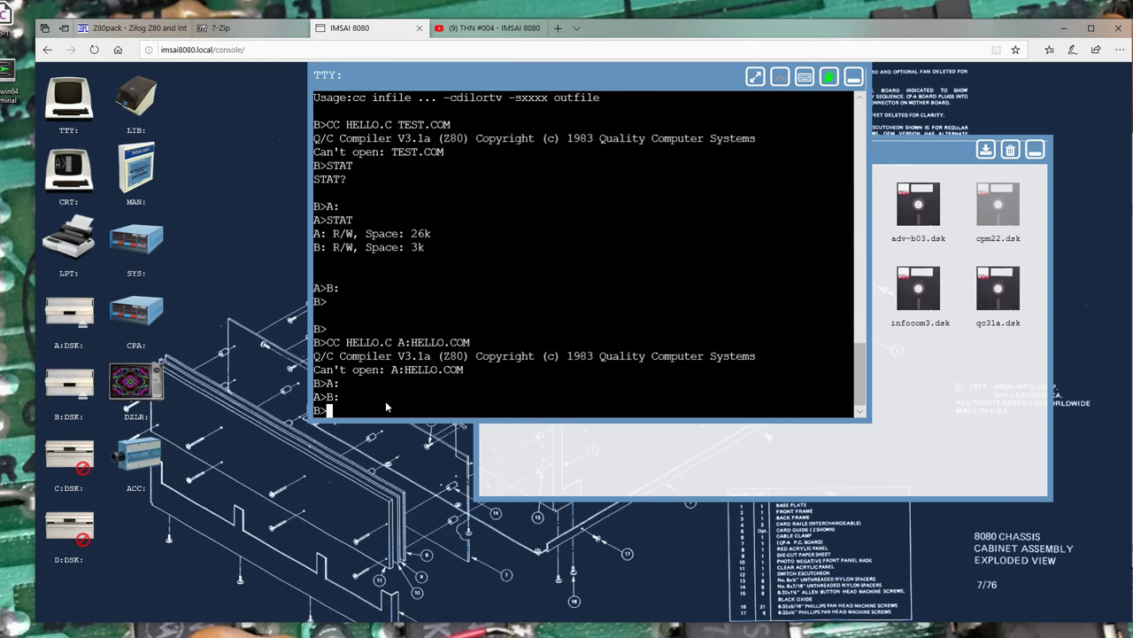
text(DIR\)
key(Return)
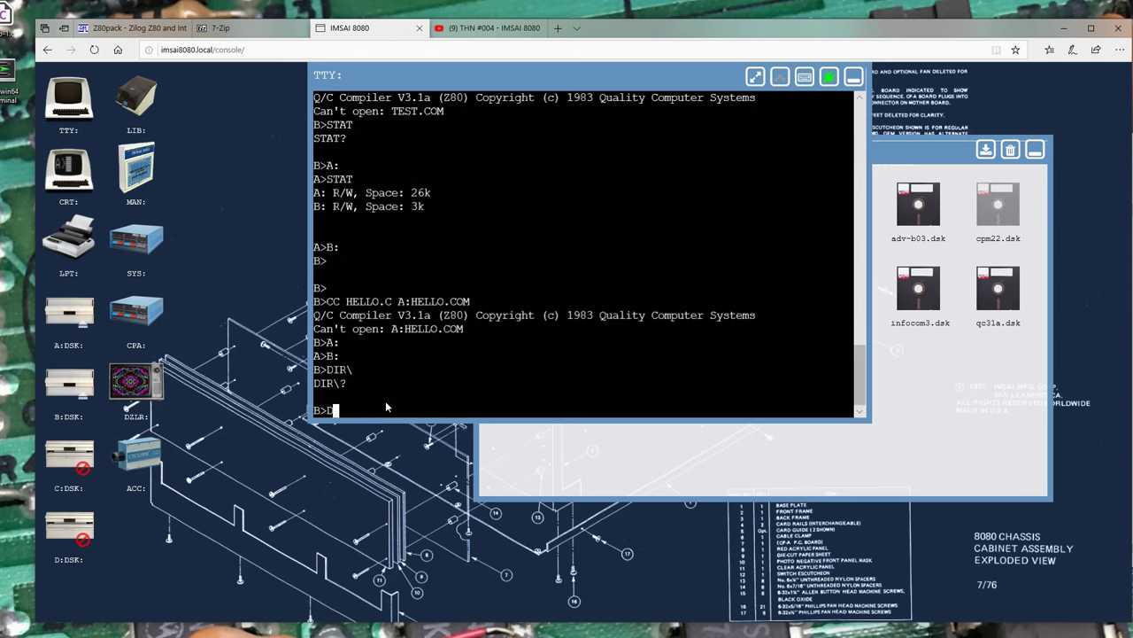
text(IR)
key(Return)
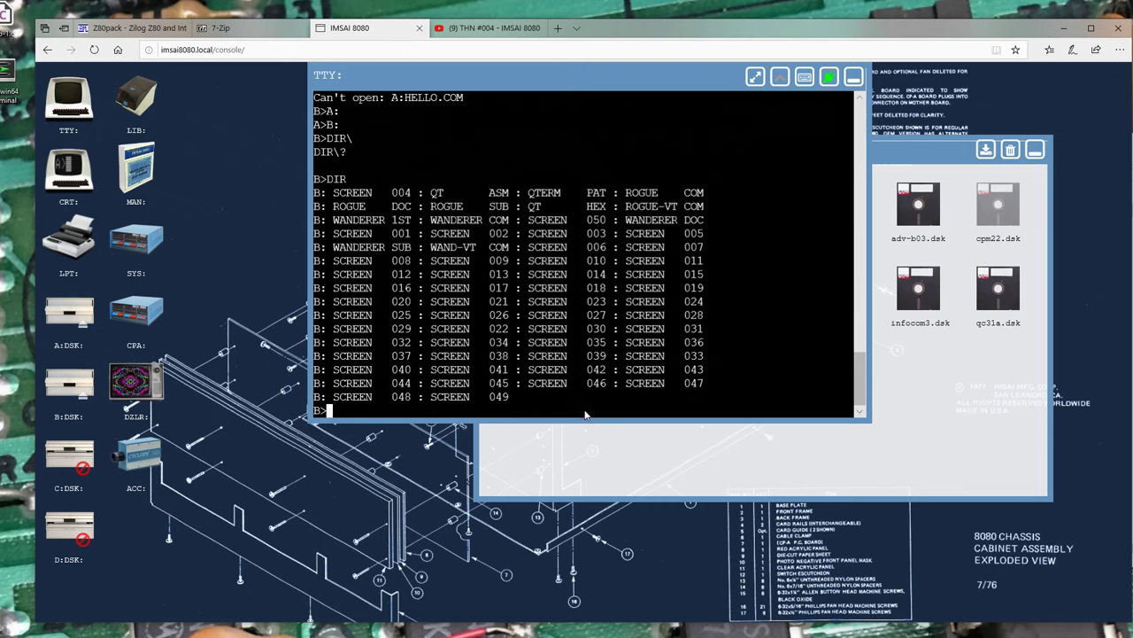
Start the VT-100 version of Rogue from drive B with the command ROGUE-VT
text(ROUGR-VT)
key(Return)
text(RO)
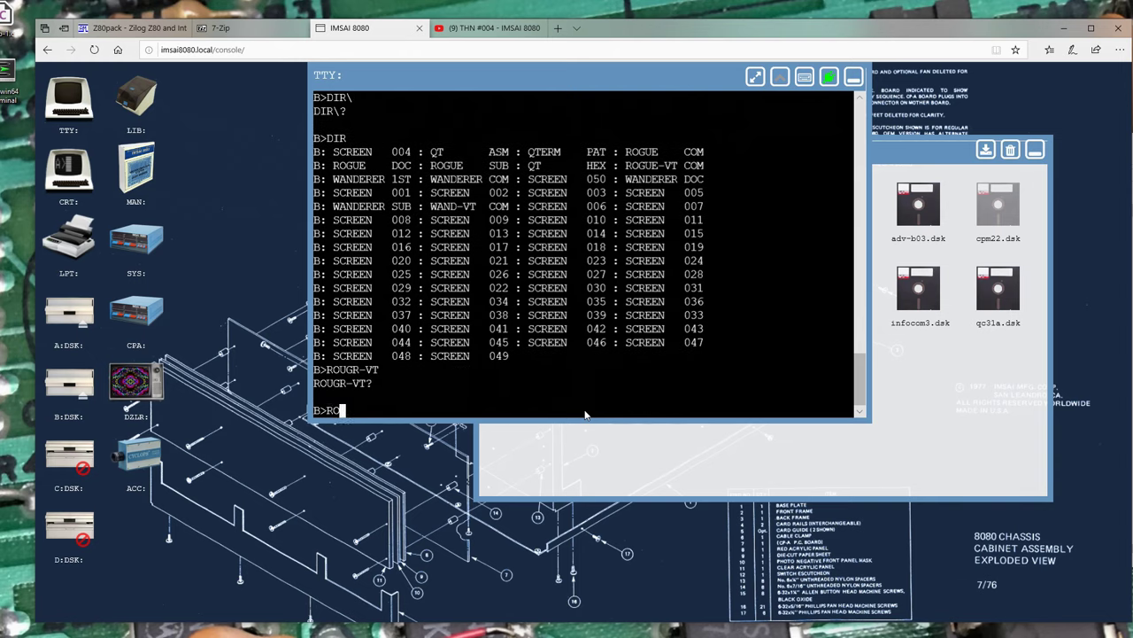
text(UGE-VT)
key(Return)
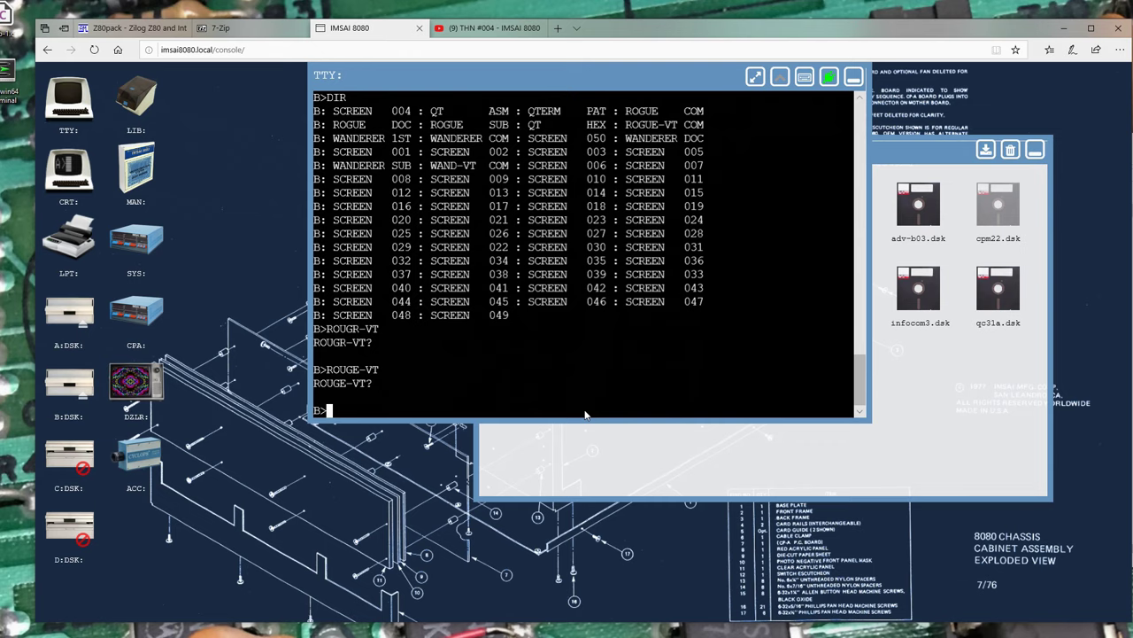
text(ROGUE-VT)
key(Return)
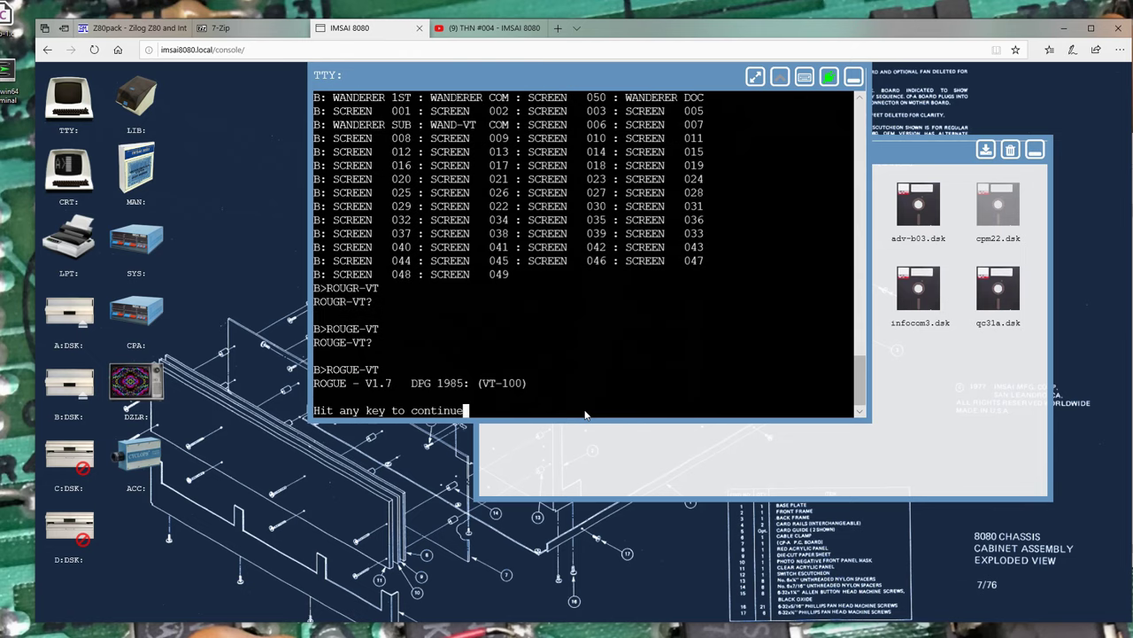
Enter the Rogue dungeon, take off the armour, and list the armour available to wear
key(Return)
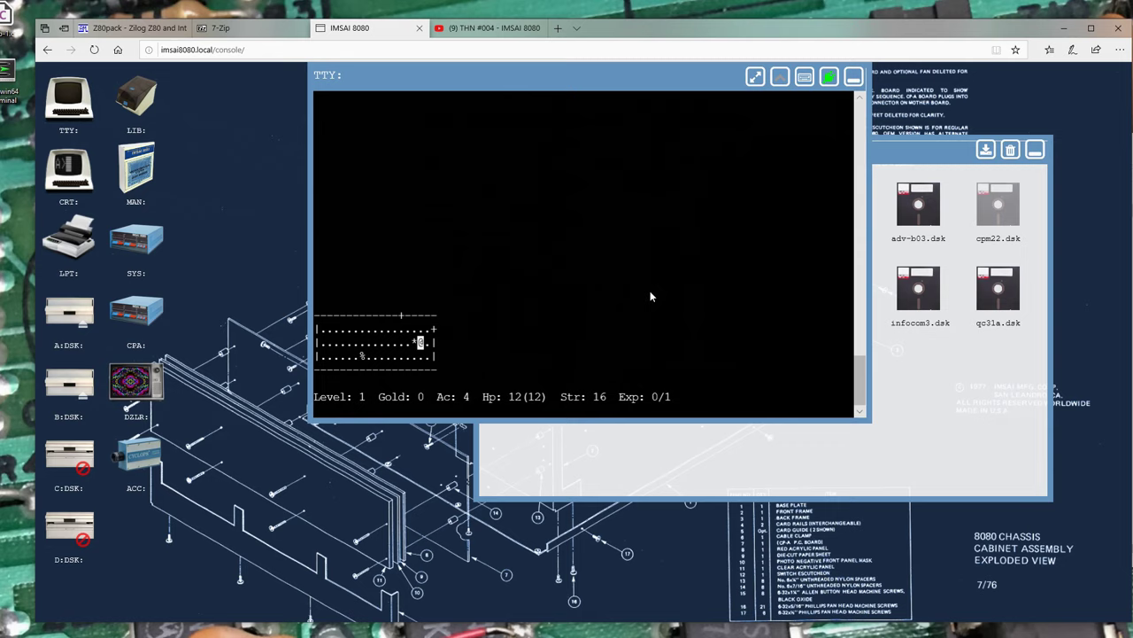
key(T)
key(W)
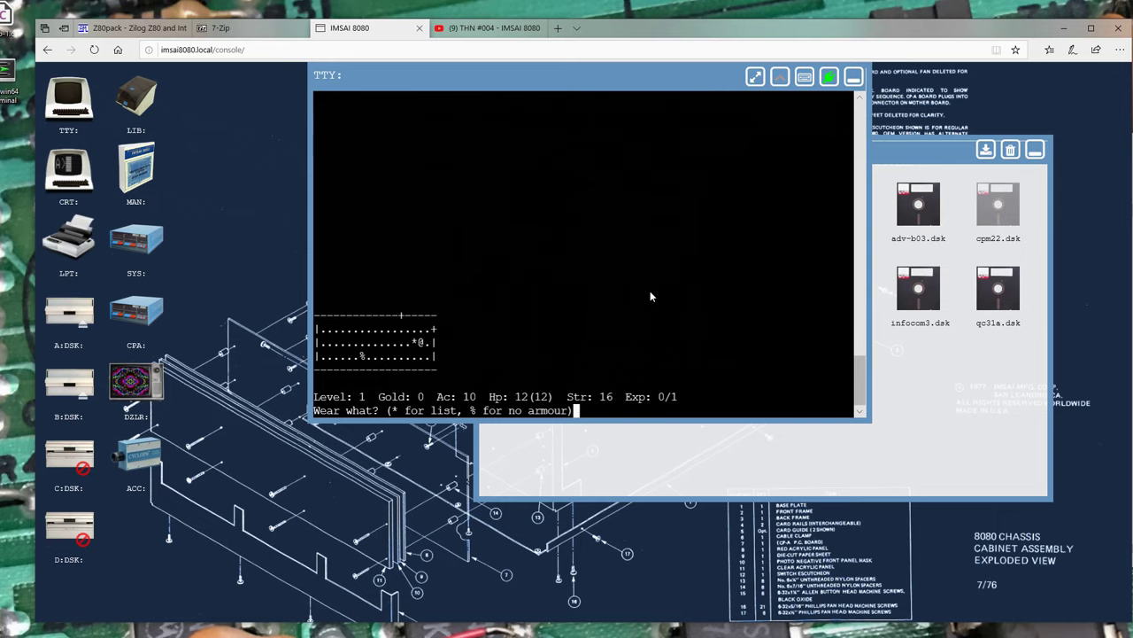
key(asterisk)
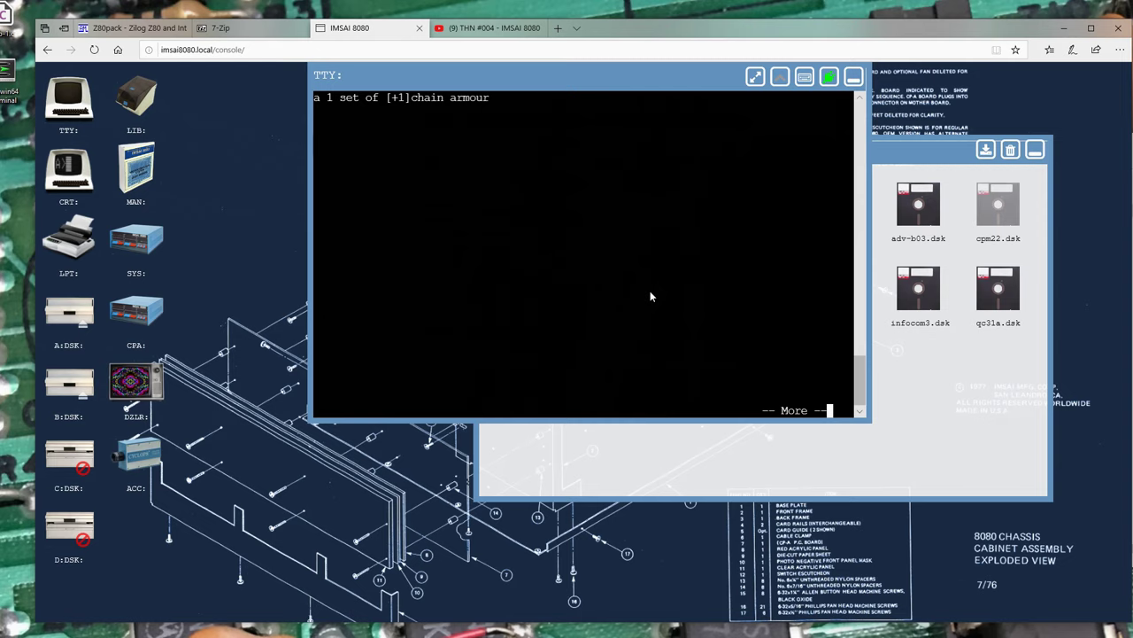
key(space)
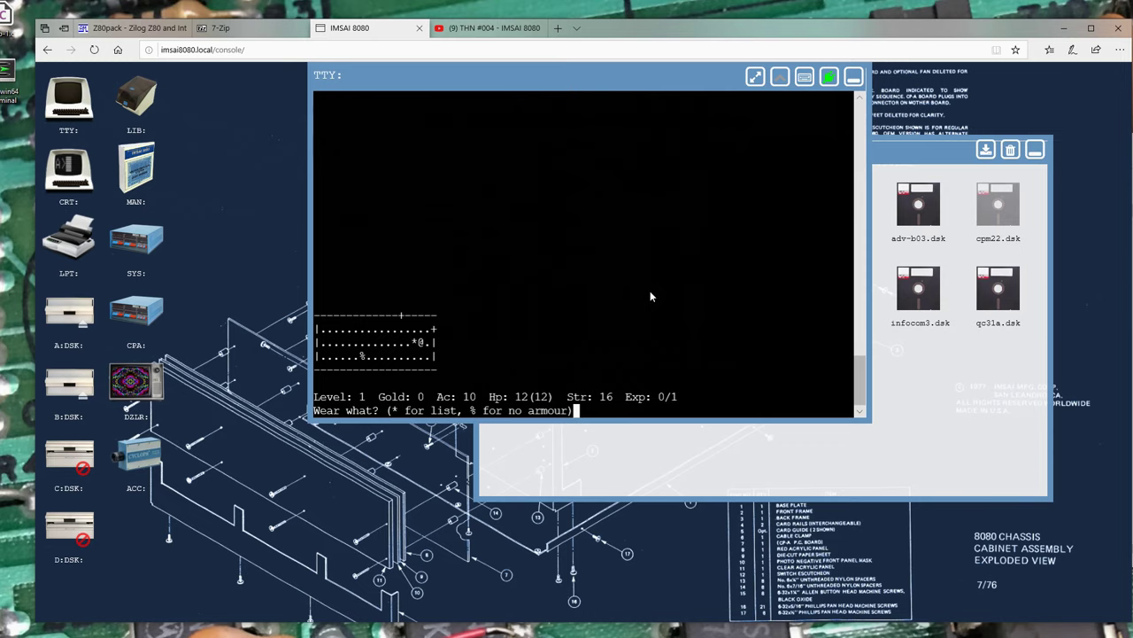
Cancel the wear prompt and move the character one square west to collect the gold
key(Escape)
key(Escape)
key(h)
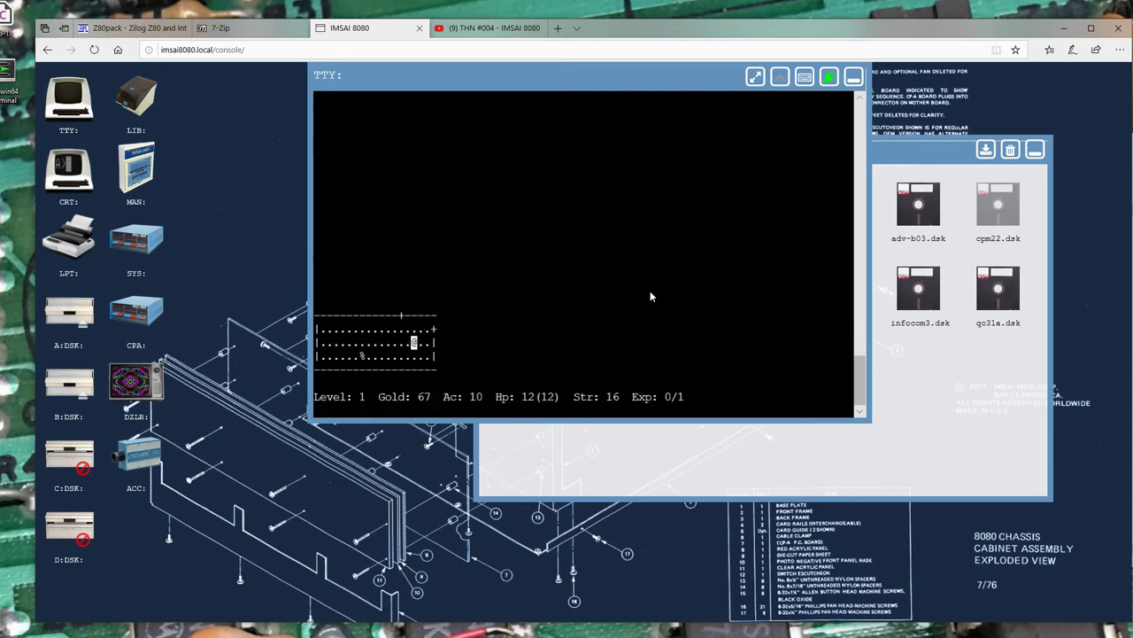
Quit Rogue to the CP/M prompt and eject rogue.dsk from drive B
key(shift+q)
key(y)
key(Return)
key(Return)
key(Return)
key(Return)
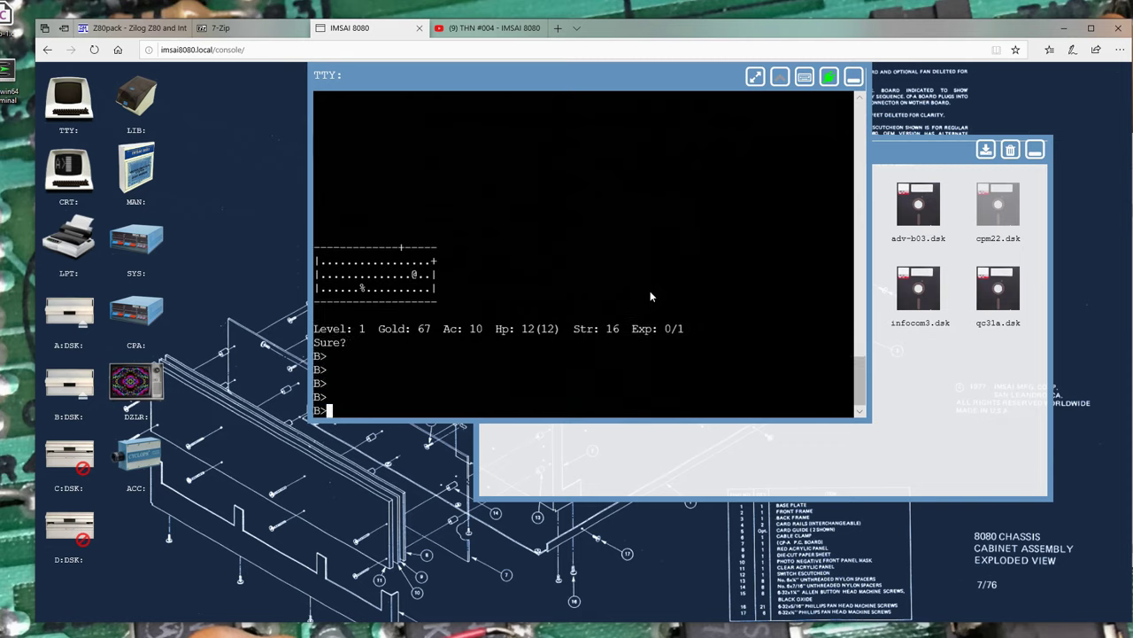
key(Return)
key(Return)
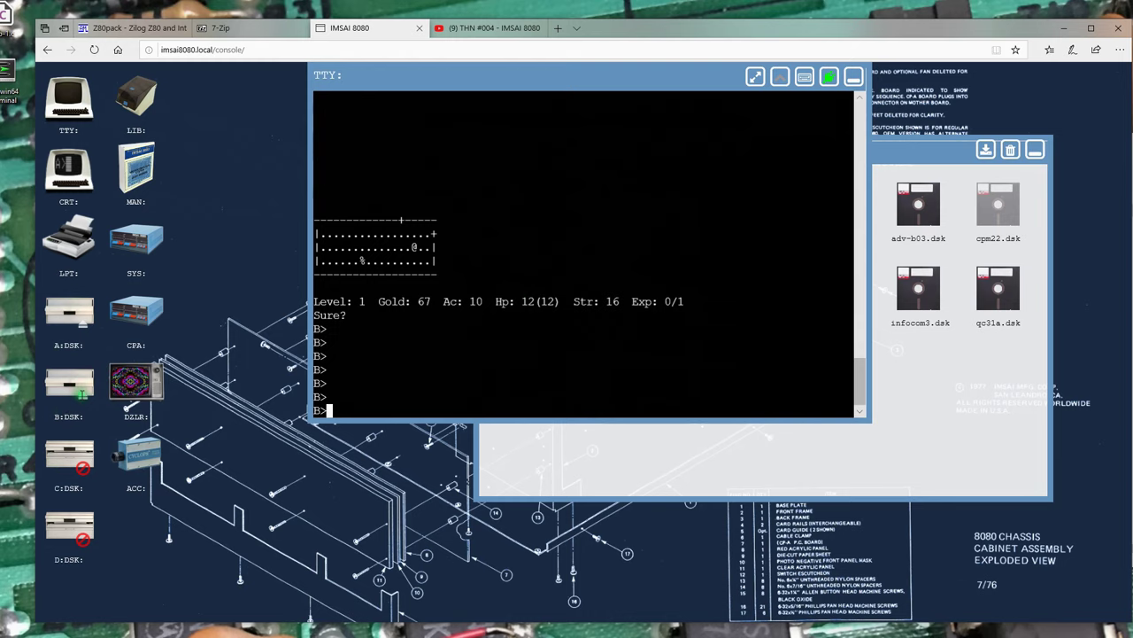
click(79, 392)
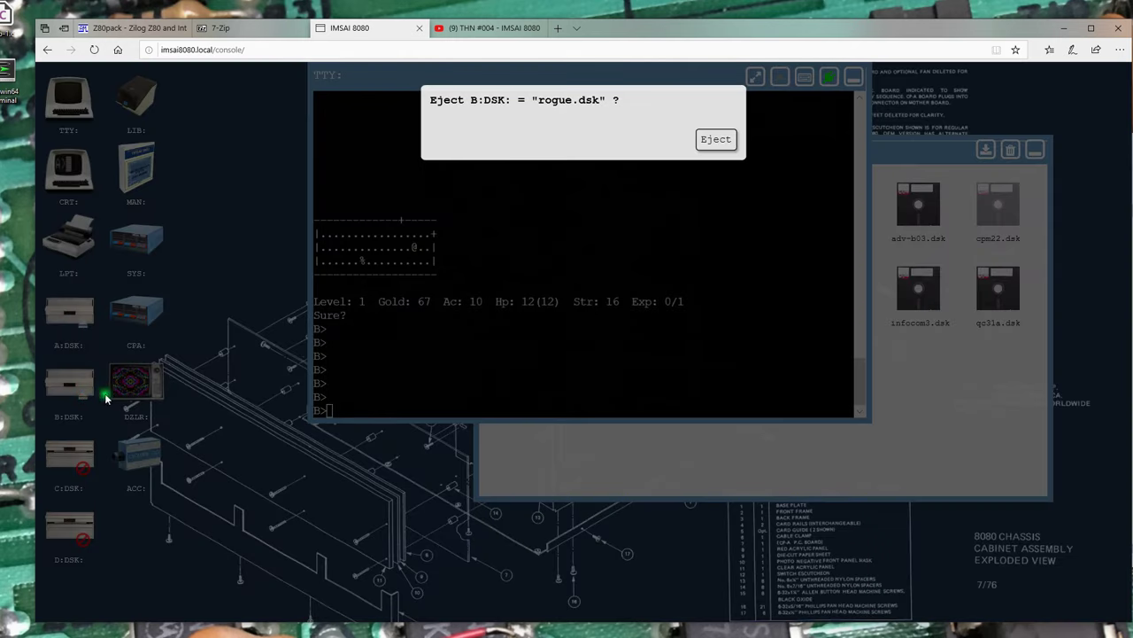
click(708, 139)
Switch to File Explorer and open the nemesis folder in Disk Images
key(alt+Tab)
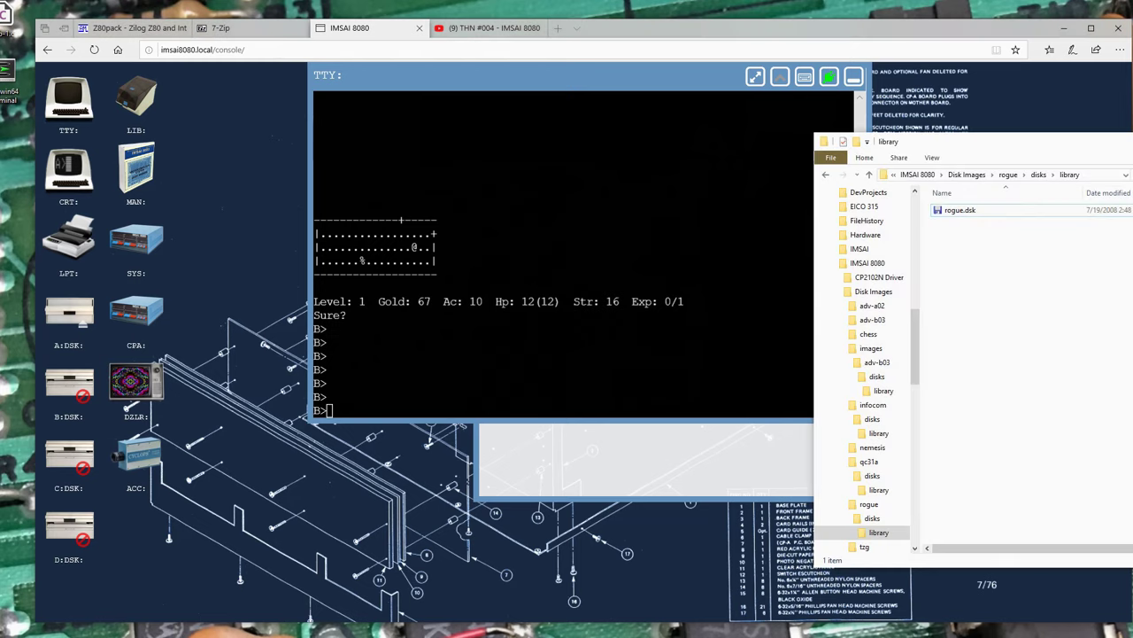
click(972, 176)
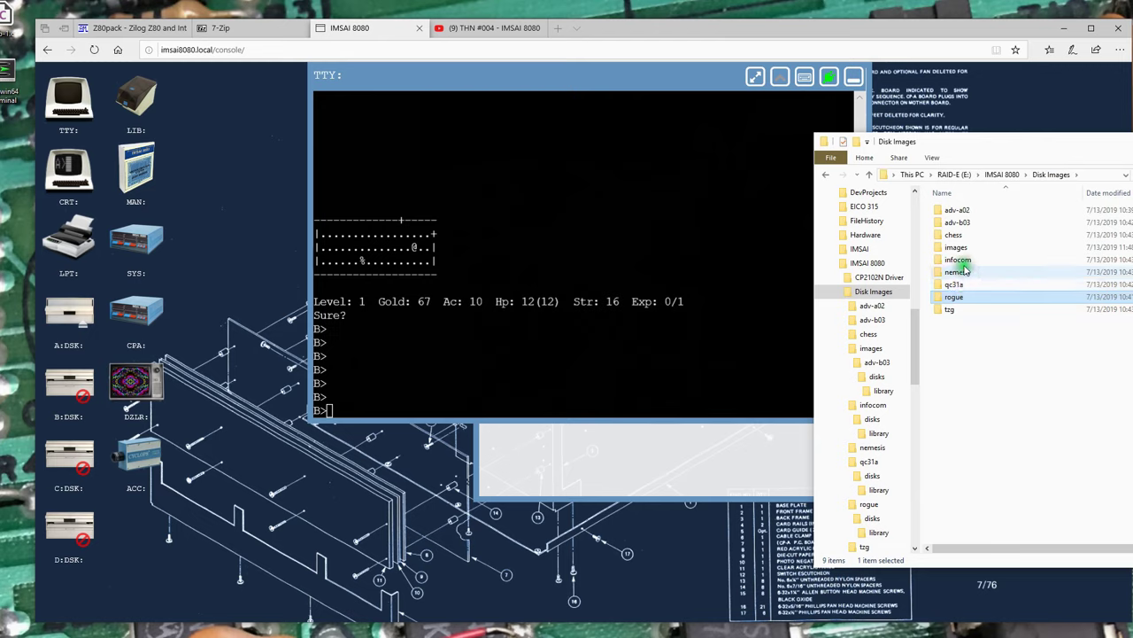
double_click(958, 272)
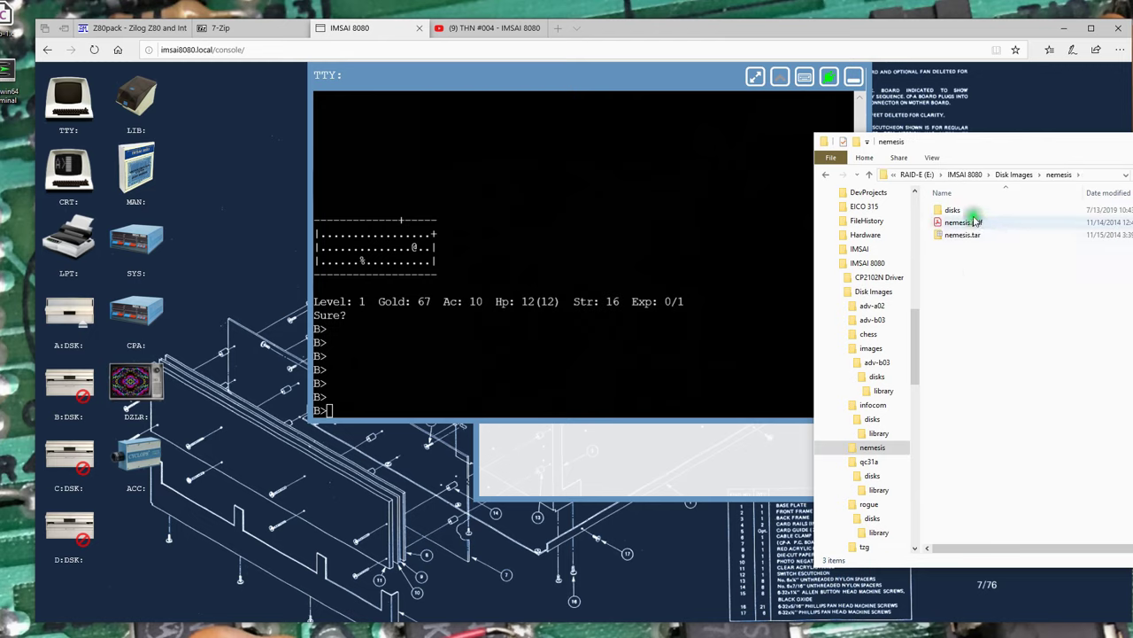
Try to open nemesis.pdf in Adobe Acrobat Reader DC
click(969, 225)
double_click(969, 225)
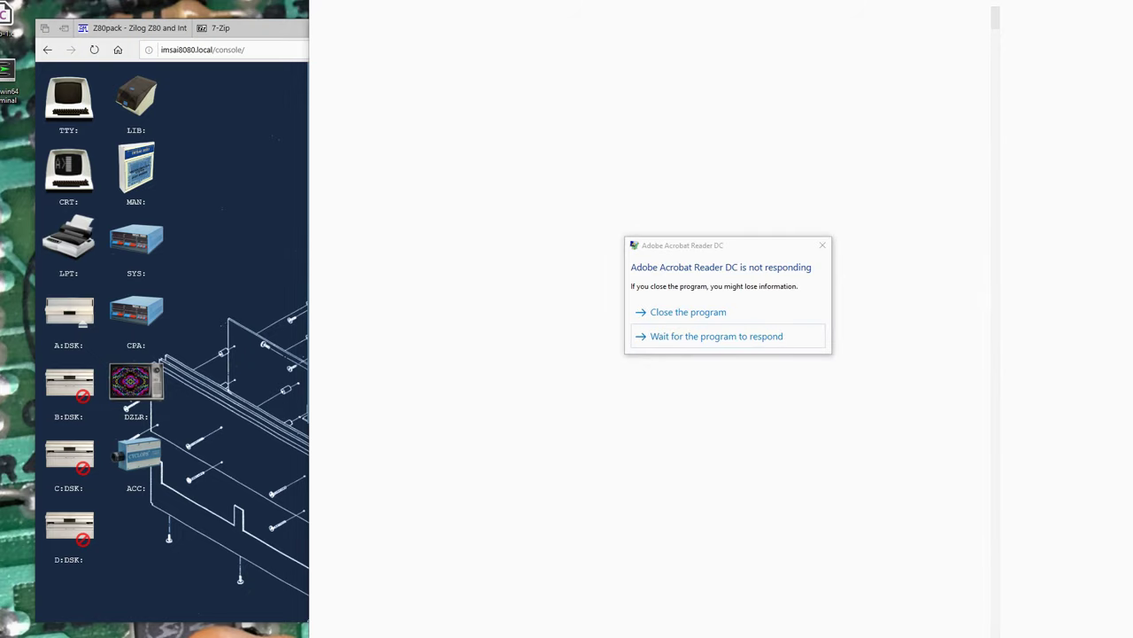
click(713, 316)
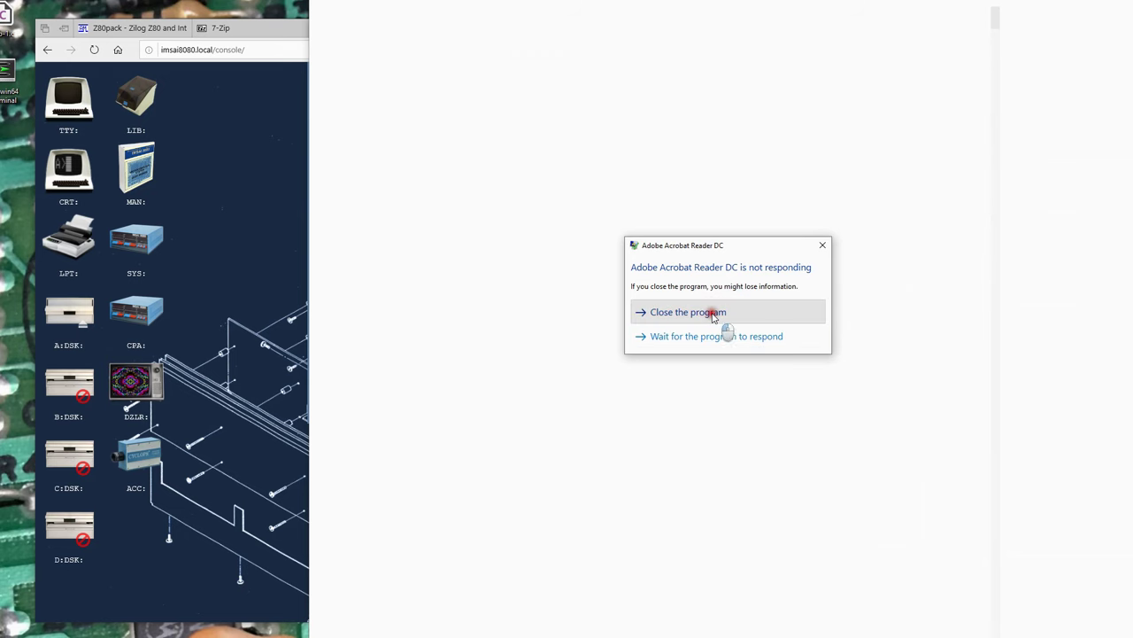
click(969, 222)
right_click(976, 225)
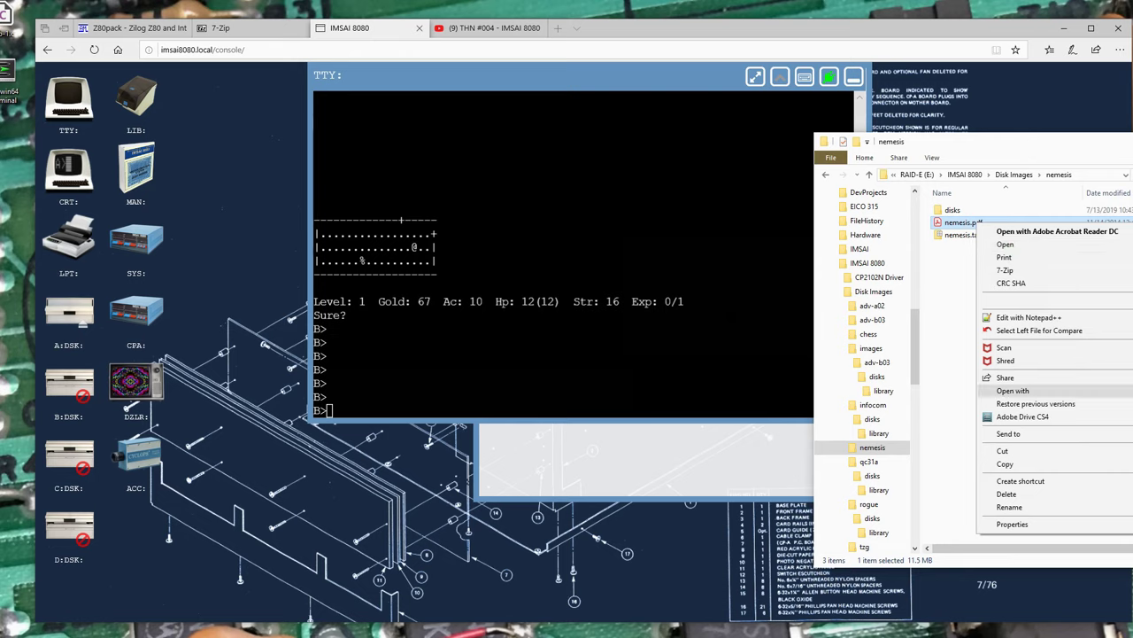
click(1005, 244)
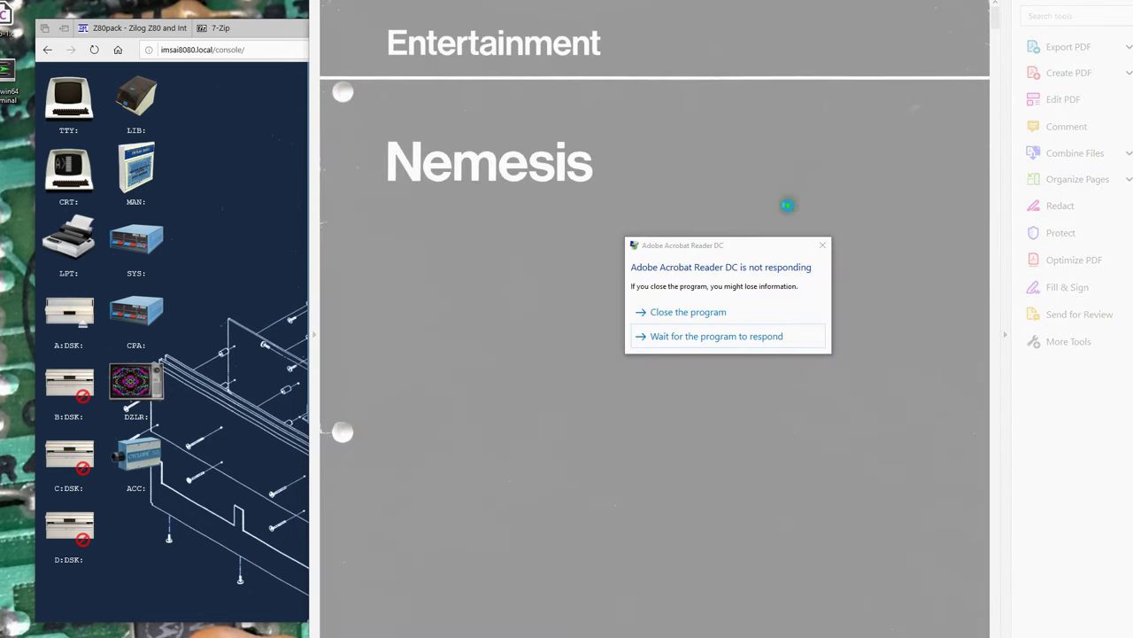
click(663, 380)
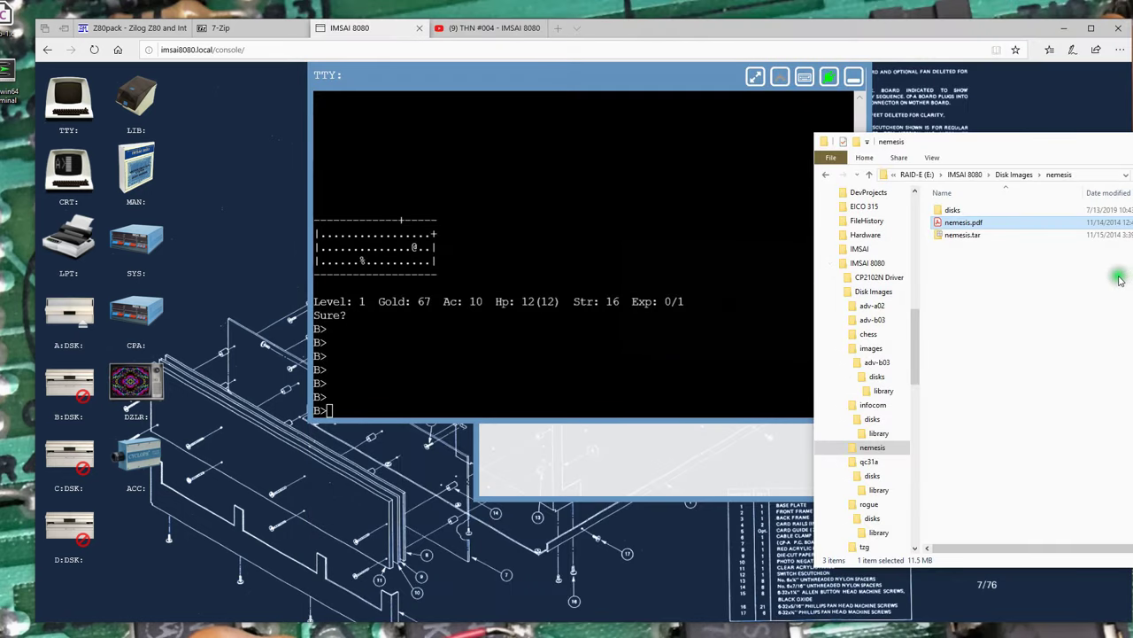
Open nemesis.pdf in the other installed Adobe Acrobat program and cancel the Adobe Product Improvement Program offer
click(983, 223)
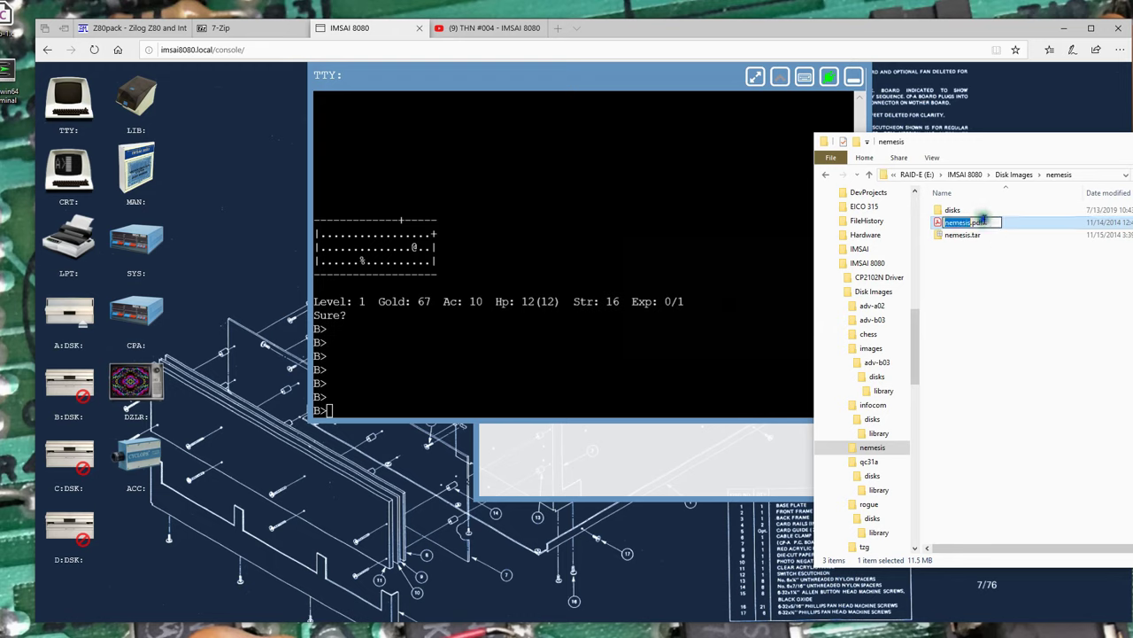
right_click(983, 224)
click(952, 310)
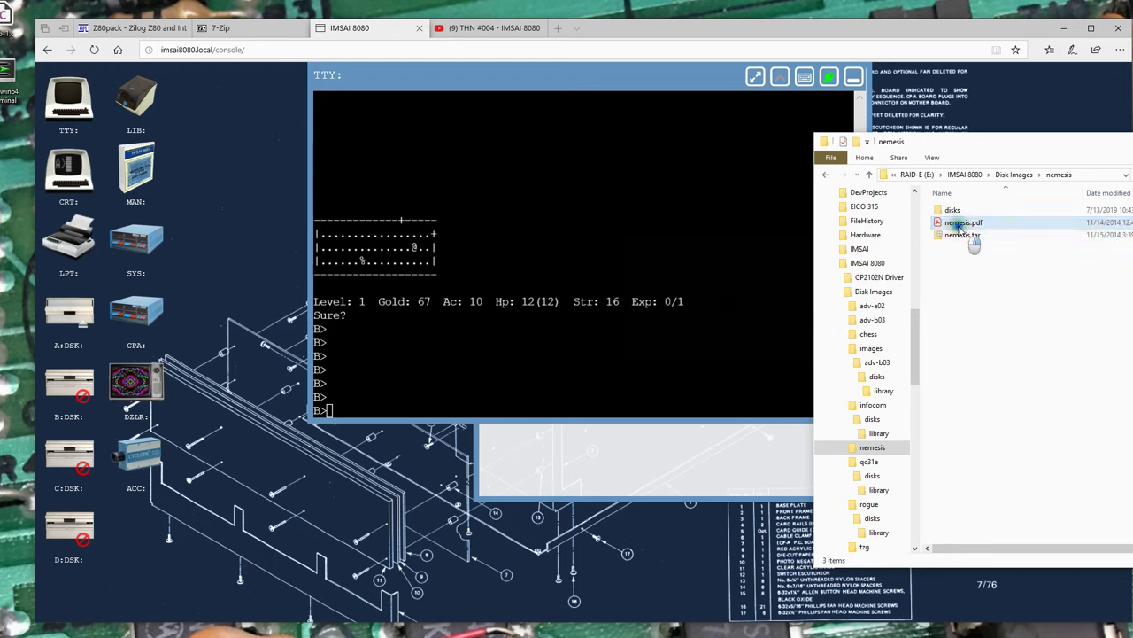
right_click(959, 225)
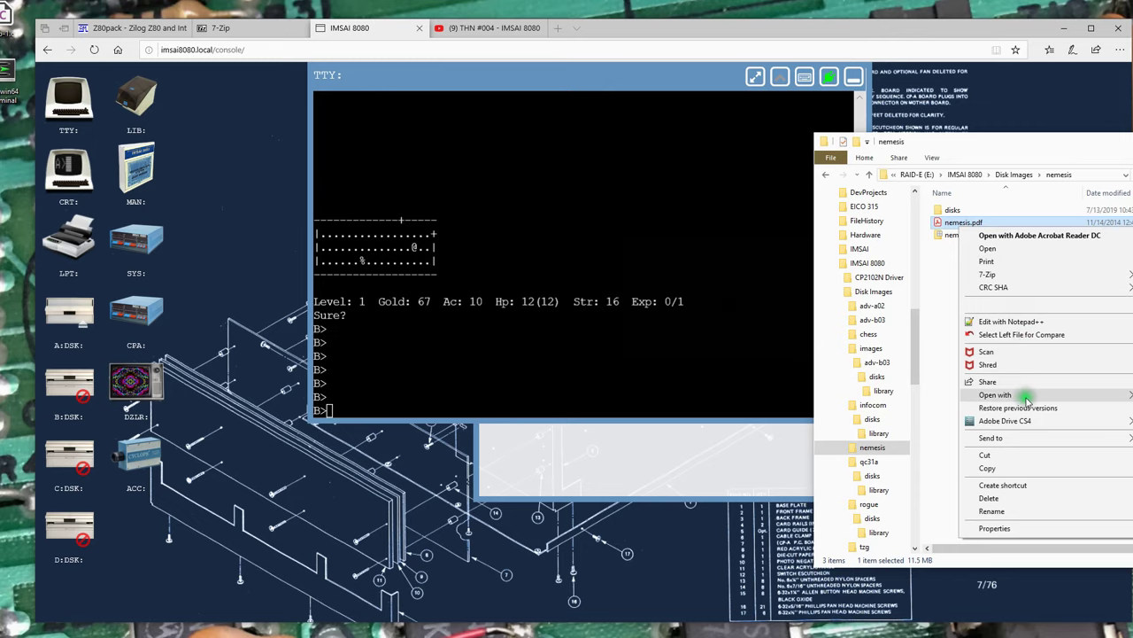
key(Escape)
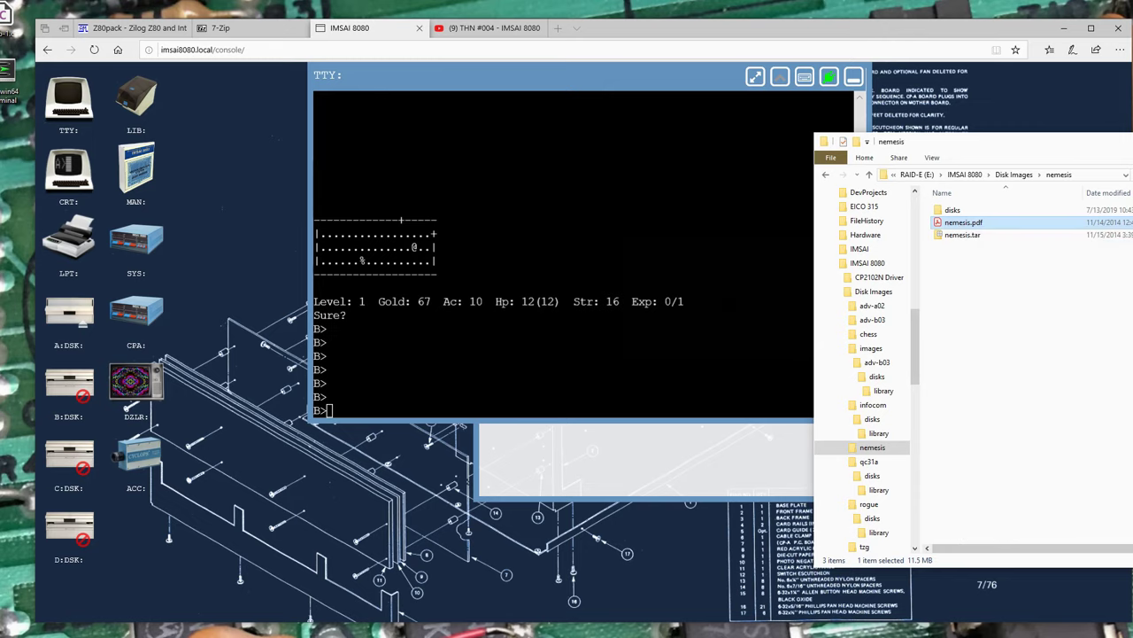
key(Return)
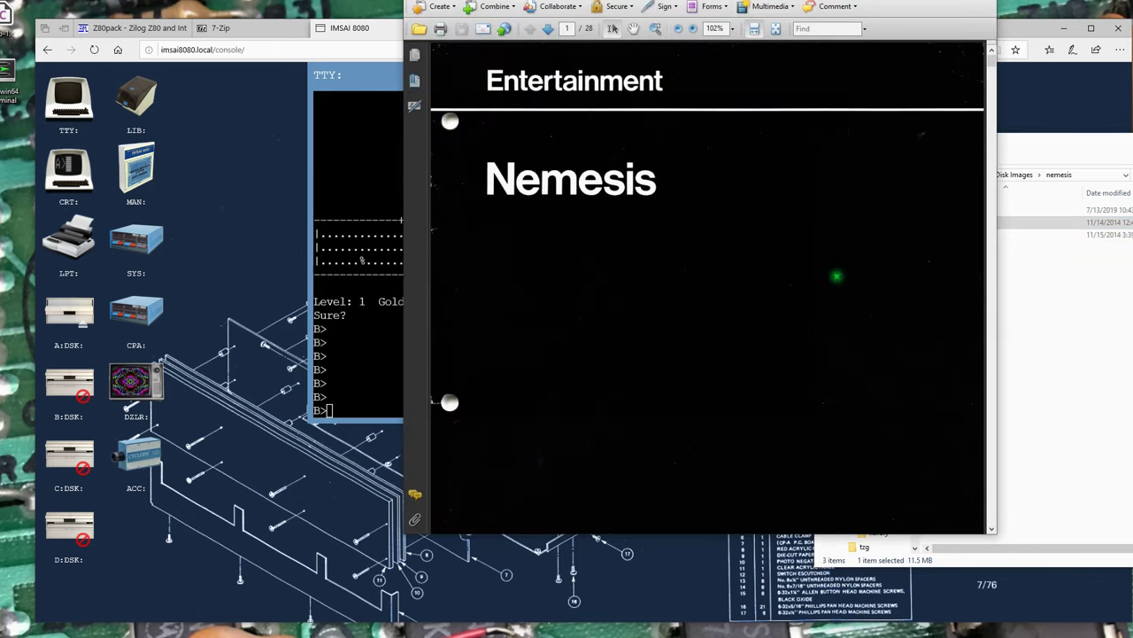
scroll(708, 284, down, 3)
scroll(837, 276, up, 2)
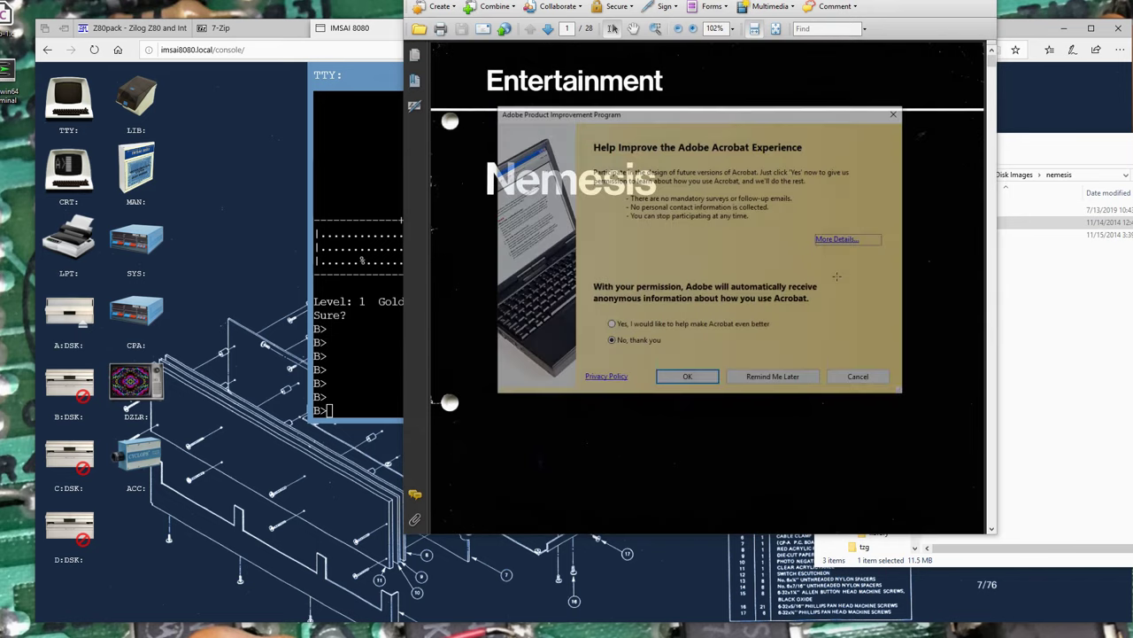
click(881, 378)
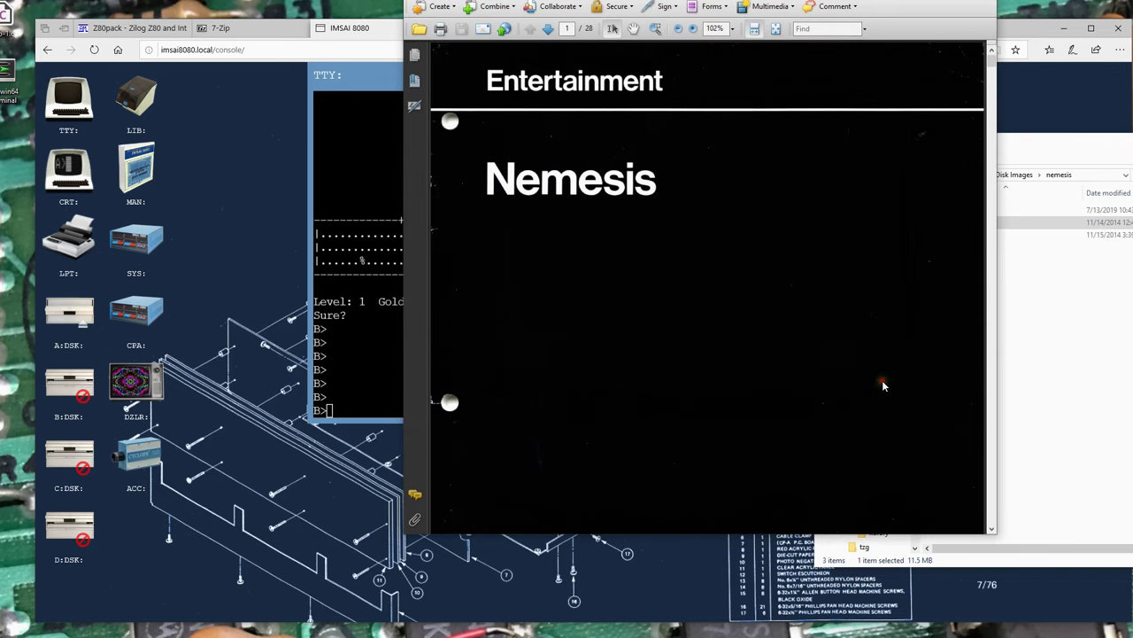
Look through the Nemesis manual from the cover past the table of contents to manual page 4, and close Acrobat
scroll(818, 307, down, 10)
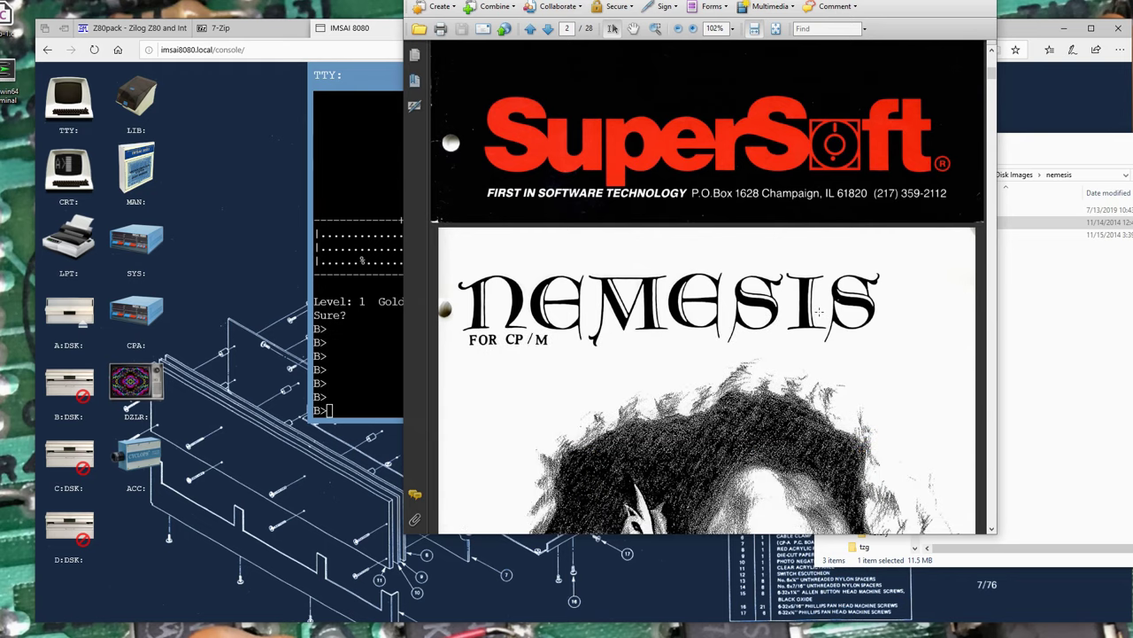
scroll(820, 316, down, 8)
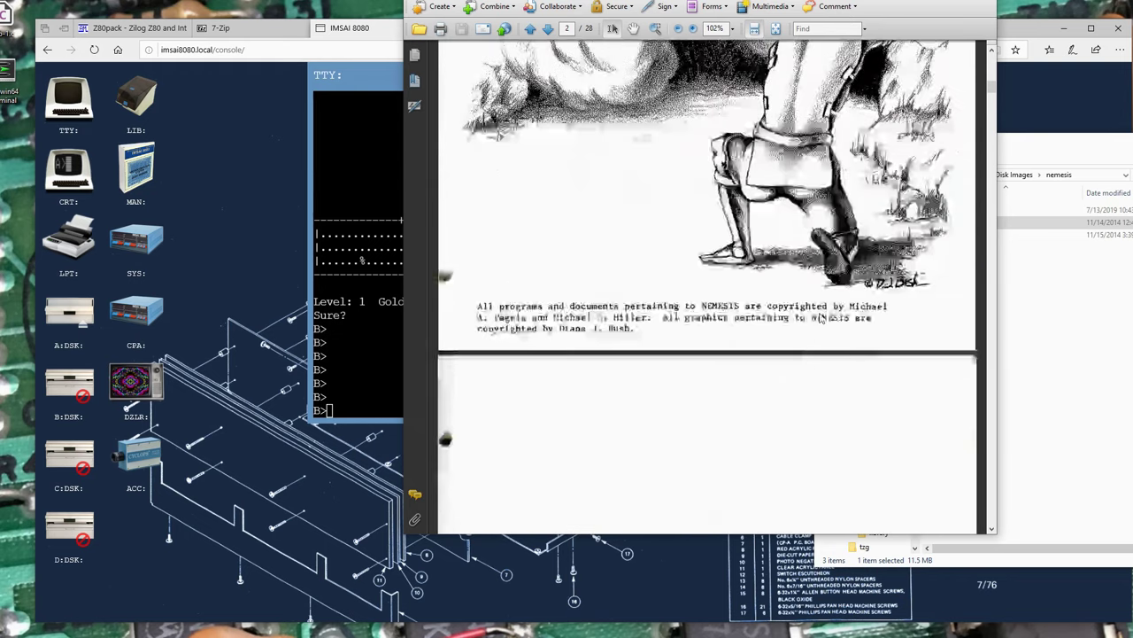
scroll(820, 318, down, 5)
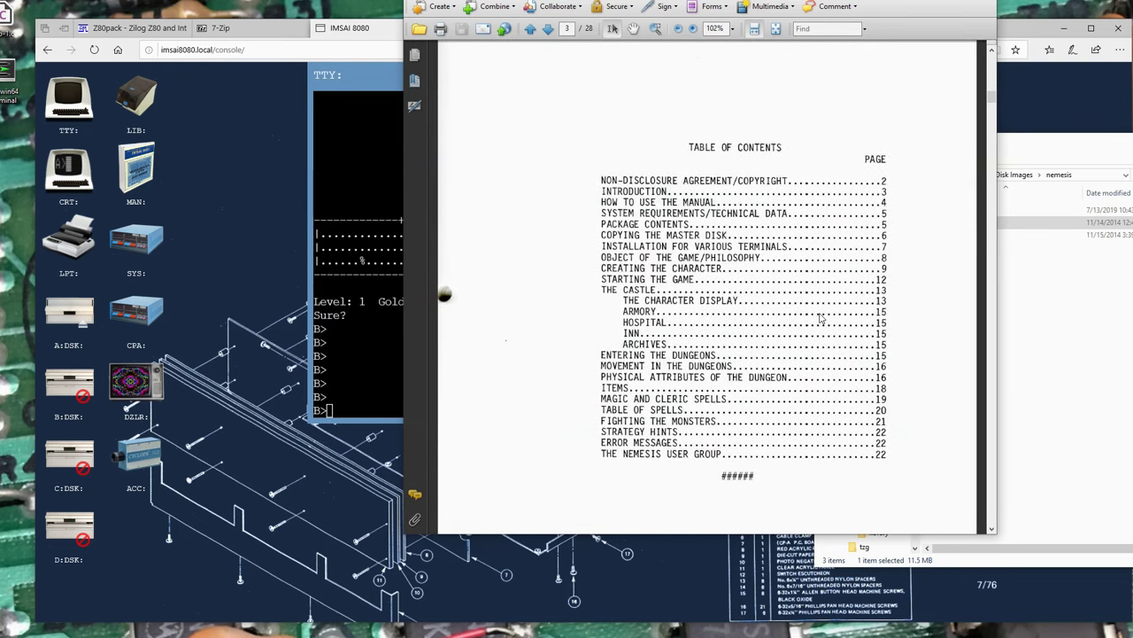
scroll(820, 318, down, 10)
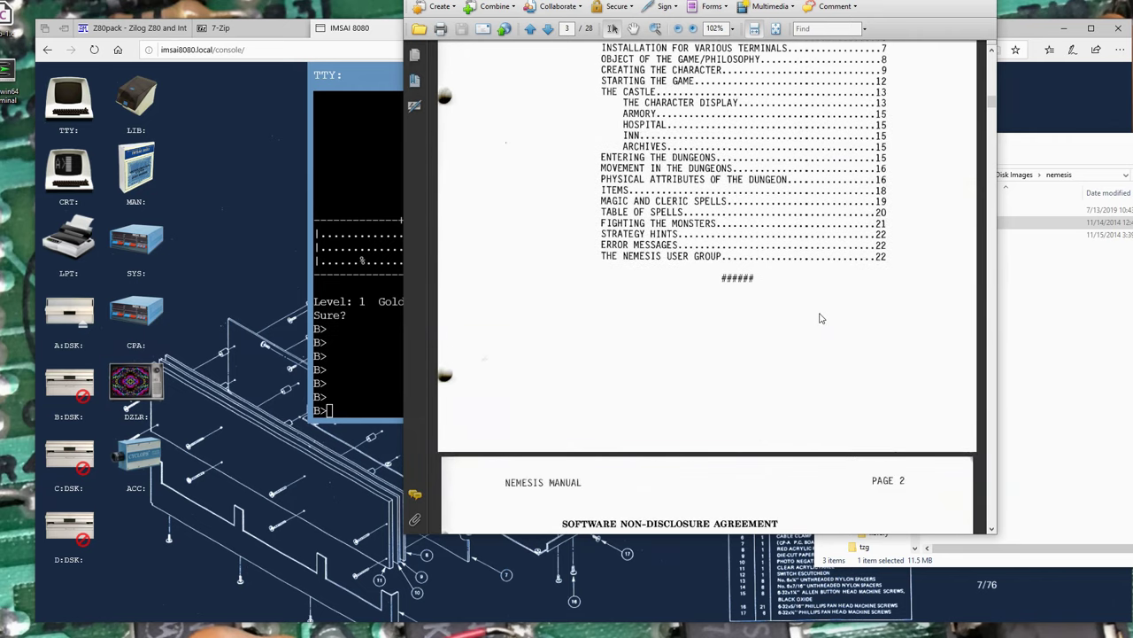
scroll(820, 318, down, 20)
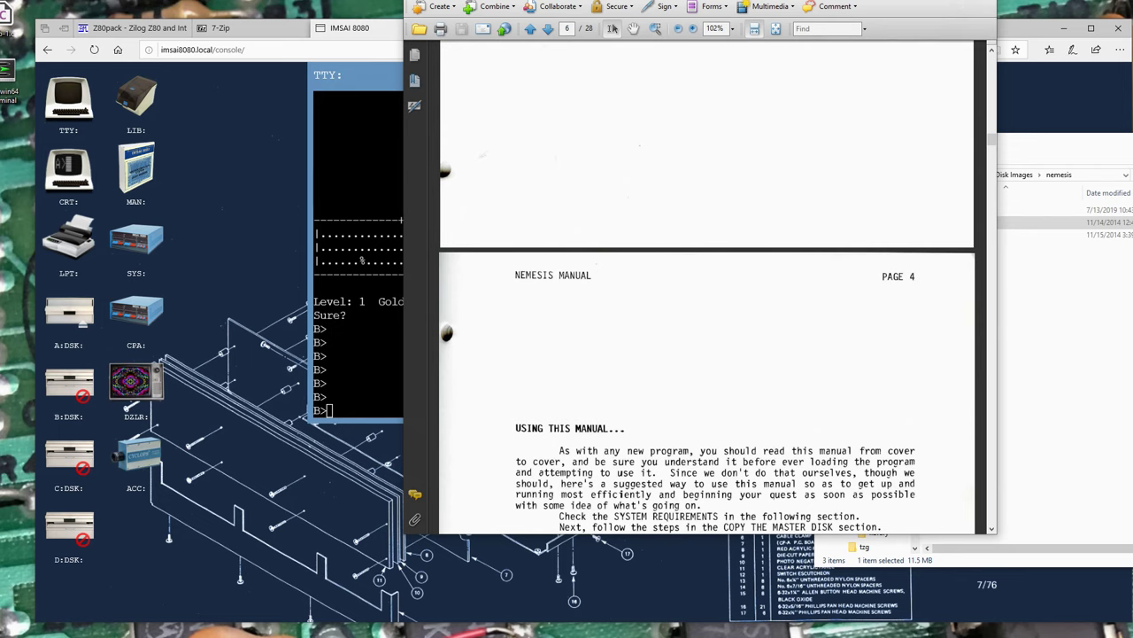
key(ctrl+q)
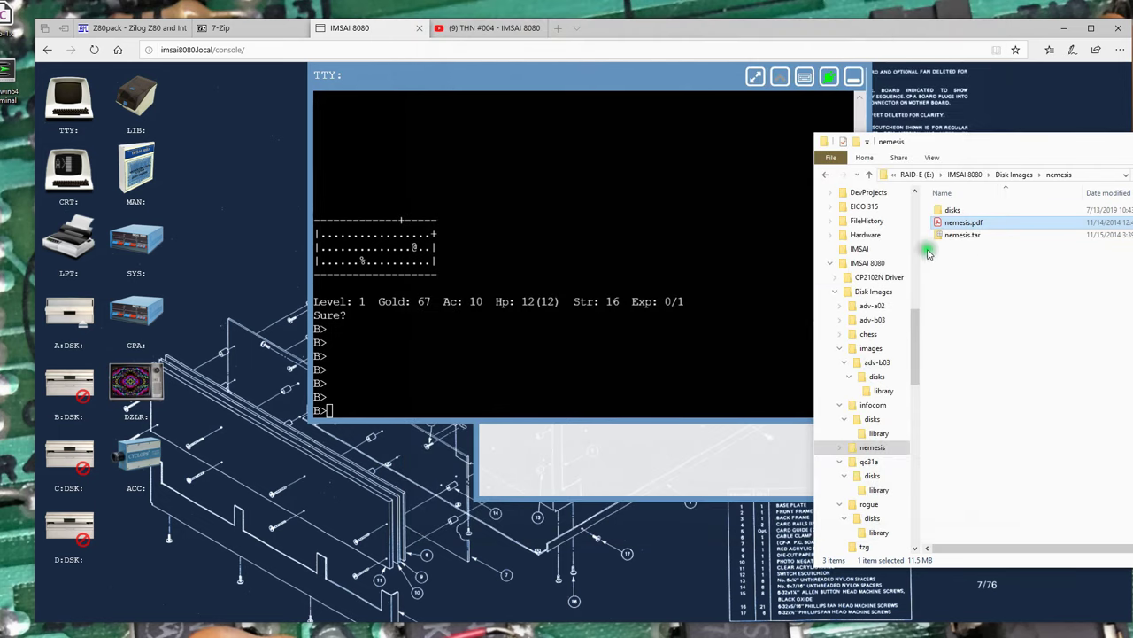
Bring the LIB library window forward, switch back to File Explorer and open the folder nemesis\disks\library
click(582, 462)
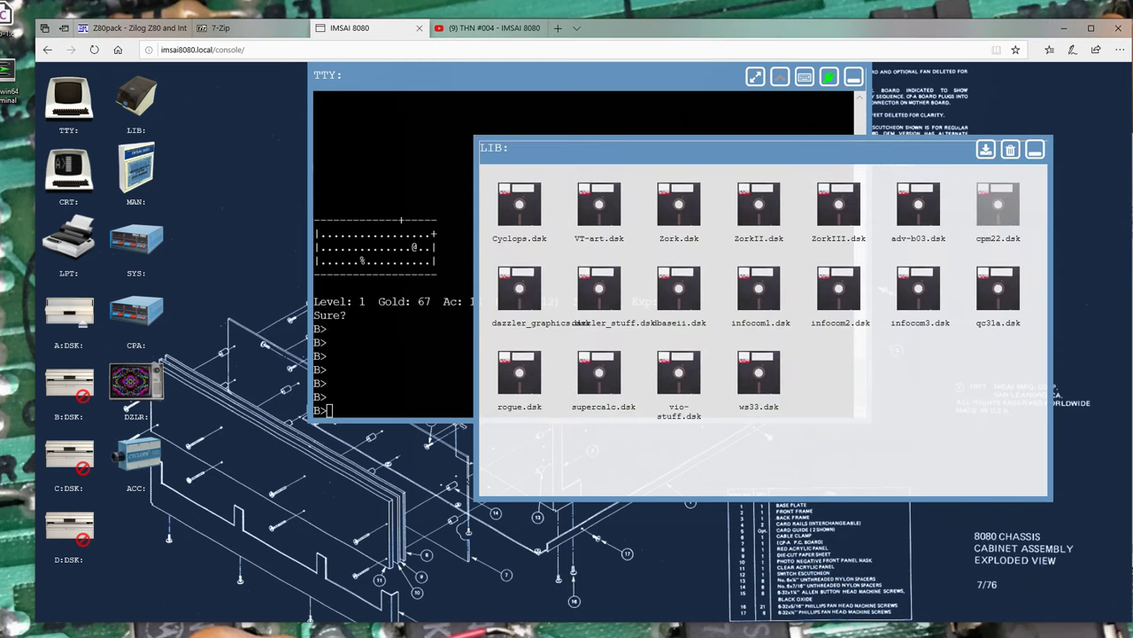
key(alt+Tab)
drag(949, 210, 950, 212)
double_click(949, 210)
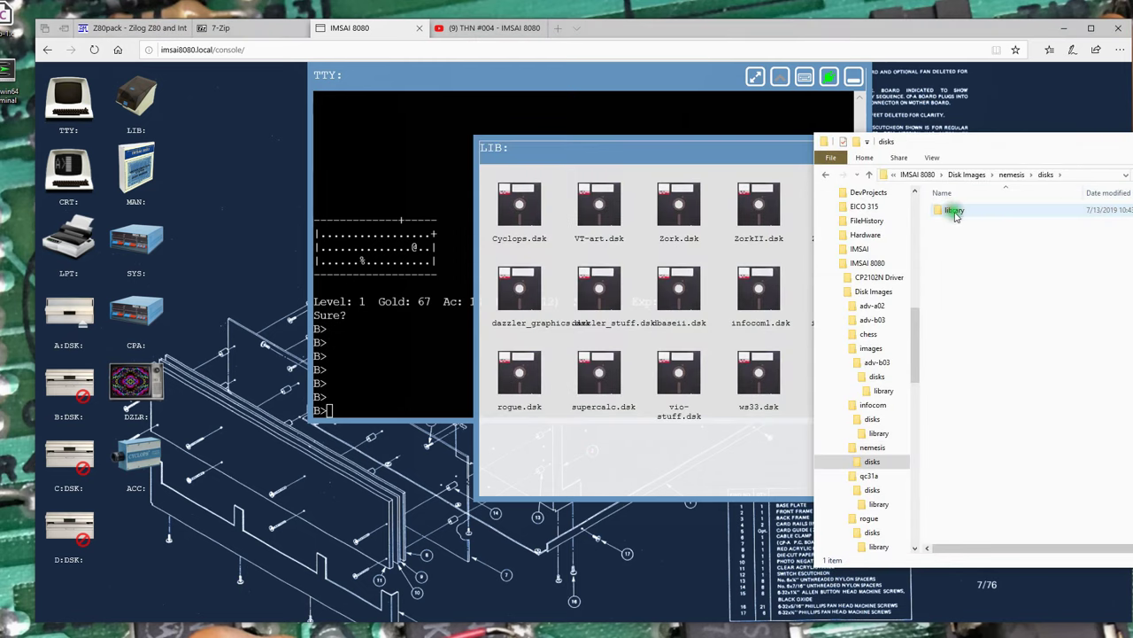
double_click(949, 210)
Upload nemesis.dsk to the LIB library and mount it in drive B
drag(970, 224, 683, 470)
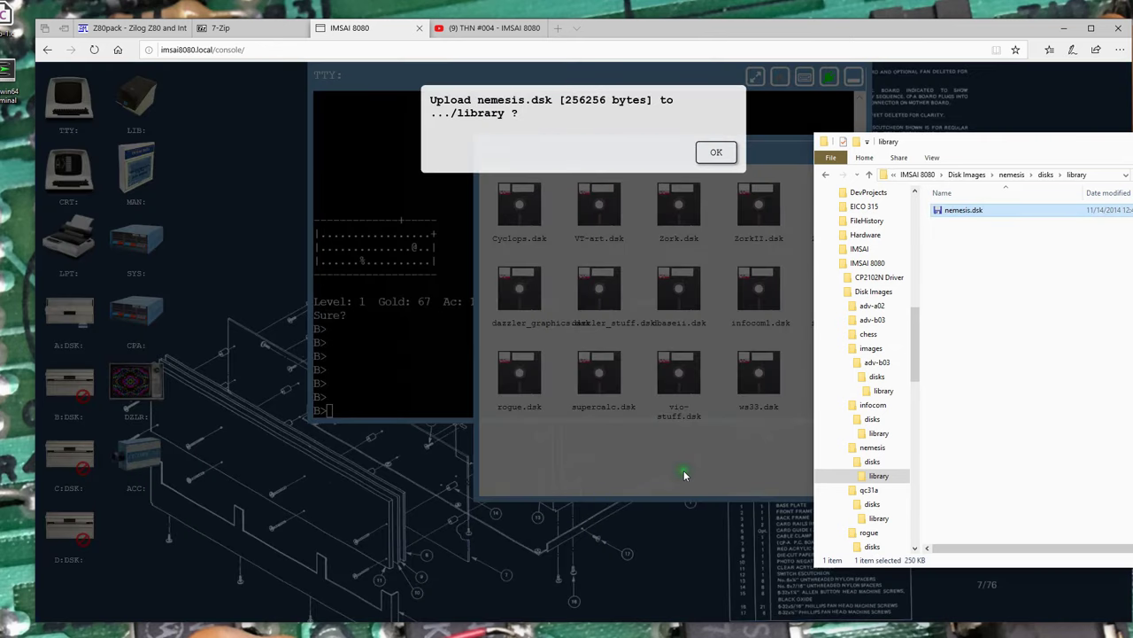
click(715, 152)
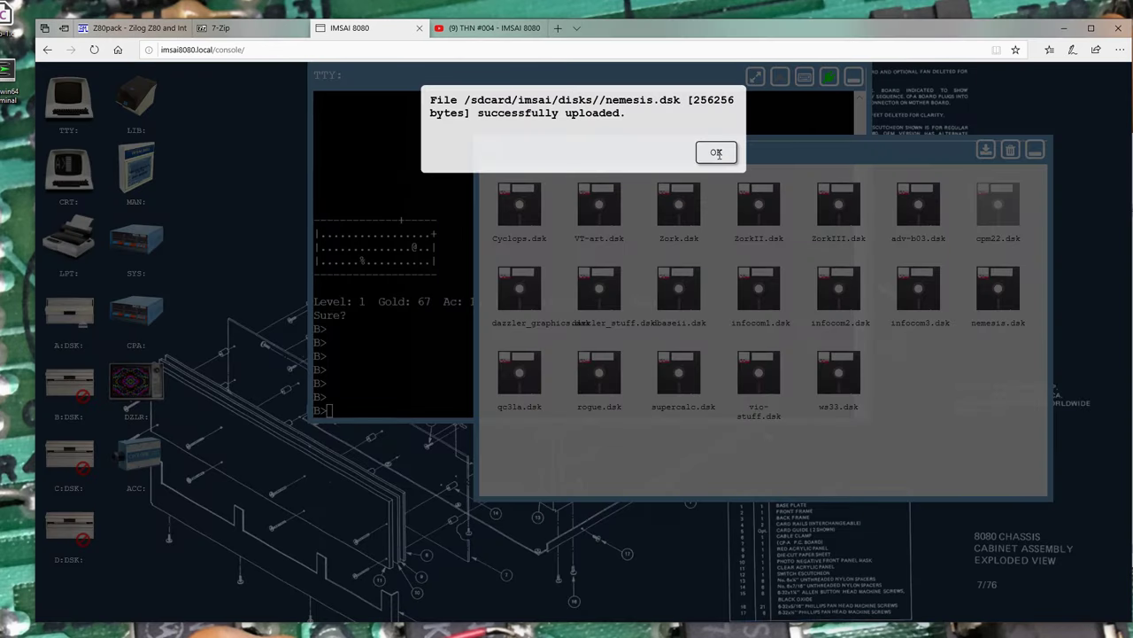
click(717, 152)
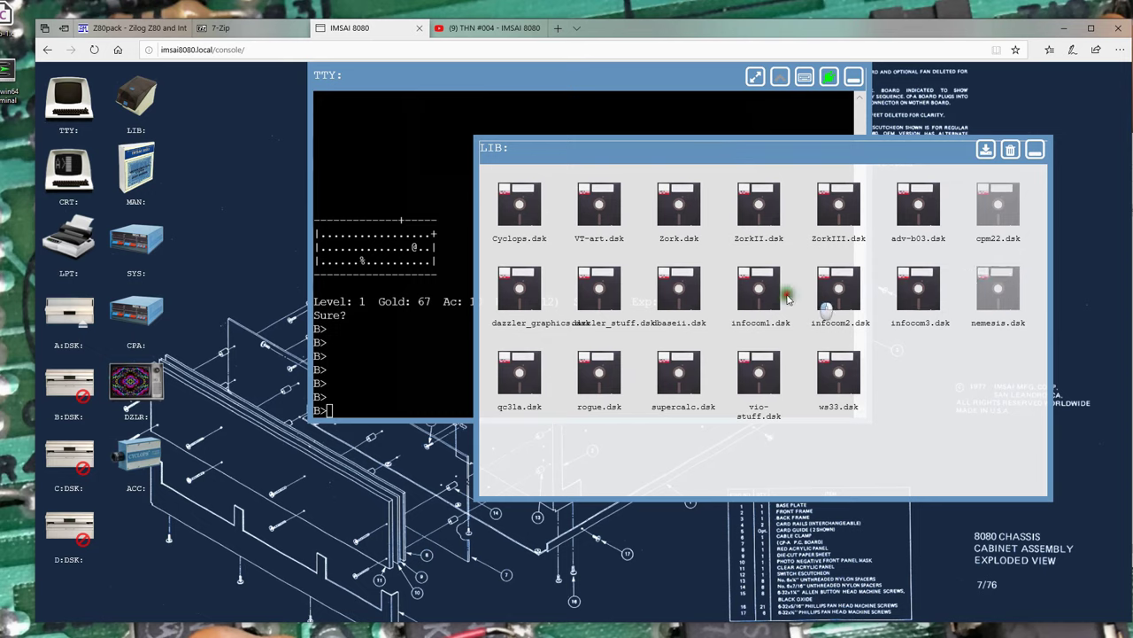
drag(787, 299, 74, 385)
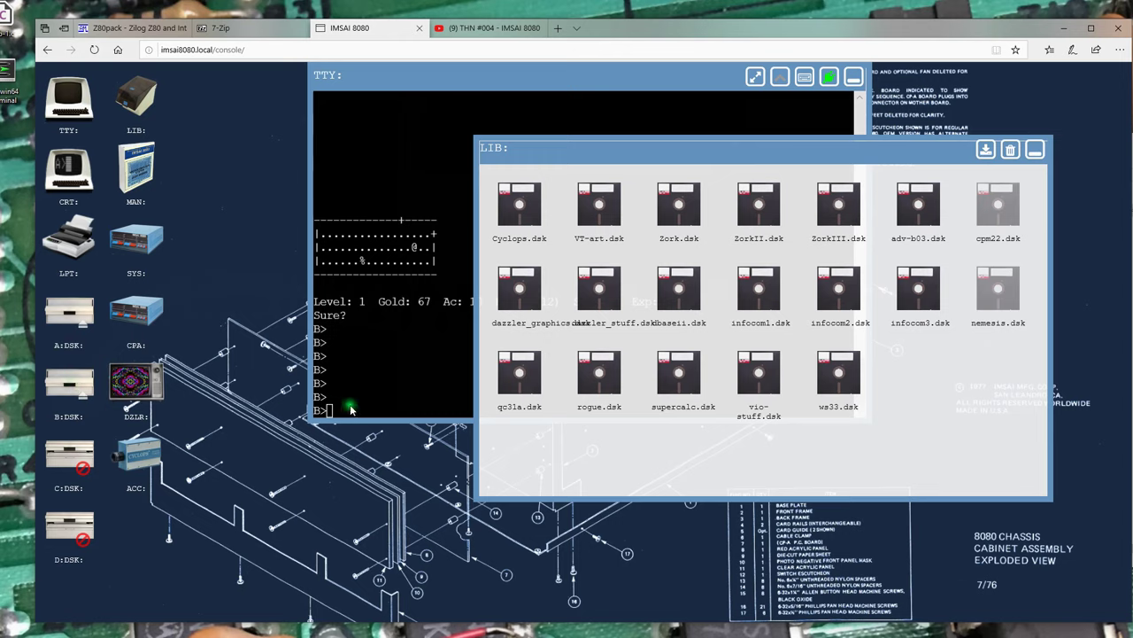
List the files on drive B and display the contents of README.TXT in the TTY terminal
click(437, 410)
text(DIR)
key(Return)
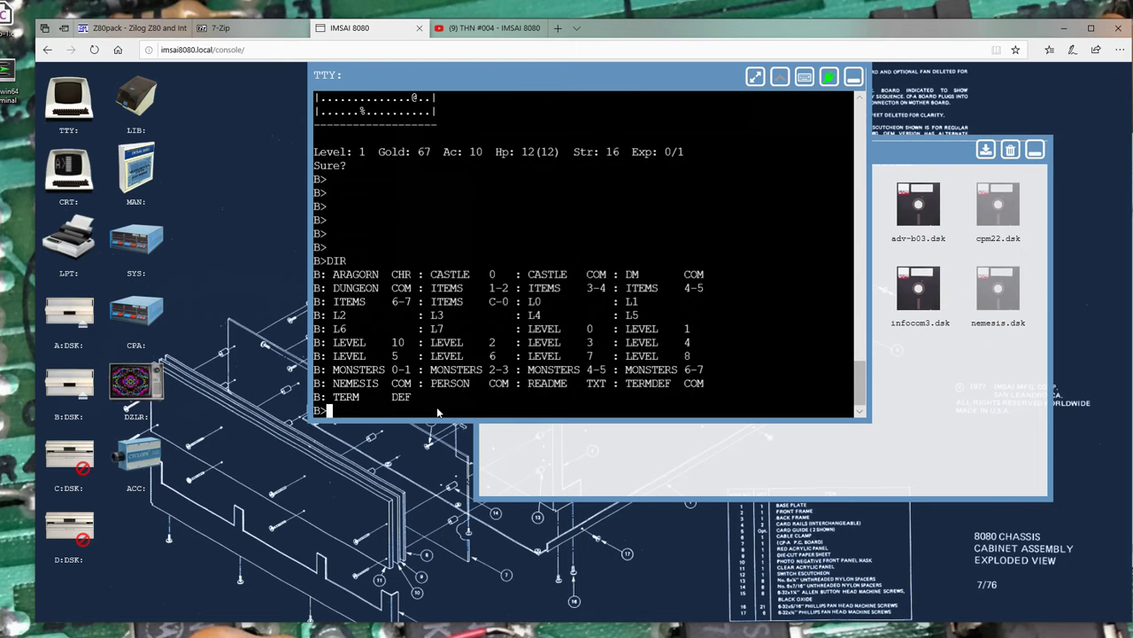
text(TYPE README.TXT)
key(Return)
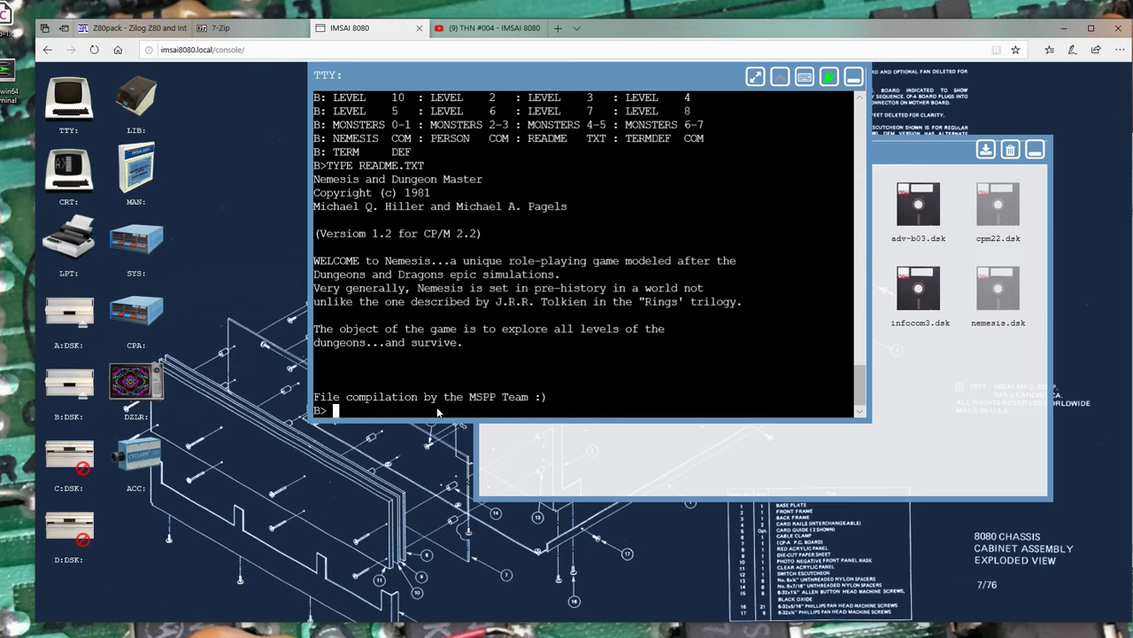
key(Return)
key(Return)
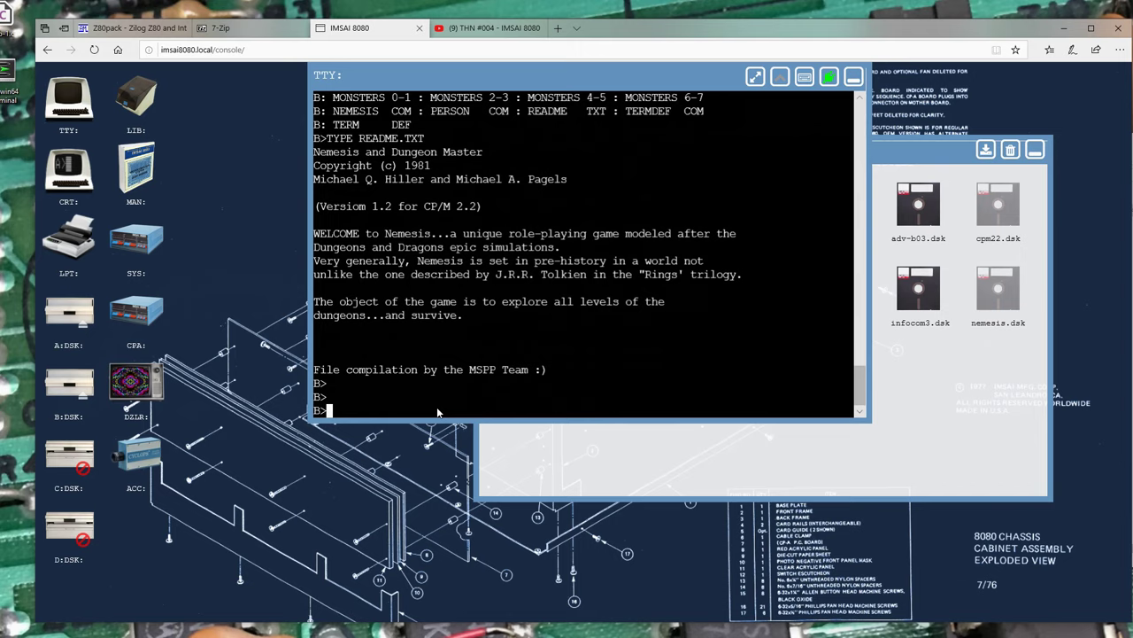
Try to run NEMESIS from drive B, and list the drive's files again
text(NEMESIS)
key(Return)
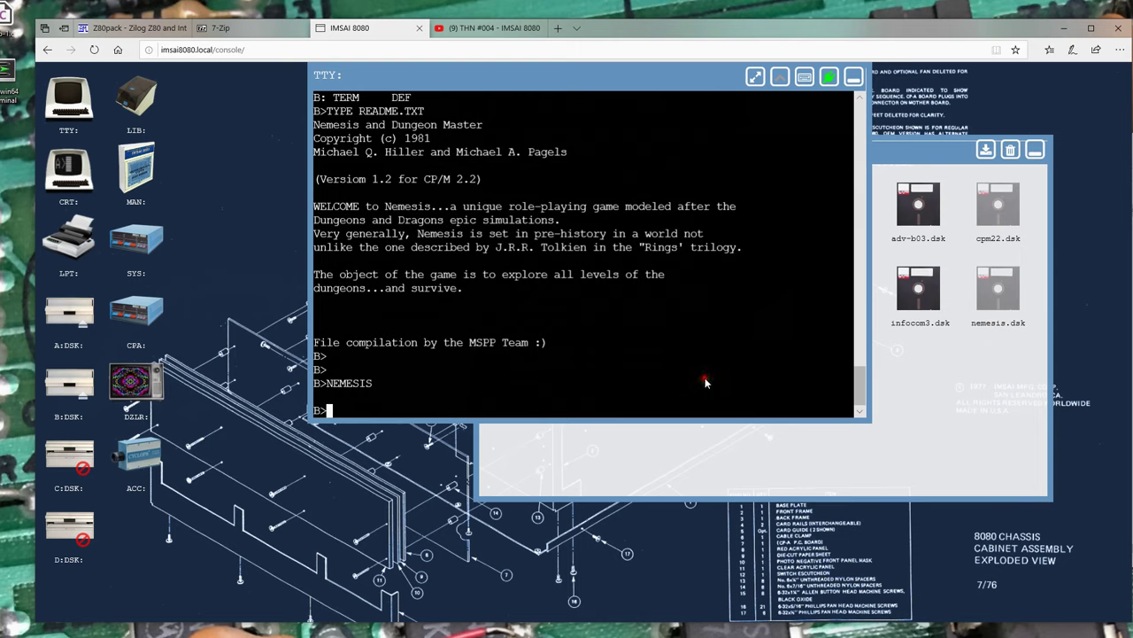
text(DIR)
key(Return)
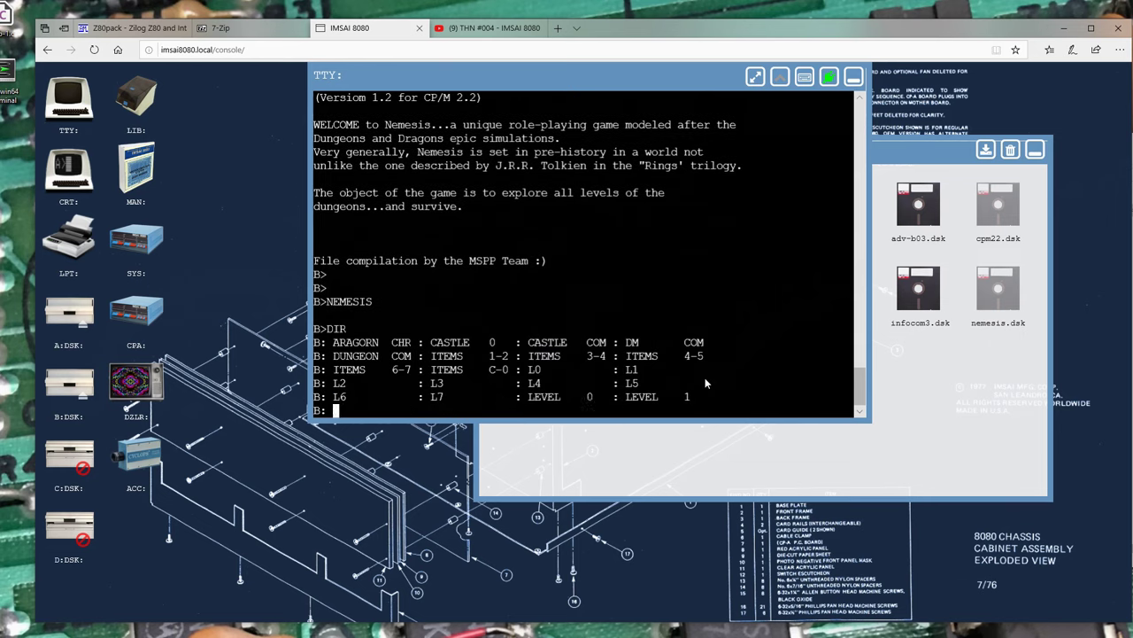
Run TERMDEF without changing disks, read and use the existing term.def definitions from drive B:, and exit to the operating system
text(TERMDEF)
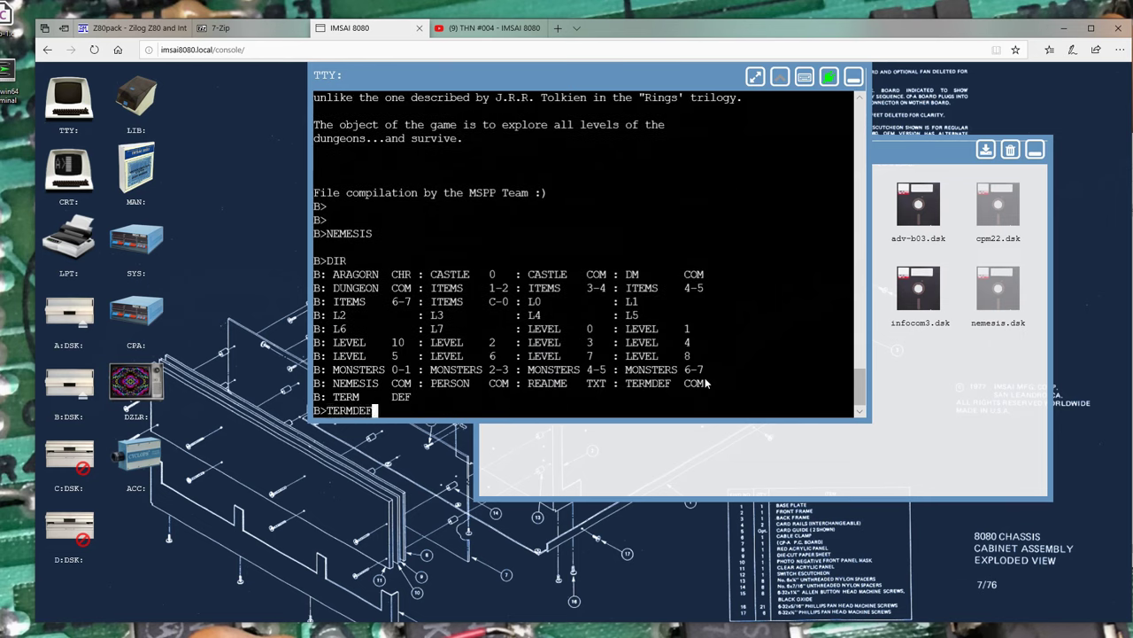
key(Return)
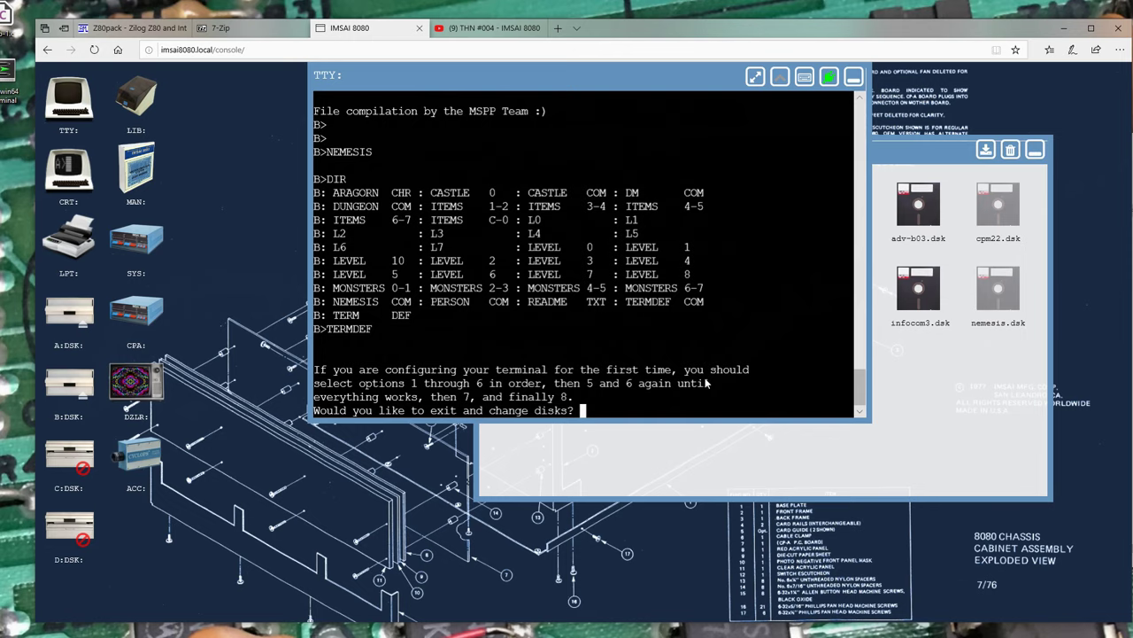
key(n)
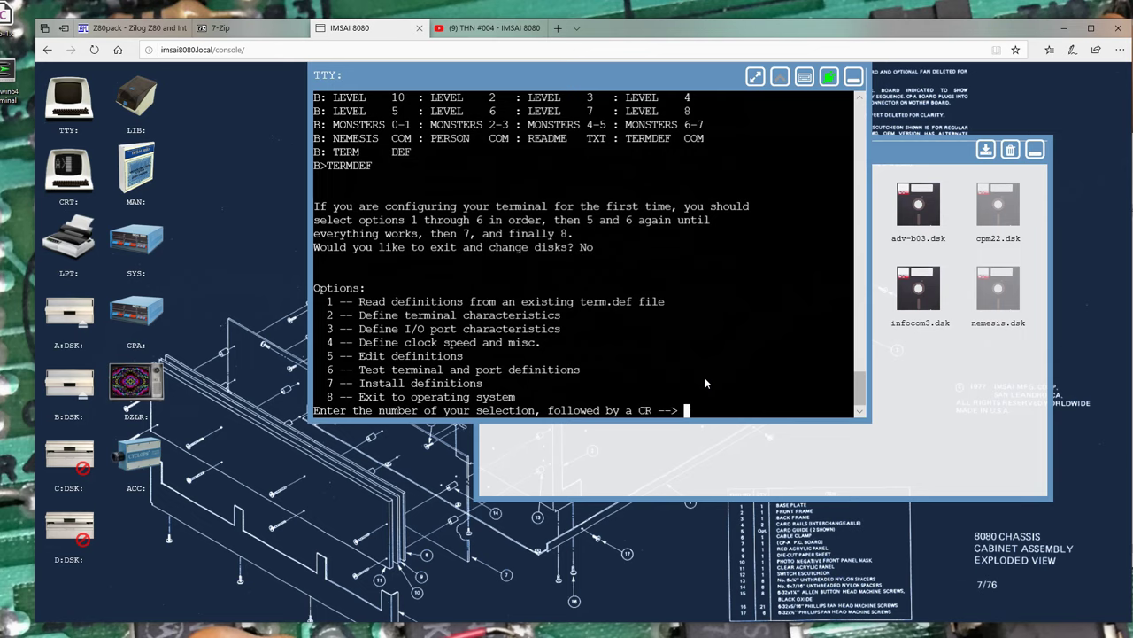
text(1)
key(Return)
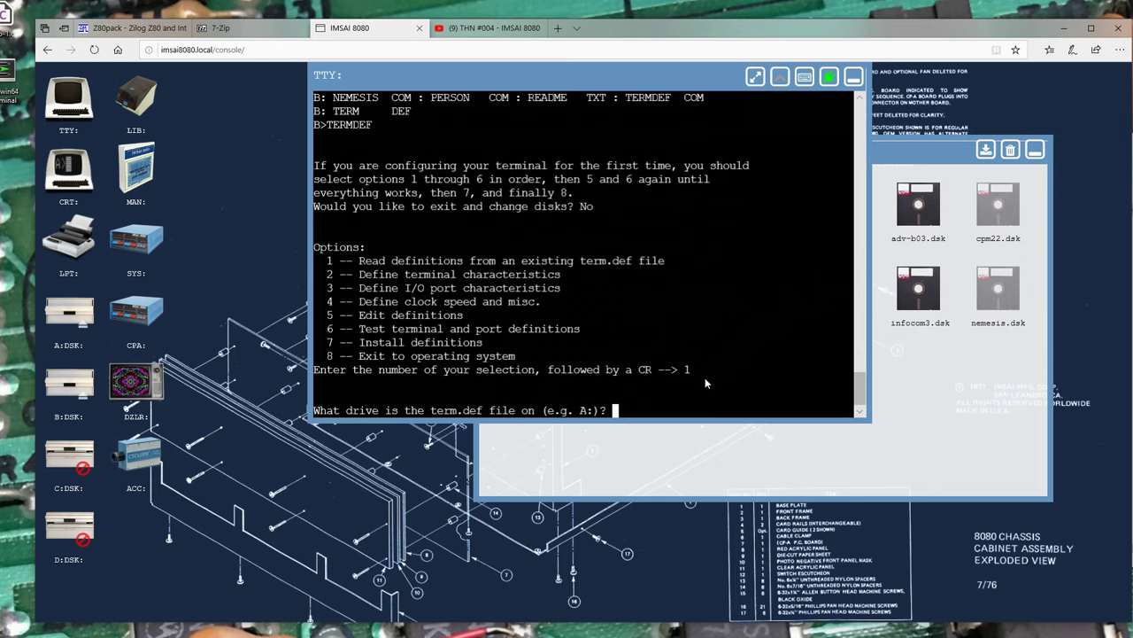
text(B:)
key(Return)
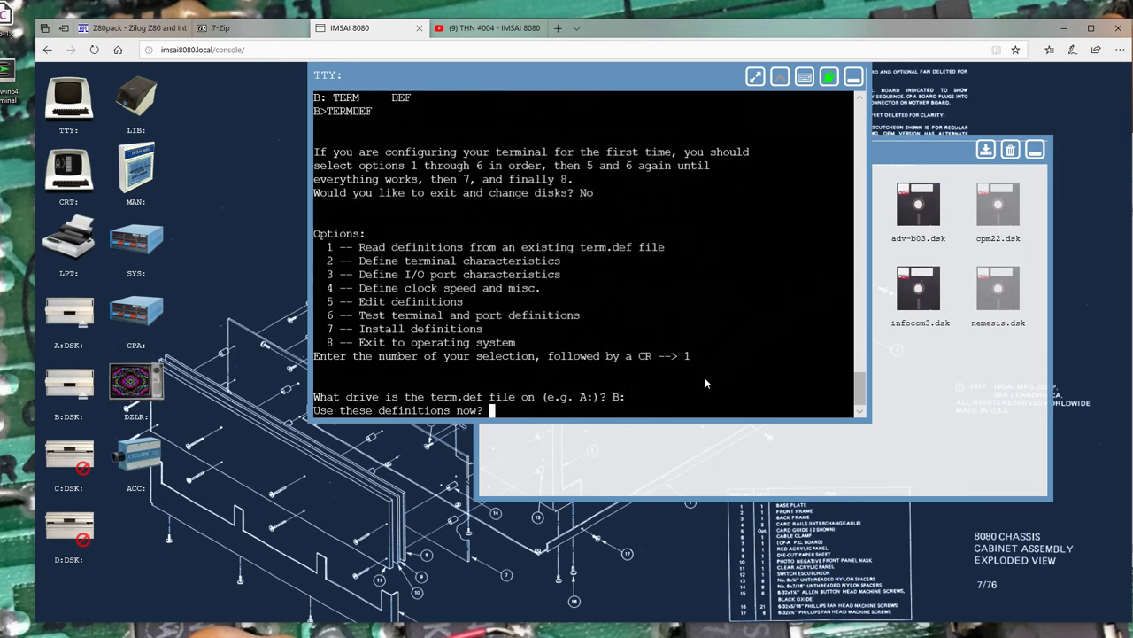
text(Y)
key(Return)
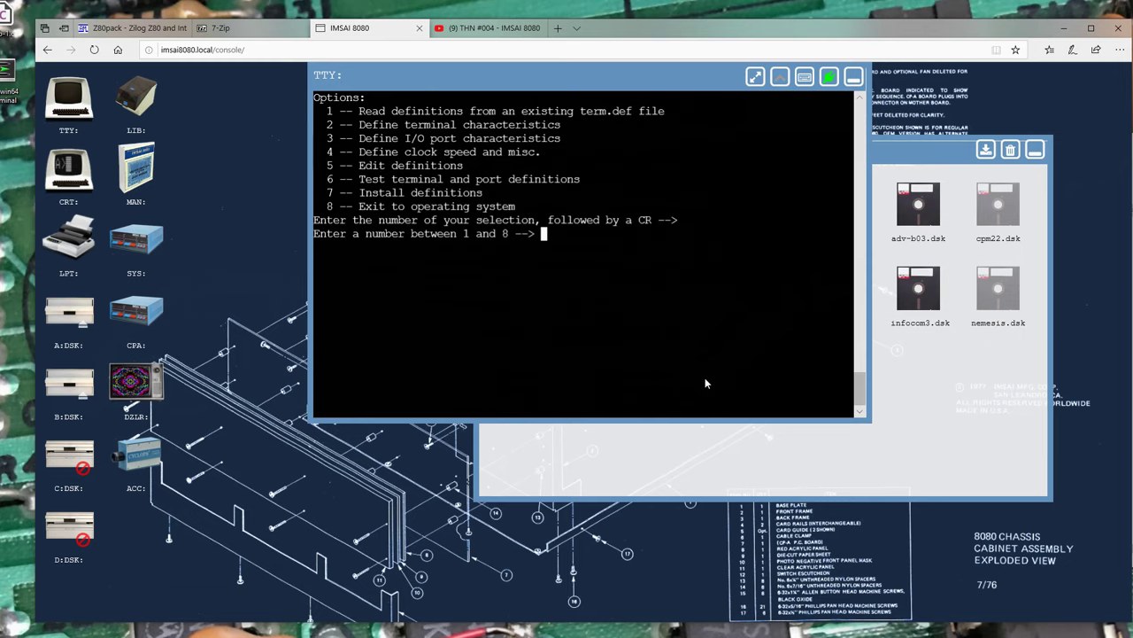
text(8)
key(Return)
Display the contents of TERM.DEF on drive B
text(TYPE TERM.)
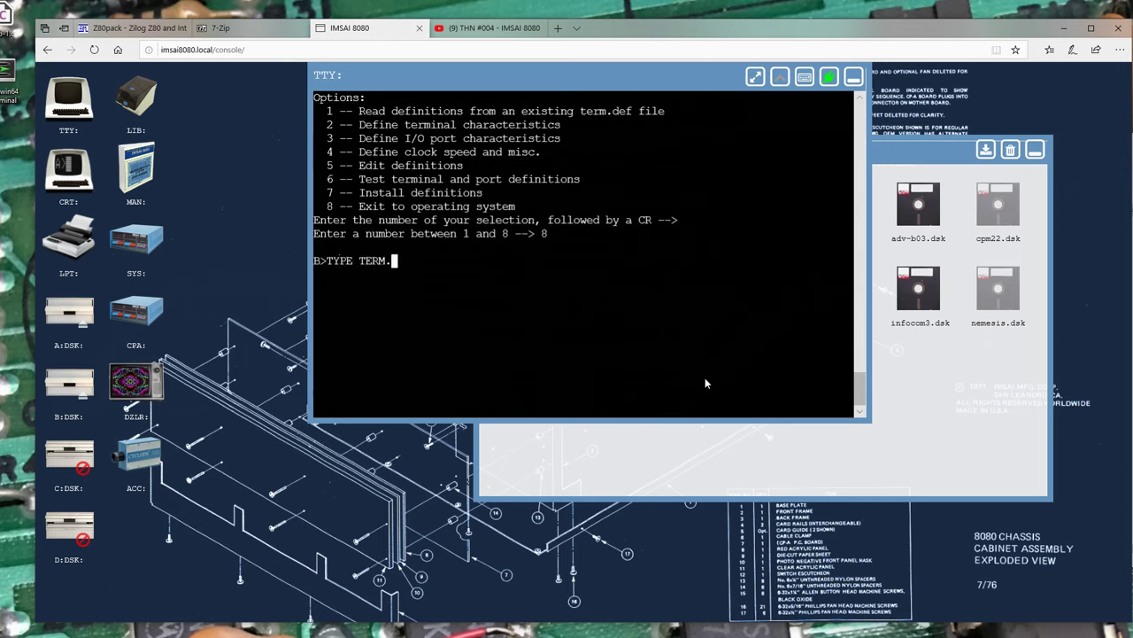
text(DEF)
key(Return)
key(Return)
Run TERMDEF again without changing disks and define the terminal type as D.E.C. VT-52 and VT-100
text(TERMDE)
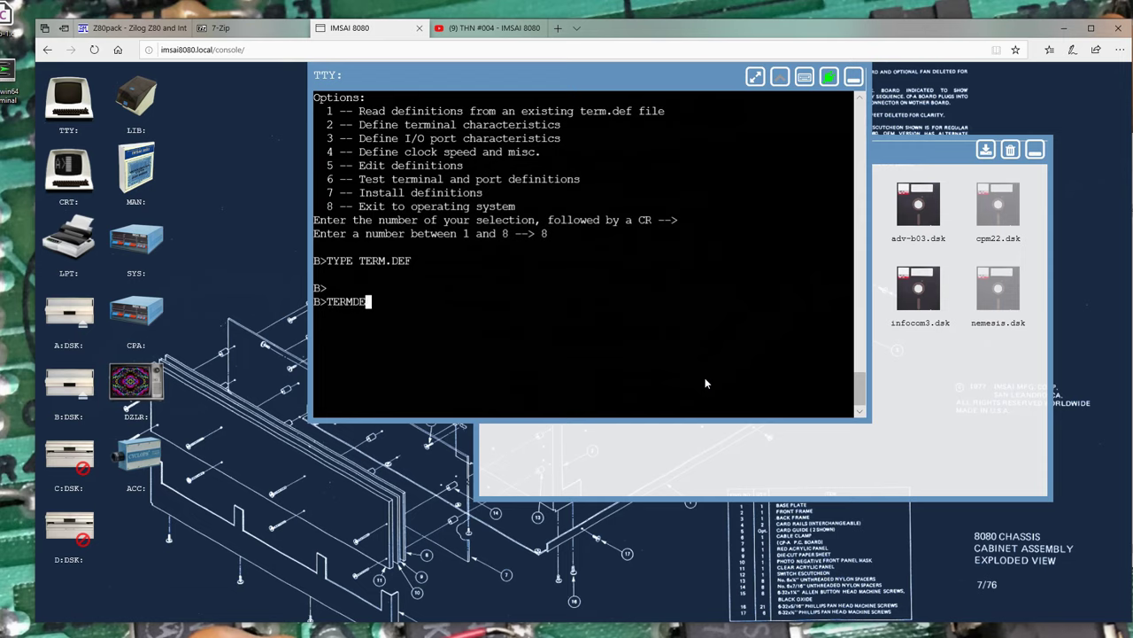
text(F)
key(Return)
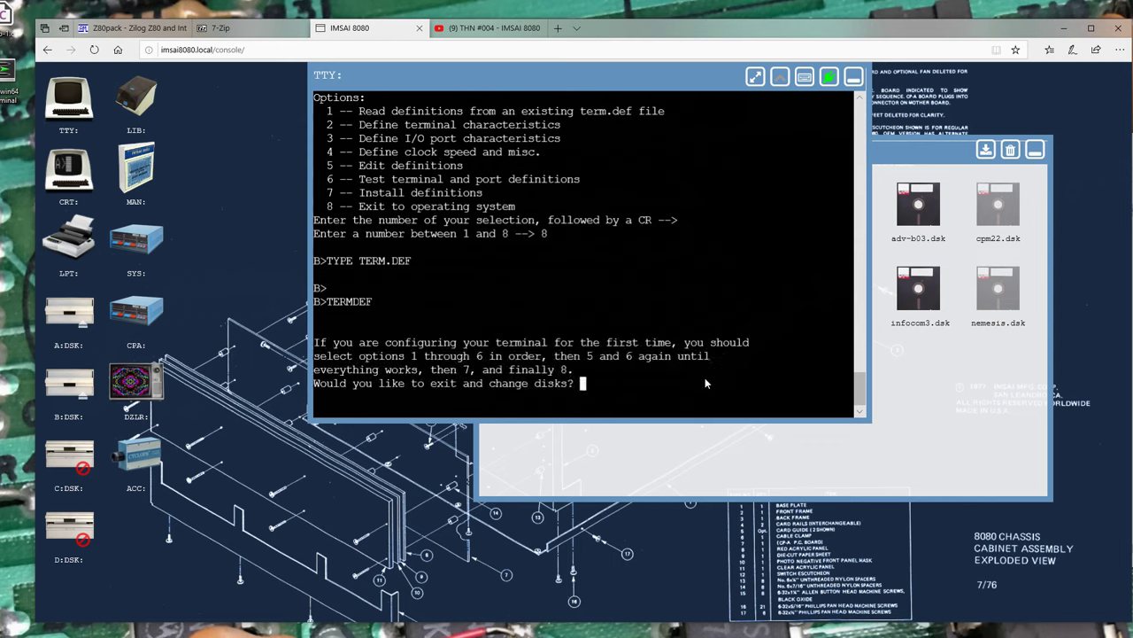
text(No)
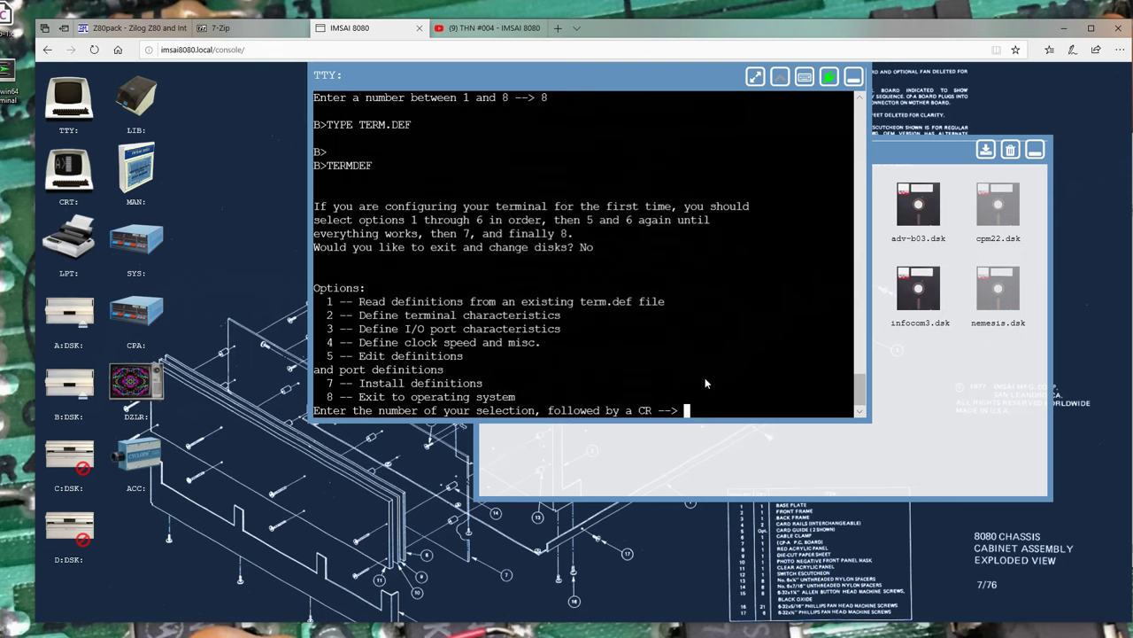
text(2)
key(Return)
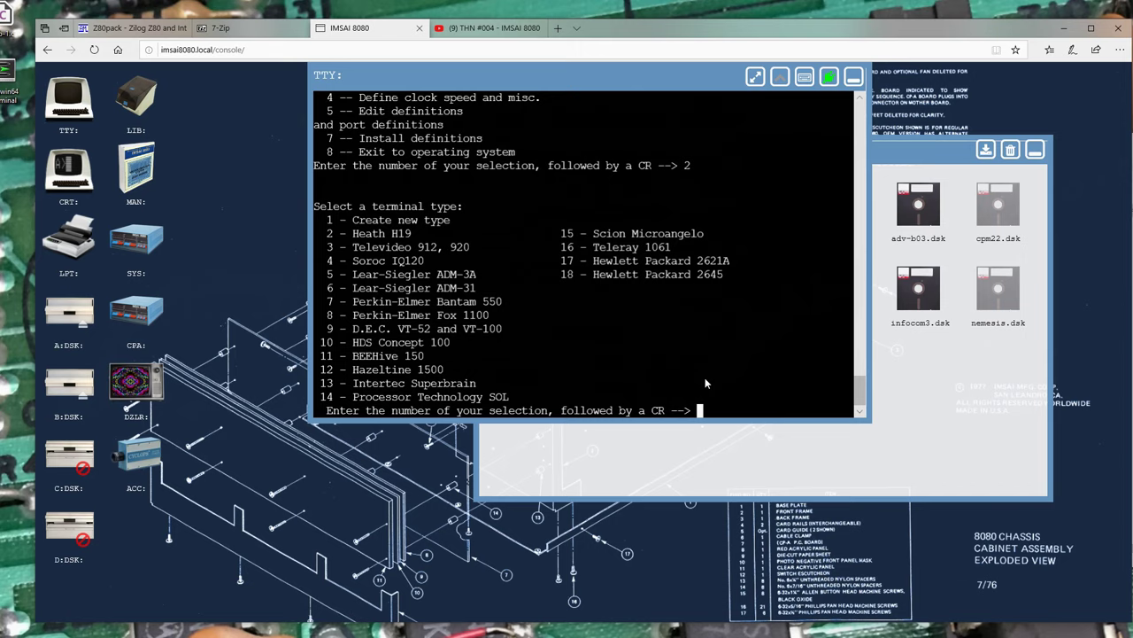
text(9)
key(Return)
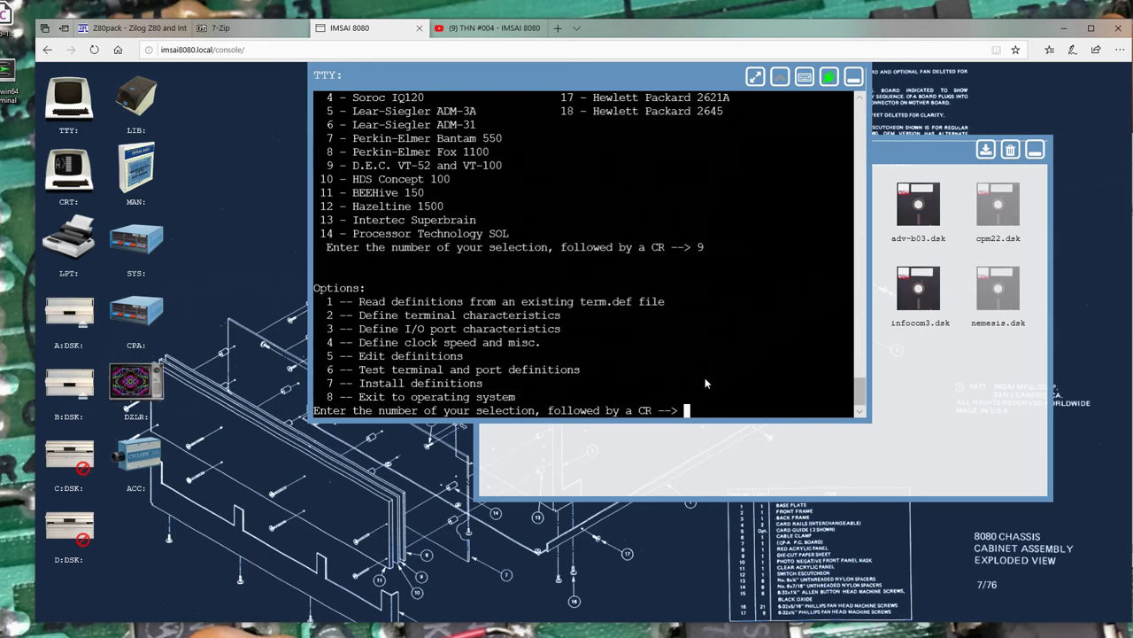
Define the I/O port characteristics, performing the DELETE test and choosing the BIOS for input but not for output
text(3)
key(Return)
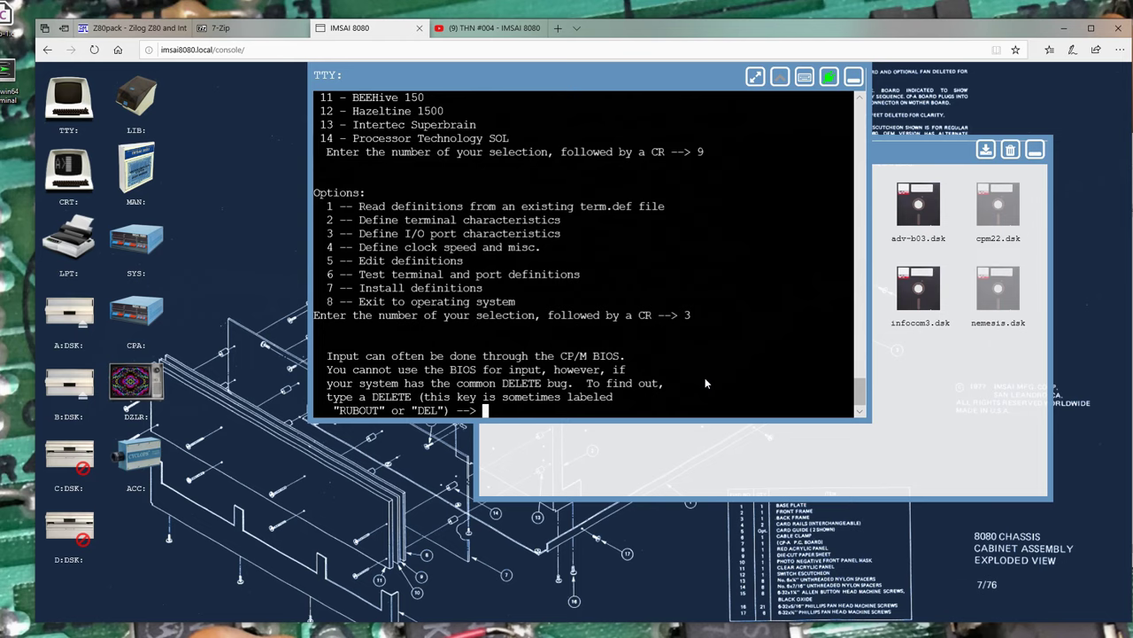
key(Delete)
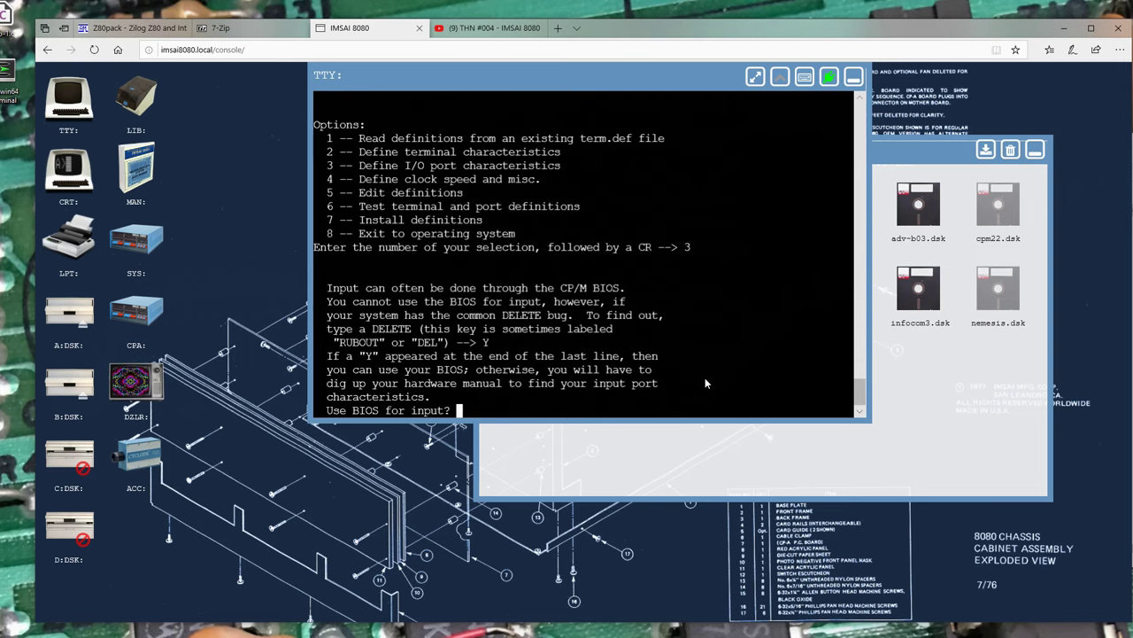
text(y)
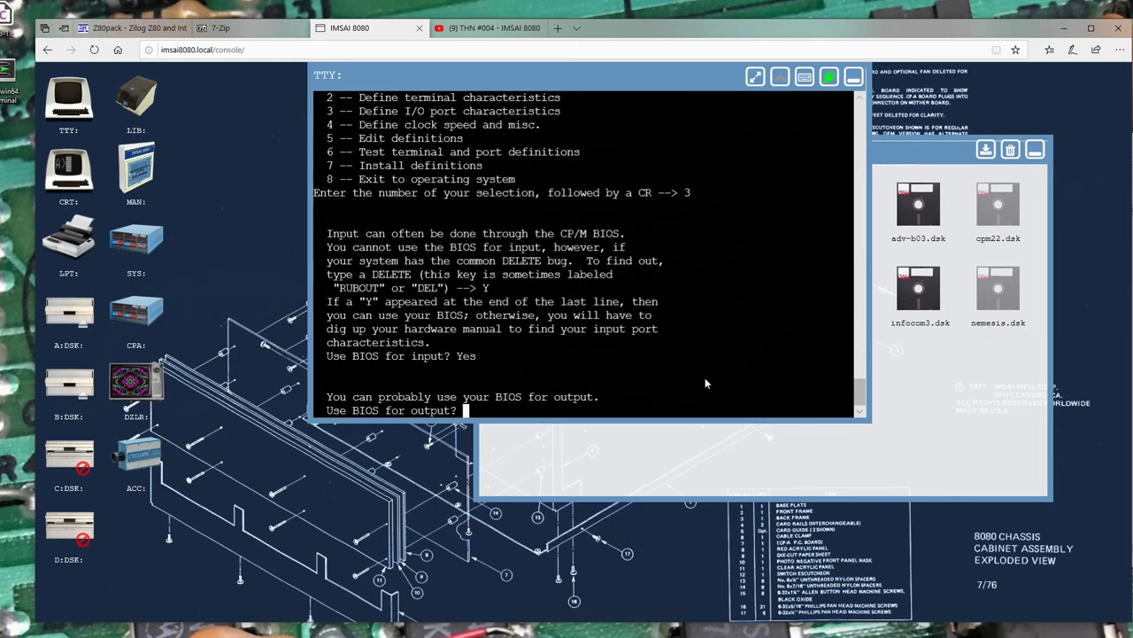
text(n)
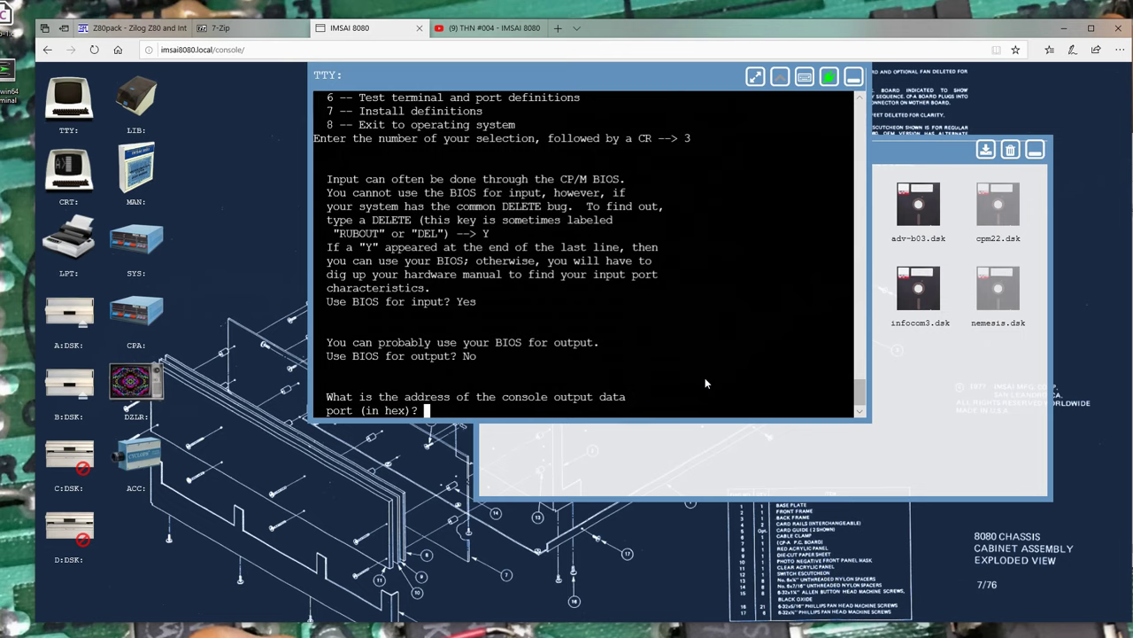
Try to abort TERMDEF at the prompt for the console output data port address
key(ctrl+c)
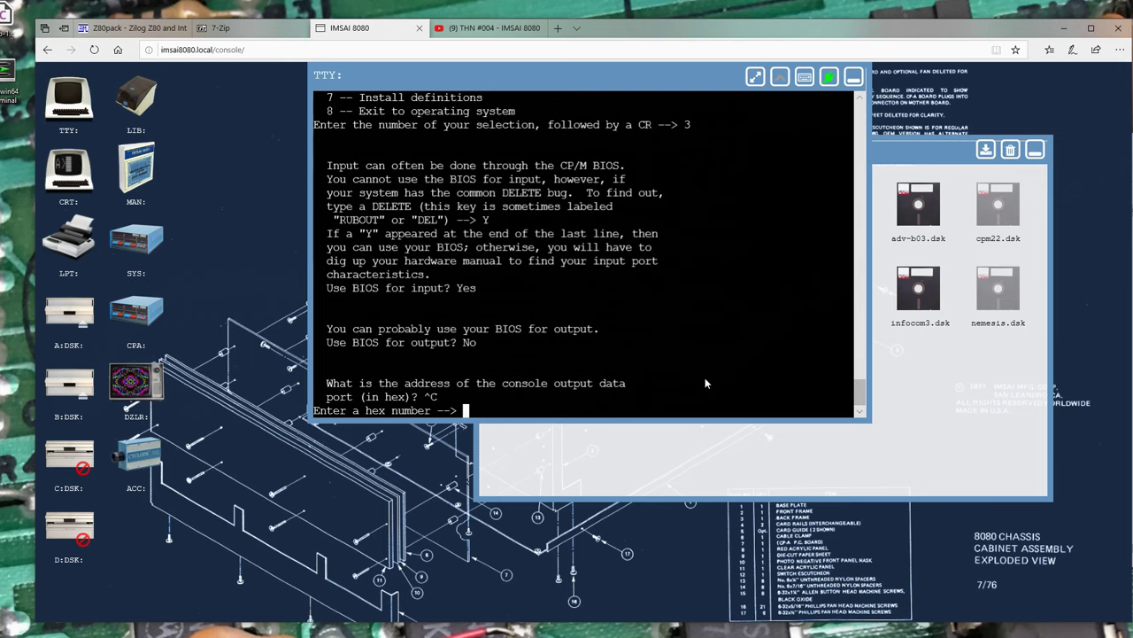
key(ctrl+c)
key(ctrl+c)
key(ctrl+c)
key(ctrl+c)
key(Return)
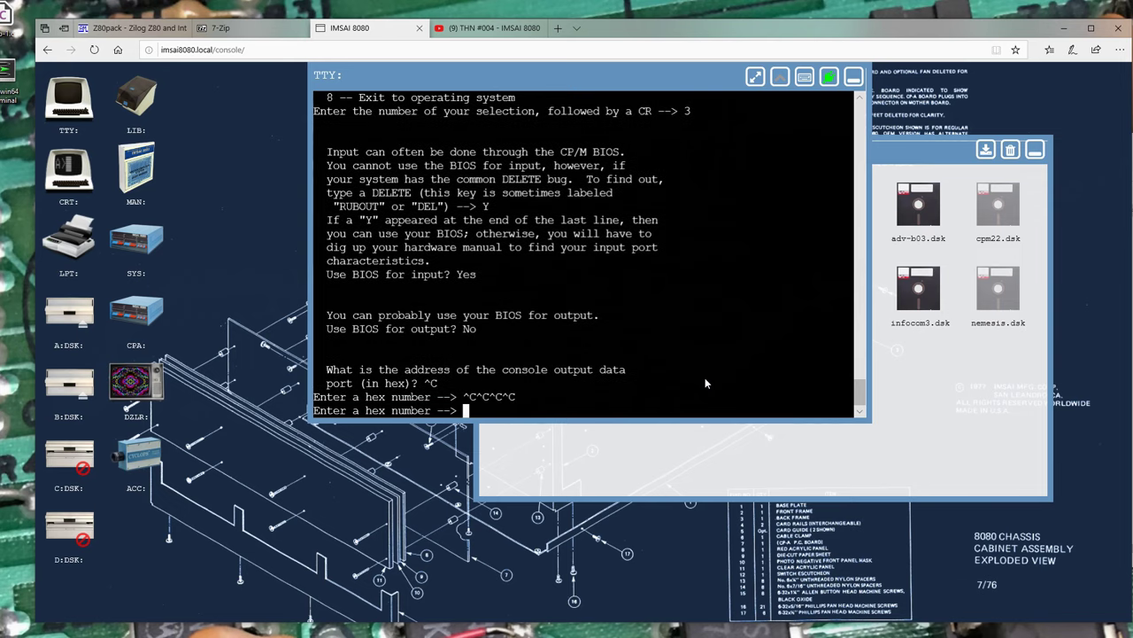
Enter DD for the console output data port, status port and status mask, and answer No to the TRUE status bit question
text(DD)
key(Return)
text(DD)
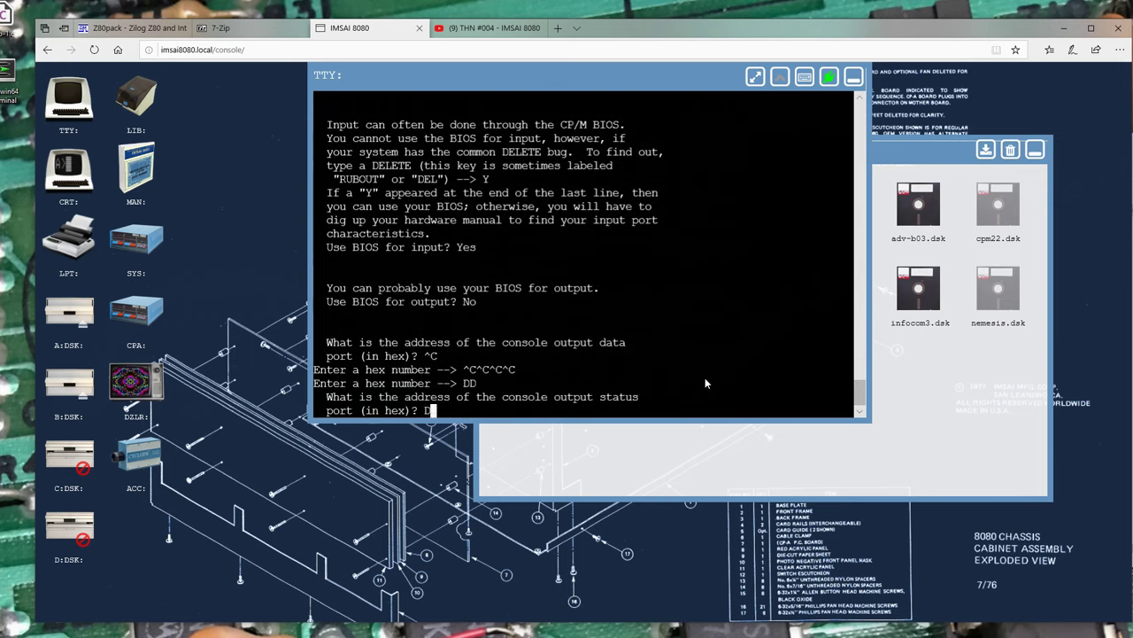
key(Return)
text(DD)
key(Return)
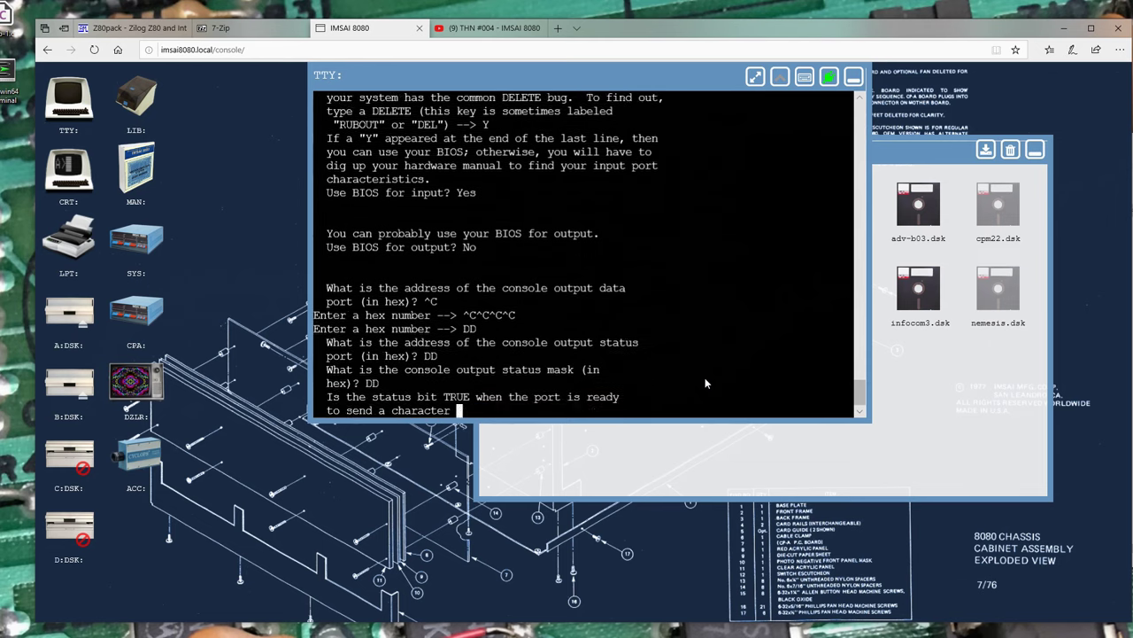
text(DD)
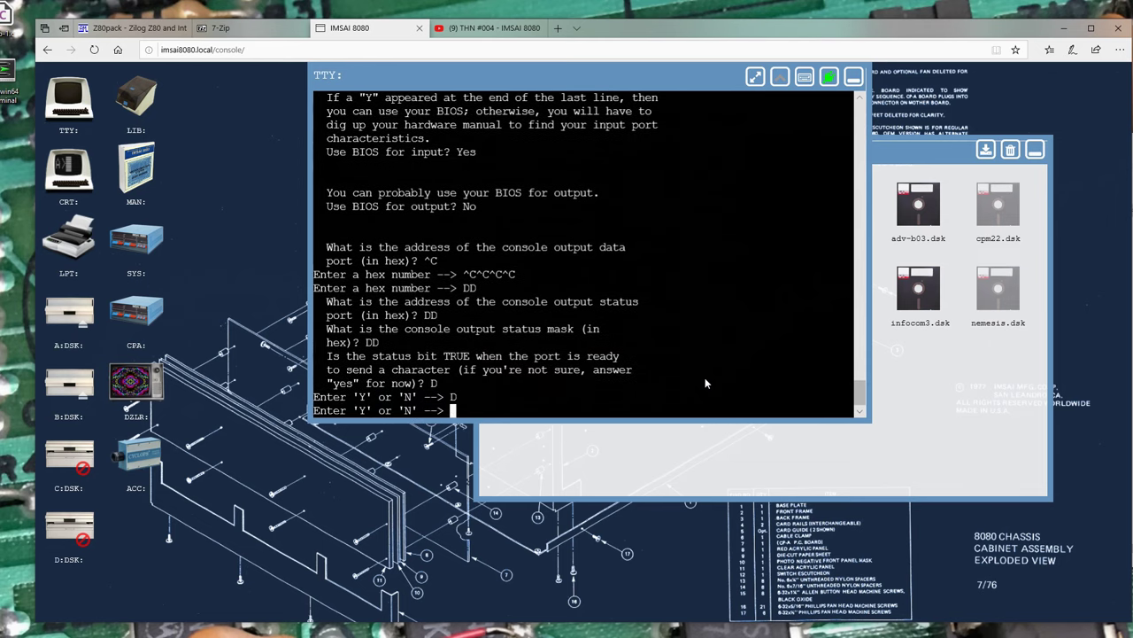
text(No)
key(Return)
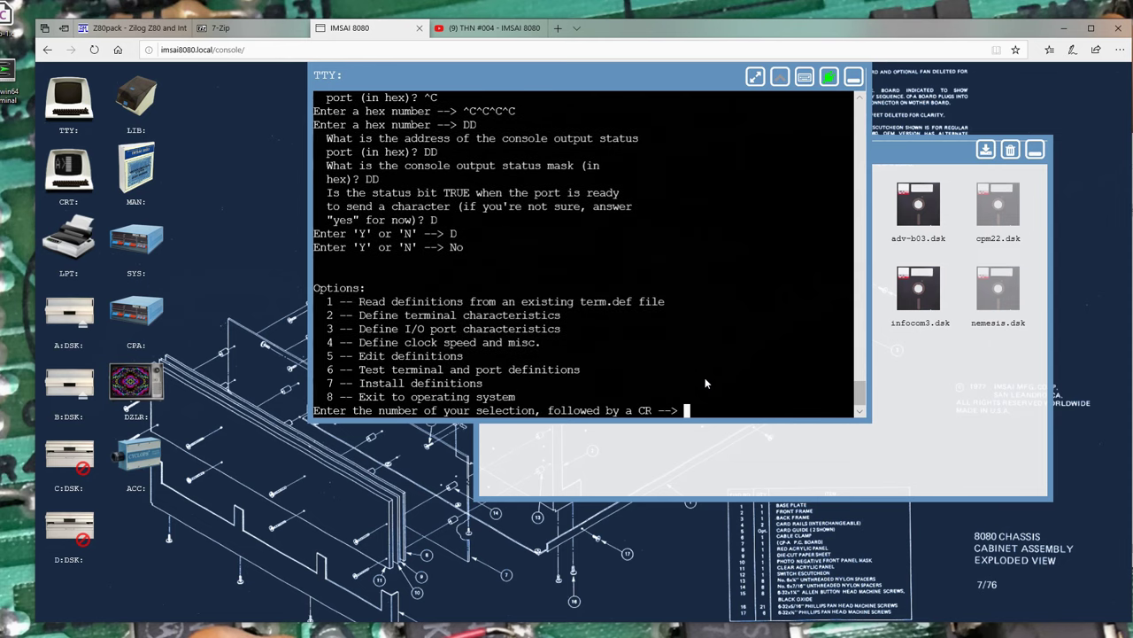
Exit TERMDEF to the operating system without installing the current definitions
text(8)
key(Return)
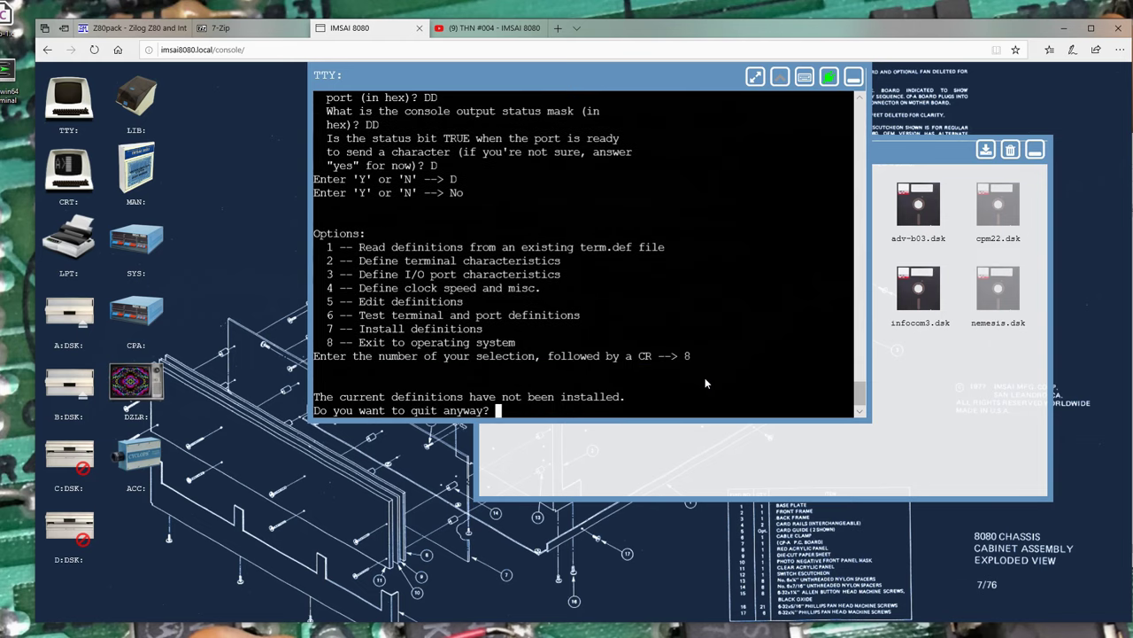
text(Y)
key(Return)
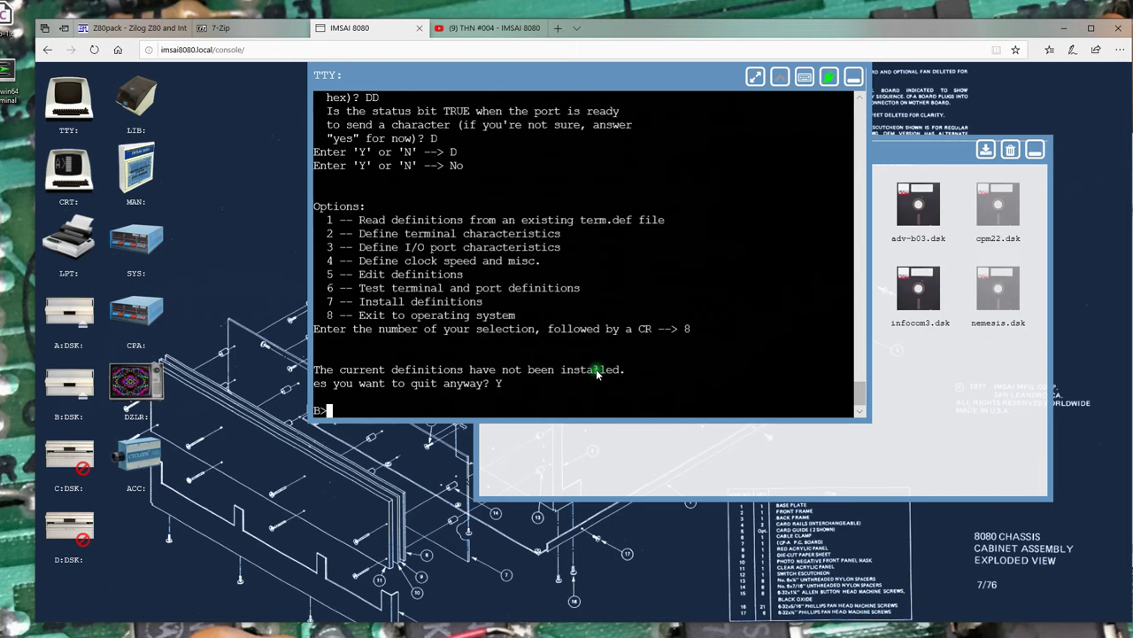
Switch CP/M to drive A and eject the Nemesis disk from drive B
text(A:)
key(Return)
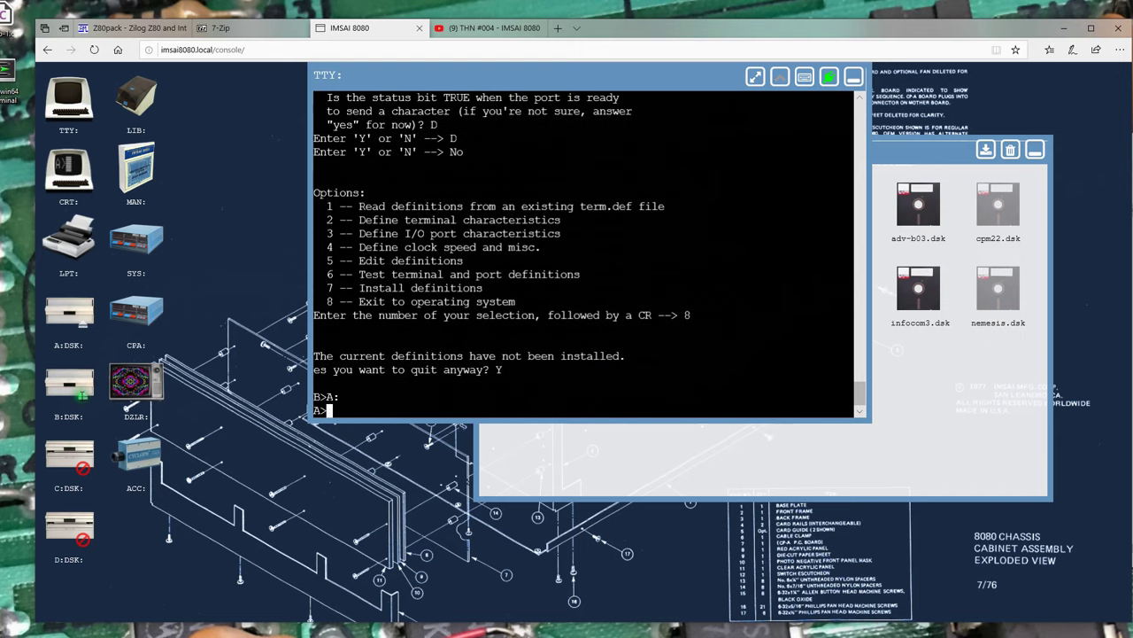
click(82, 390)
click(715, 139)
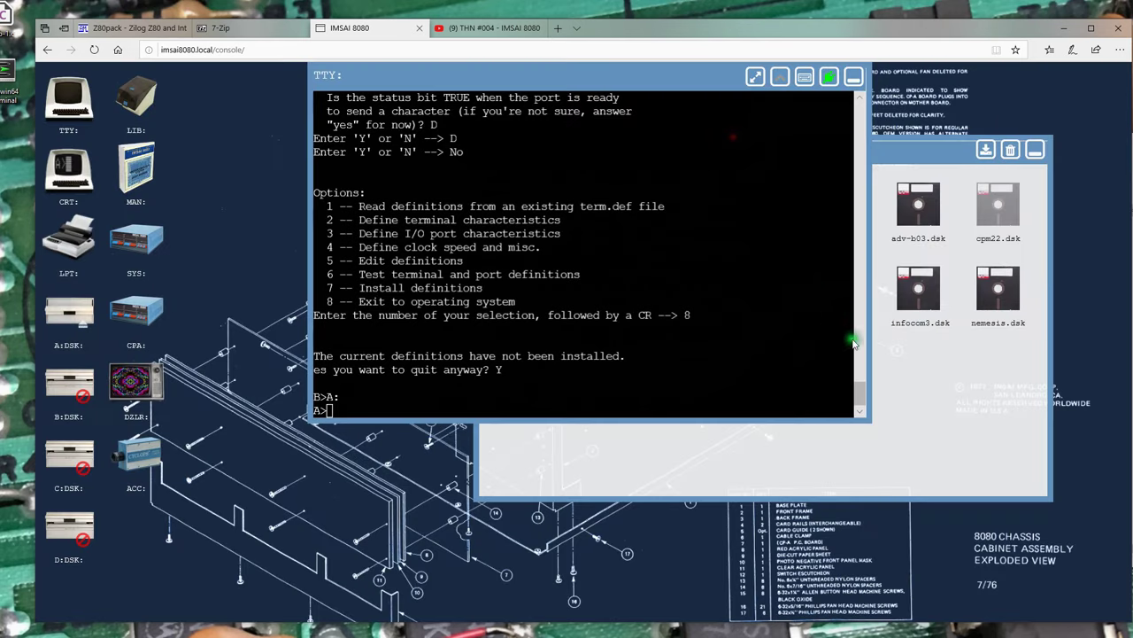
Return to the Disk Images folder in File Explorer, and switch to the Z80pack download page in the browser
click(961, 404)
key(alt+Tab)
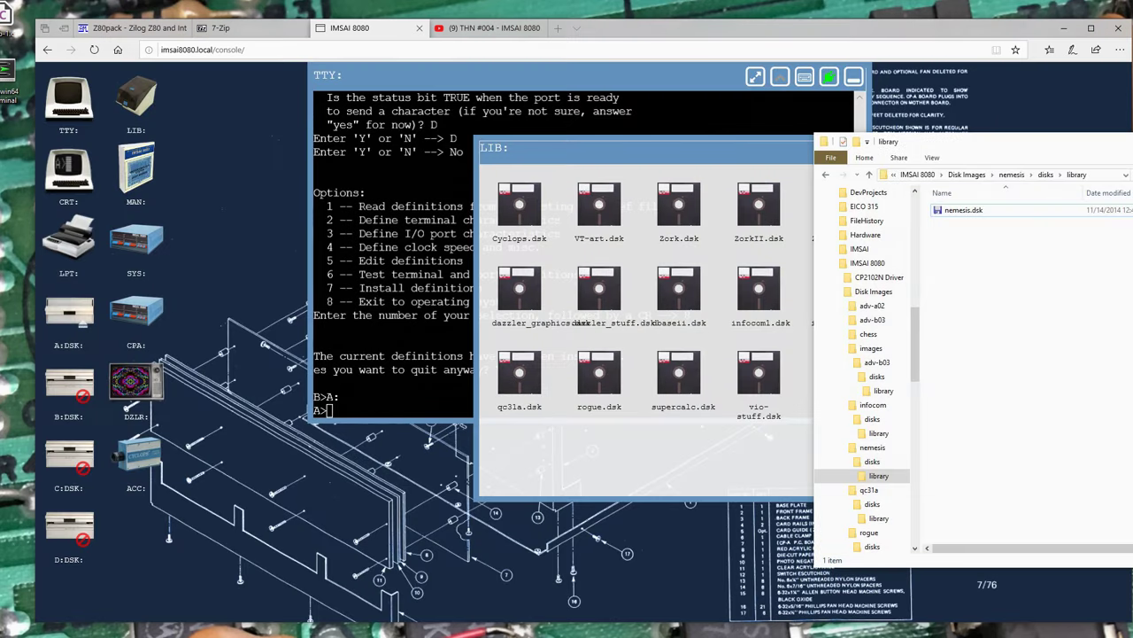
click(967, 174)
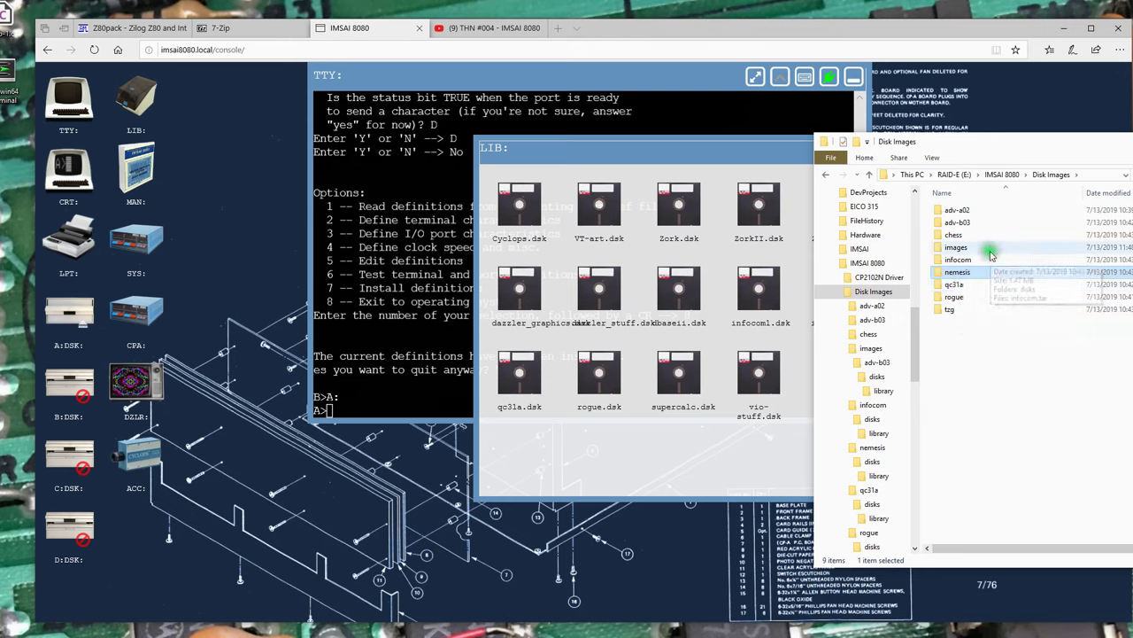
mouse_move(990, 256)
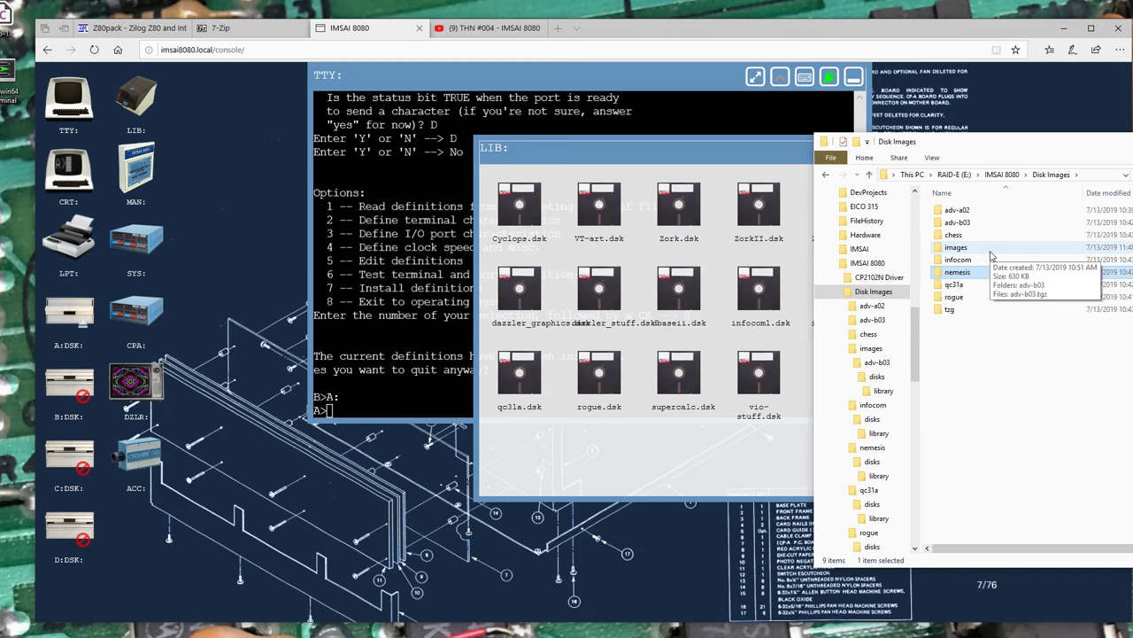
click(108, 30)
click(108, 30)
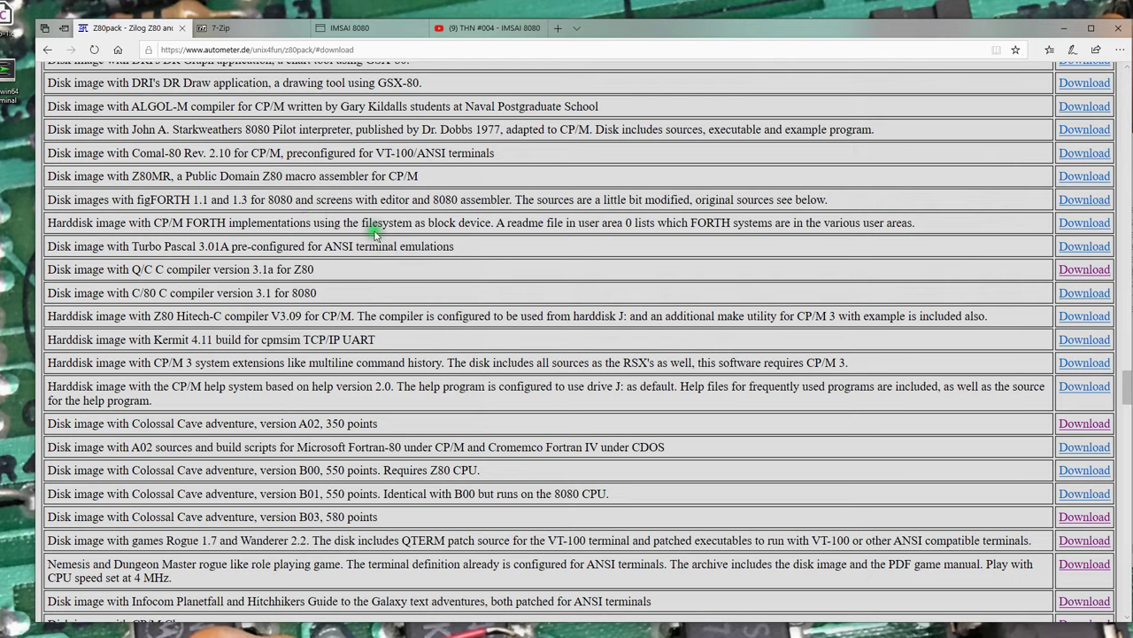
Download the Microsoft Basic interpreters disk image archive mbasic.tgz from the Z80pack page into the Disk Images folder
scroll(375, 228, up, 5)
scroll(376, 228, up, 2)
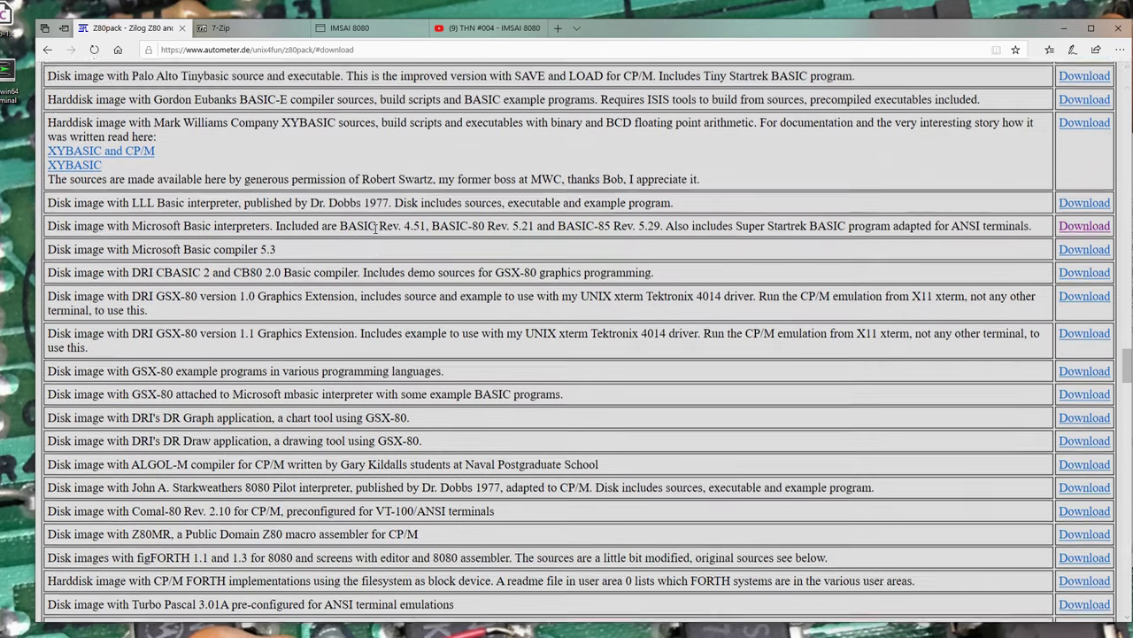
scroll(406, 291, up, 2)
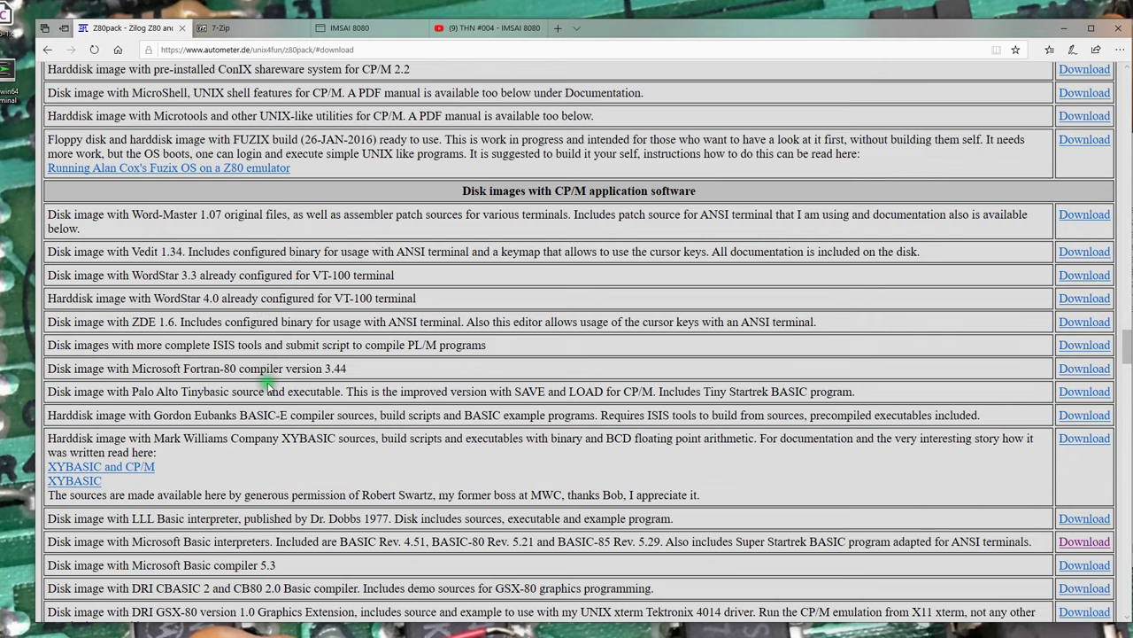
scroll(274, 458, down, 1)
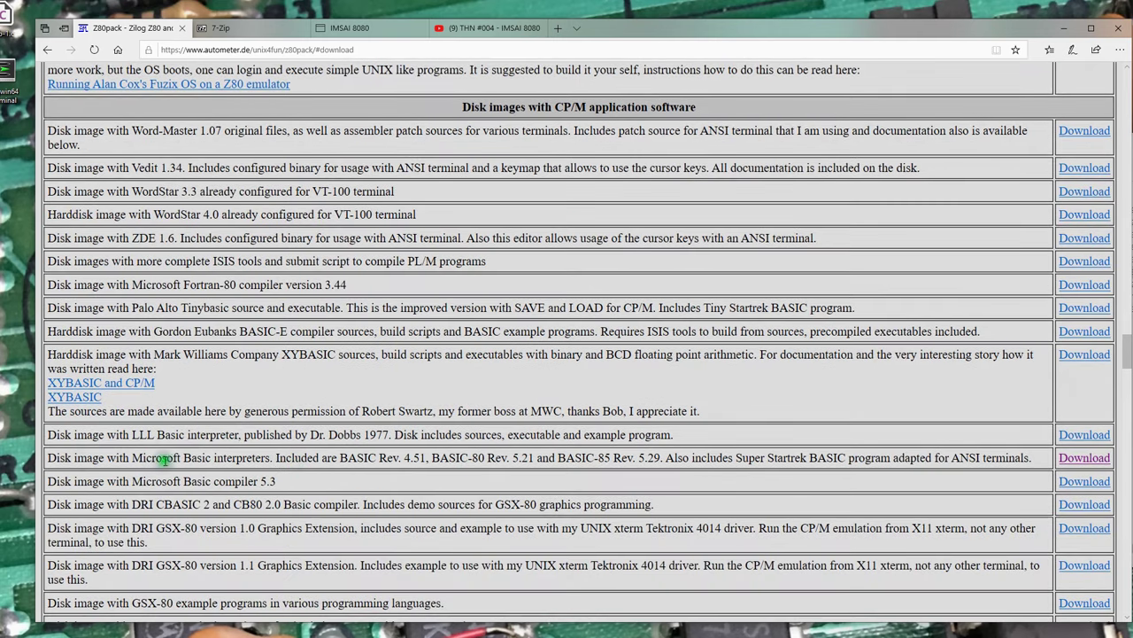
click(1080, 461)
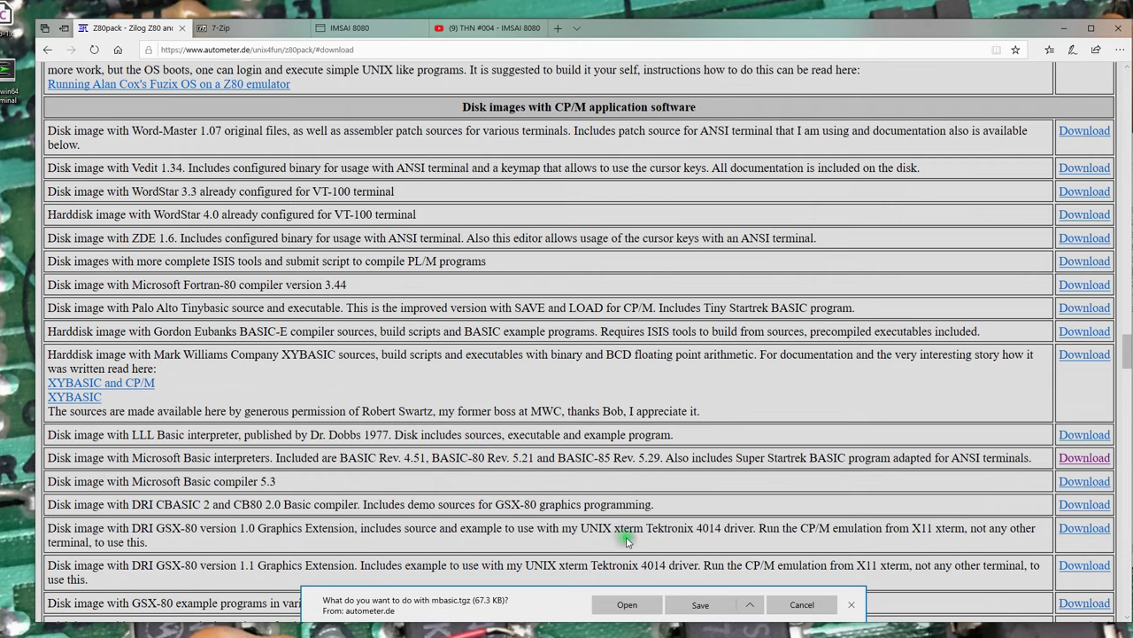
click(748, 605)
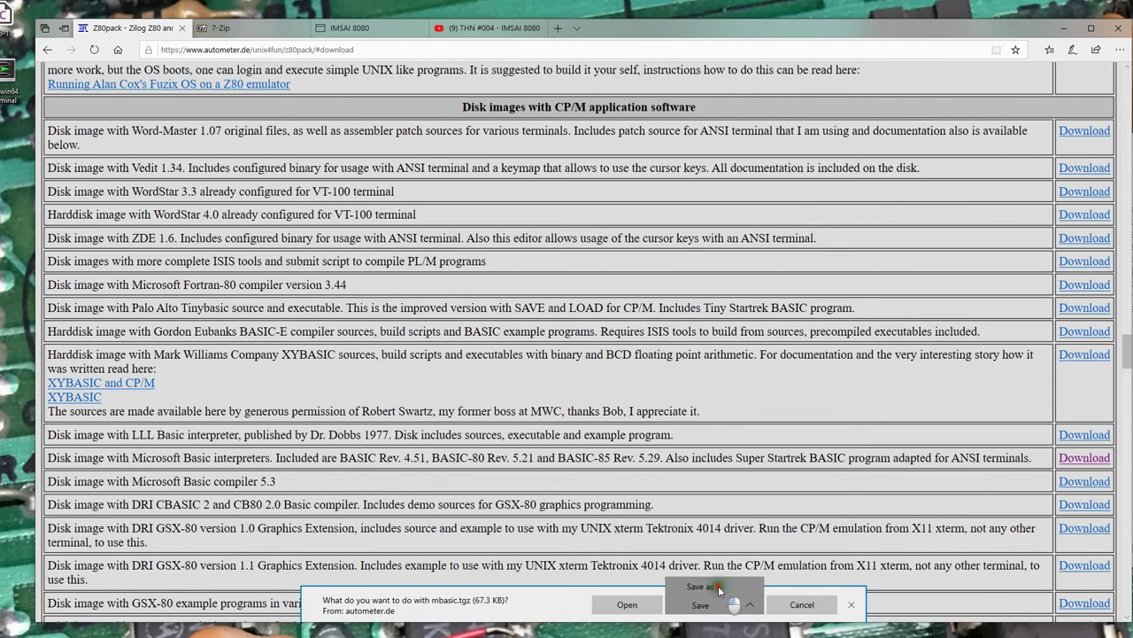
click(701, 586)
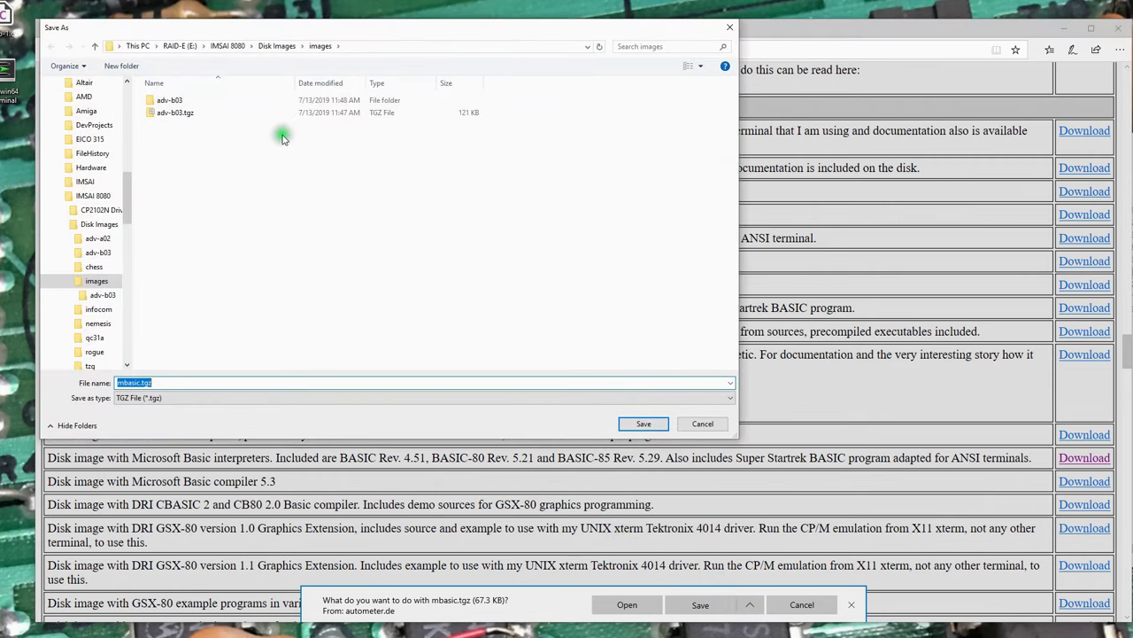
click(278, 47)
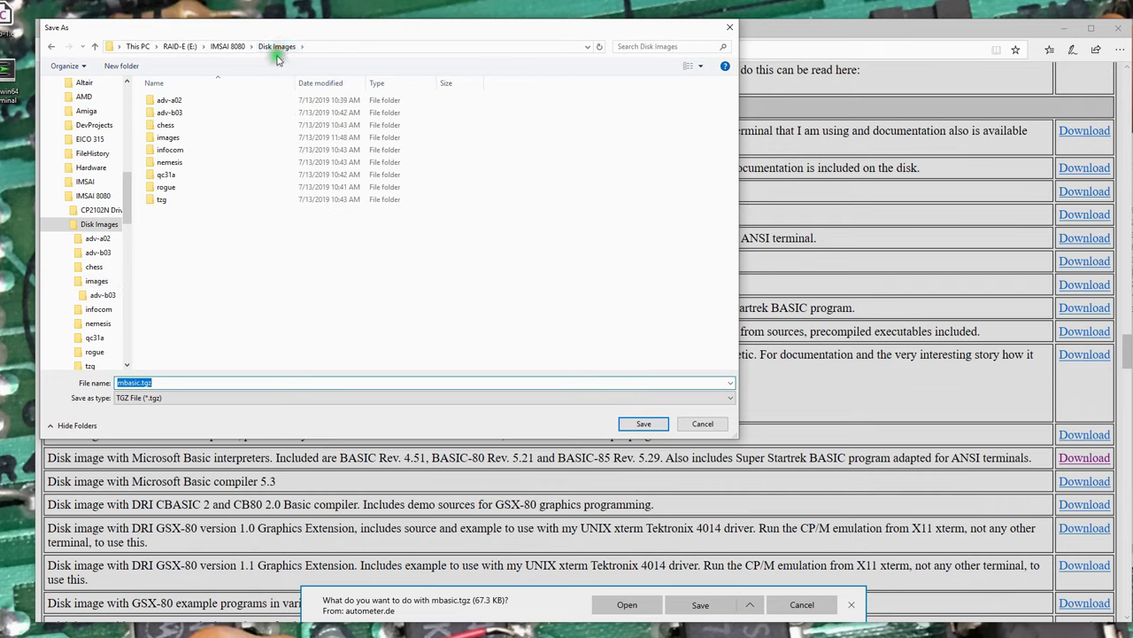
click(640, 425)
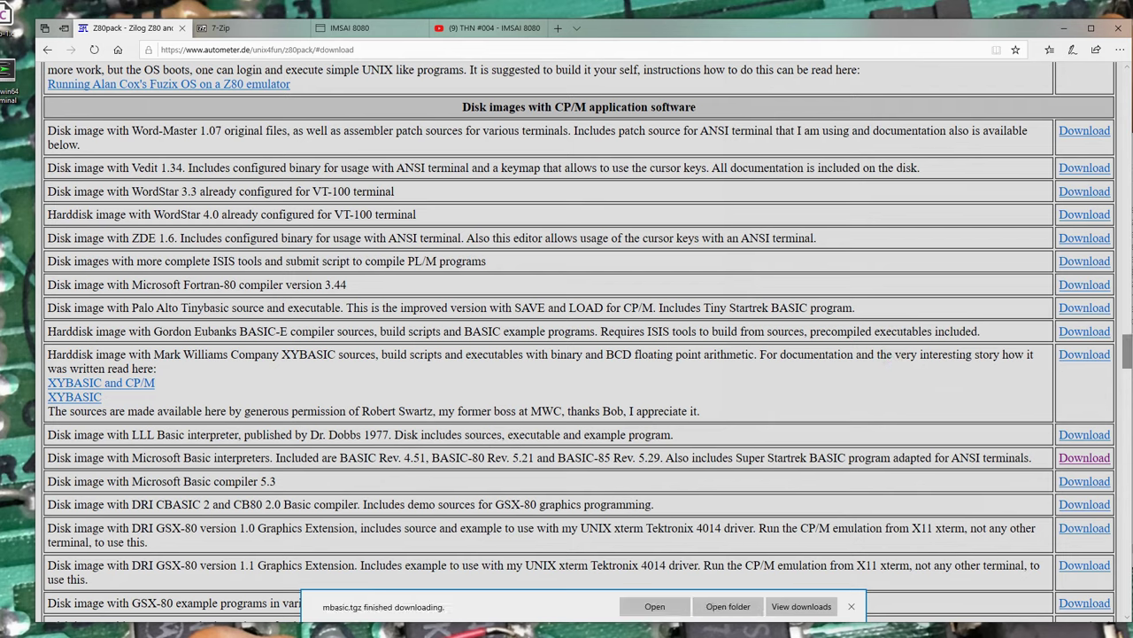
click(851, 606)
In File Explorer, extract mbasic.tgz into its own mbasic folder with 7-Zip and move the archive into the images folder
click(1129, 264)
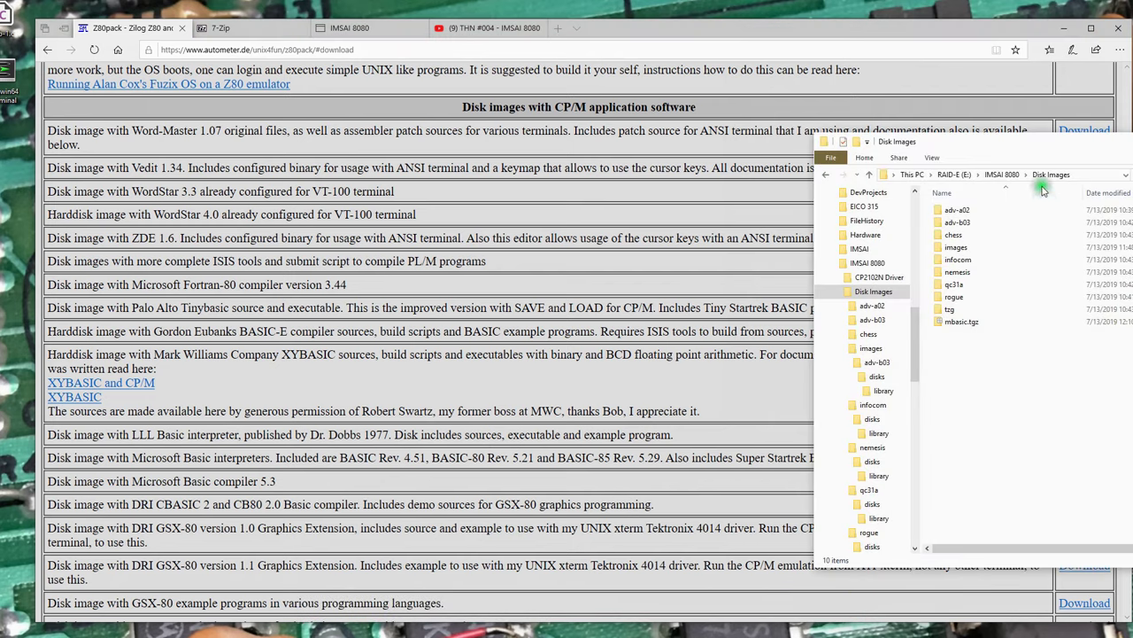
click(1024, 149)
drag(1026, 152, 741, 91)
click(682, 265)
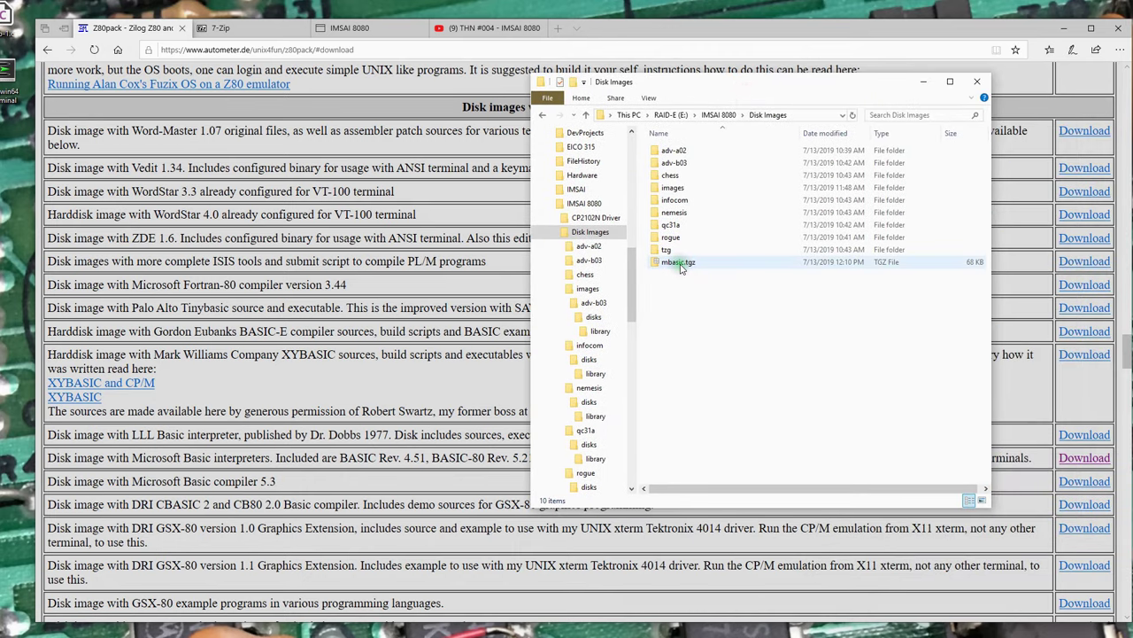
right_click(681, 265)
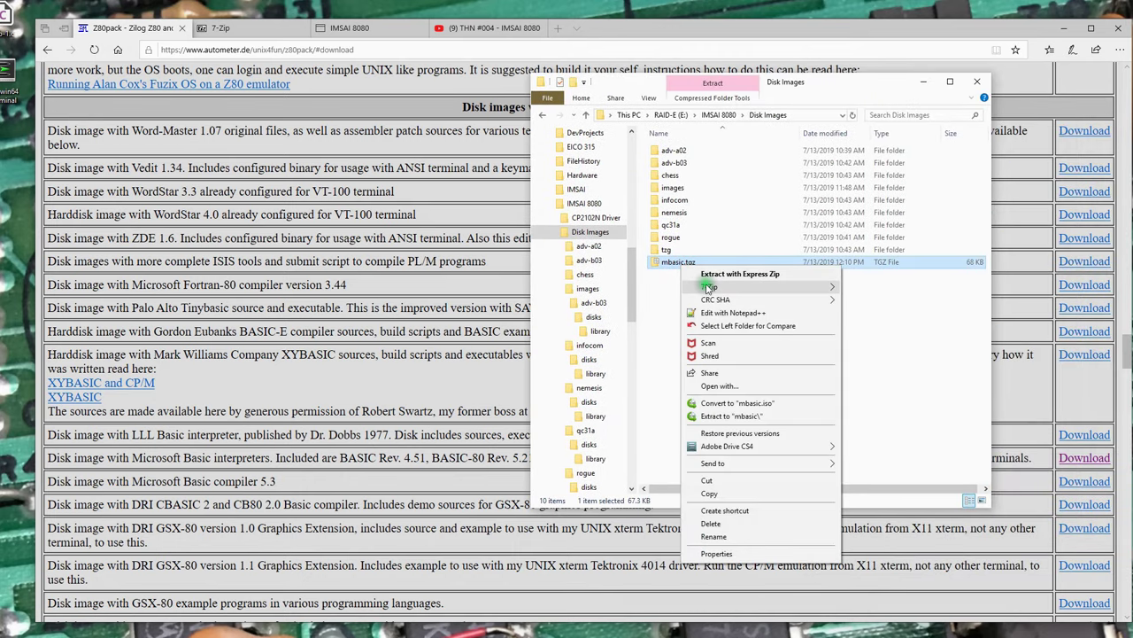
mouse_move(708, 288)
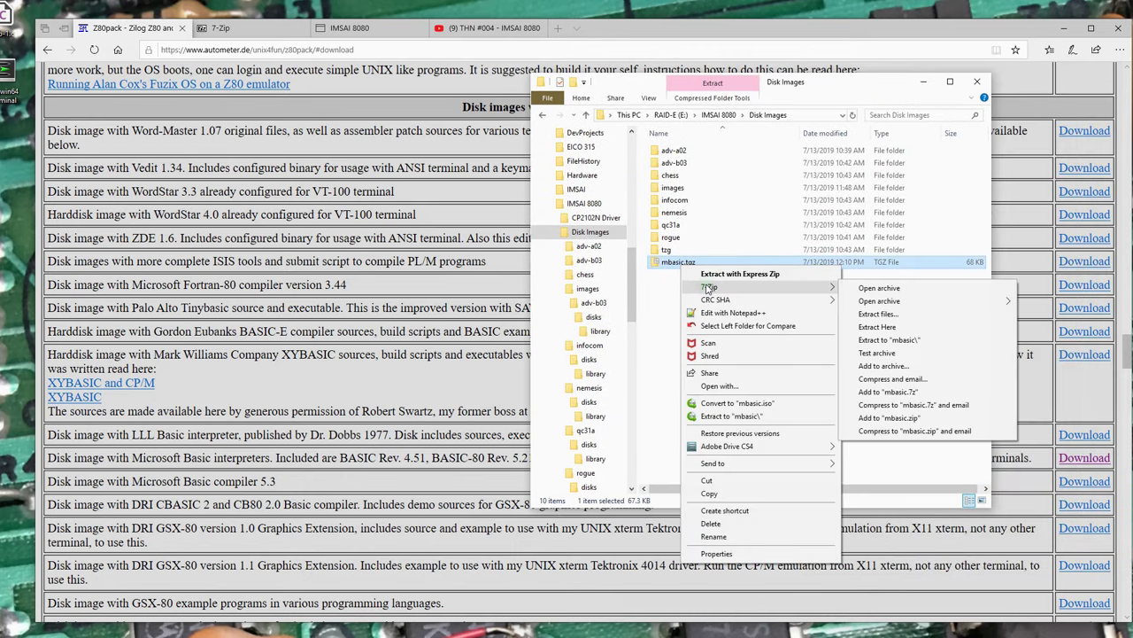
click(896, 340)
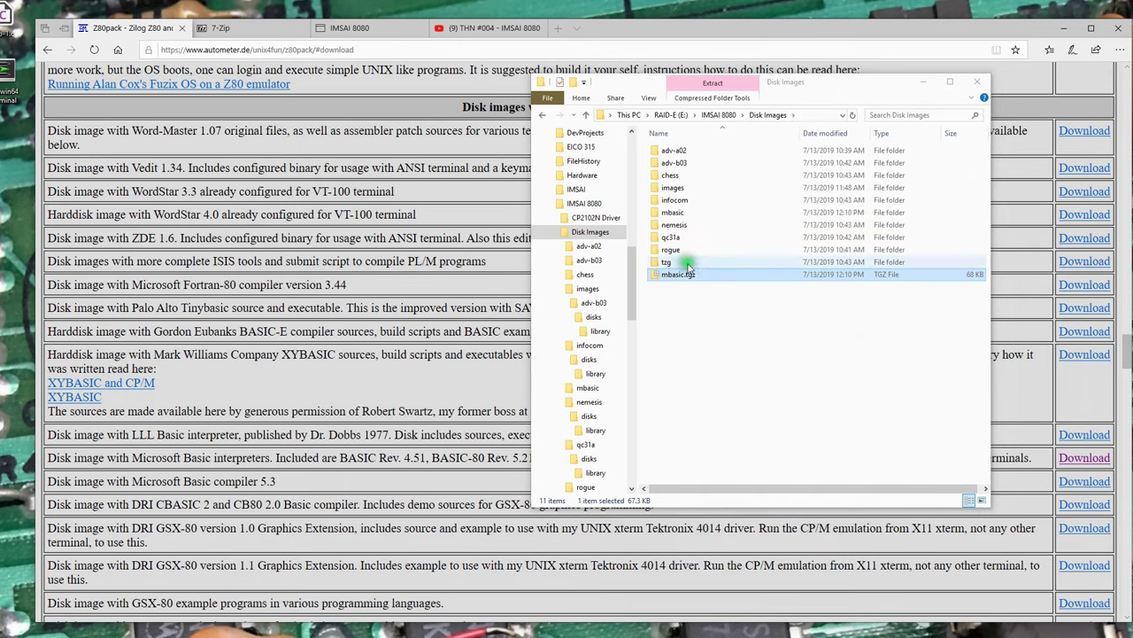
drag(690, 277, 703, 191)
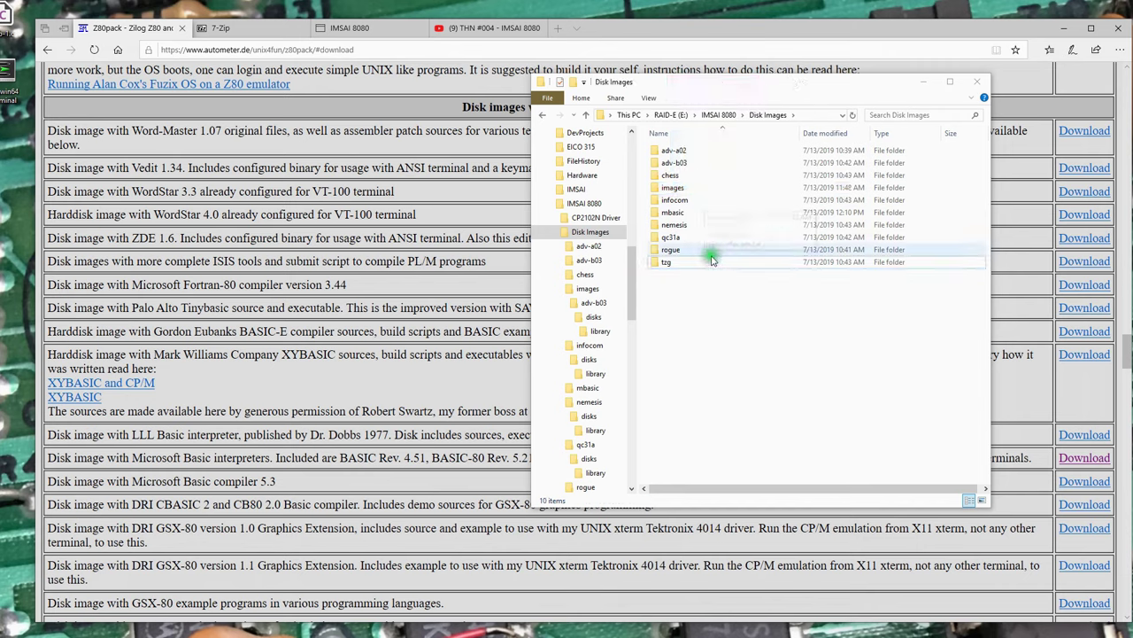
Move adv-b03.tgz from the images folder up to Disk Images, and try moving it into the tzg folder, skipping the duplicate
double_click(673, 189)
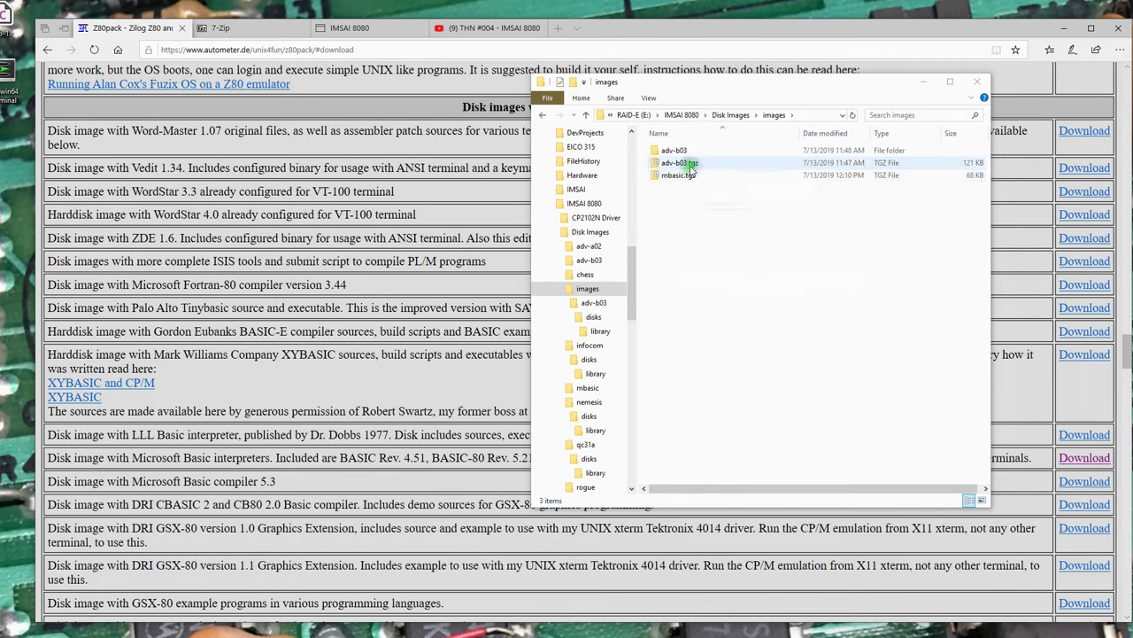
click(690, 164)
drag(690, 165, 725, 120)
click(731, 115)
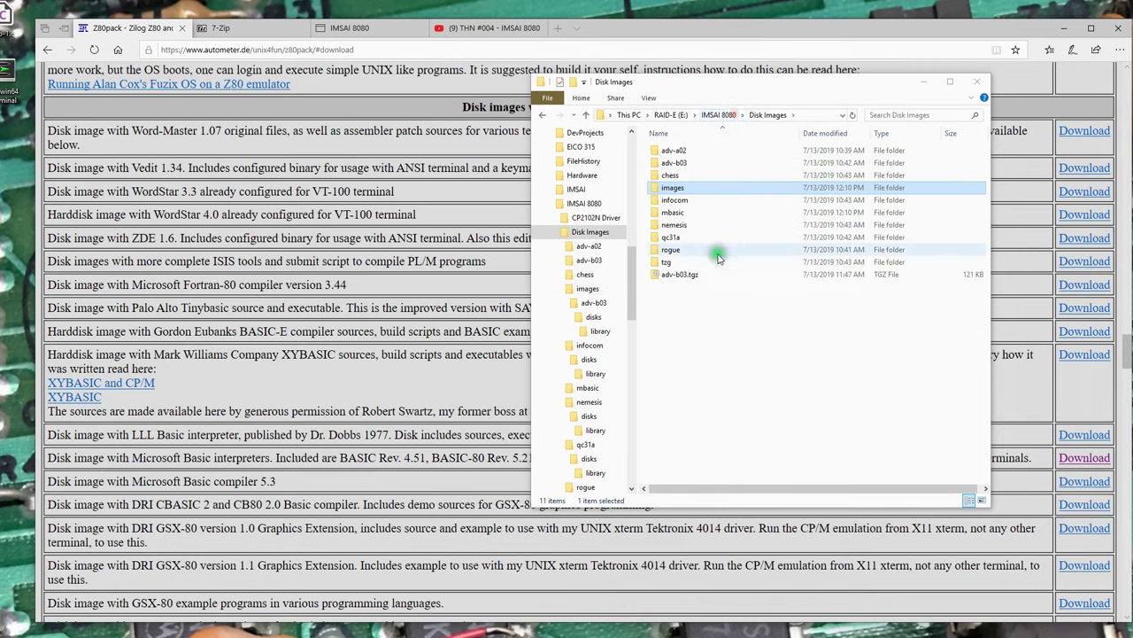
drag(684, 274, 677, 266)
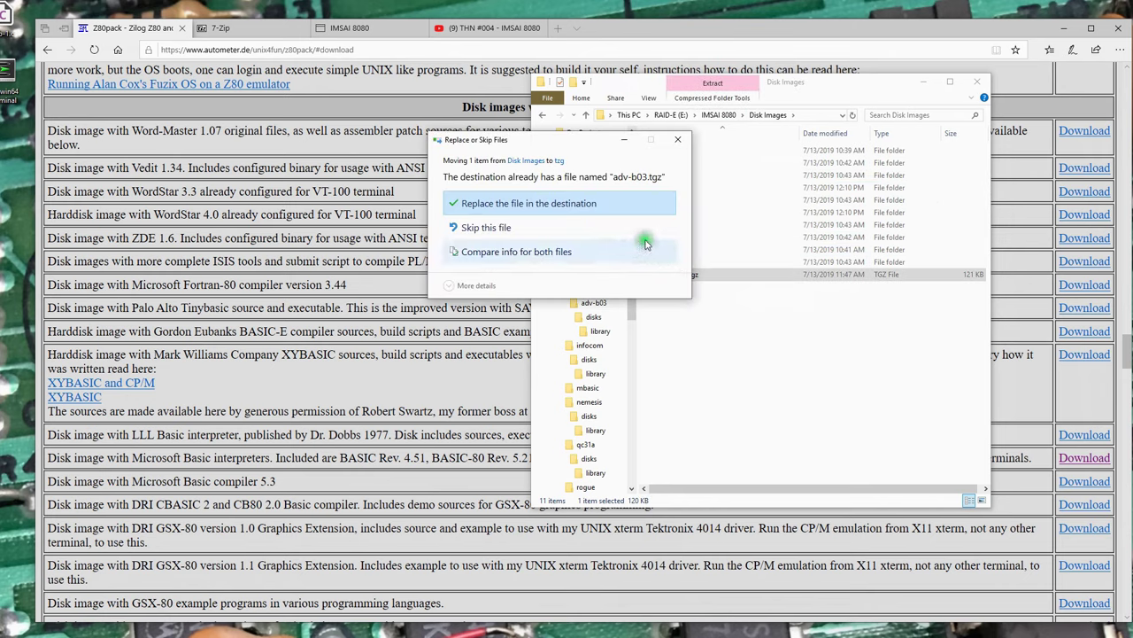
click(491, 227)
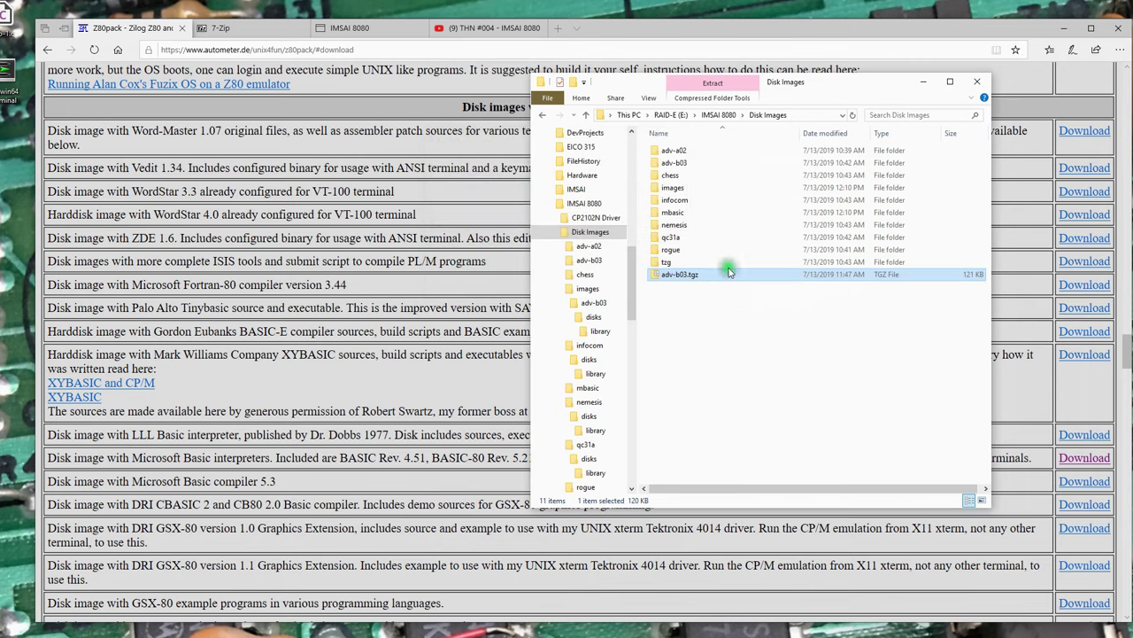
Extract mbasic.tar in place inside the mbasic folder with 7-Zip and open the extracted disks/library folder
double_click(675, 214)
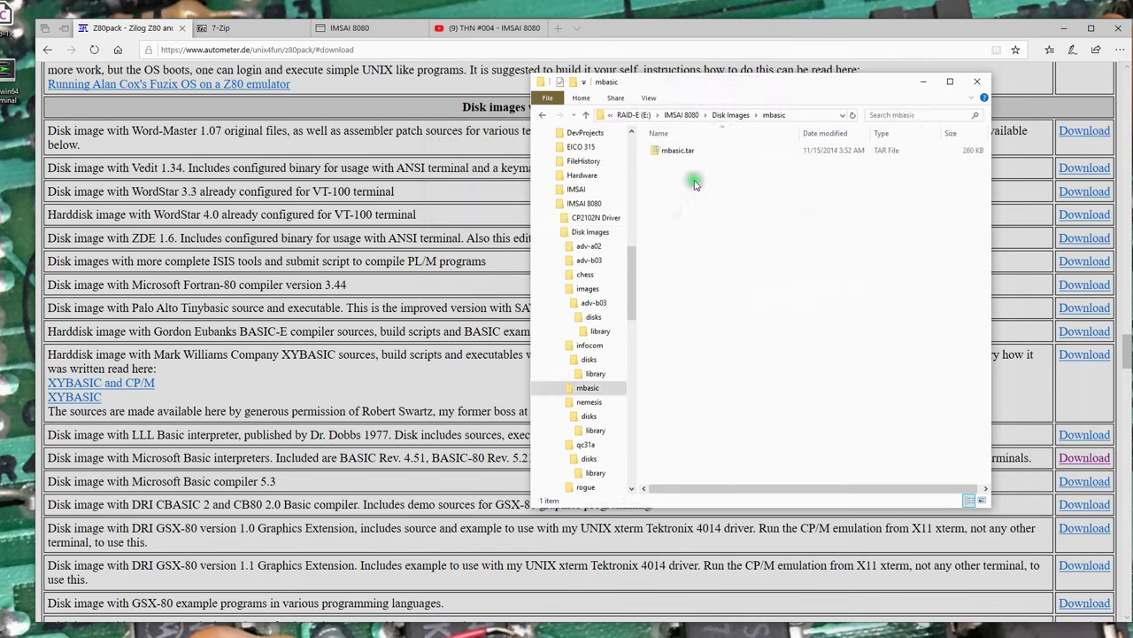
right_click(676, 152)
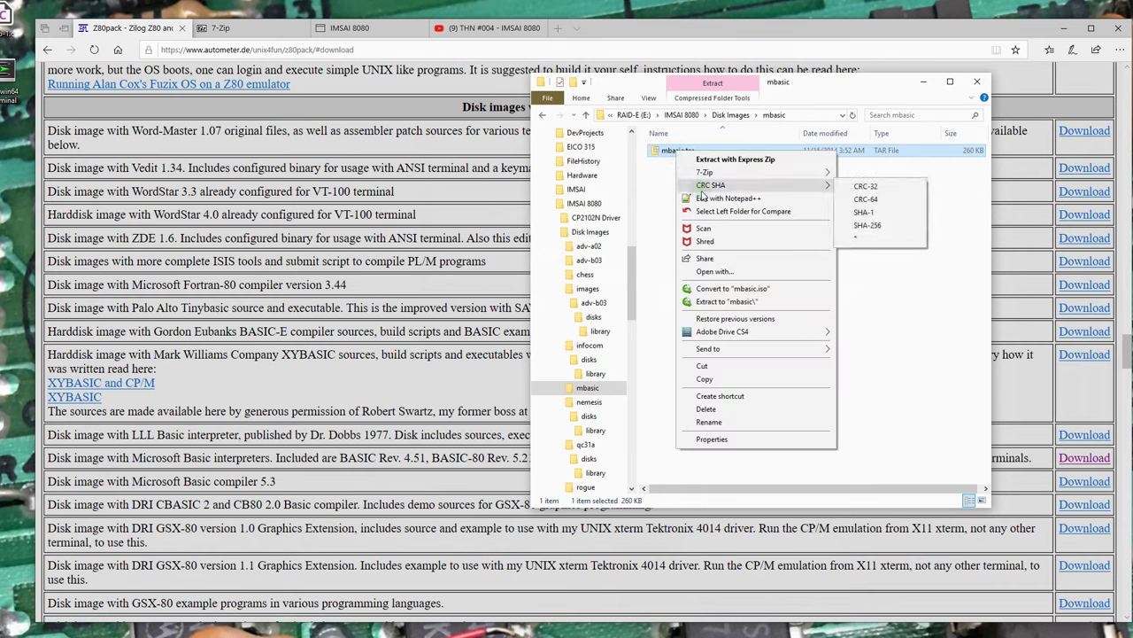
mouse_move(757, 178)
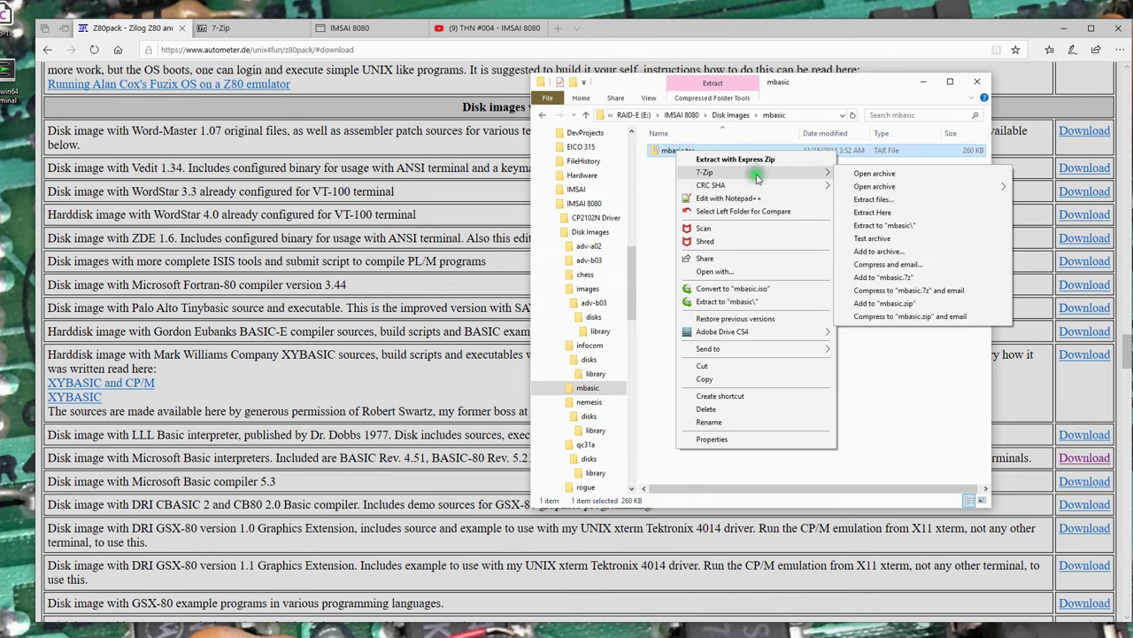
click(885, 212)
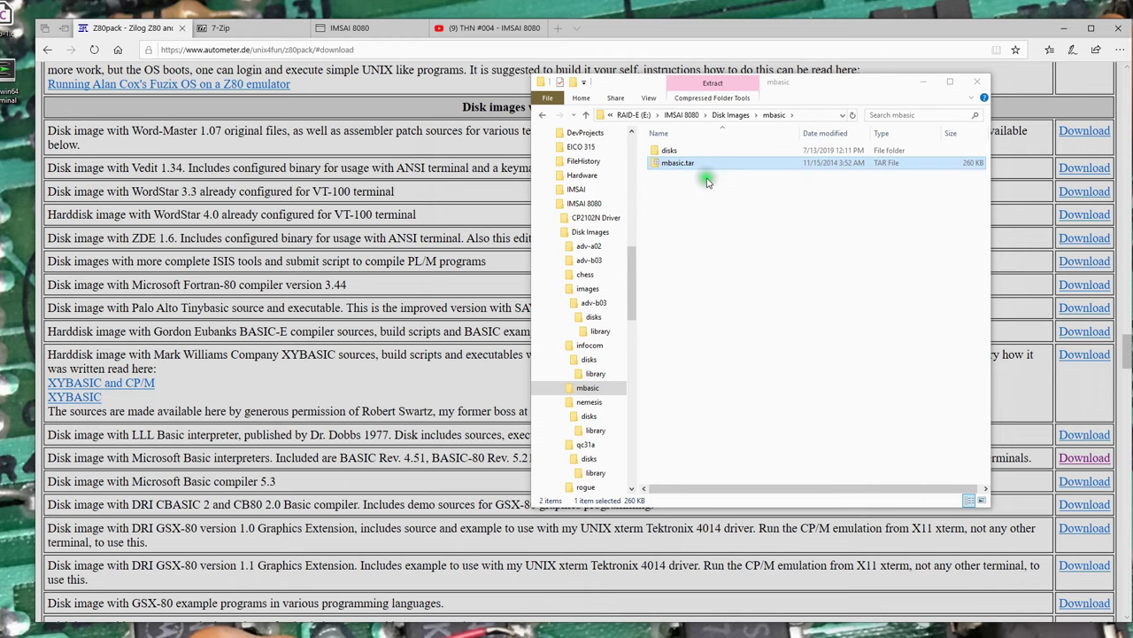
double_click(669, 152)
double_click(668, 152)
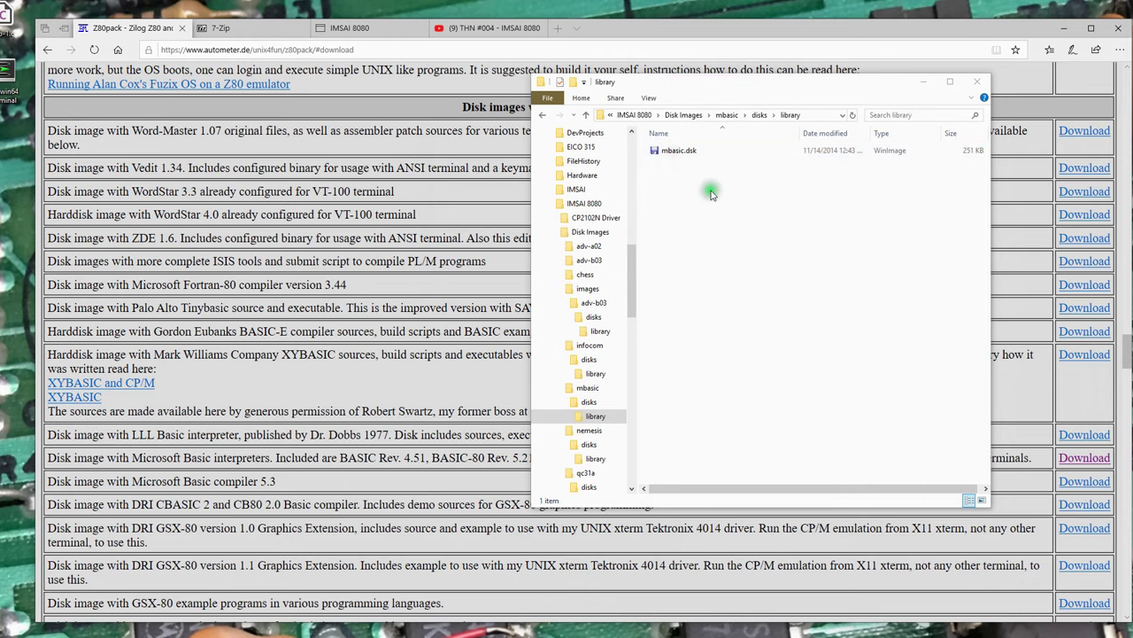
Upload mbasic.dsk from File Explorer to the disk library of the IMSAI 8080 console in the browser
drag(732, 89, 800, 101)
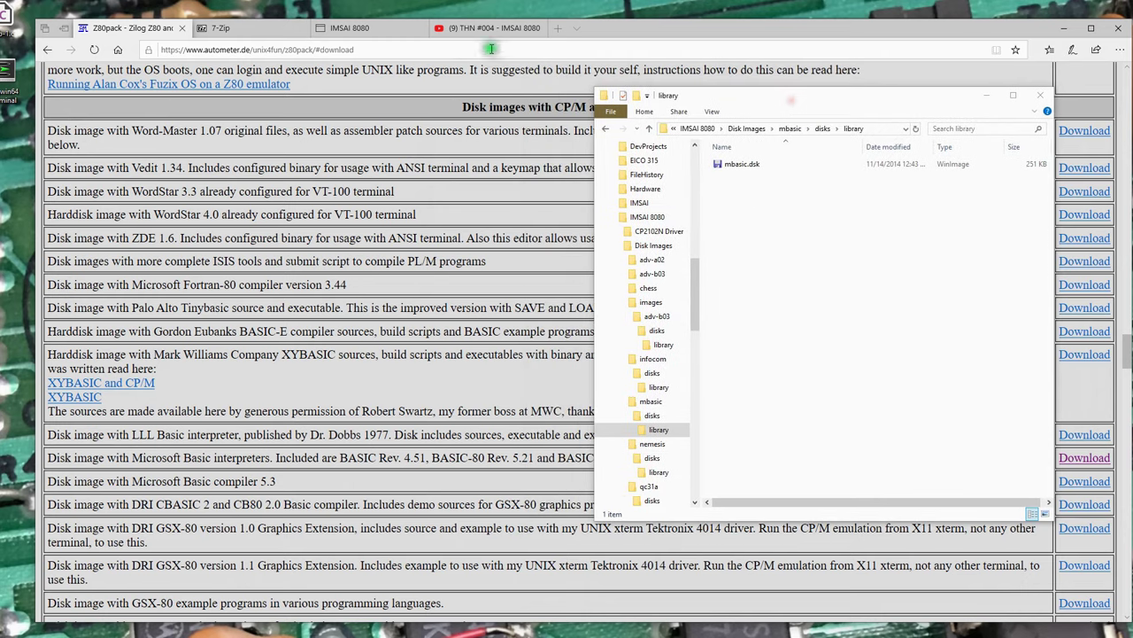
click(347, 27)
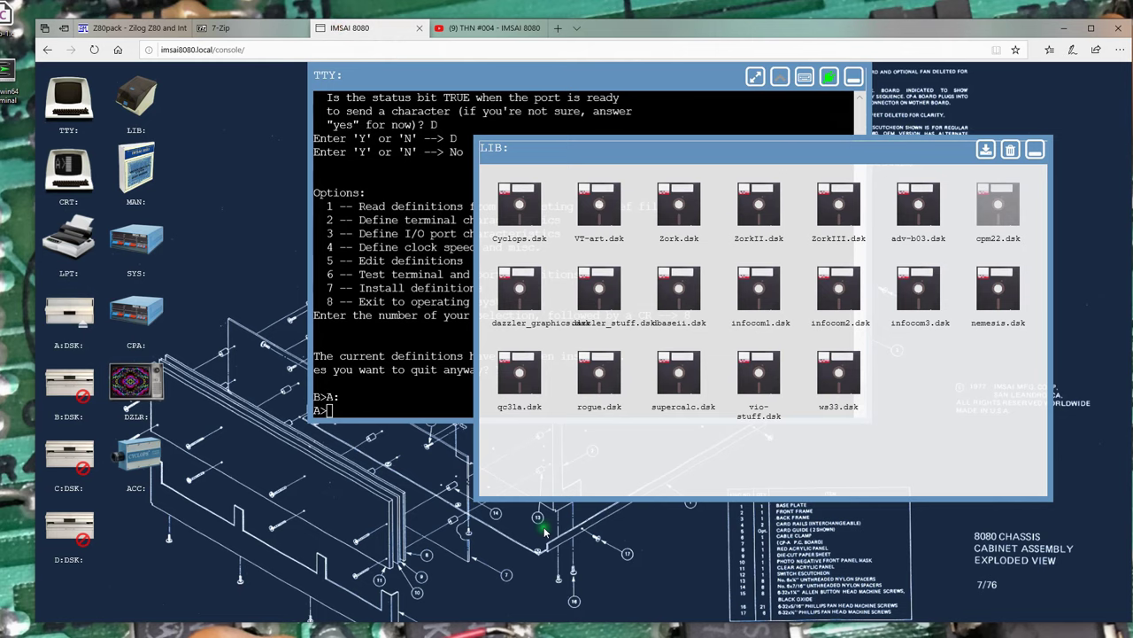
key(alt+Tab)
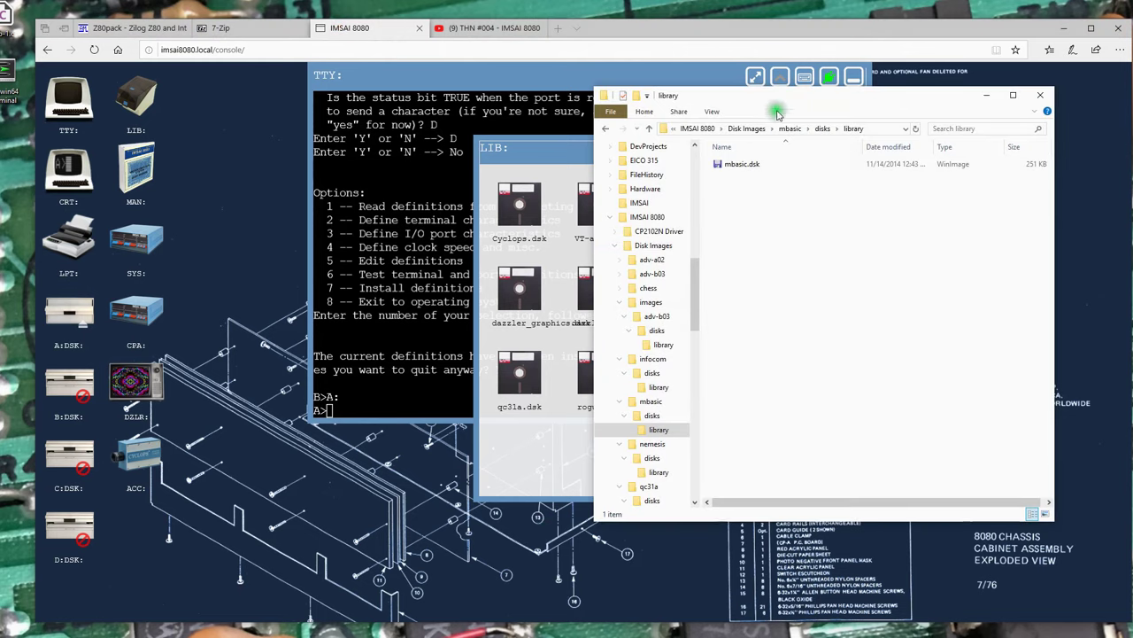
drag(788, 91, 1132, 91)
drag(1091, 152, 905, 461)
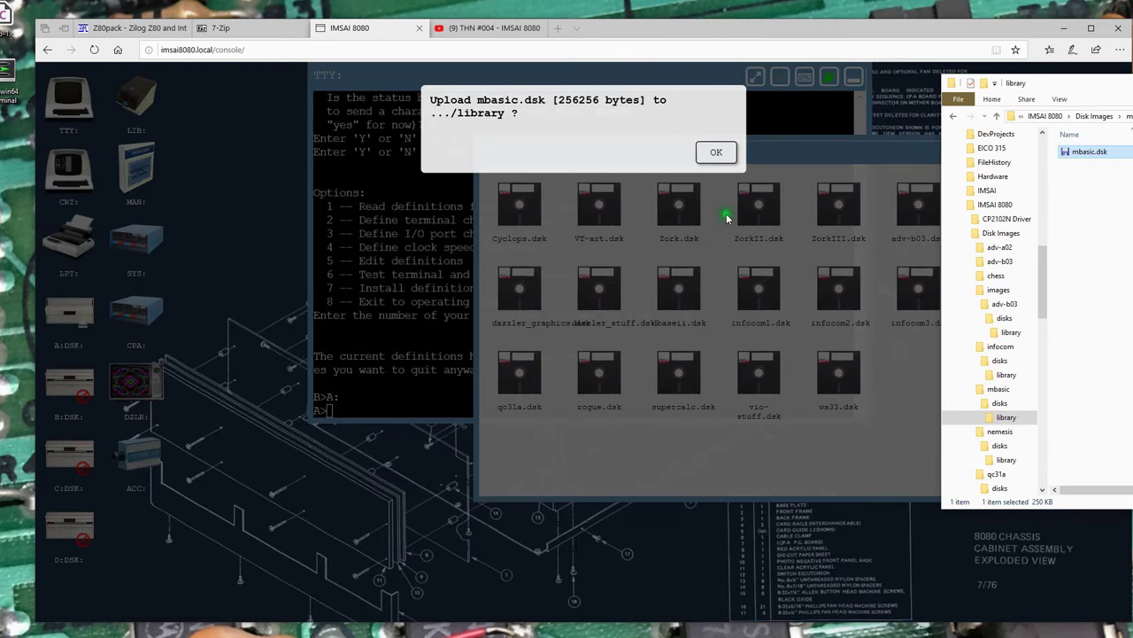
click(717, 153)
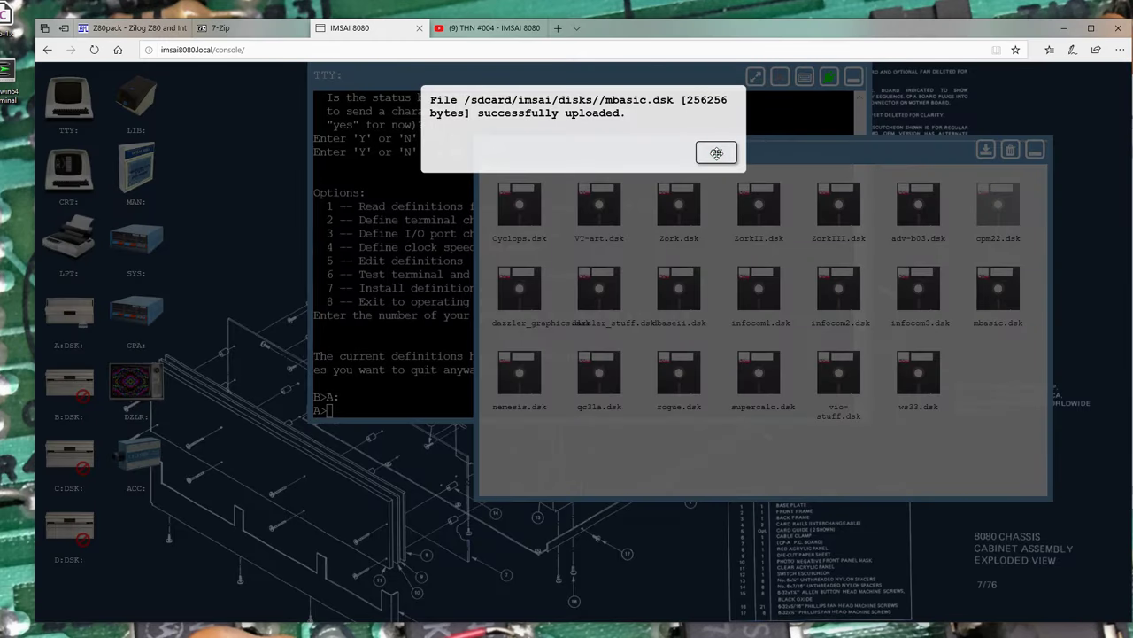
click(719, 152)
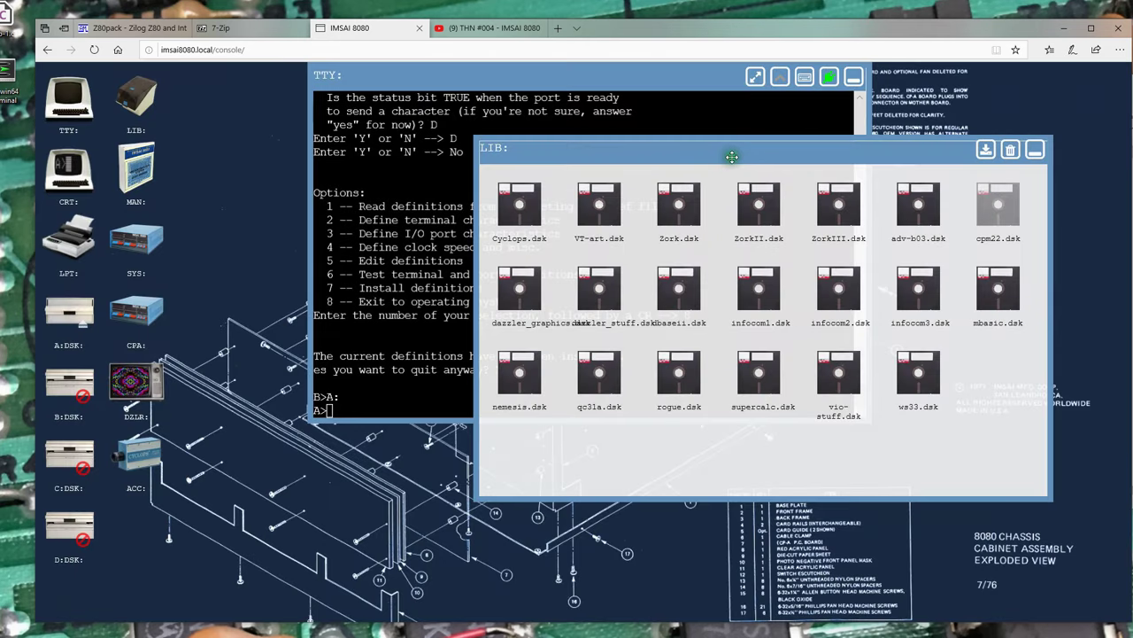
Mount mbasic.dsk in drive B and list that drive's directory in CP/M
drag(994, 293, 62, 385)
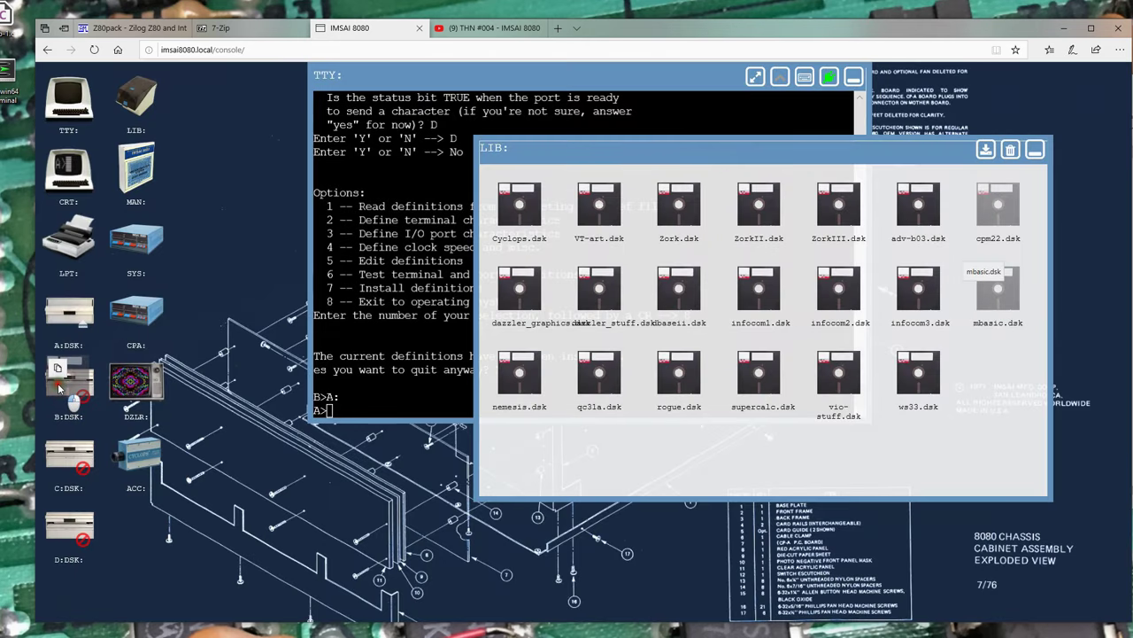
click(436, 404)
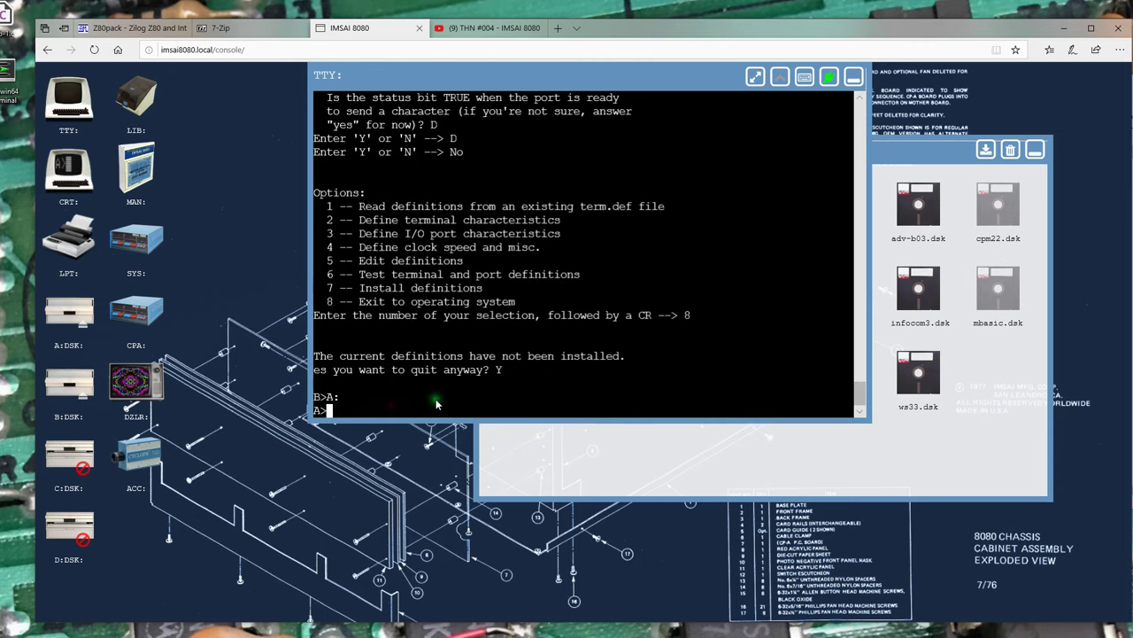
text(B:)
key(Return)
text(DIR)
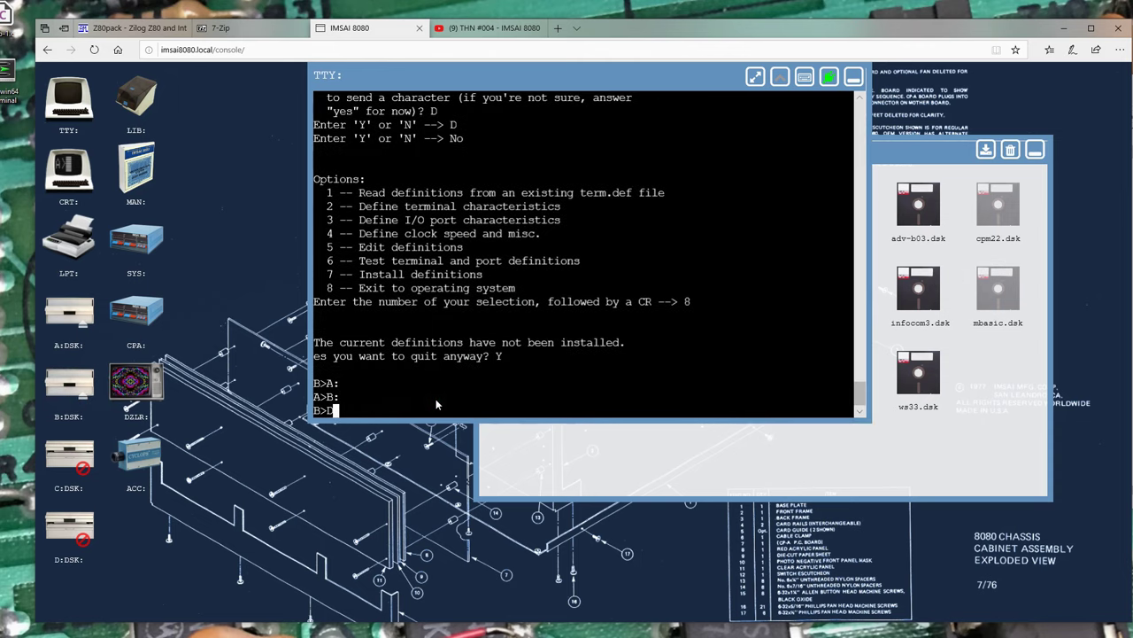
key(Return)
text(DIR)
key(Return)
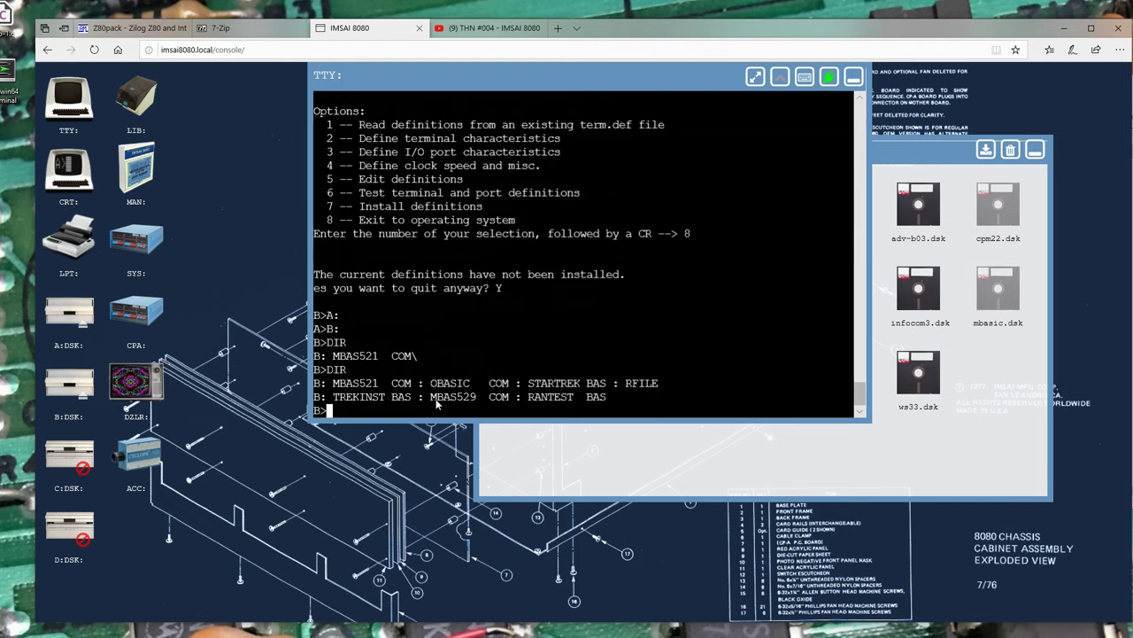
Start Microsoft Basic with MBAS529, load RANTEST.BAS and list the program
text(MBAS529)
key(Return)
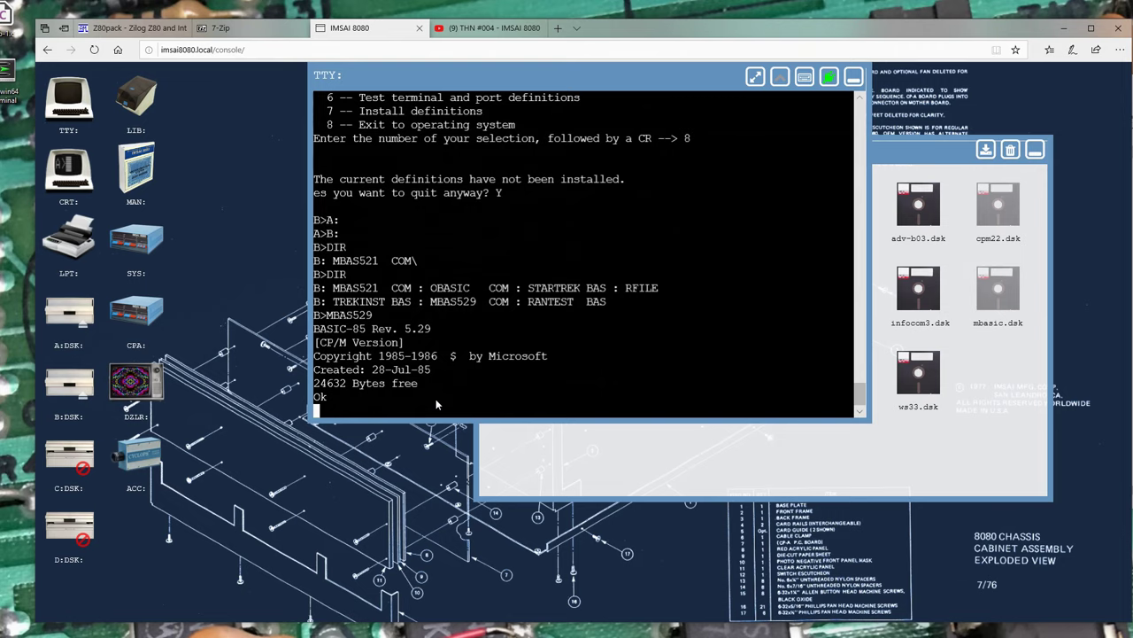
text(LOAD "RANTEST)
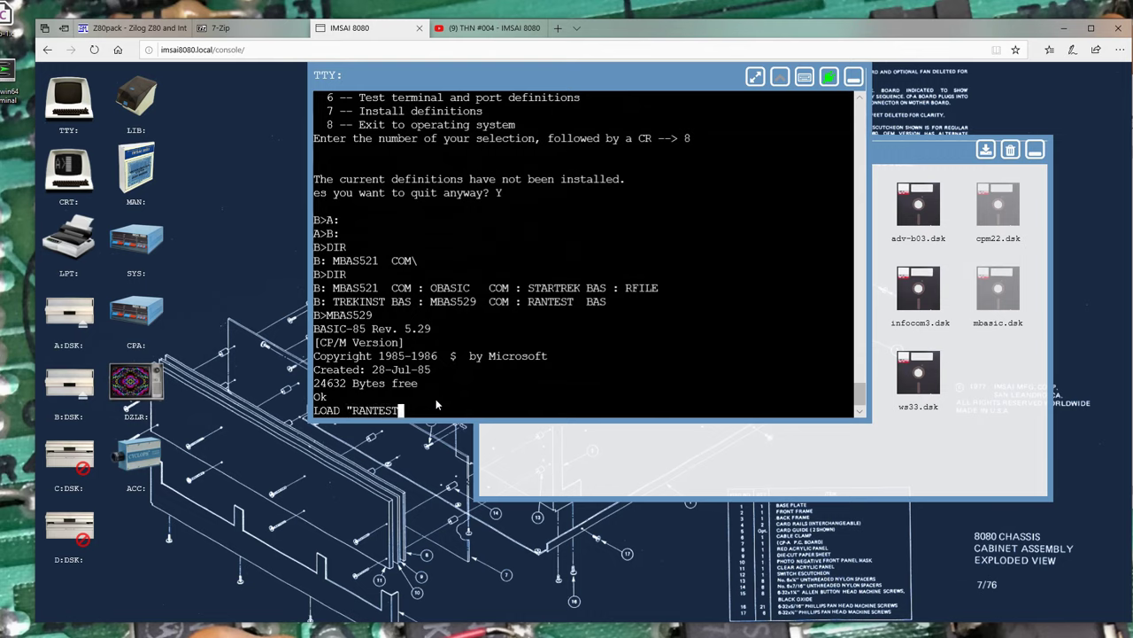
text(.BAS")
key(Return)
text(LIST)
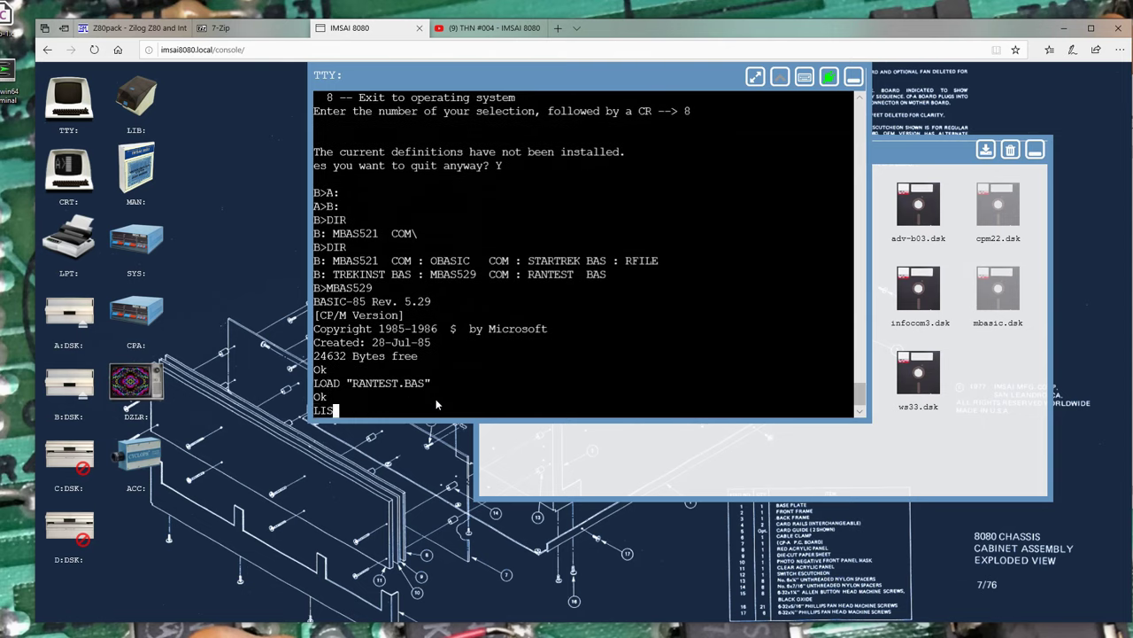
key(Return)
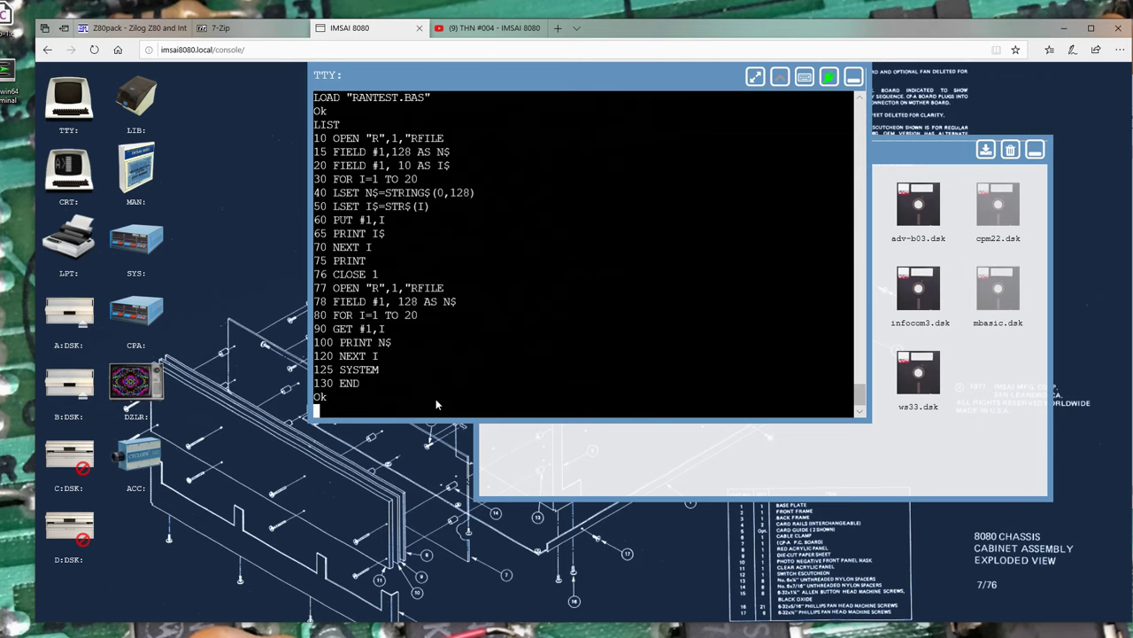
Run the loaded RANTEST program and return to the CP/M prompt
text(RUN)
key(Return)
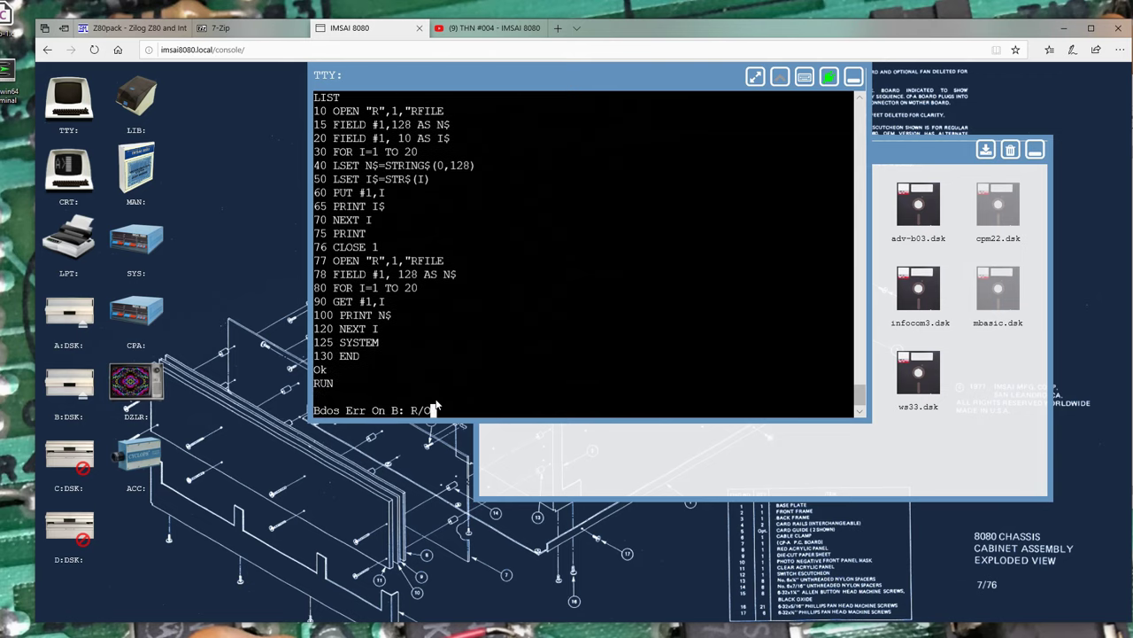
key(Return)
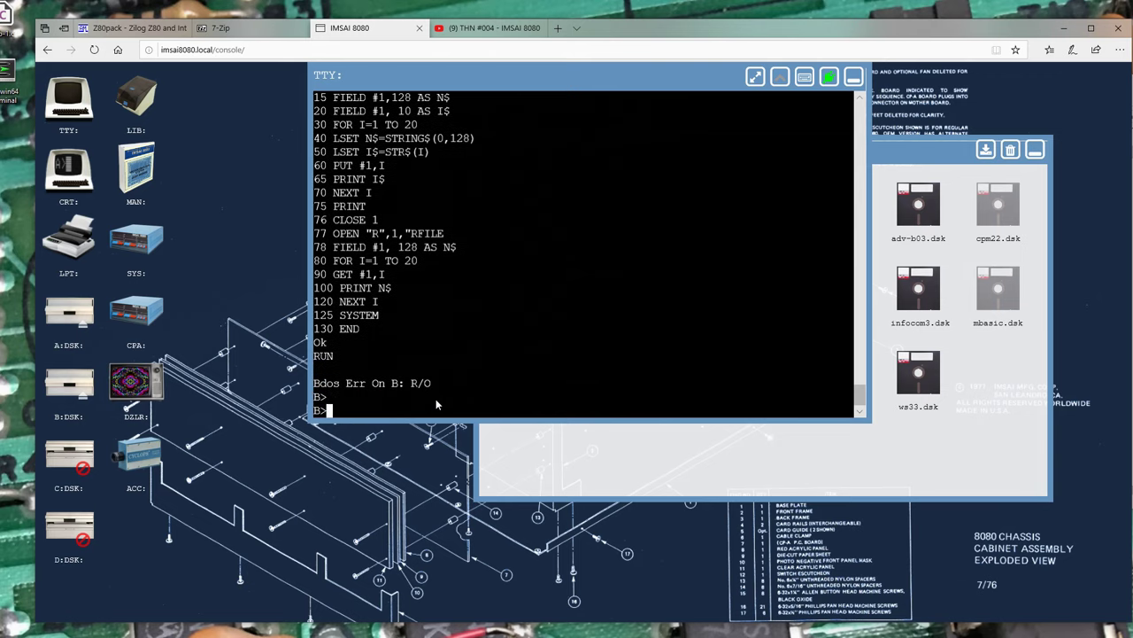
List drive B's directory and display the contents of RFILE with TYPE
key(Return)
text(DIR)
key(Return)
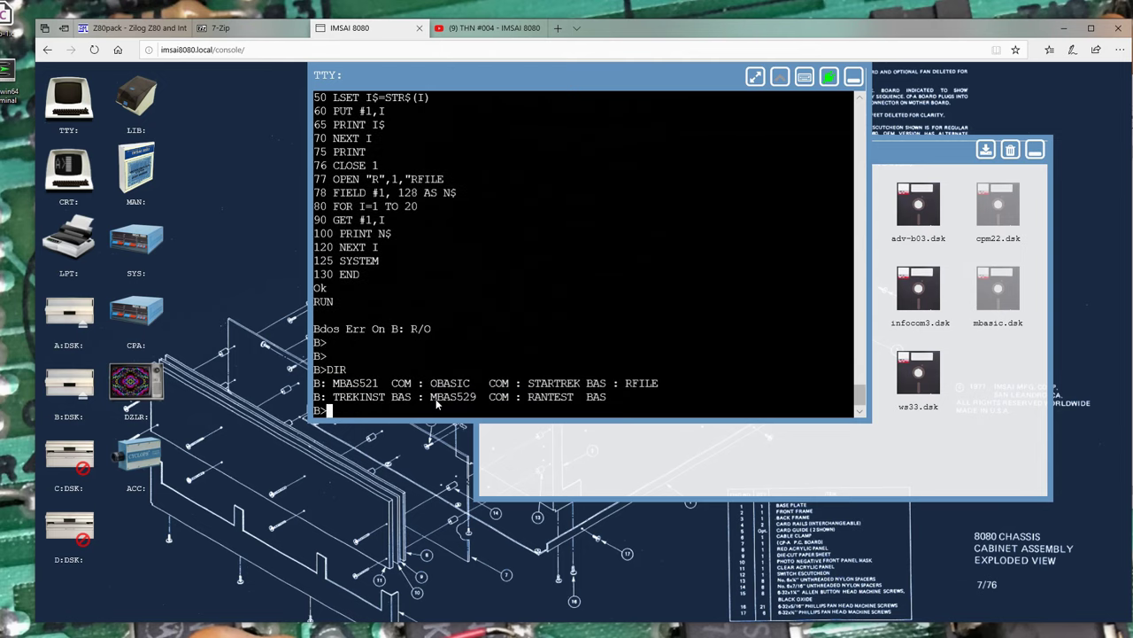
text(CAT)
key(BackSpace)
key(BackSpace)
key(BackSpace)
text(TYPE RFILE)
key(Return)
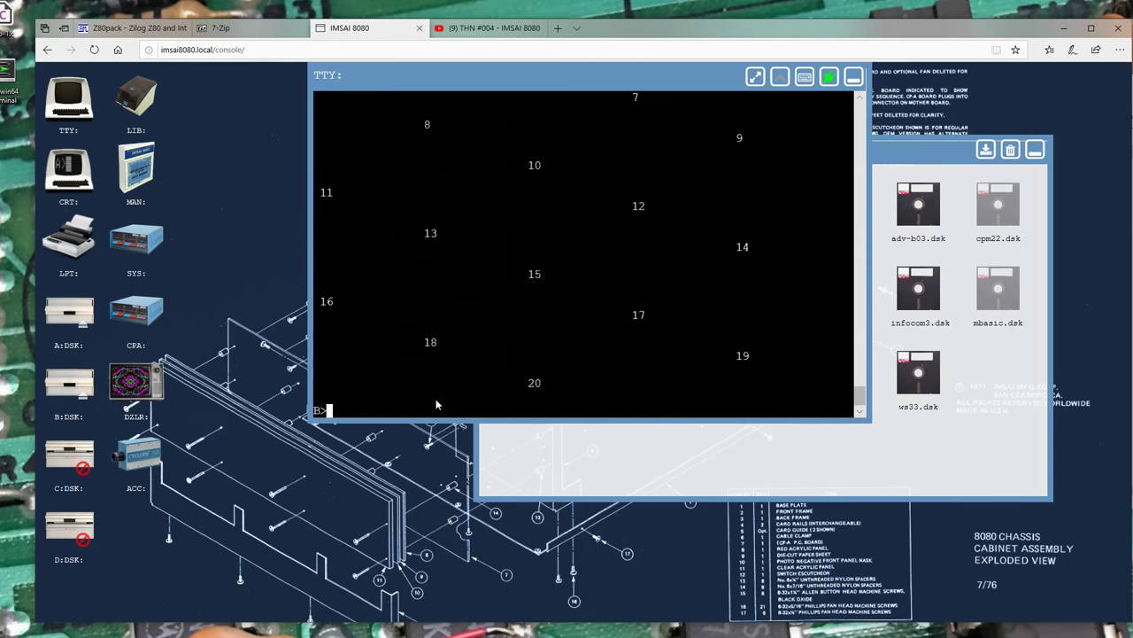
List drive B's directory again and restart Microsoft Basic with MBAS529
text(DIR)
key(Return)
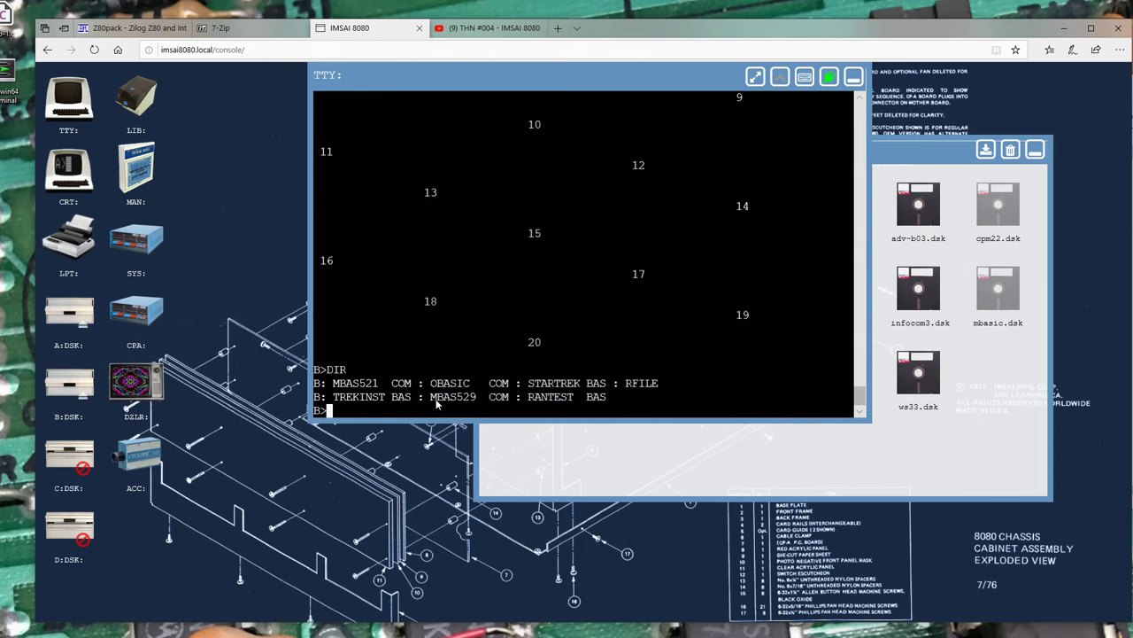
key(Return)
text(M)
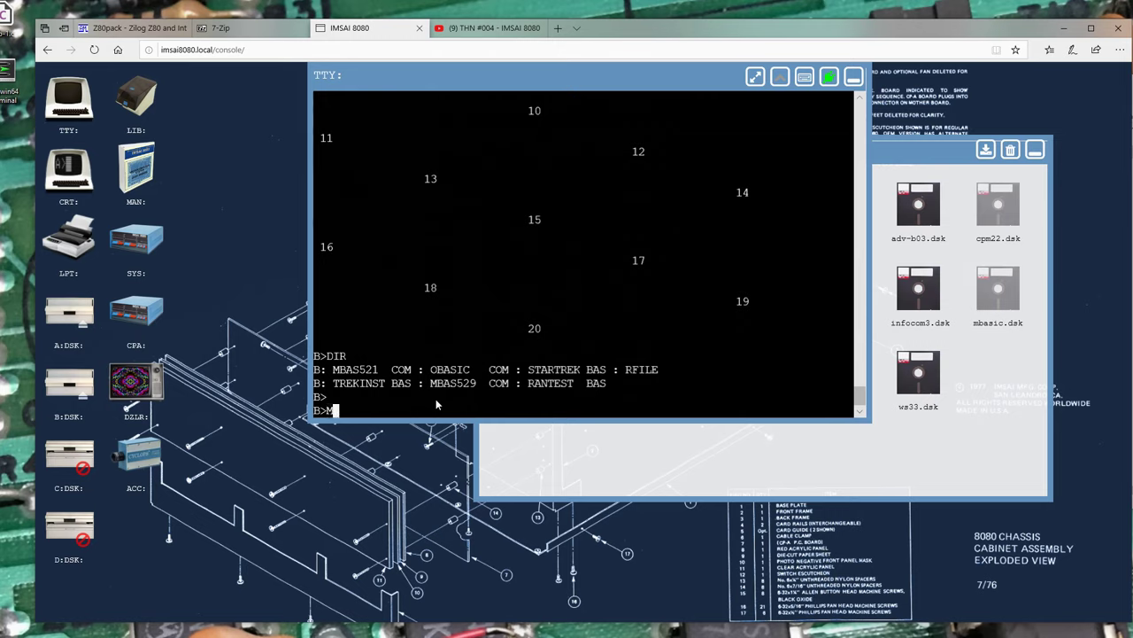
text(SBAS529)
key(Return)
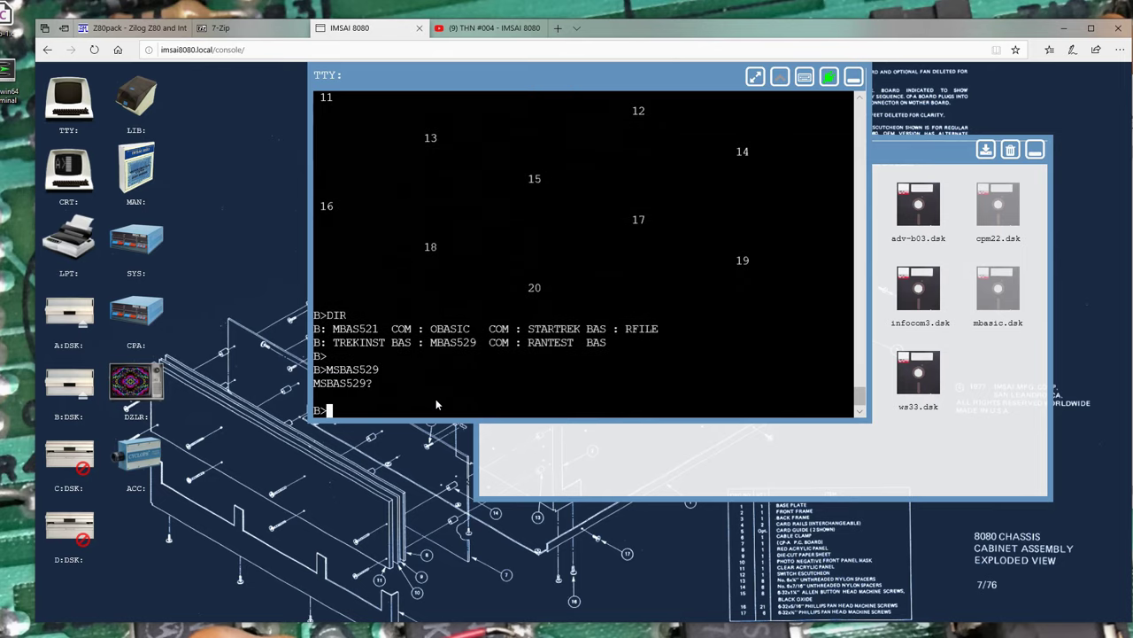
text(MBAS529)
key(Return)
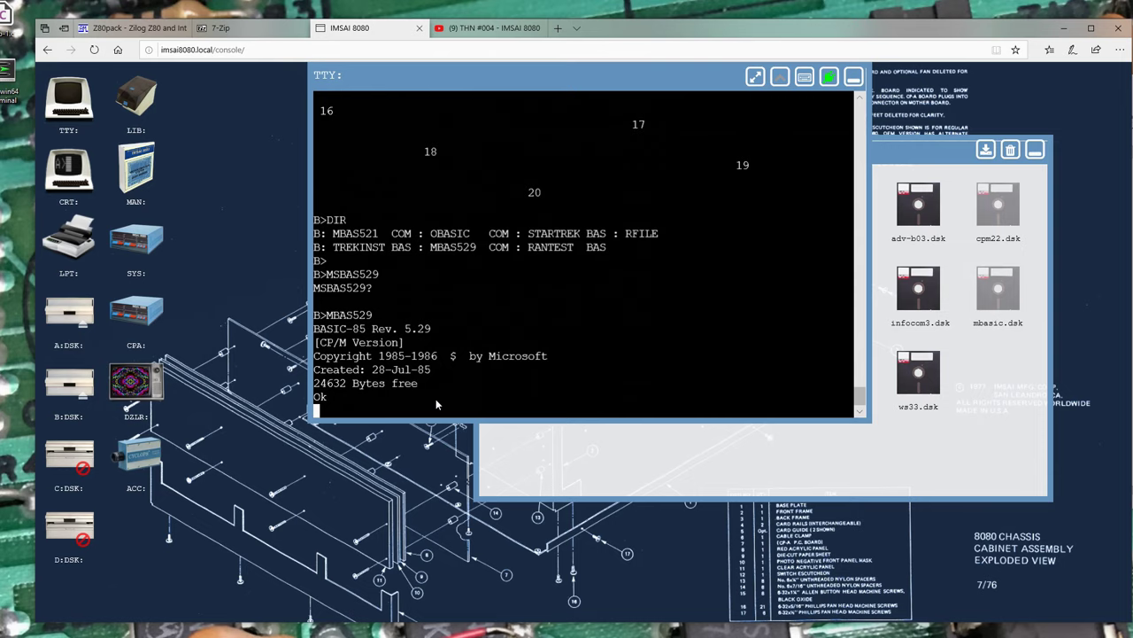
Load STARTREK.BAS, list the program and interrupt the listing partway
text(LOAD "STARTREK)
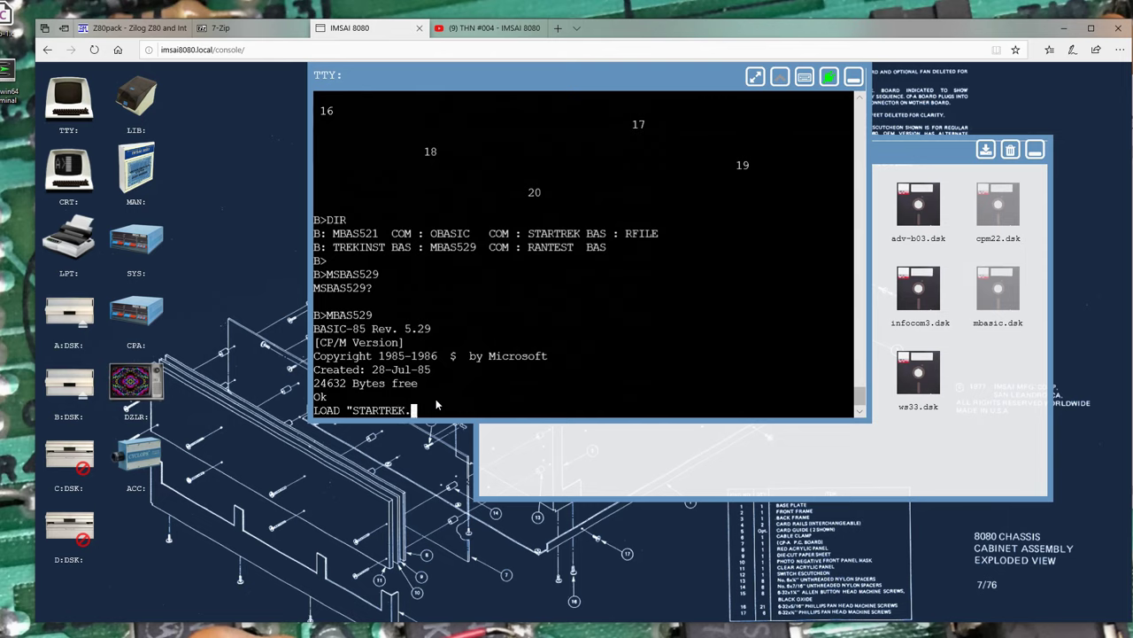
text(.BAS")
key(Return)
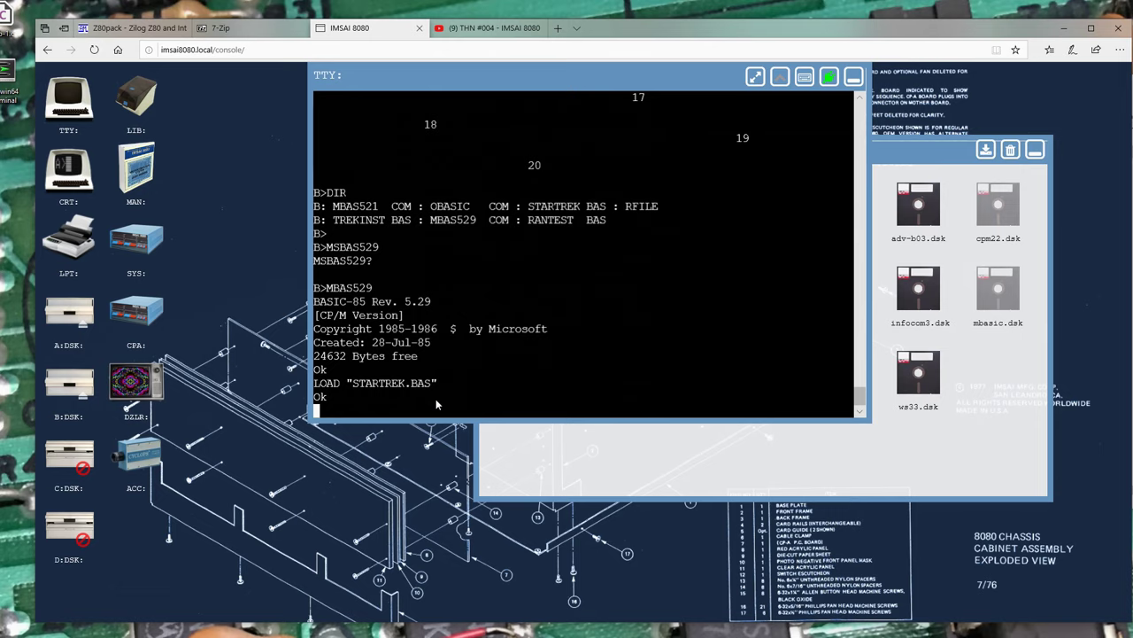
text(LOAD)
key(Return)
text(LIST)
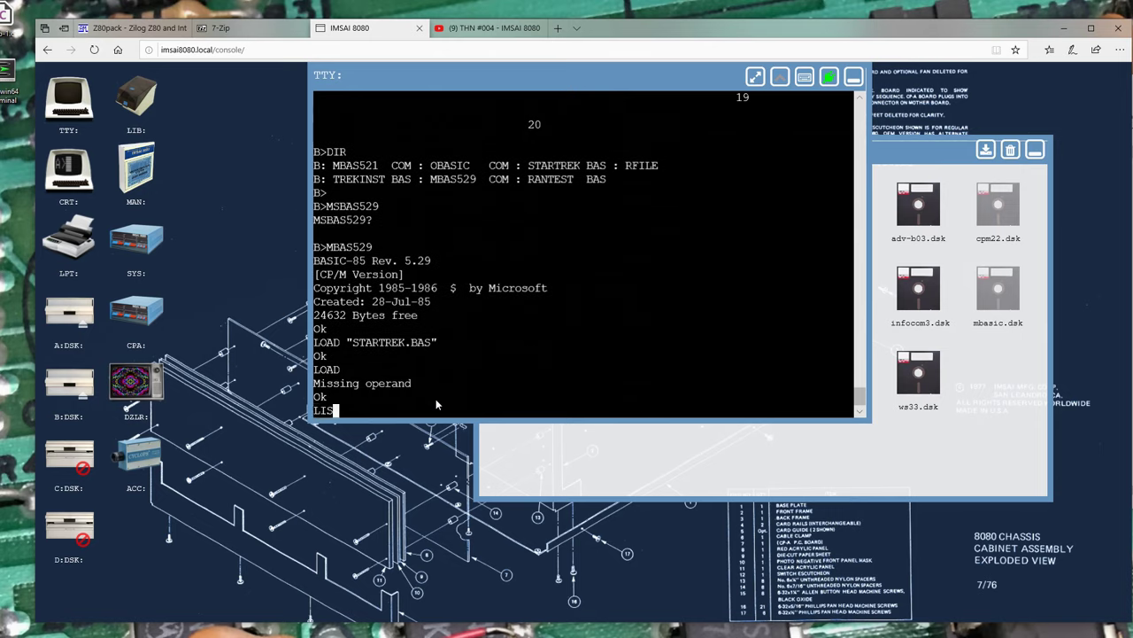
key(Return)
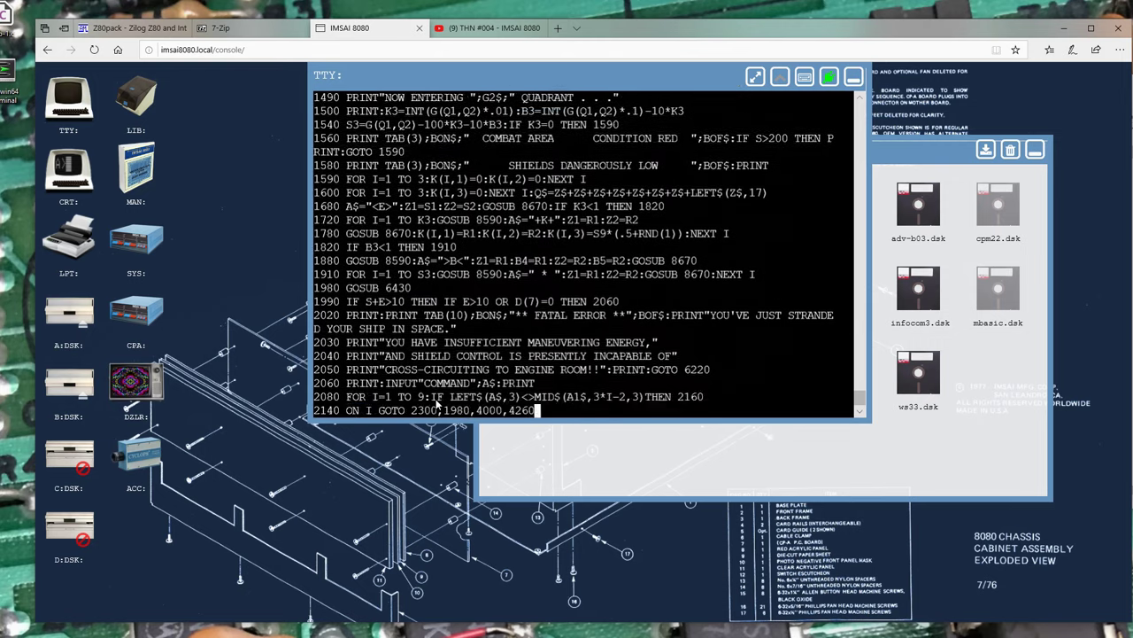
key(ctrl+c)
Run the Star Trek program, answering N to the ready prompt and N to the instructions prompt
text(RUN)
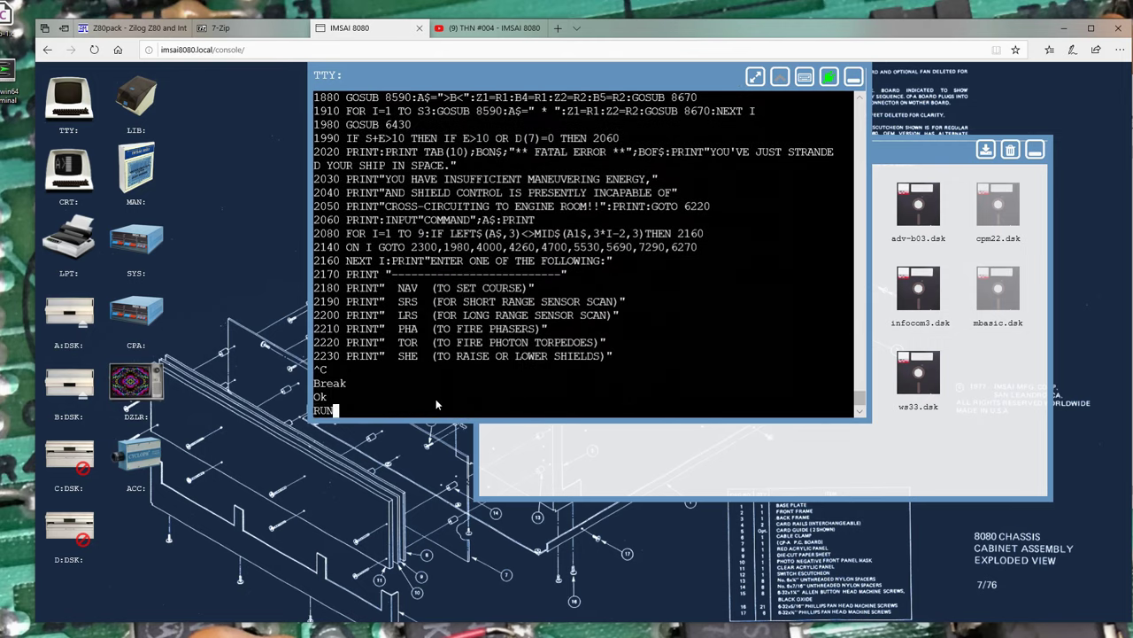
key(Return)
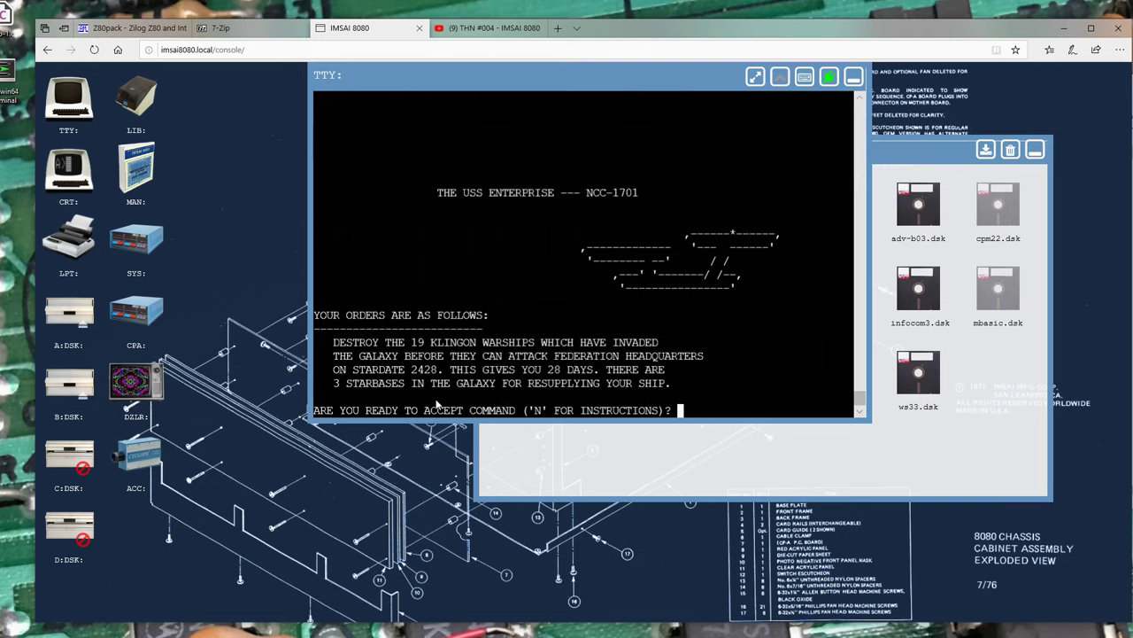
text(N)
key(Return)
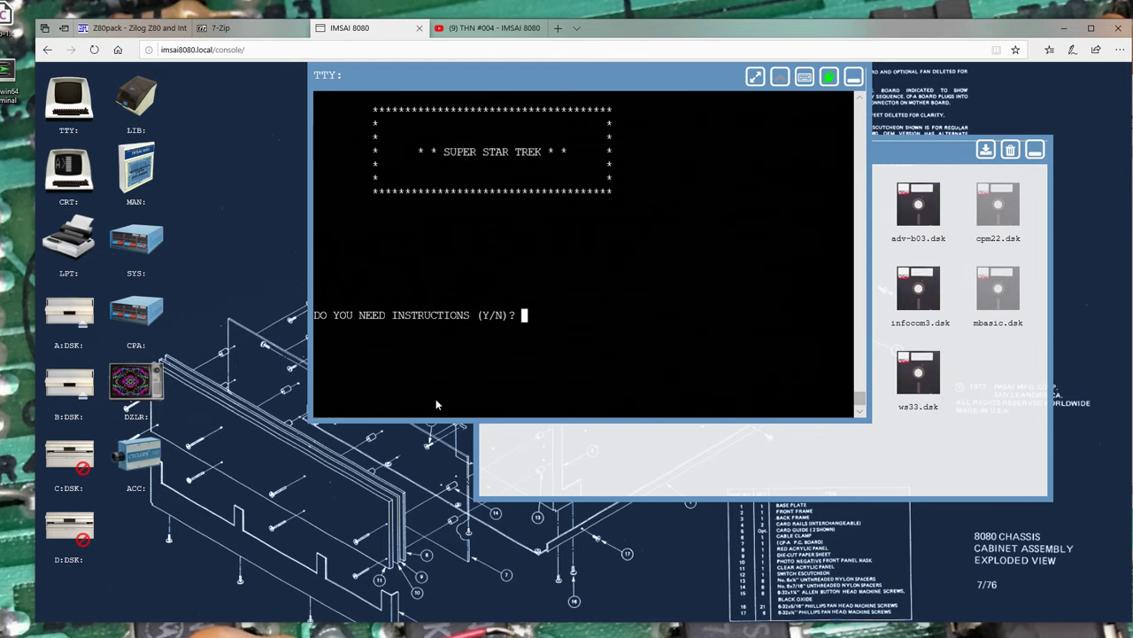
text(N)
key(Return)
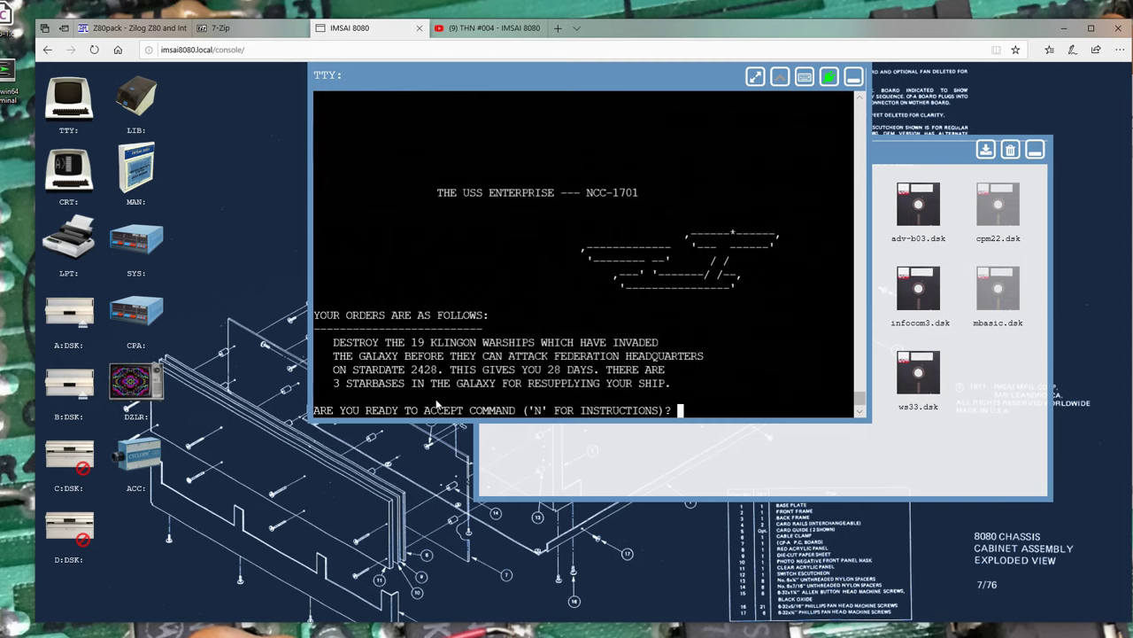
Break out of the Star Trek game, exit Basic to CP/M with SYSTEM, and list drive B's directory
key(ctrl+c)
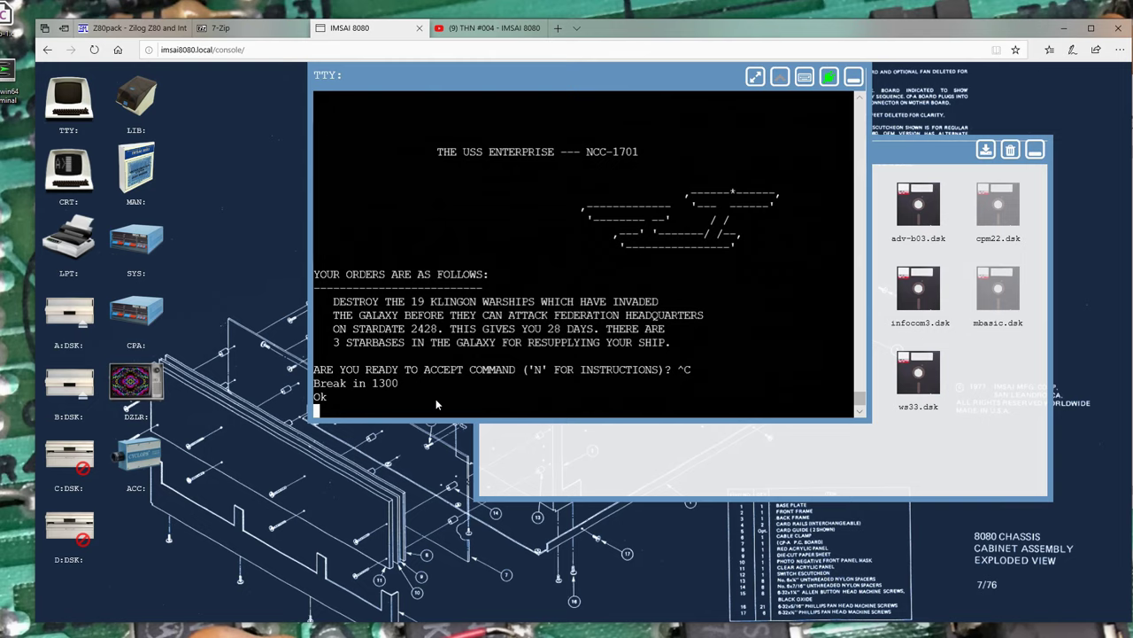
text(SYSTEM)
key(Return)
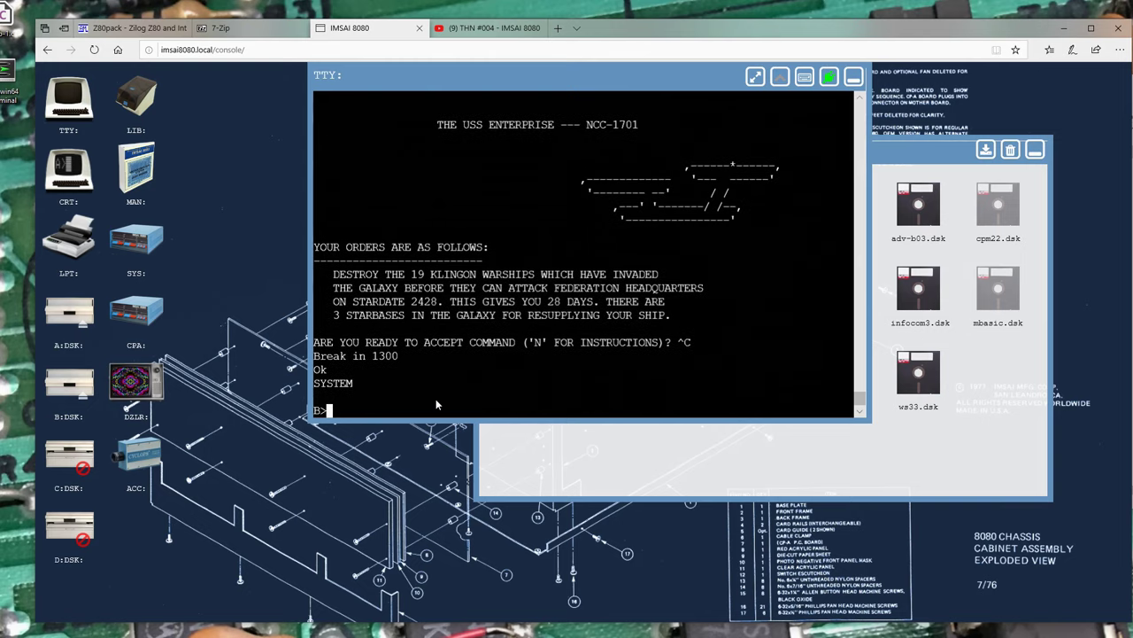
key(Return)
key(Return)
text(DIR)
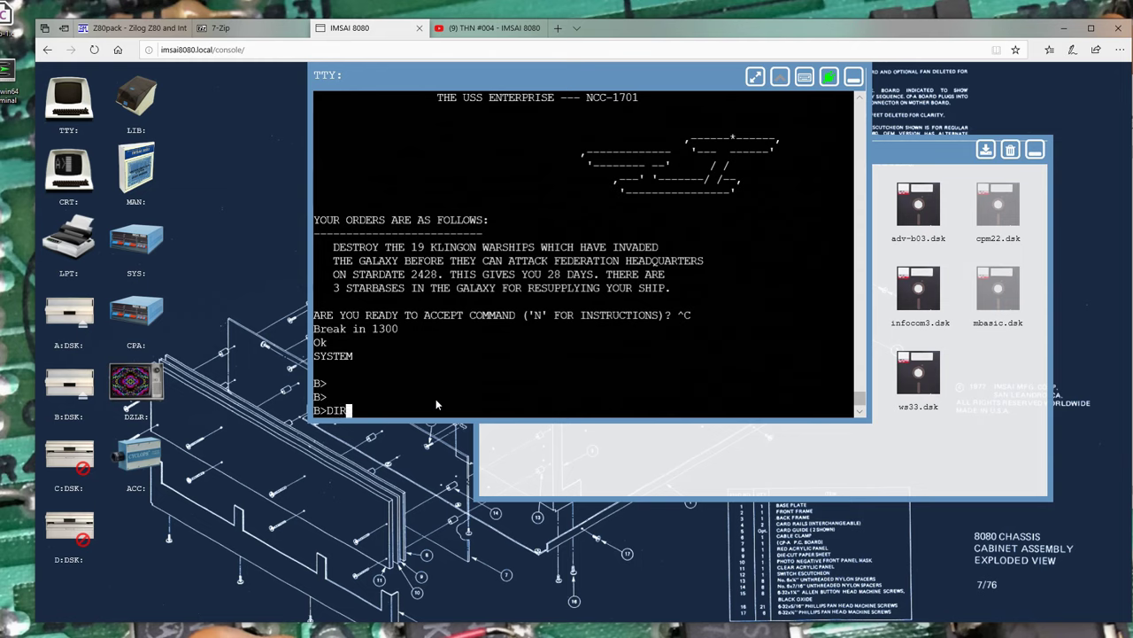
key(Return)
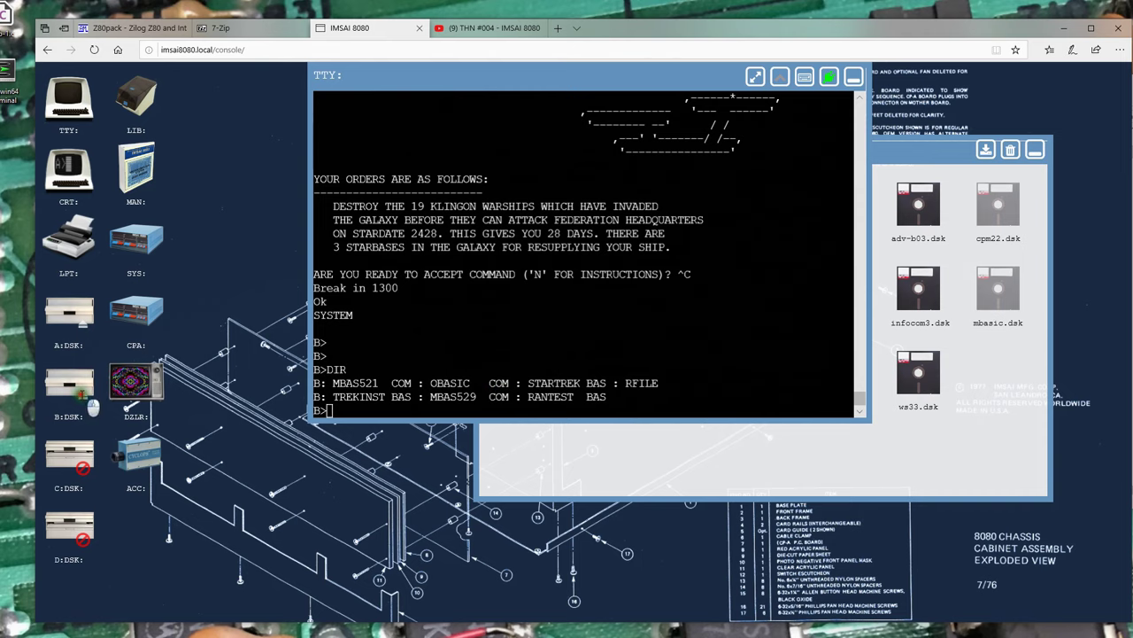
Unmount mbasic.dsk from drive B and try deleting ws33.dsk from the disk library
click(80, 397)
click(715, 142)
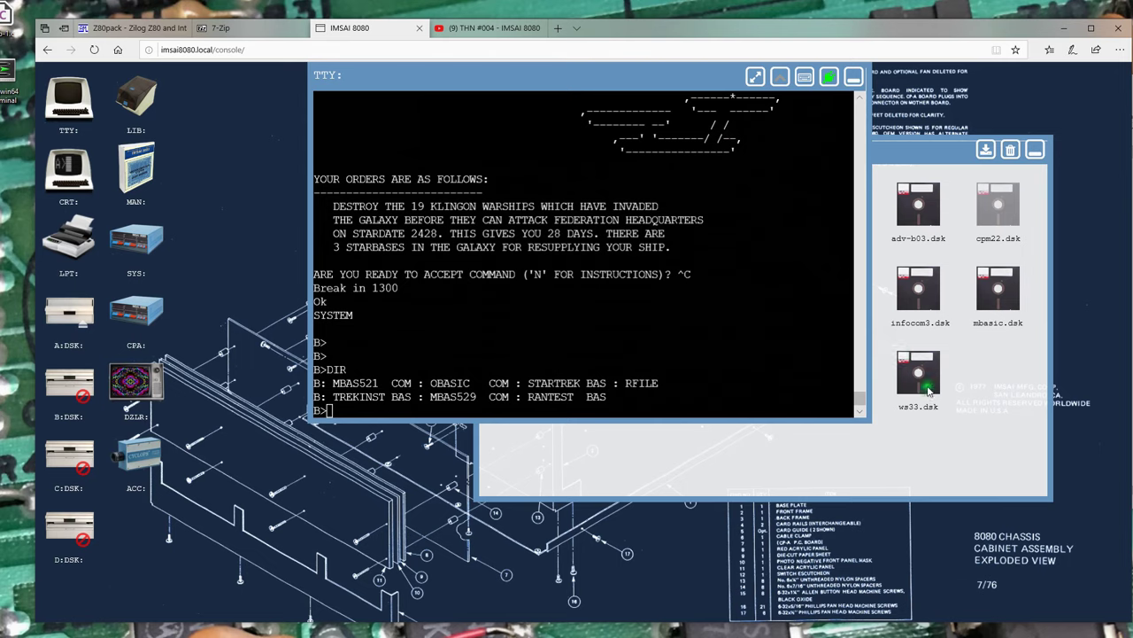
click(1029, 470)
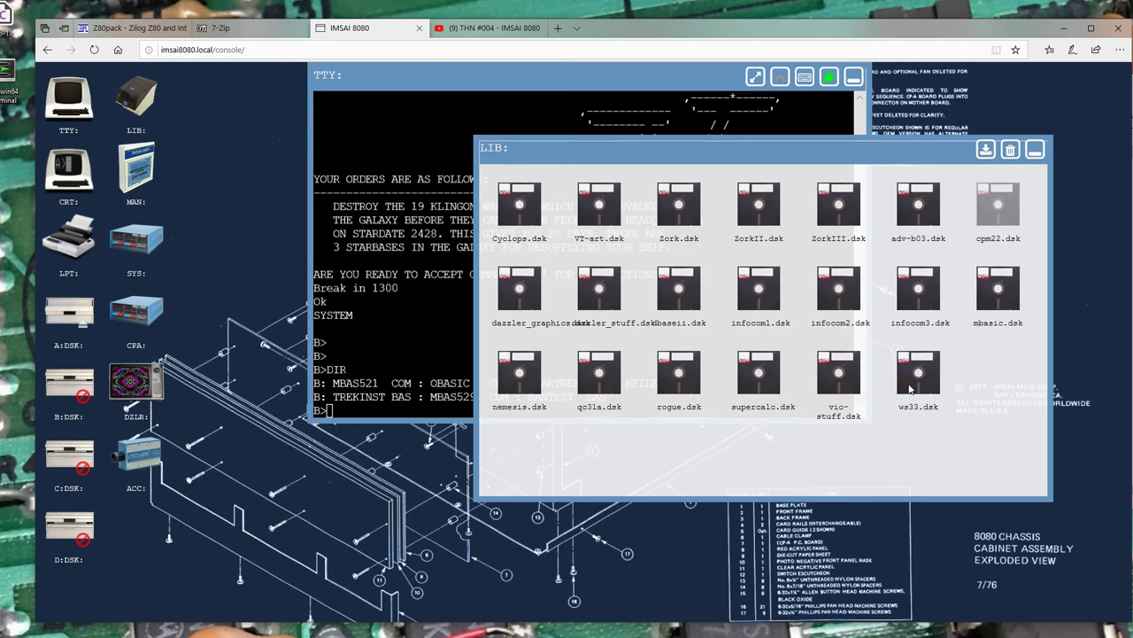
drag(909, 387, 1010, 152)
Browse the Z80pack download page for available CP/M application disk images, games and other 8080/Z80 operating systems
click(133, 28)
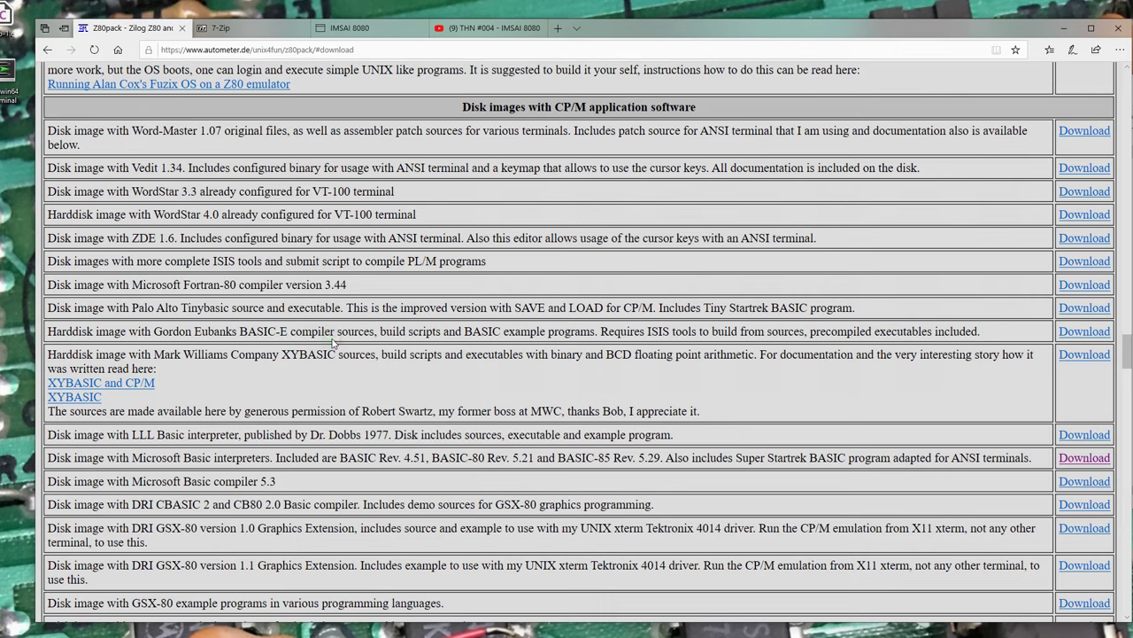
click(55, 360)
scroll(246, 374, down, 1)
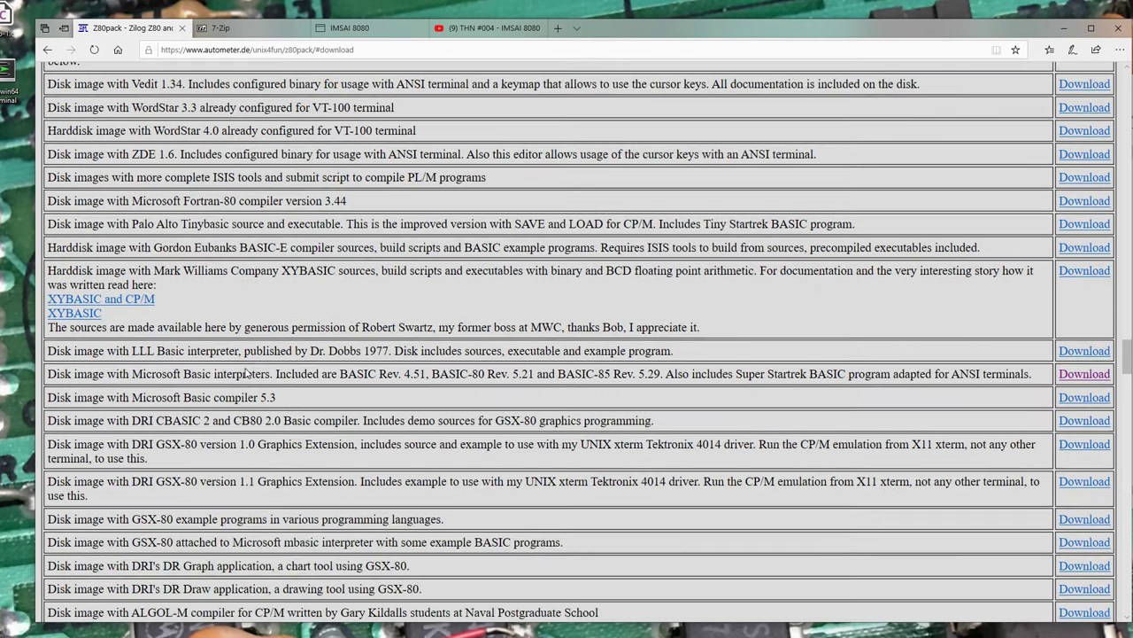
scroll(246, 373, down, 1)
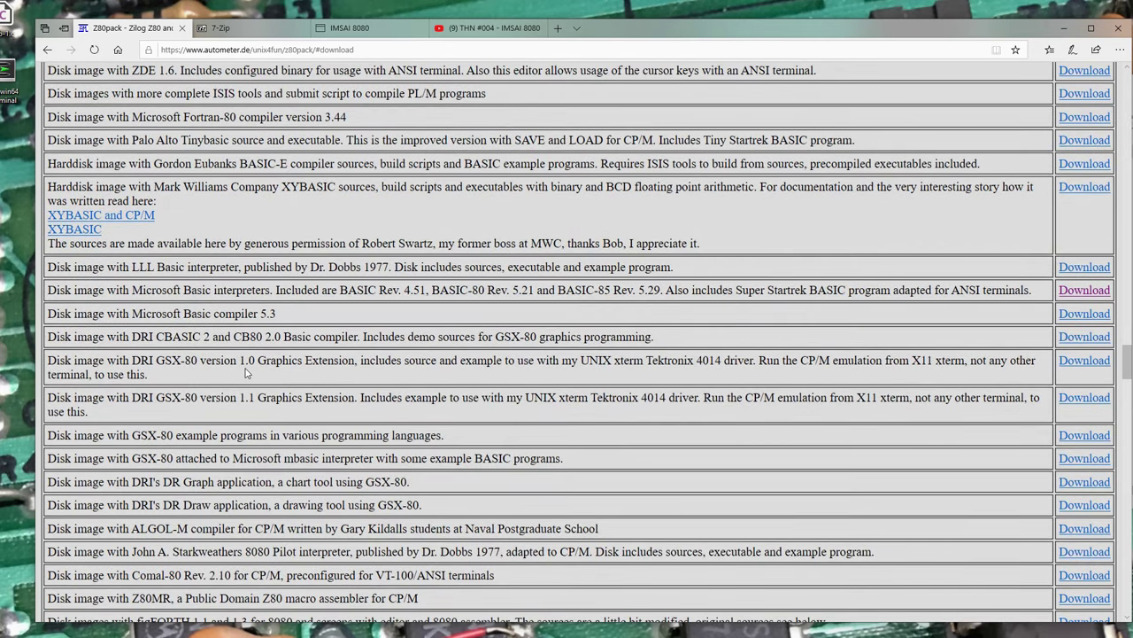
scroll(246, 374, down, 2)
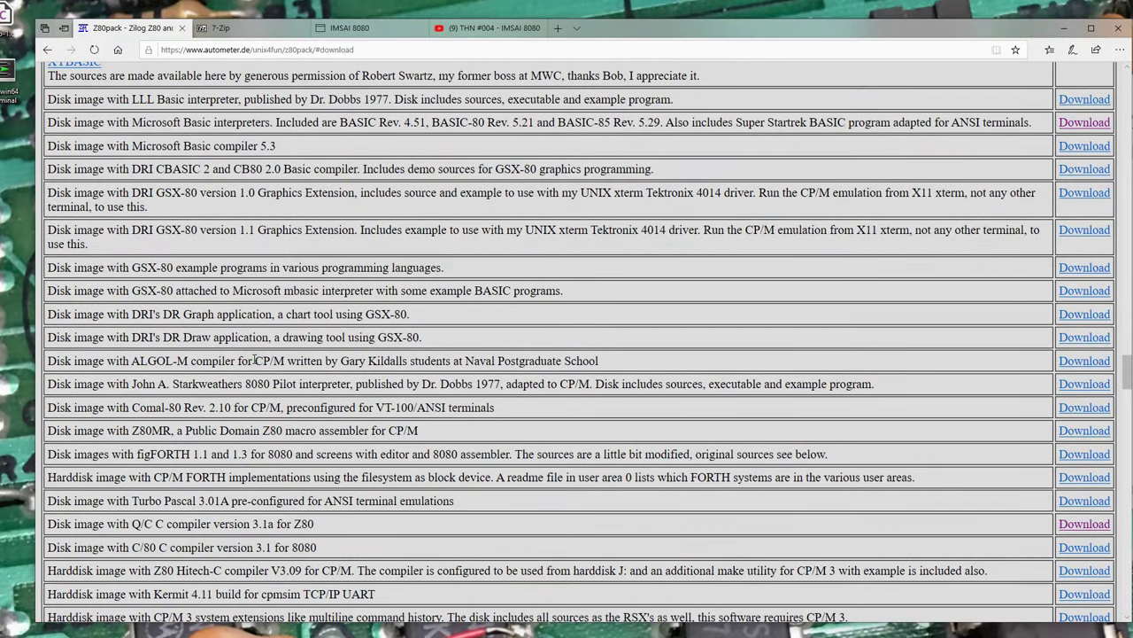
scroll(255, 361, down, 2)
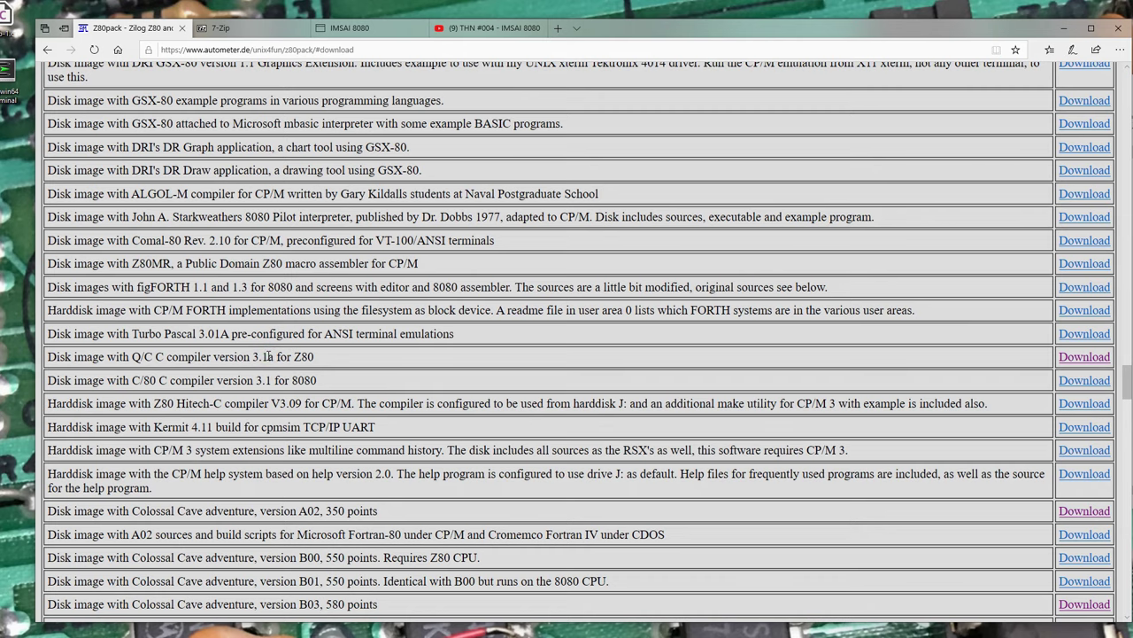
scroll(270, 359, down, 2)
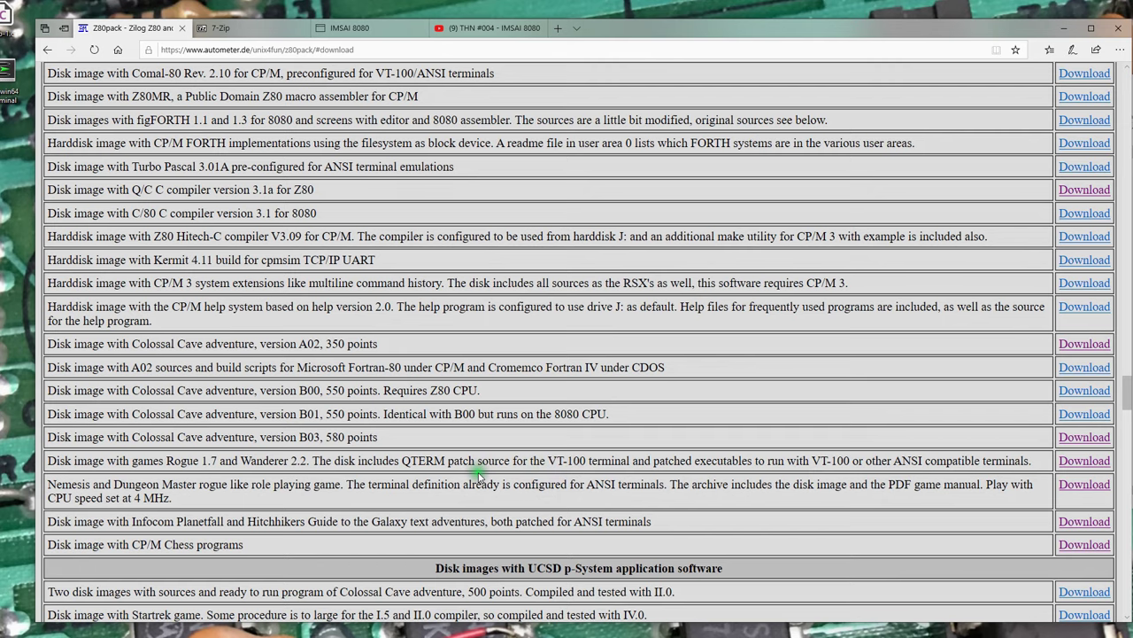
scroll(479, 476, up, 2)
scroll(478, 476, up, 3)
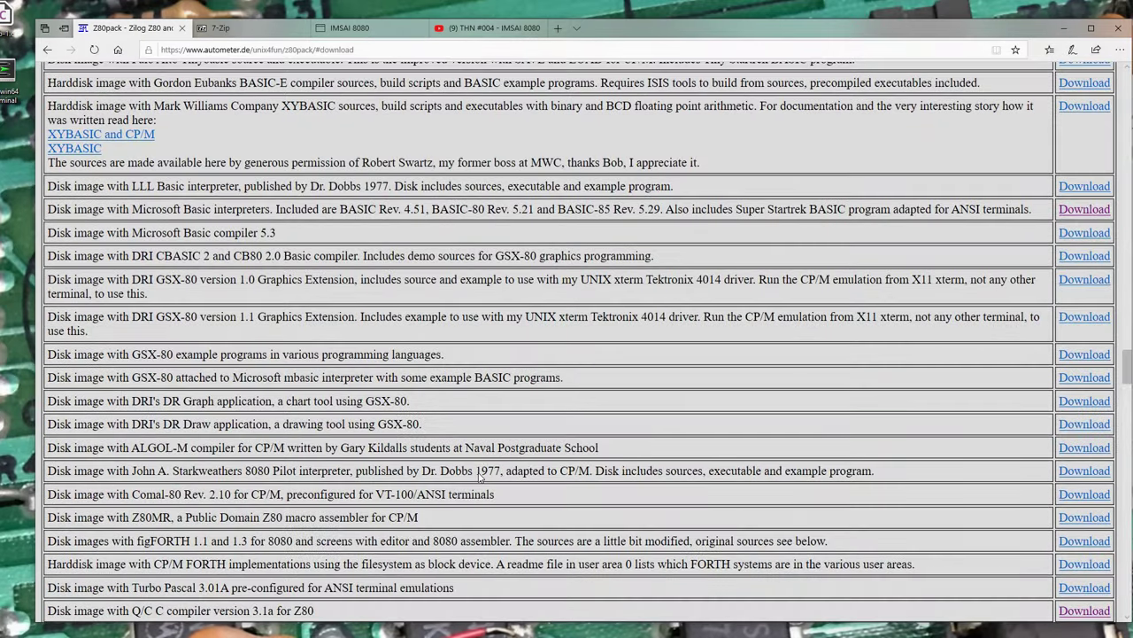
scroll(478, 476, up, 3)
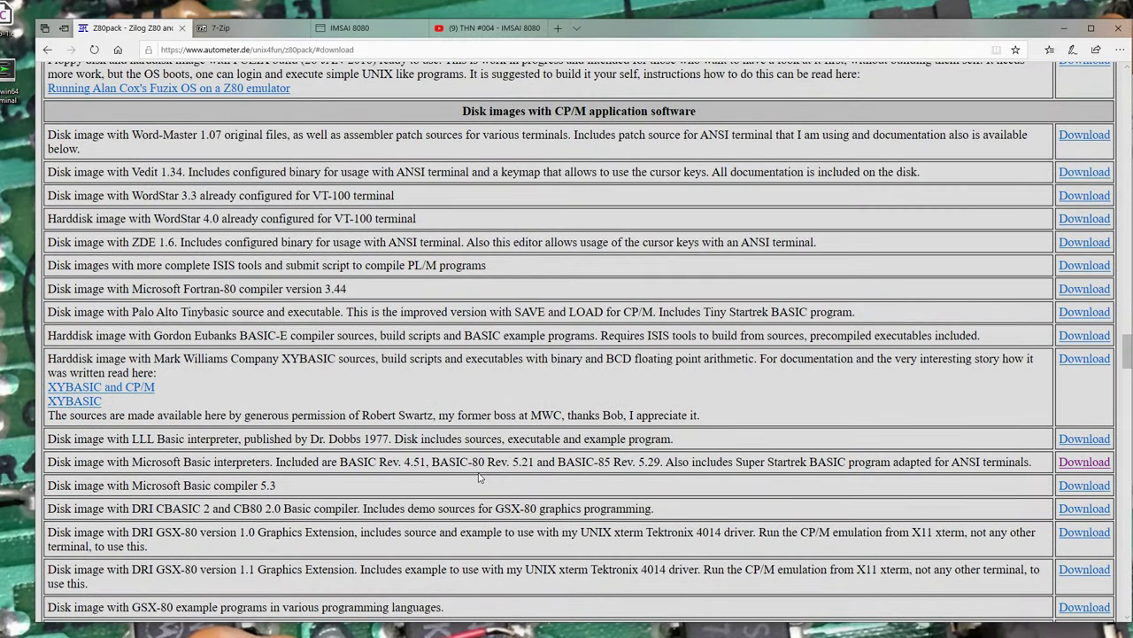
scroll(478, 475, up, 4)
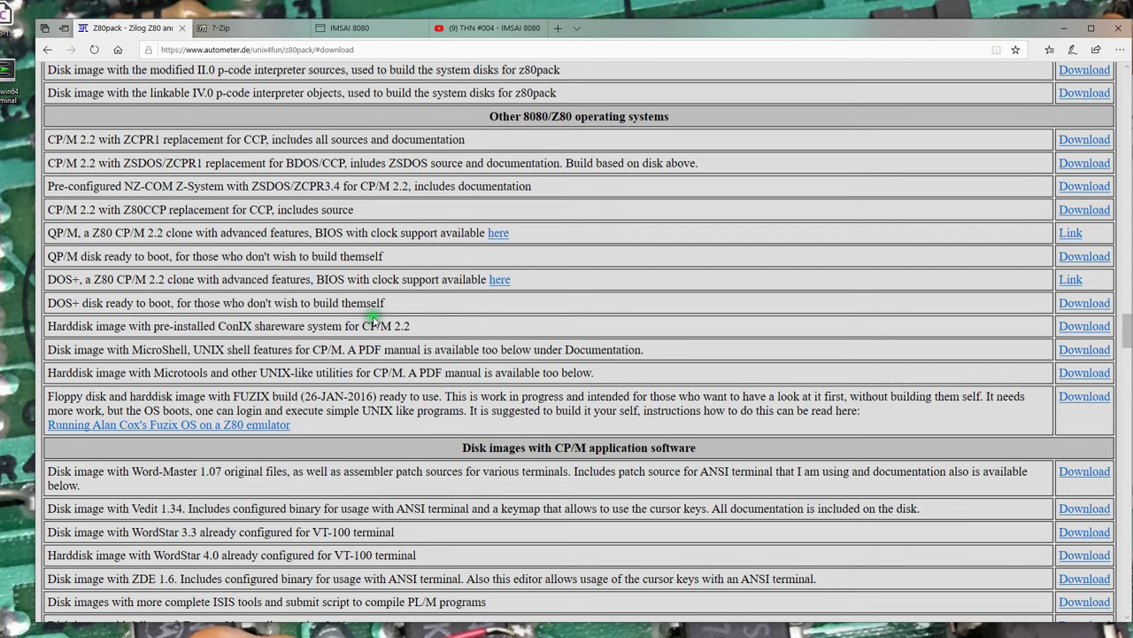
Download the bootable 1975 CP/M disk image archive and save cpm1975.tgz in the Disk Images folder
scroll(375, 323, up, 4)
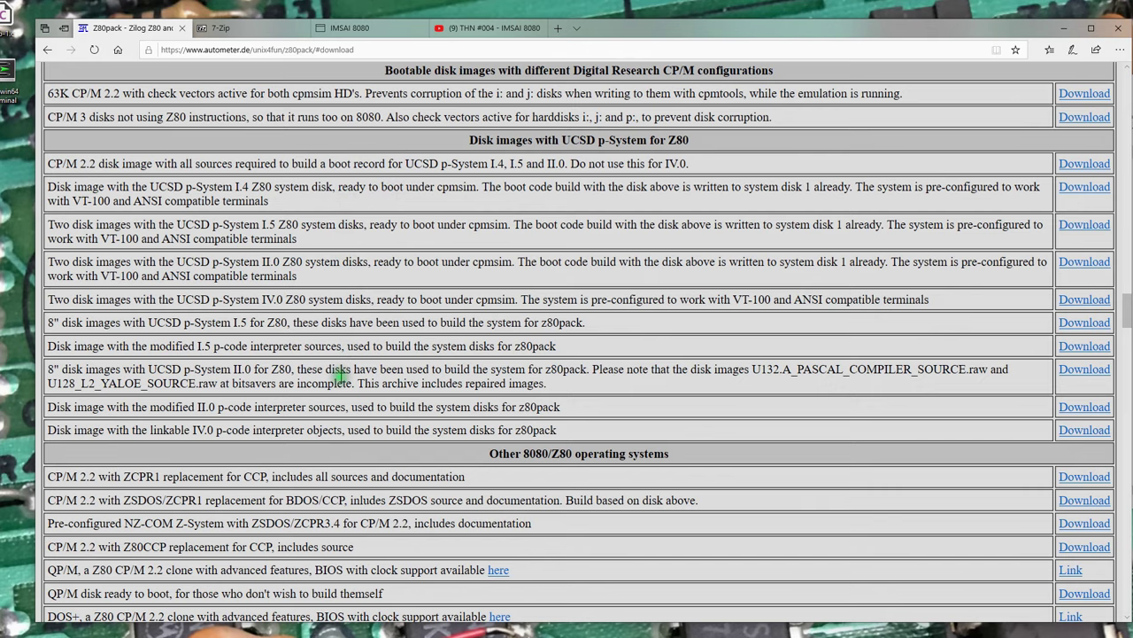
scroll(323, 377, up, 3)
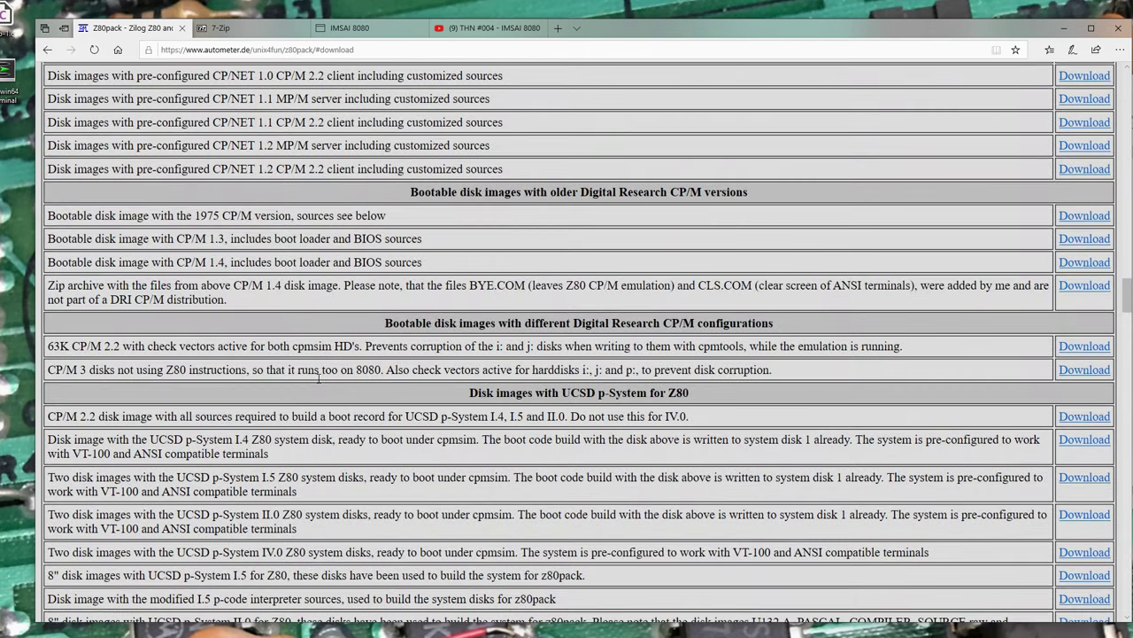
scroll(319, 378, up, 3)
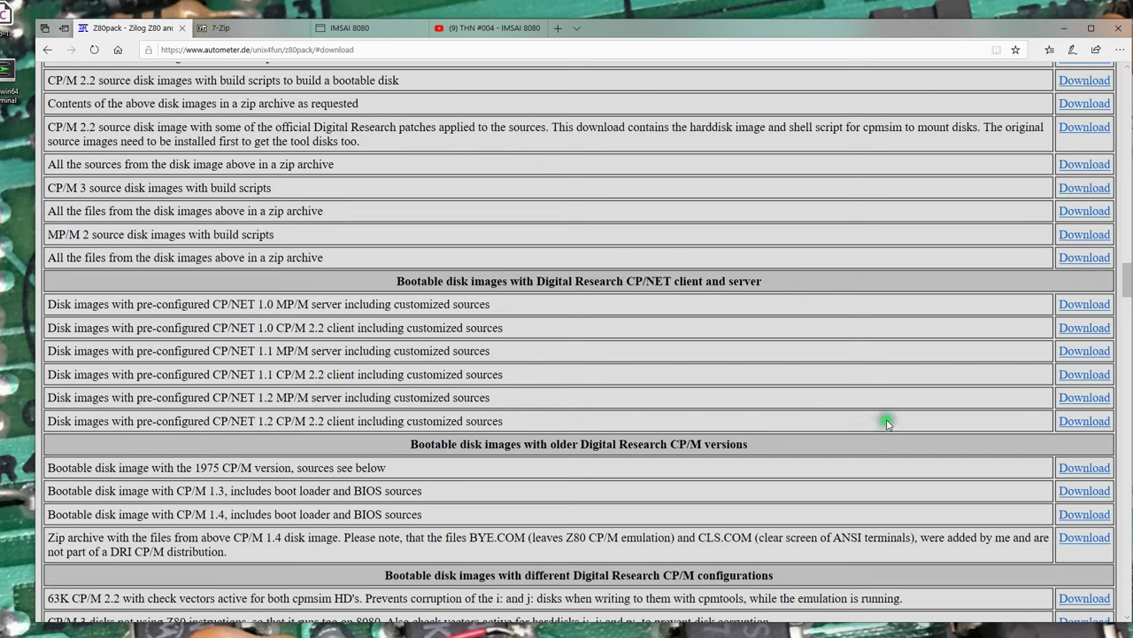
click(1082, 471)
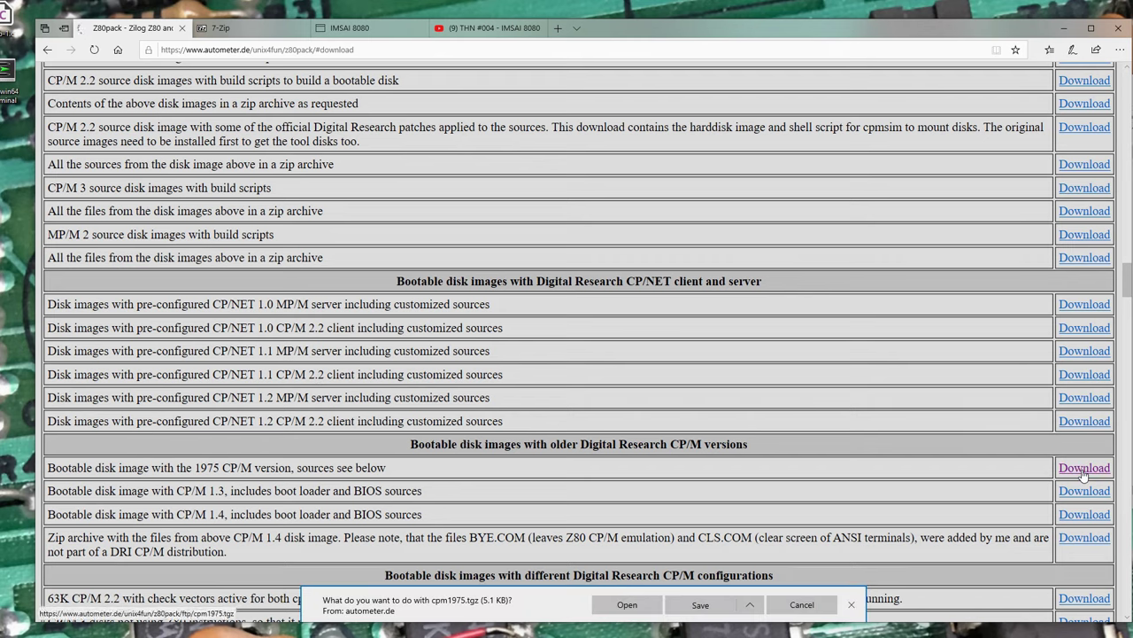
click(749, 605)
click(701, 566)
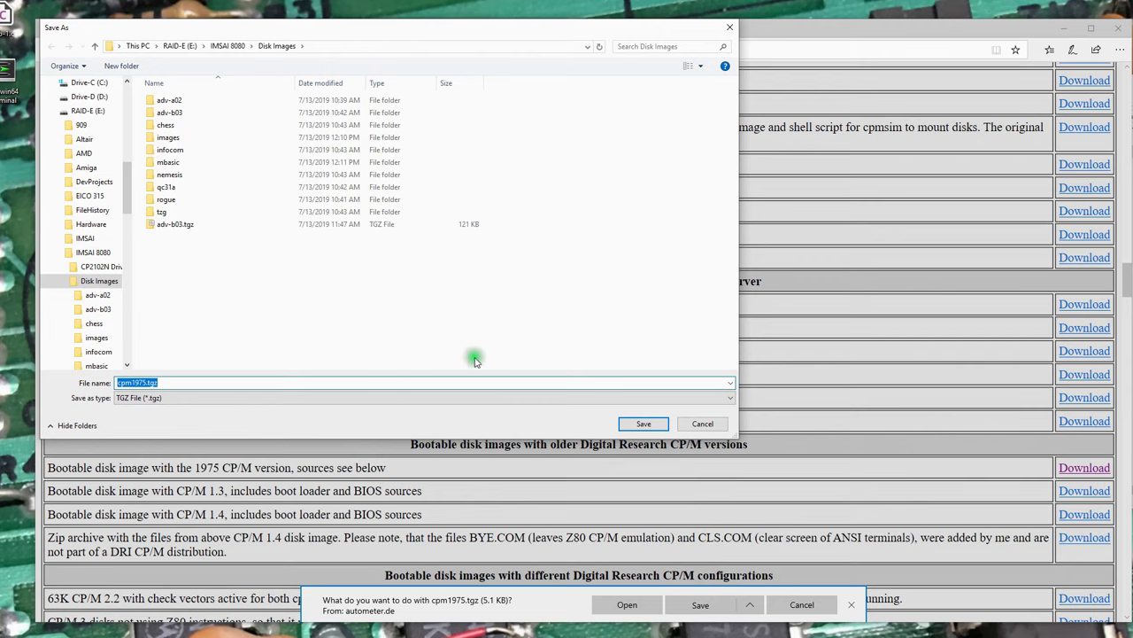
click(644, 423)
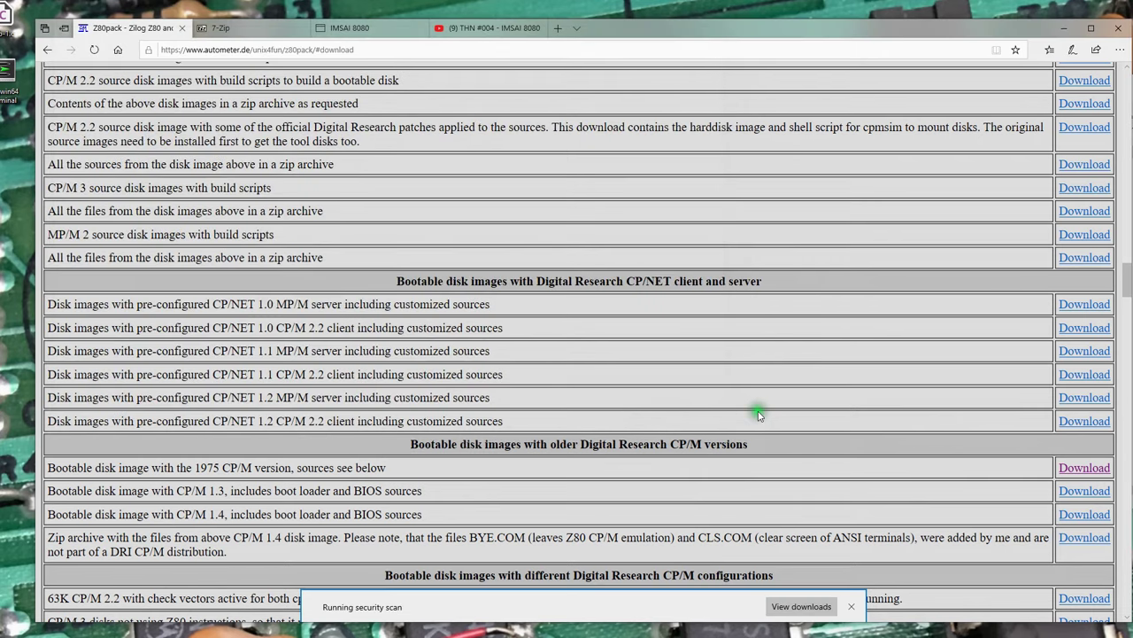
Extract cpm1975.tgz with 7-Zip into its own cpm1975 folder inside Disk Images
drag(1132, 85, 747, 85)
click(731, 115)
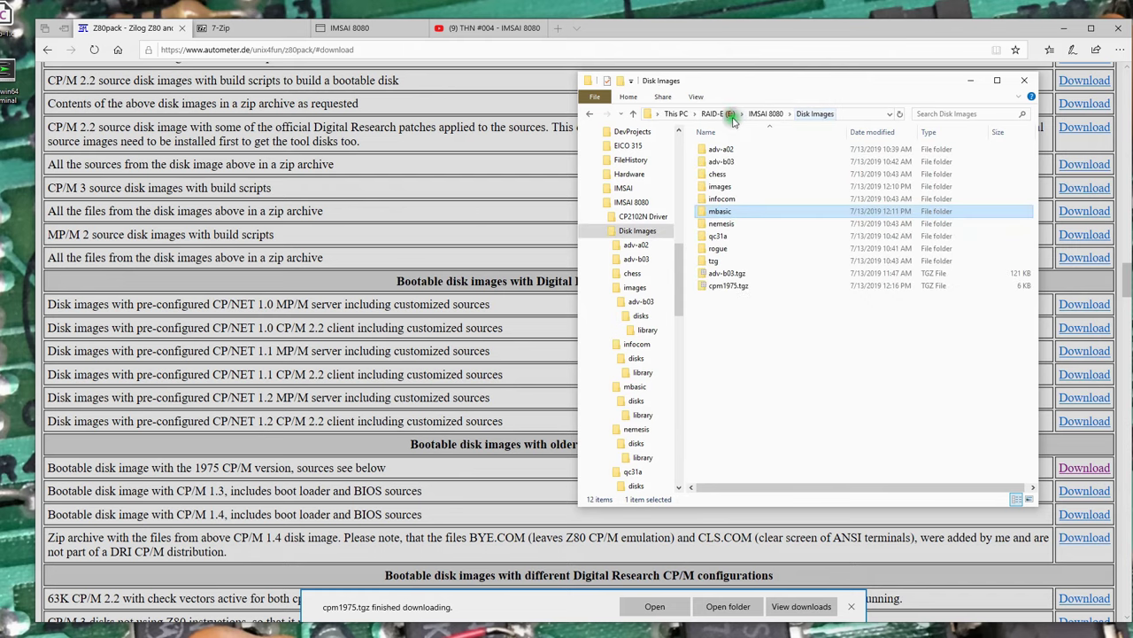
right_click(741, 294)
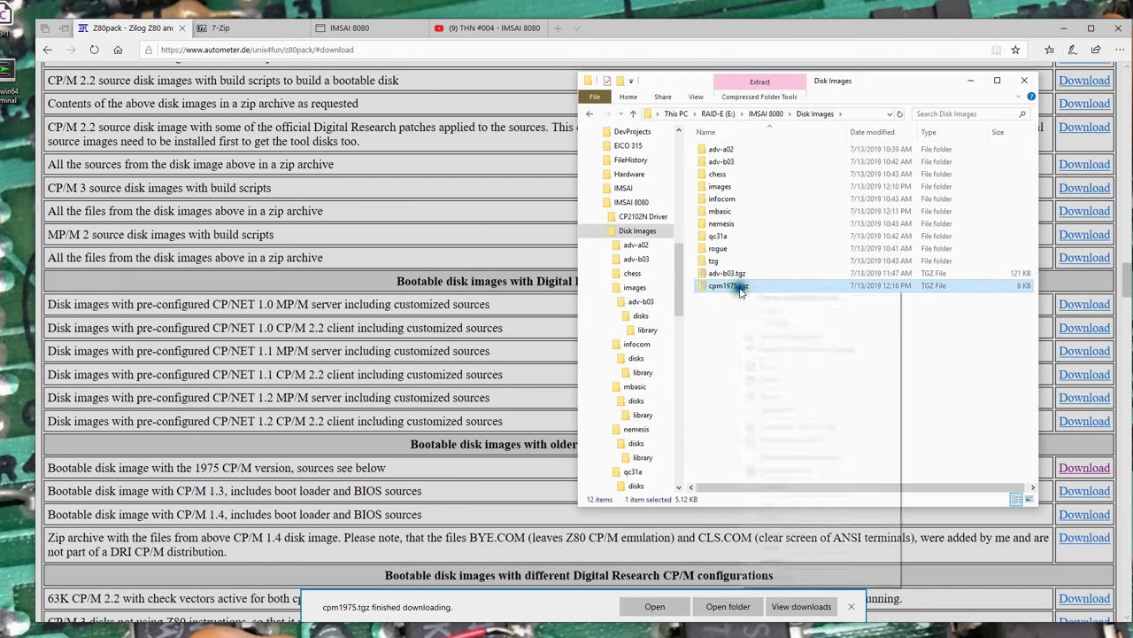
mouse_move(767, 311)
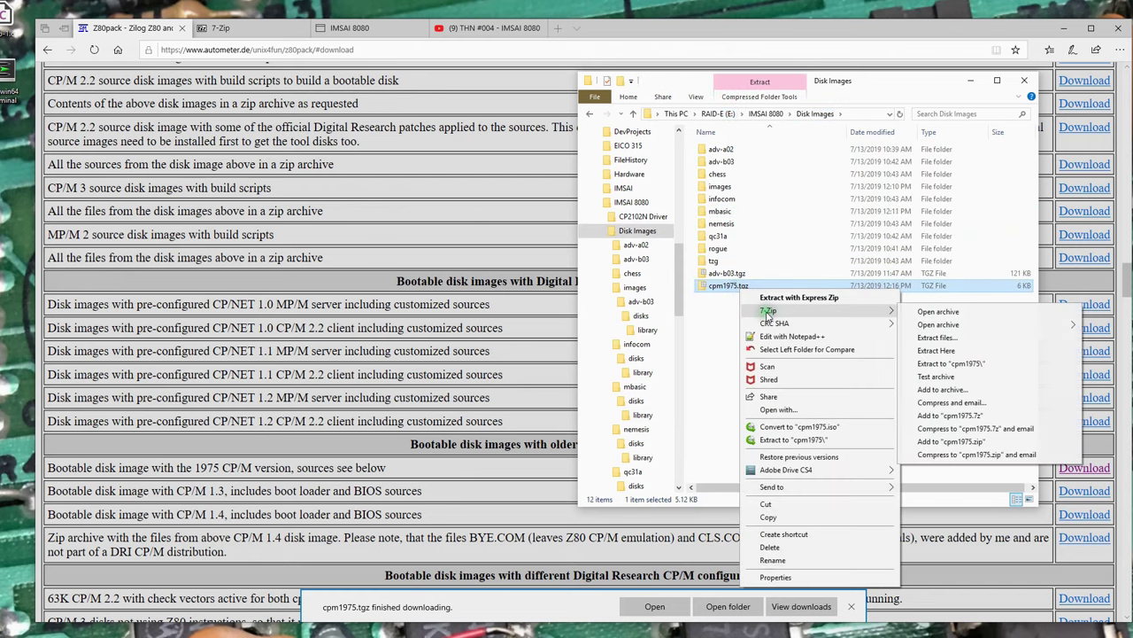
click(946, 351)
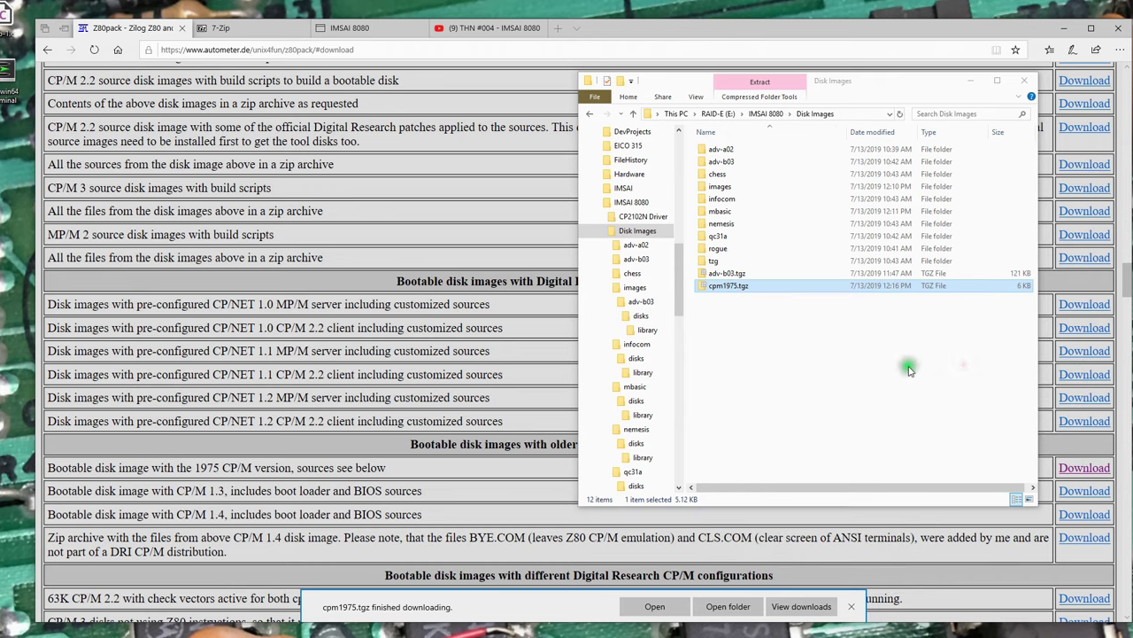
Tidy the Disk Images folder by deleting adv-b03.tgz and moving cpm1975.tgz into the tzg folder
click(730, 302)
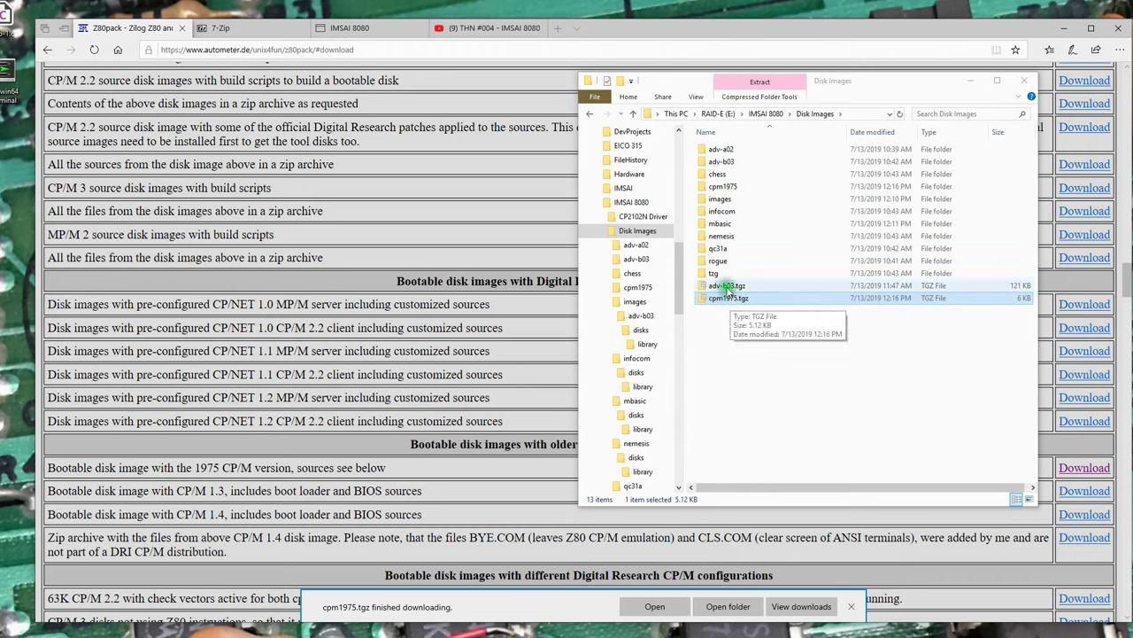
drag(730, 287, 723, 282)
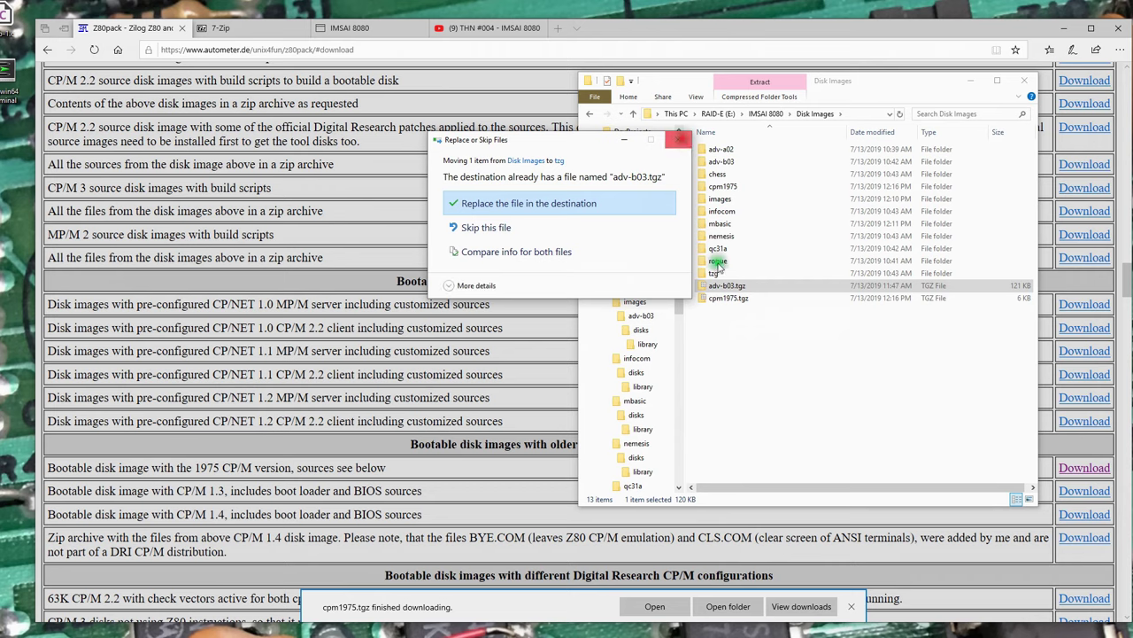
click(679, 139)
right_click(729, 289)
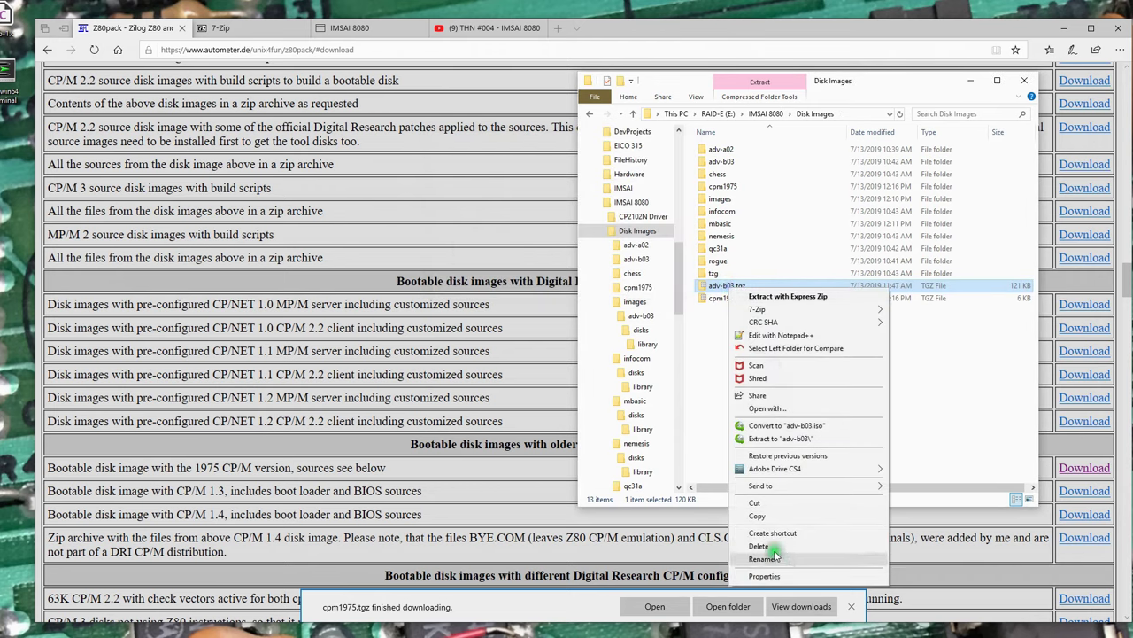
click(759, 545)
drag(720, 286, 722, 274)
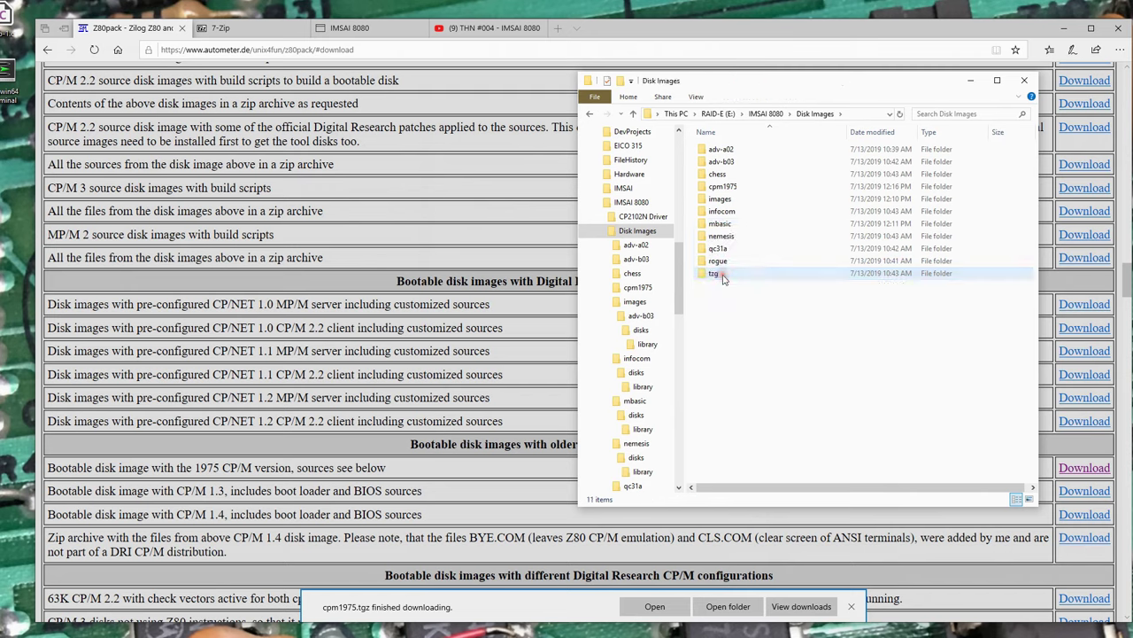
Unpack cpm1975.tar with 7-Zip directly inside the cpm1975 folder
double_click(724, 187)
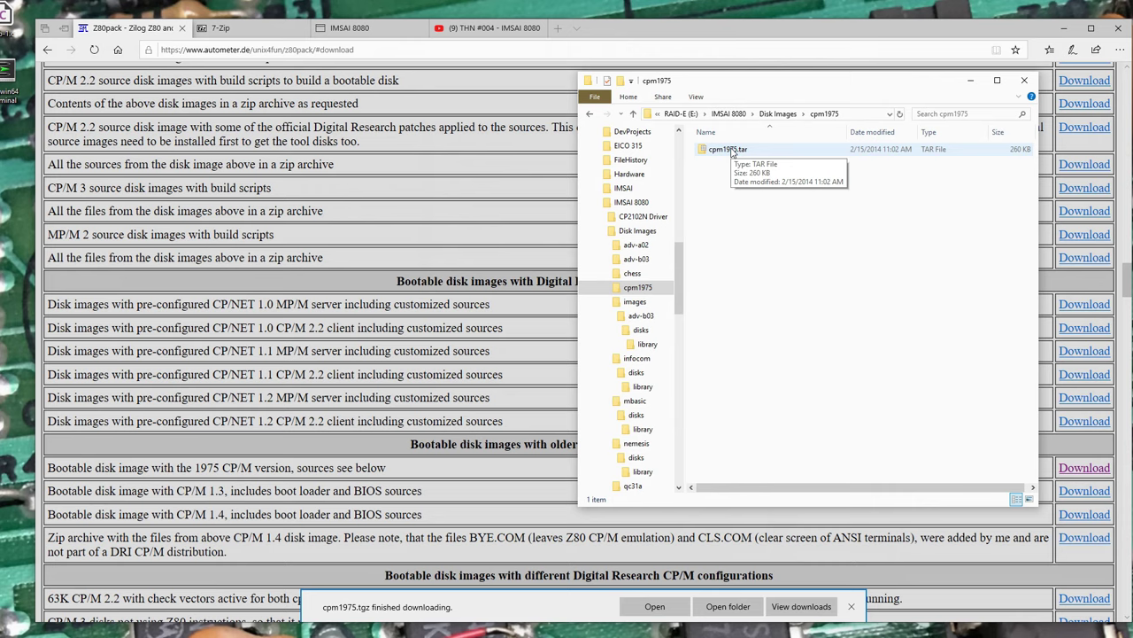
click(732, 151)
click(766, 179)
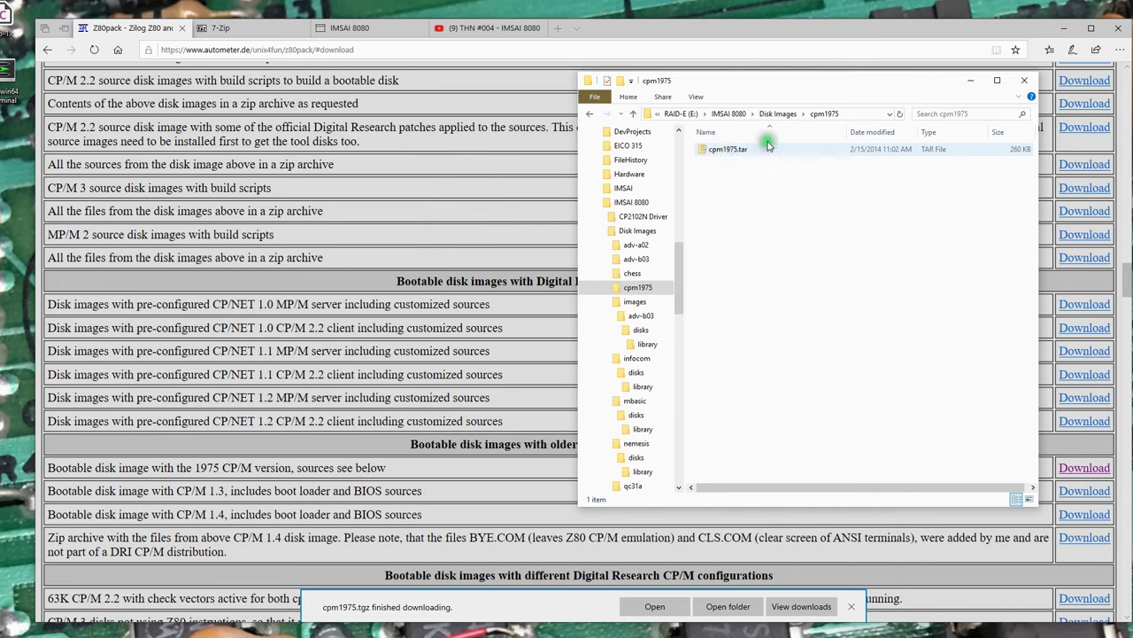
click(713, 151)
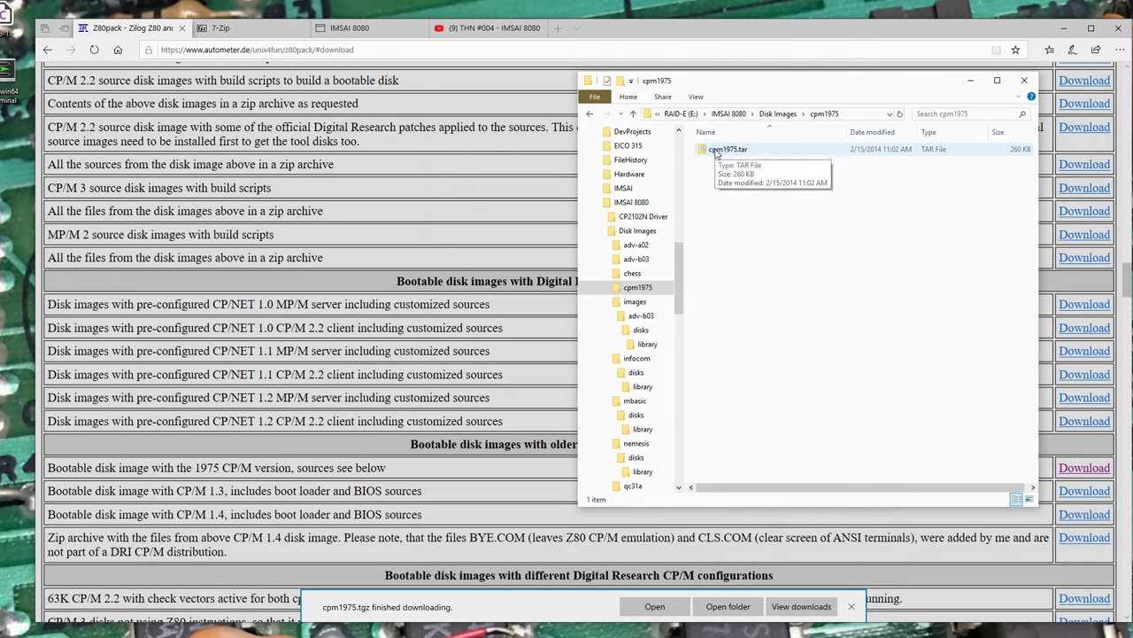
click(716, 154)
right_click(717, 154)
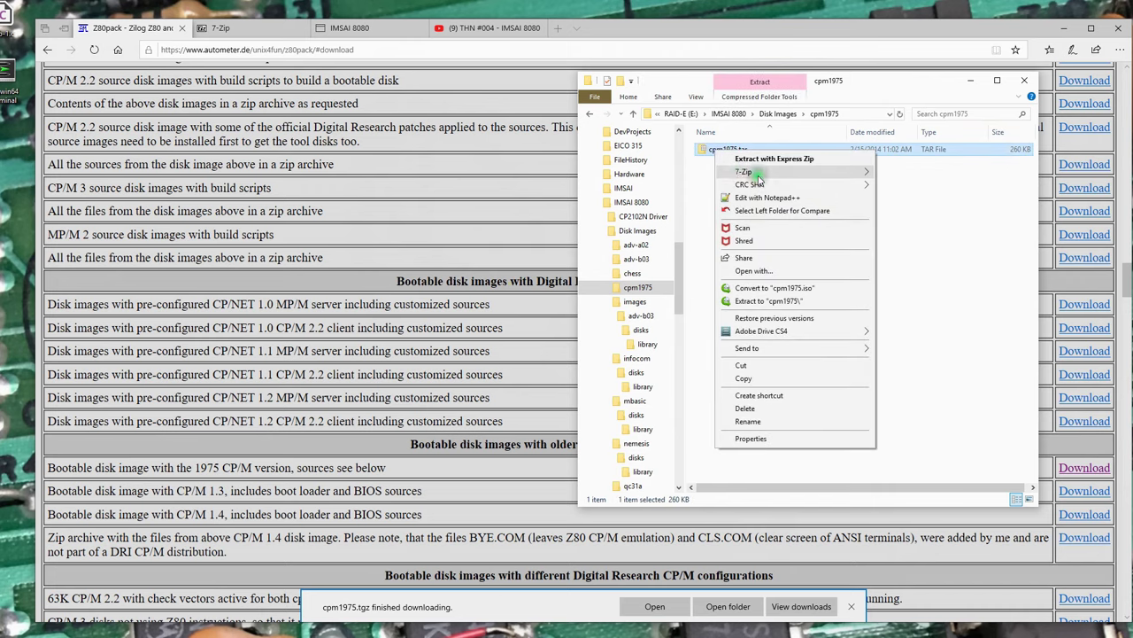
mouse_move(793, 172)
click(930, 212)
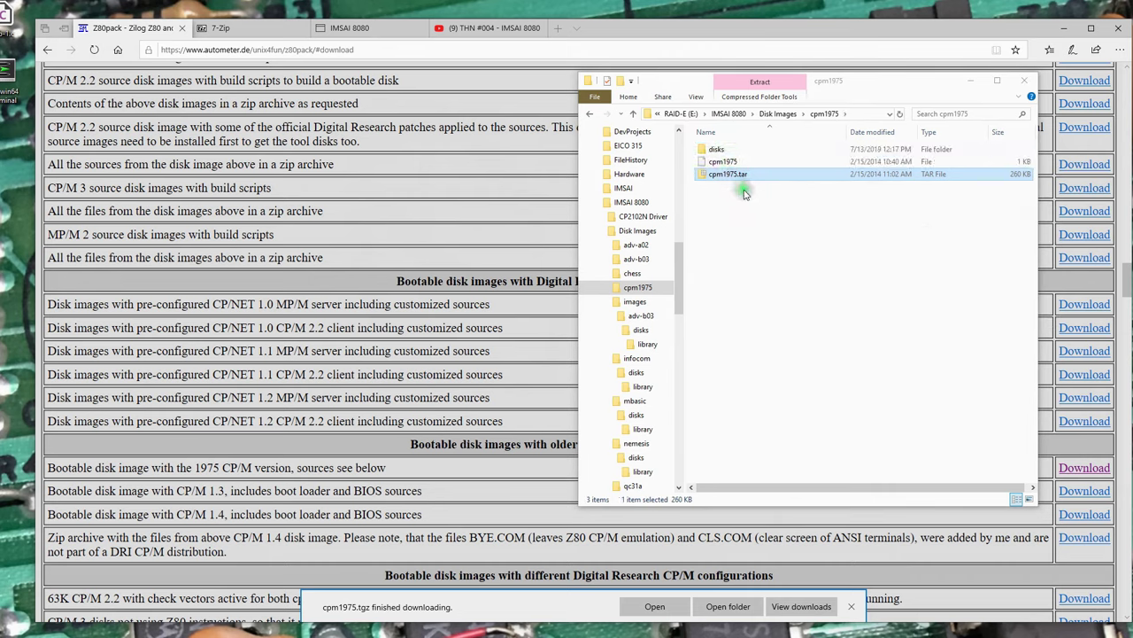
Inspect the extracted cpm1975 file in Notepad++ and open the disks\library folder containing the disk image
right_click(726, 161)
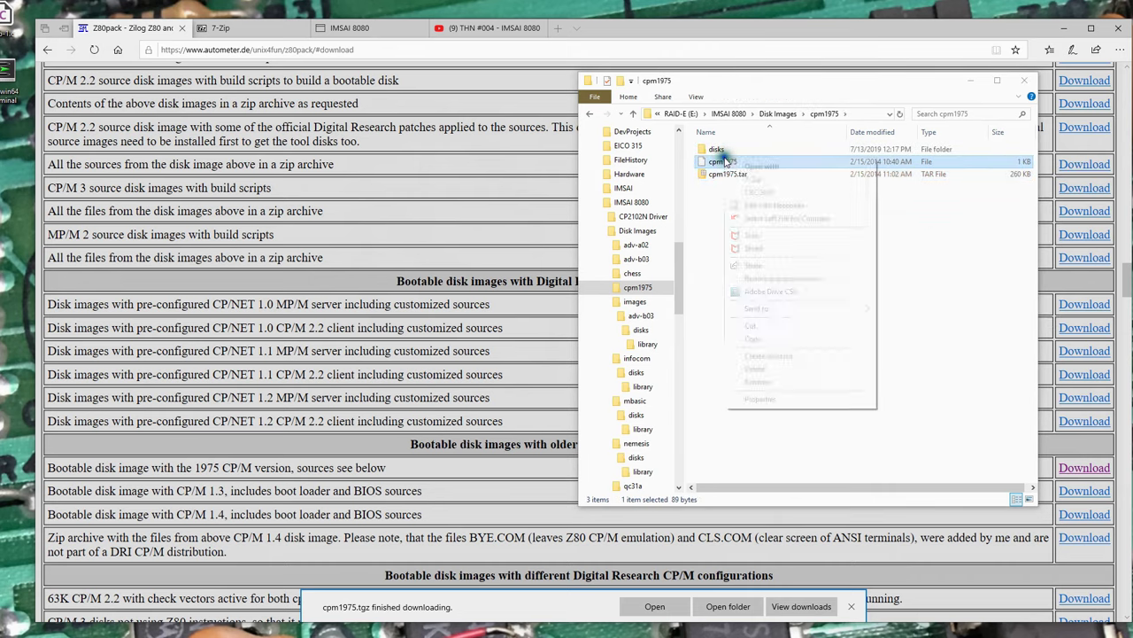
click(768, 210)
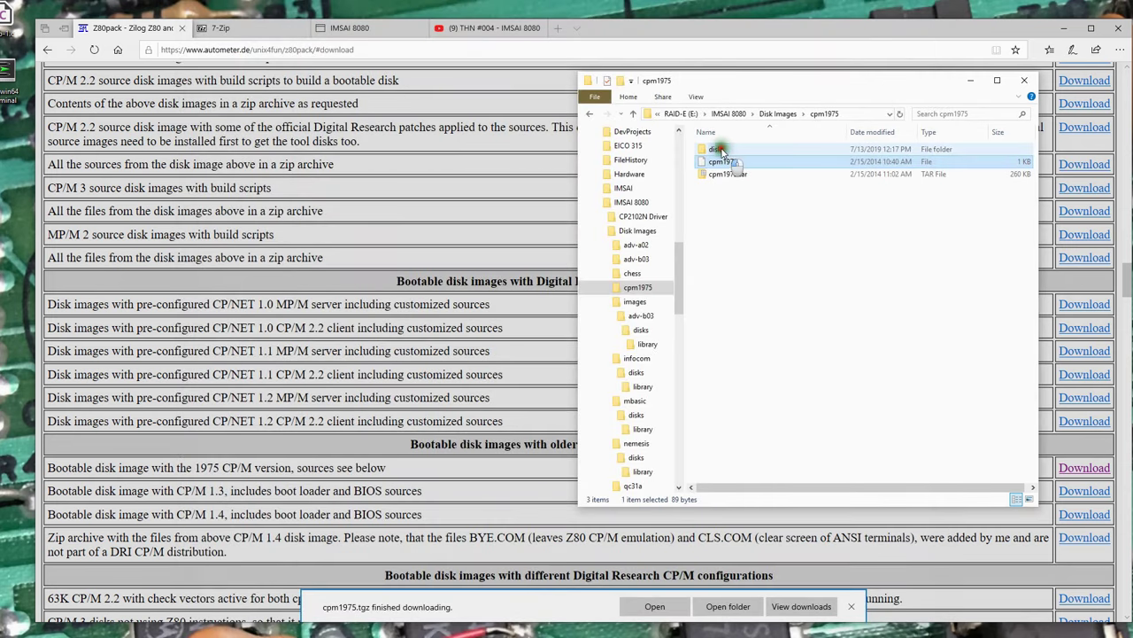
double_click(719, 149)
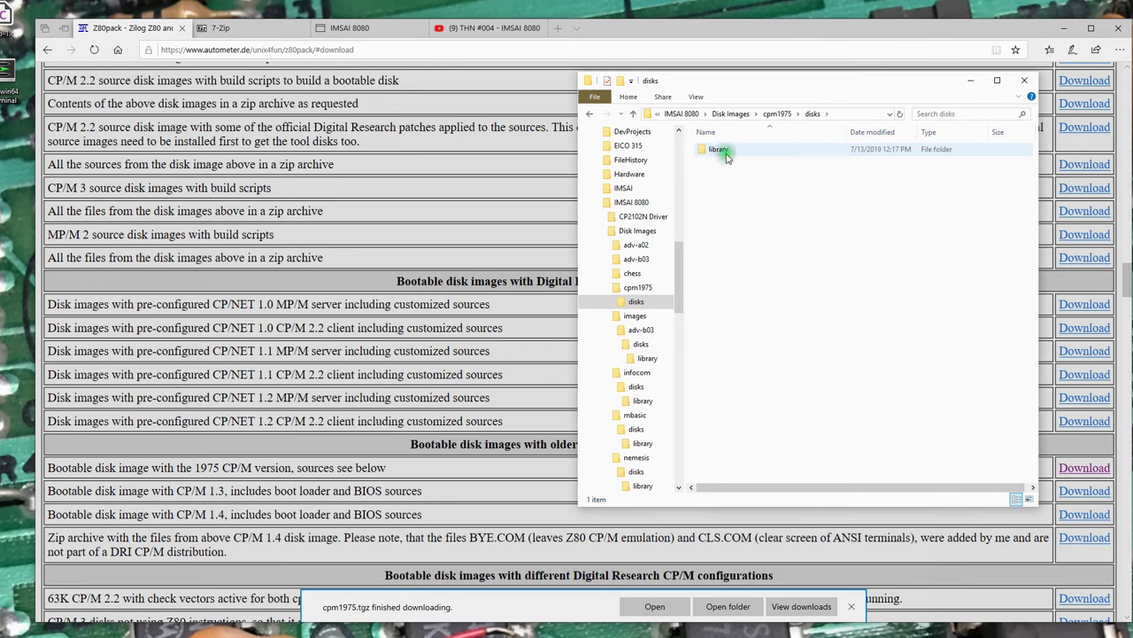
double_click(722, 151)
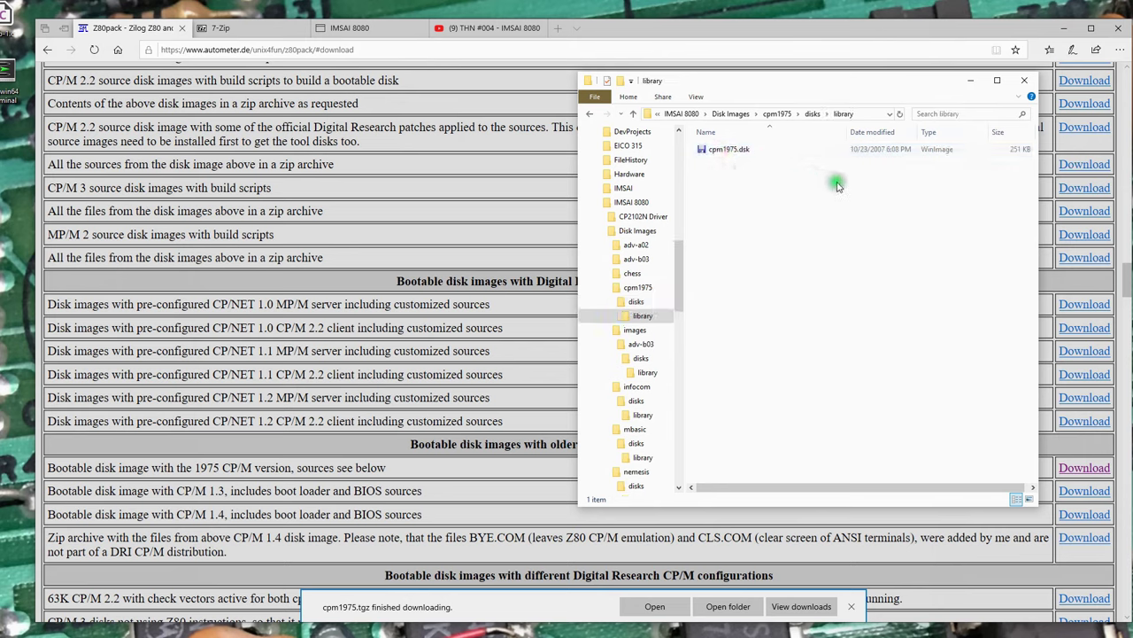
Upload cpm1975.dsk from the extracted library folder to the IMSAI 8080 disk library and minimize the file window
click(364, 28)
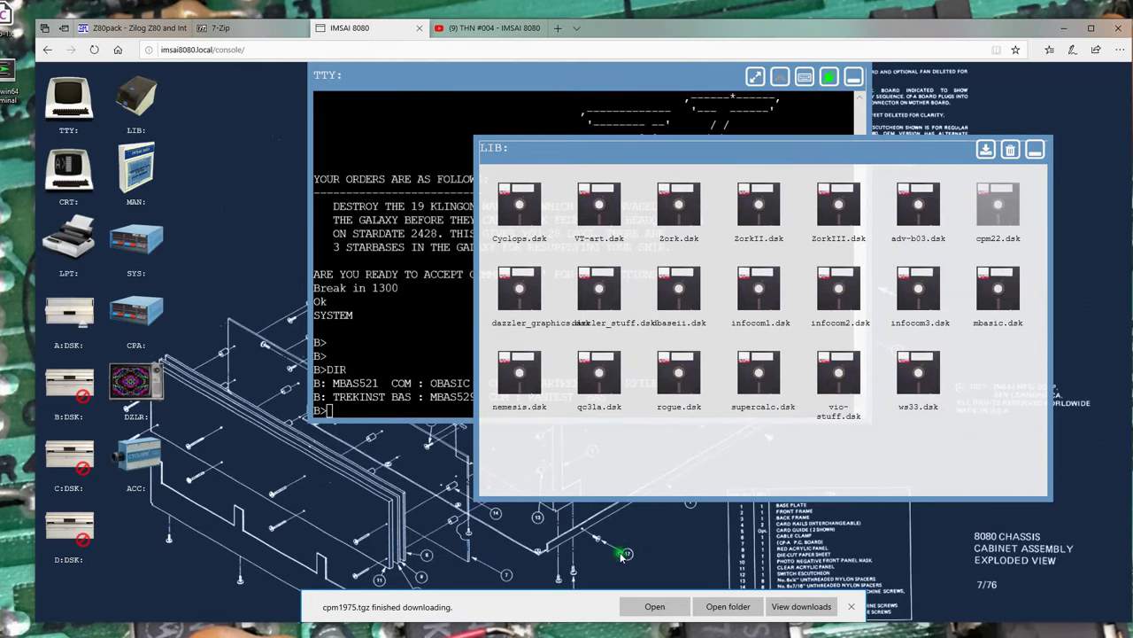
click(851, 606)
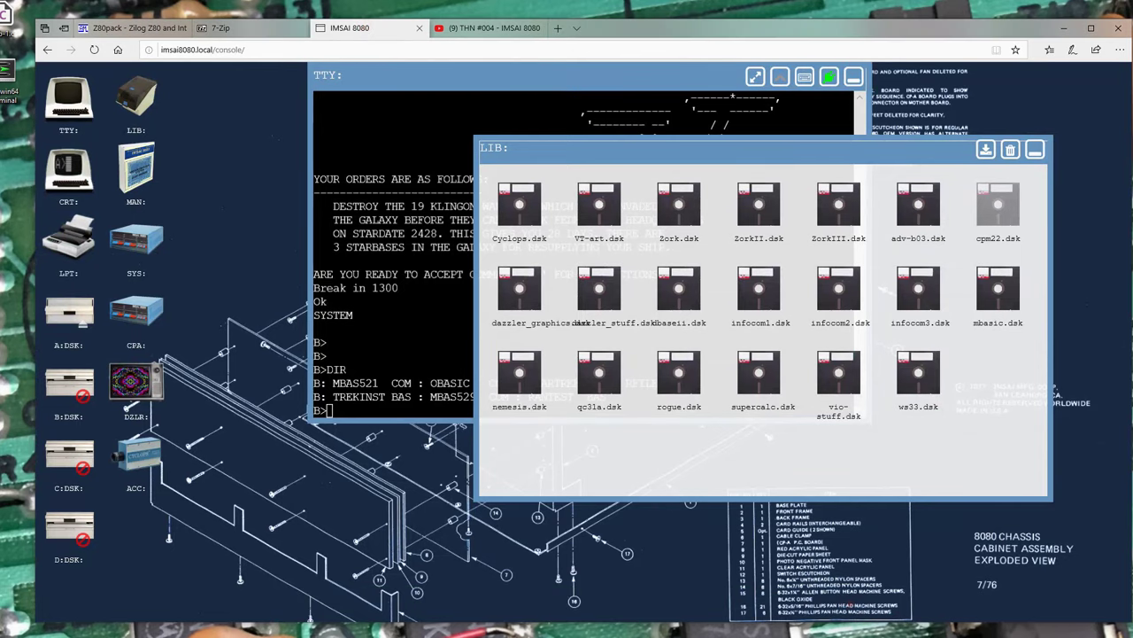
key(alt+Tab)
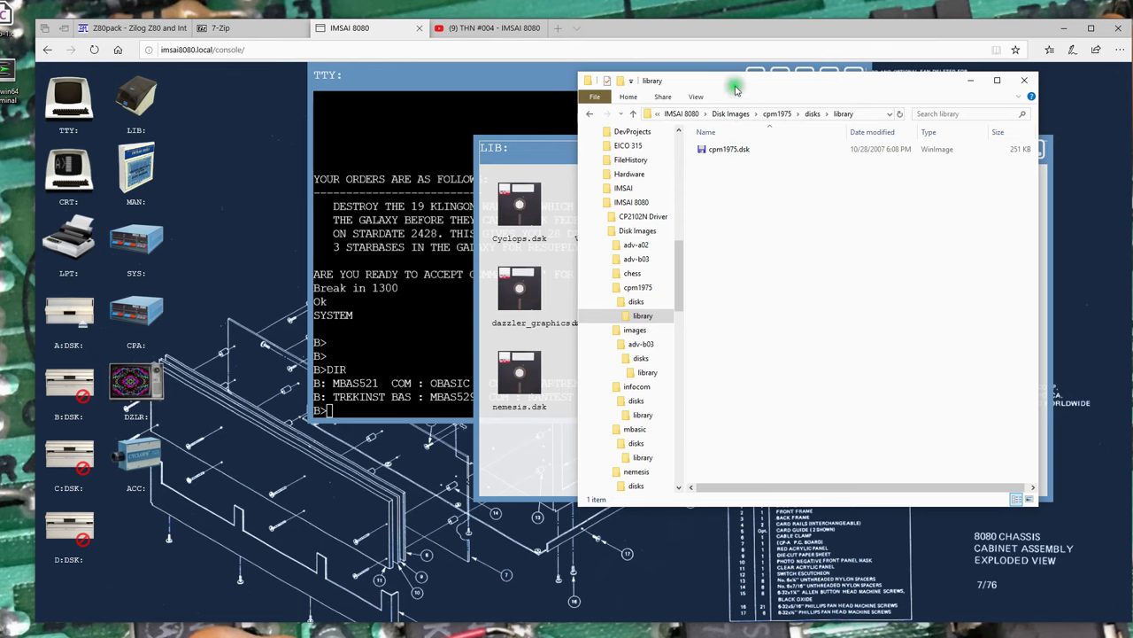
drag(744, 94, 1103, 98)
drag(1096, 159, 567, 475)
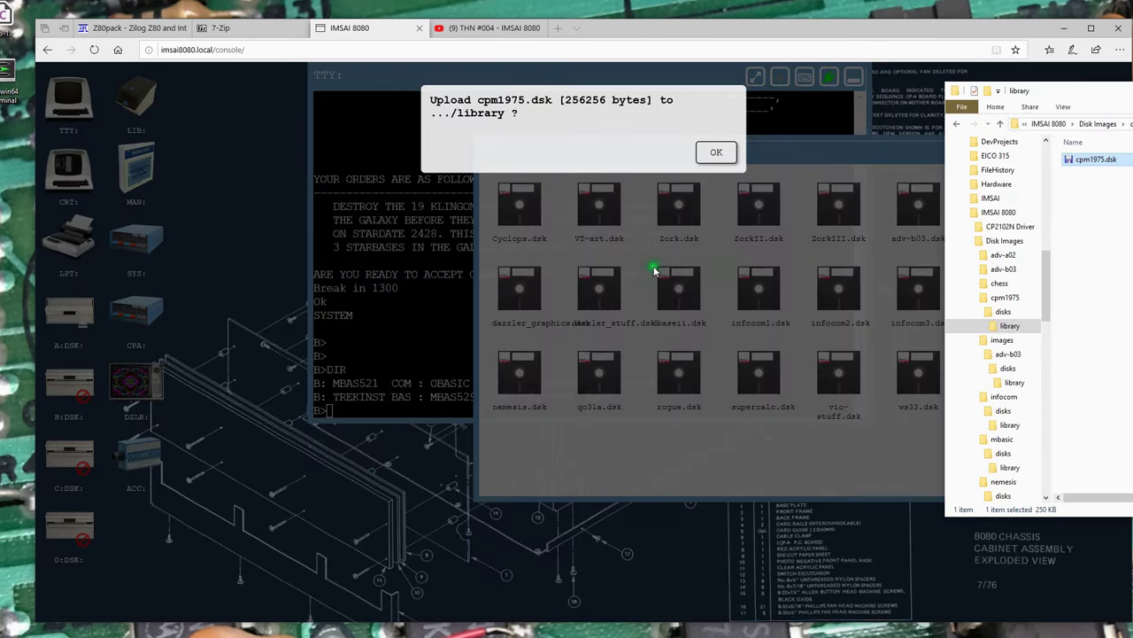
click(717, 152)
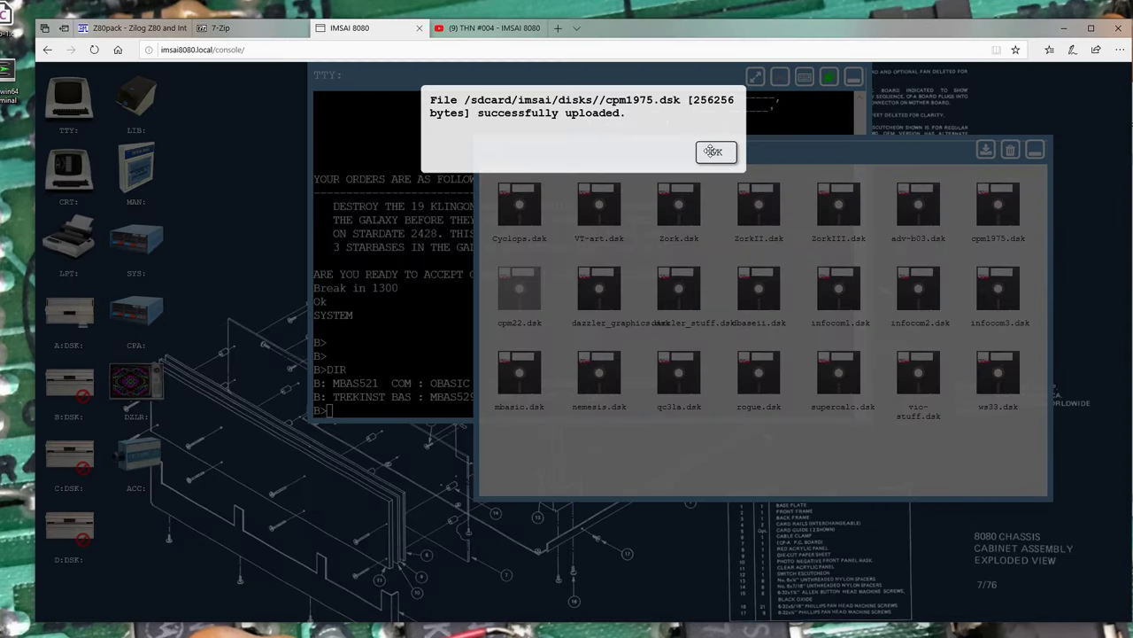
click(716, 152)
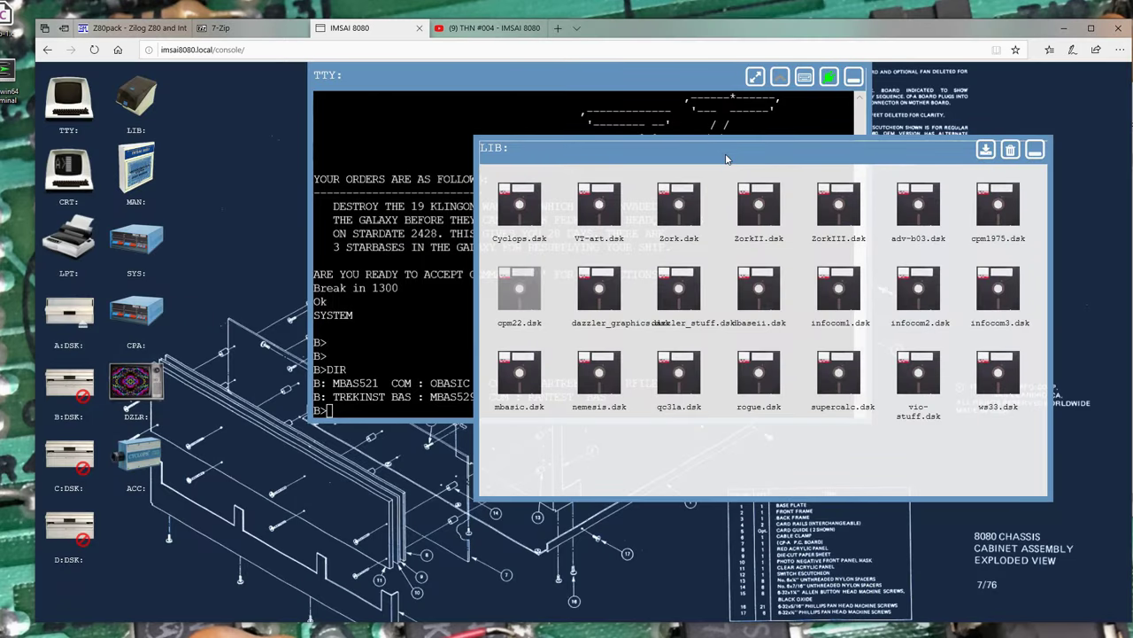
key(alt+Tab)
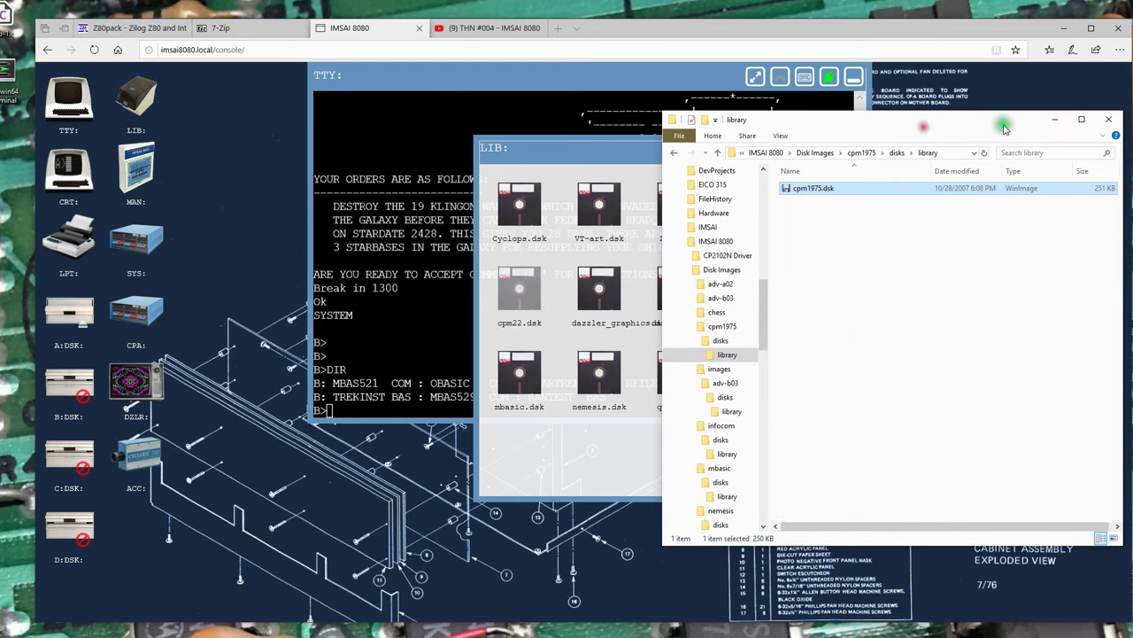
click(1055, 124)
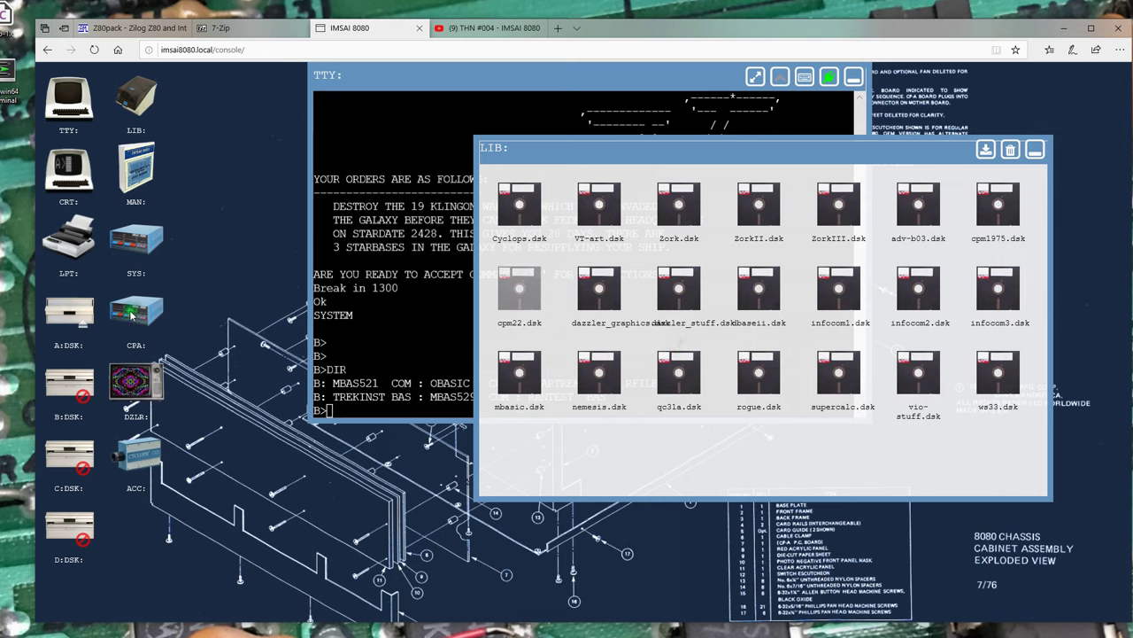
Switch the CP/M prompt in the TTY terminal from drive B to drive A with A:
click(375, 366)
text(A:)
key(Return)
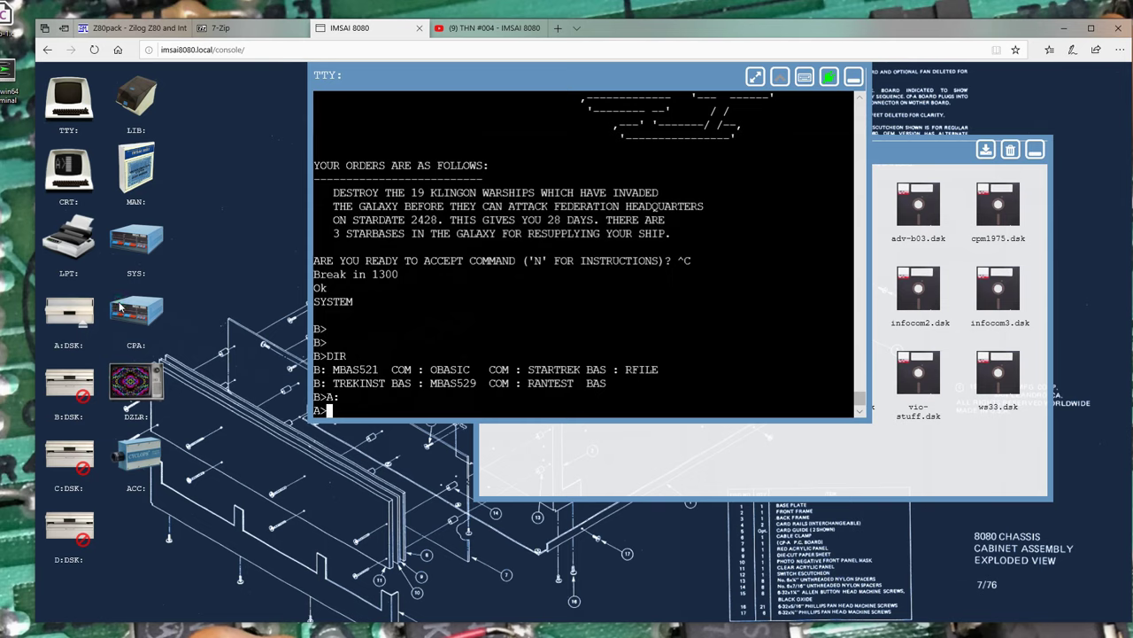
Eject cpm22.dsk from drive A and mount cpm1975.dsk from the library in its place
click(71, 317)
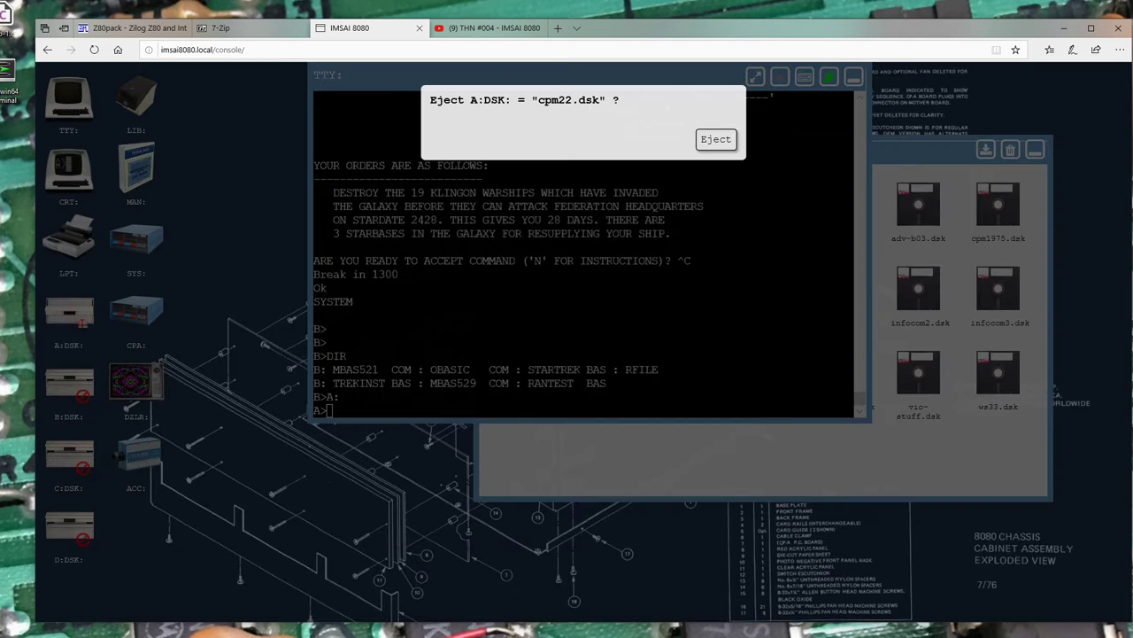
click(715, 139)
click(981, 468)
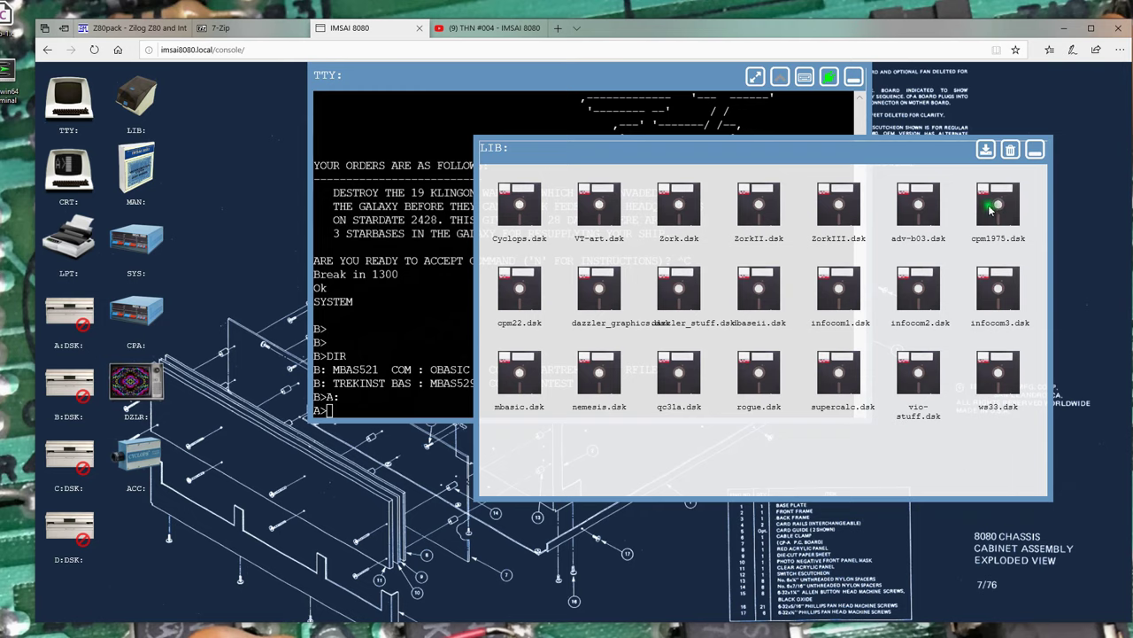
drag(996, 207, 66, 306)
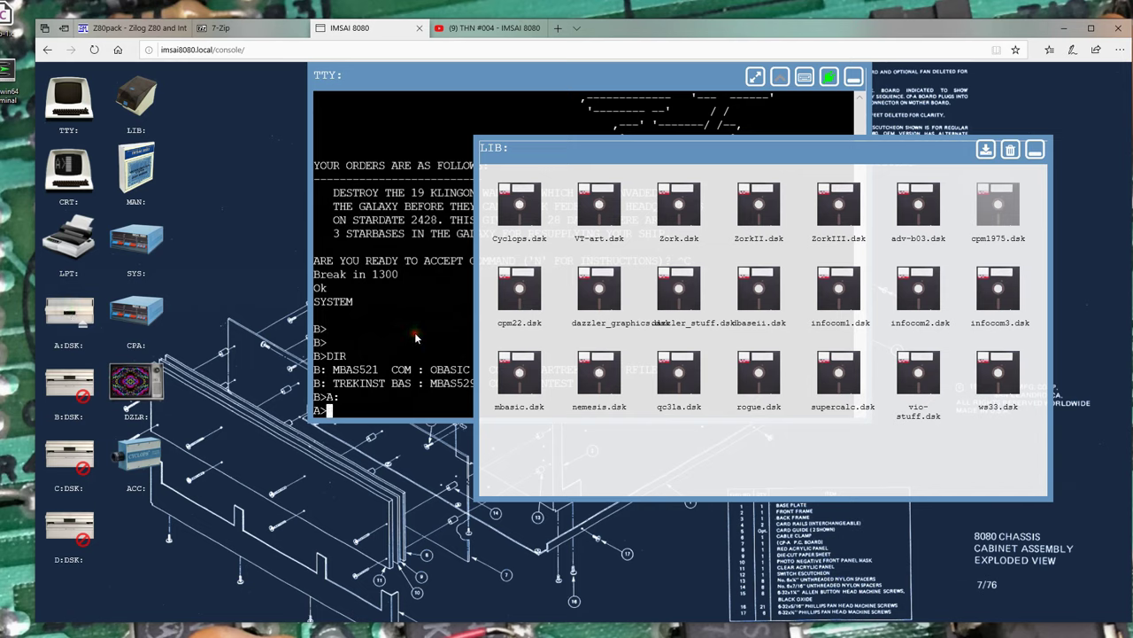
Bring the TTY terminal to the front and test the A prompt's response with blank entries and a backslash
click(447, 111)
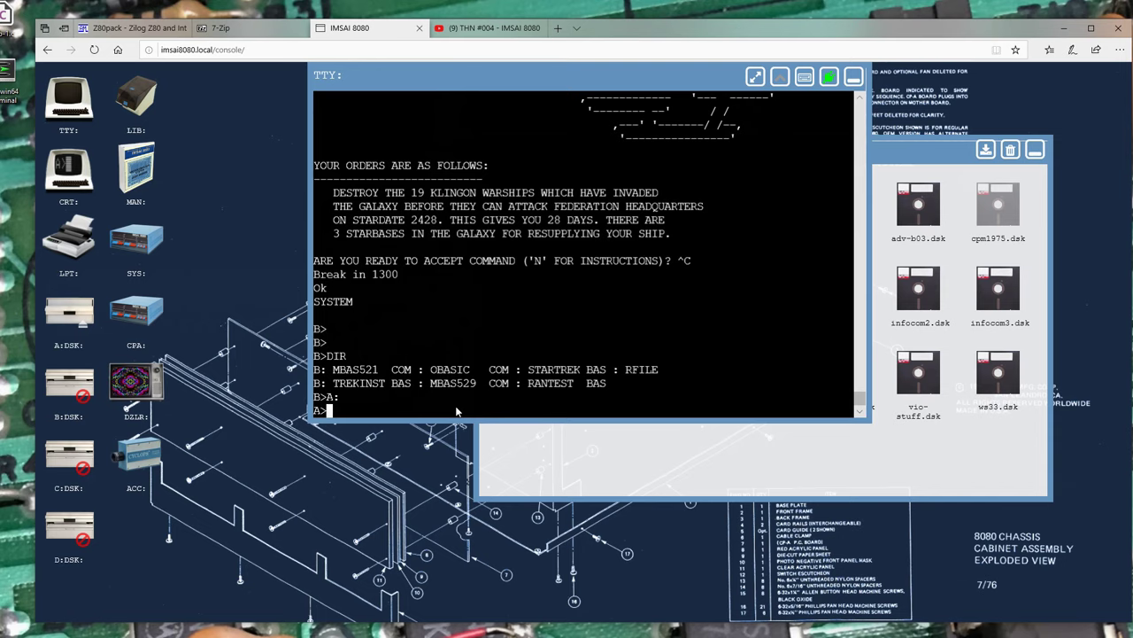
key(Return)
text(\)
key(Return)
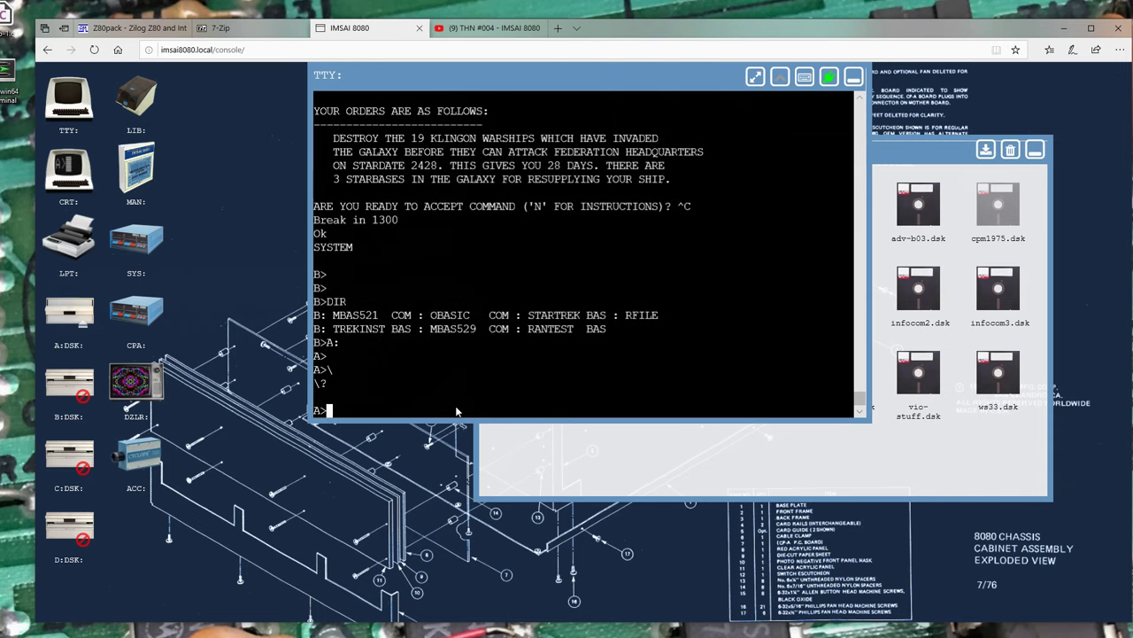
key(Return)
key(Return)
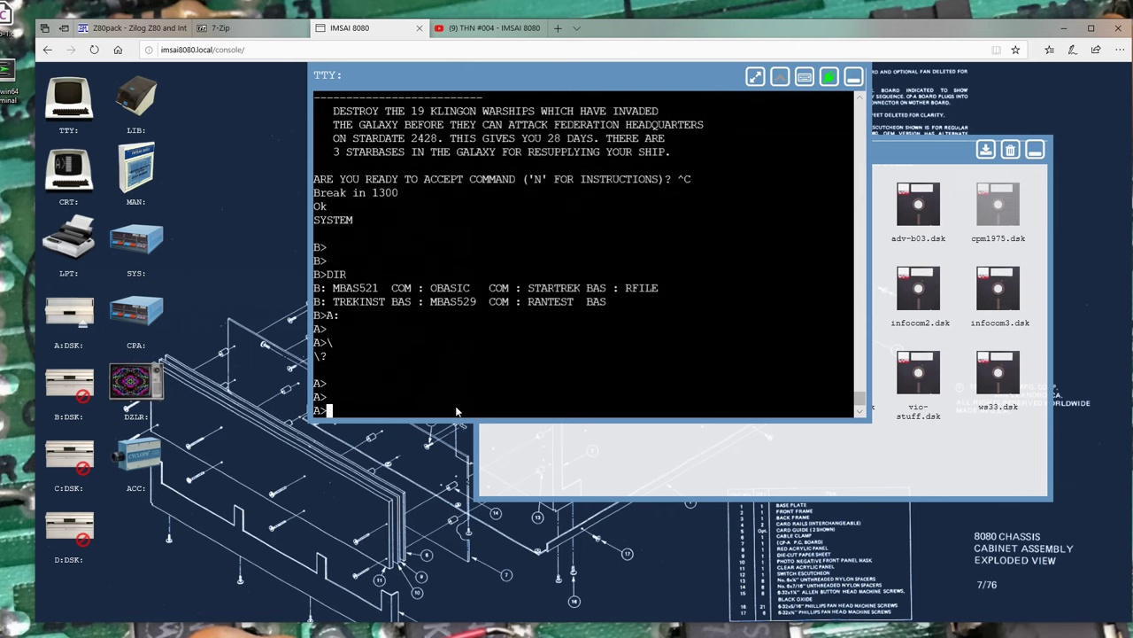
key(Return)
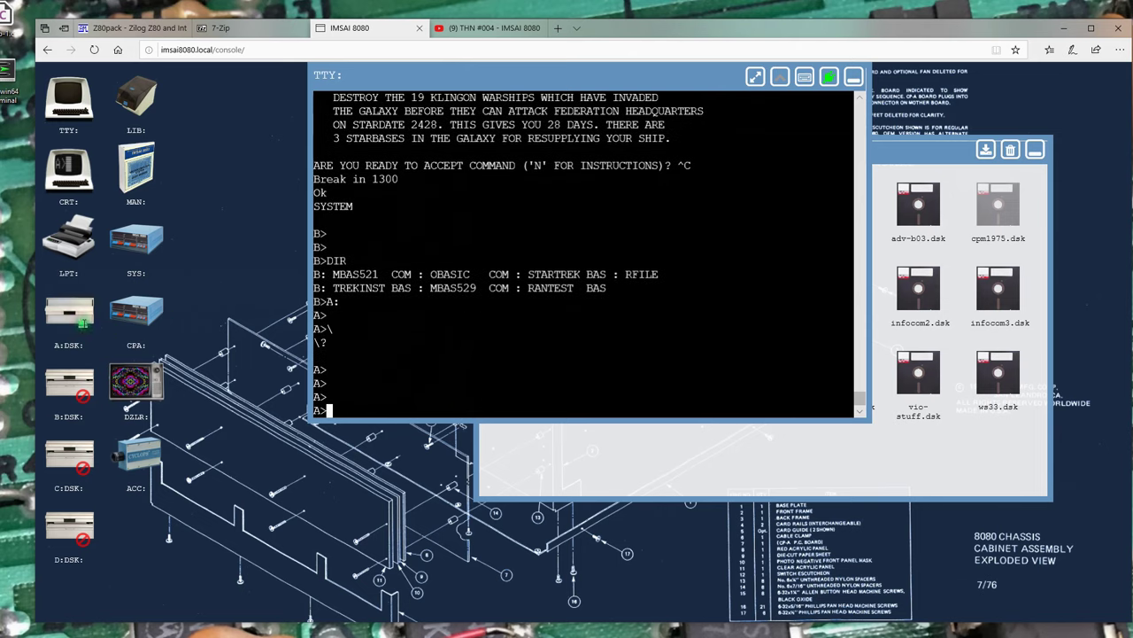
Check which disk is mounted in drive A without ejecting it, and list the drive's files with DIR
click(81, 322)
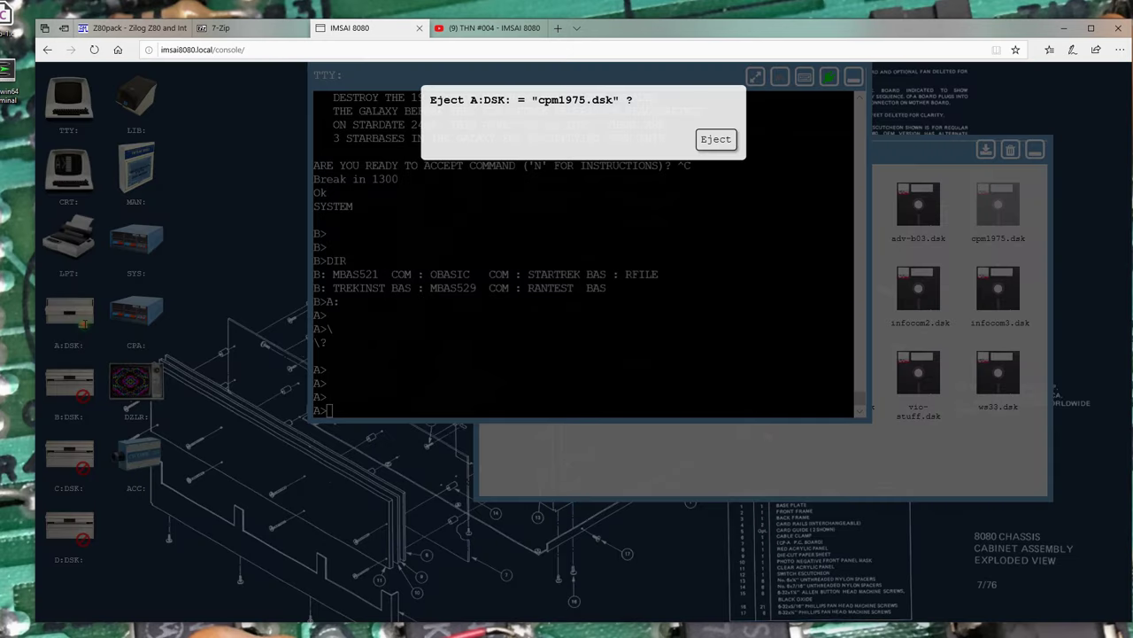
click(759, 159)
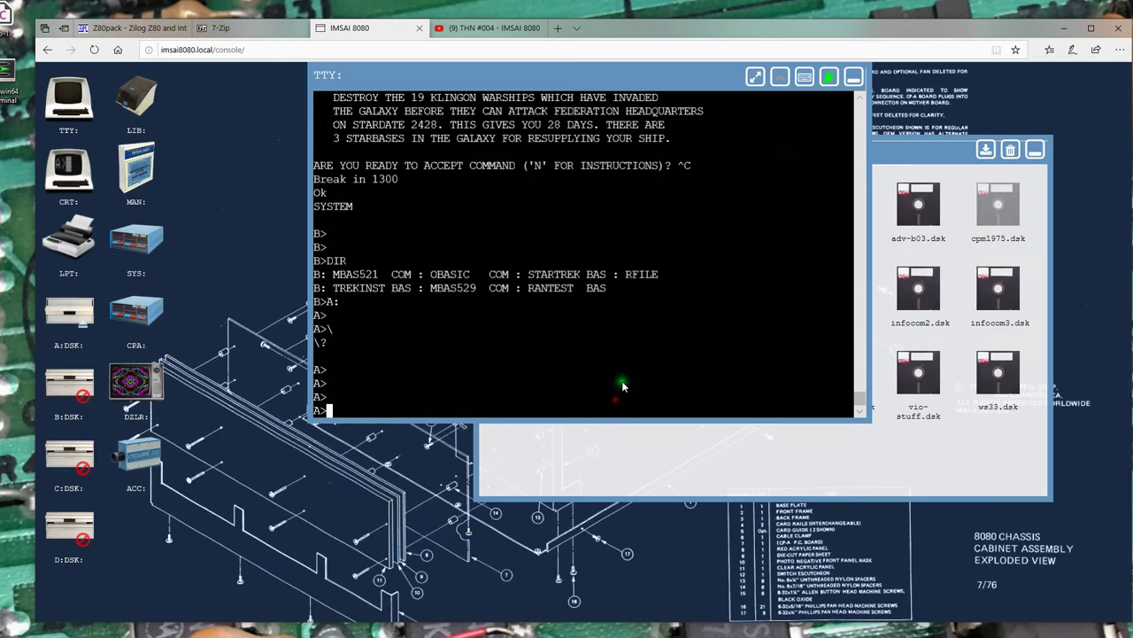
text(DIR)
key(Return)
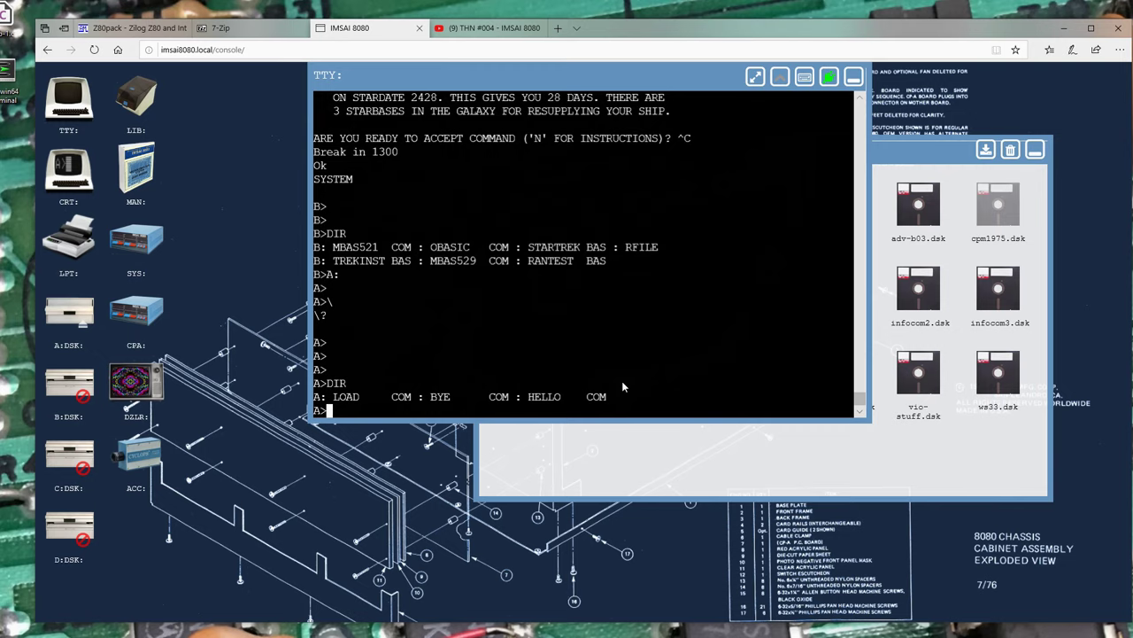
Run the HELLO and BYE programs from drive A in the TTY terminal
text(HELLO)
key(Return)
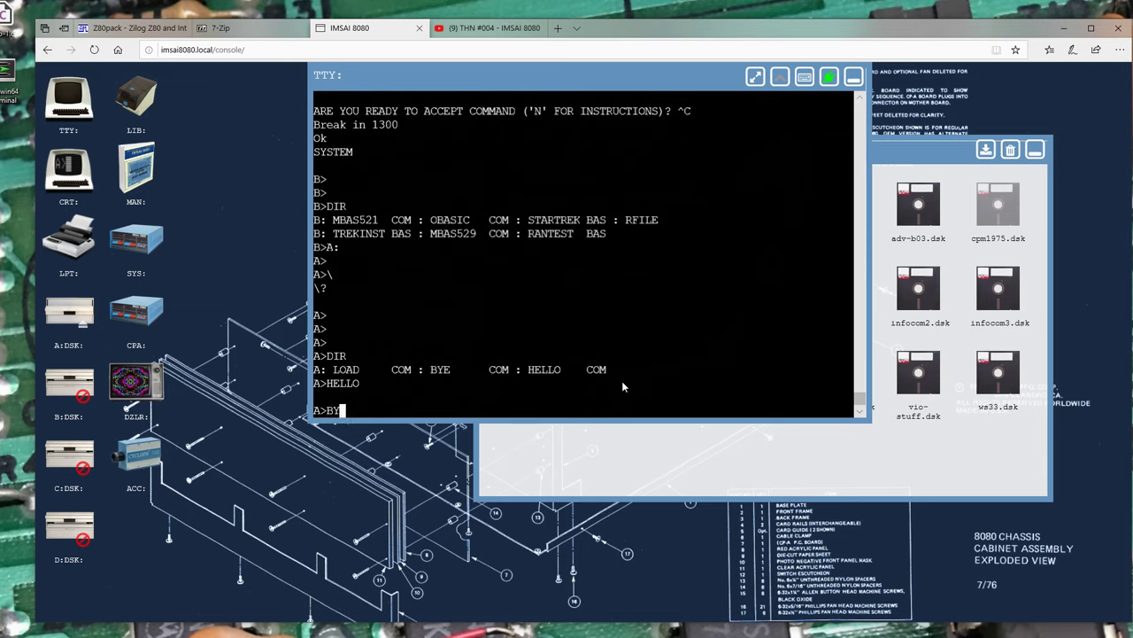
text(BY)
key(Return)
text(BYE)
key(Return)
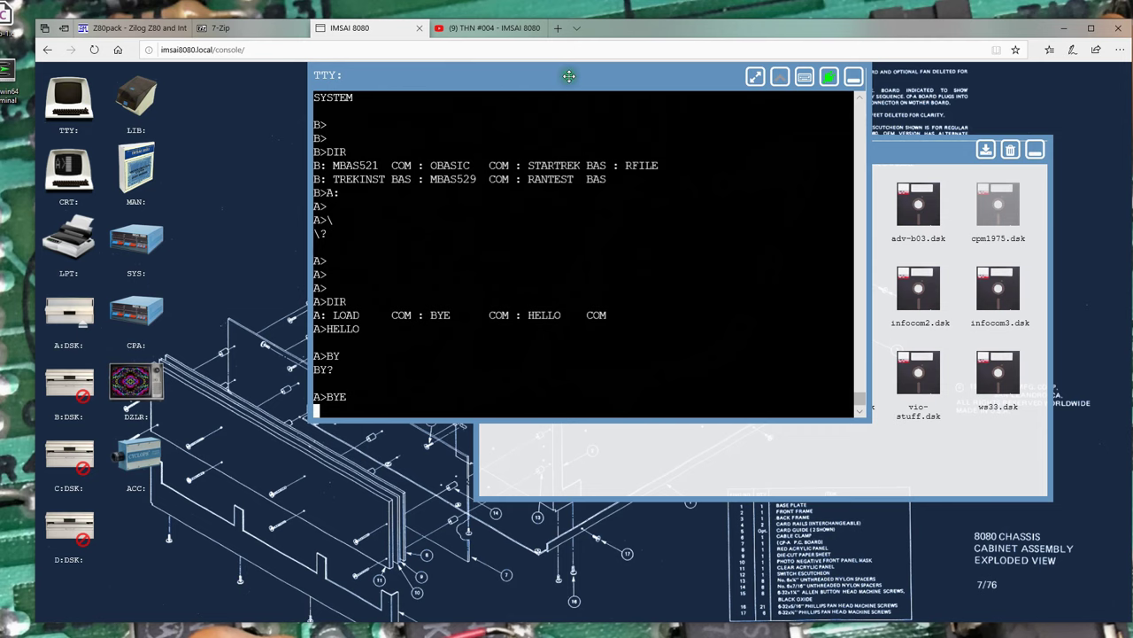
Move the TTY window away from the disk library and bring the LIB window to the front
drag(570, 79, 464, 149)
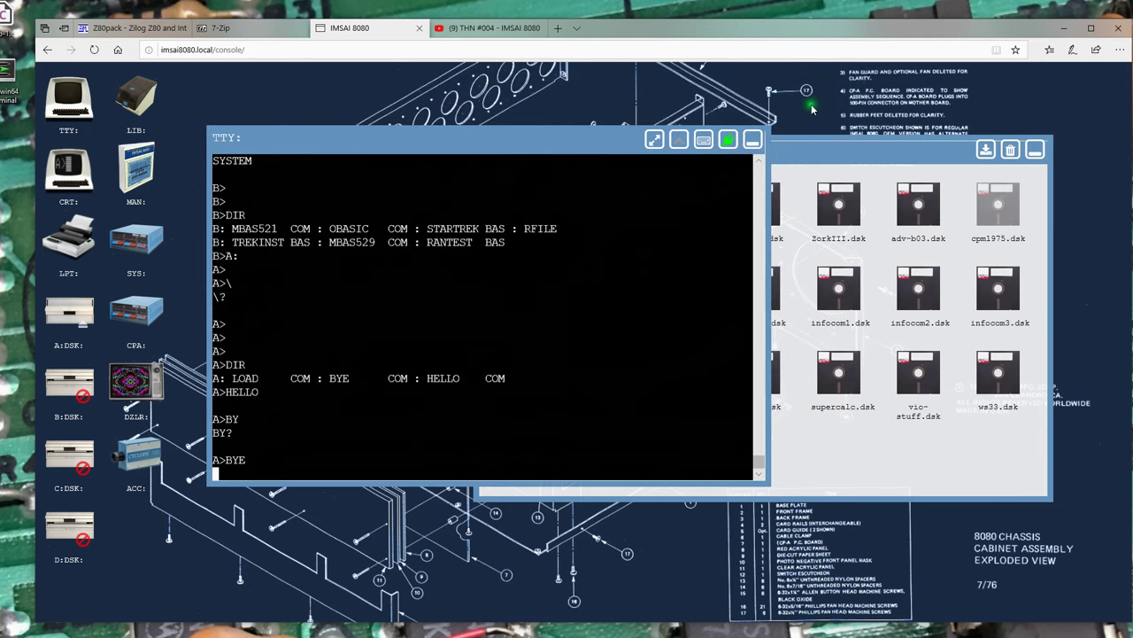
click(821, 154)
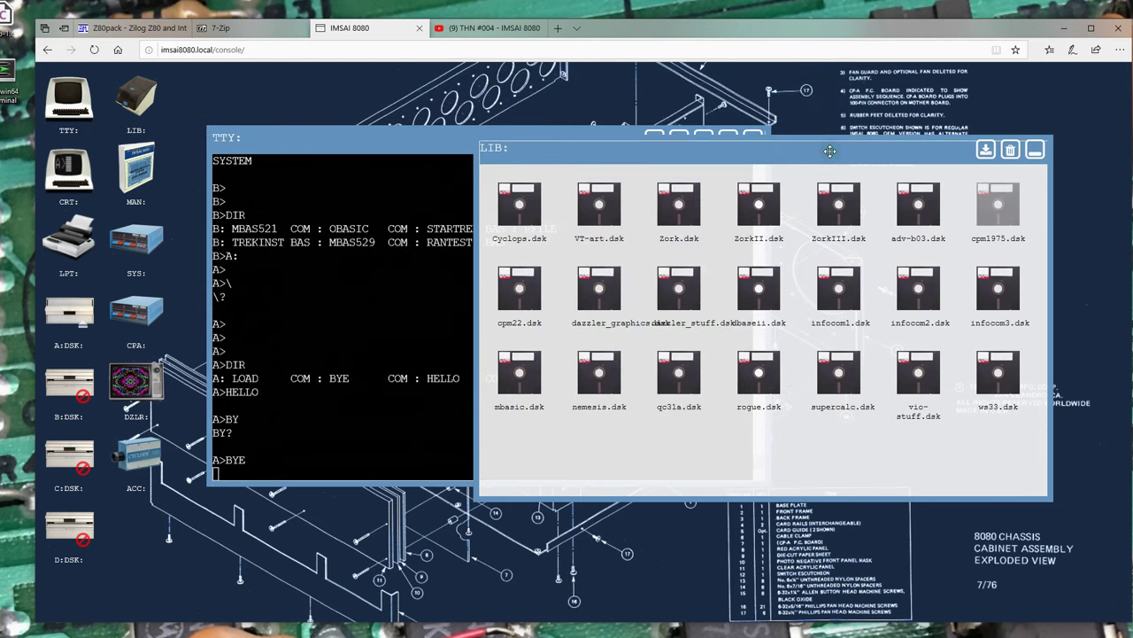